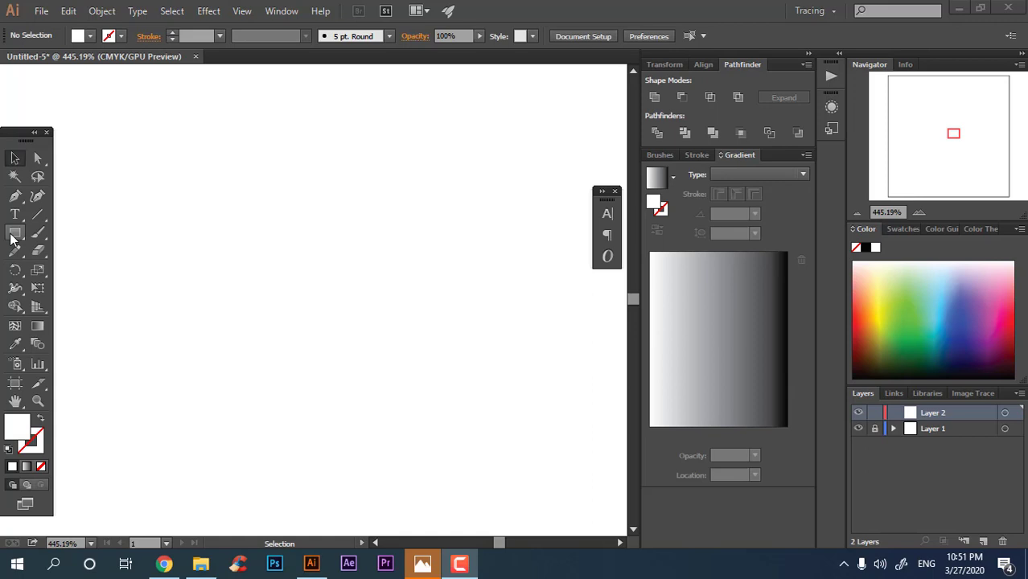
Draw a large ellipse in the middle of the canvas and fill it with a warm light grey-brown.
left_click_drag(12, 239, 59, 270)
left_click_drag(200, 132, 480, 387)
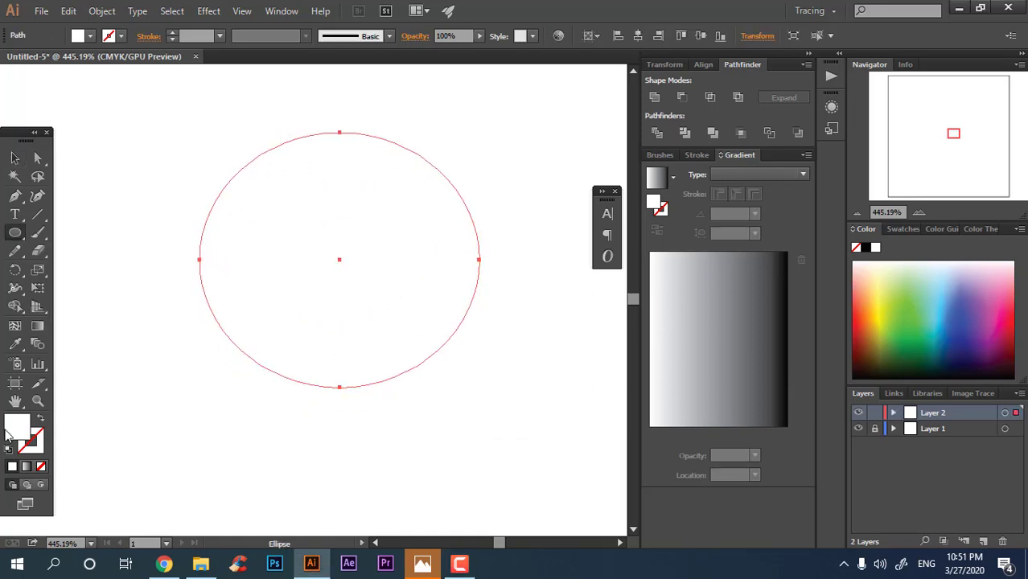
double_click(10, 433)
left_click(358, 278)
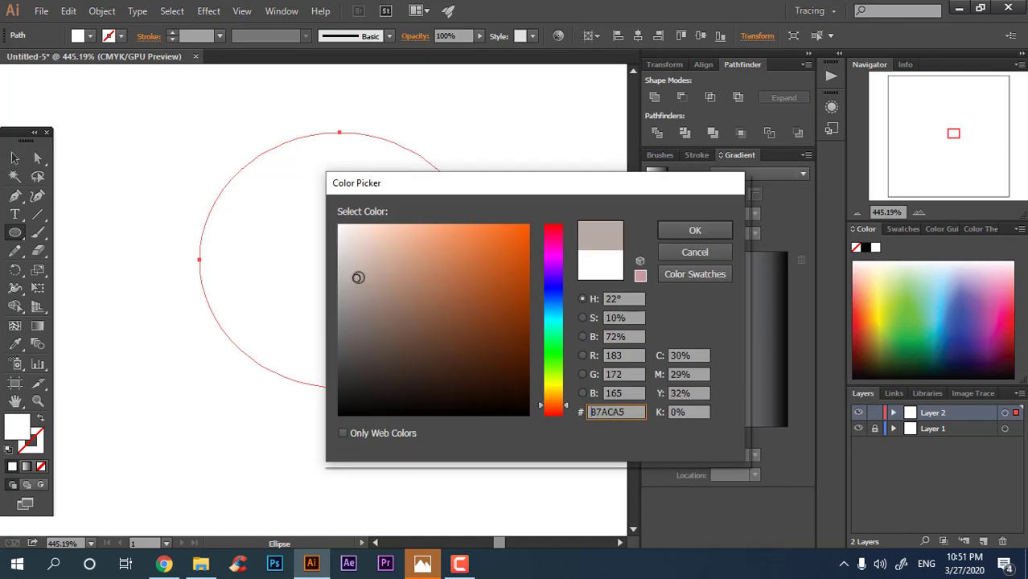
left_click(355, 264)
left_click(690, 230)
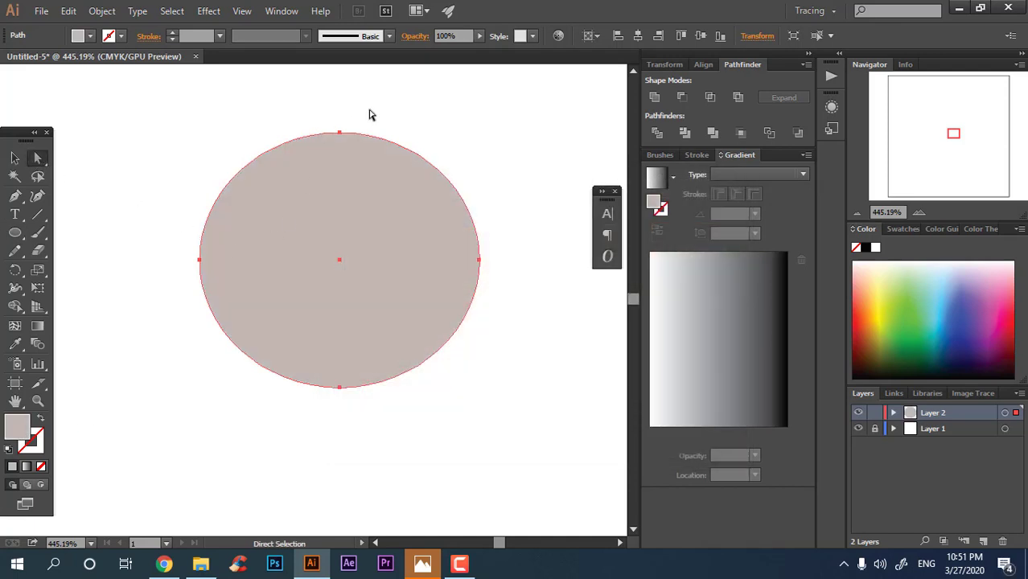
Move the ellipse's top anchor point straight up to stretch the shape into an egg.
left_click_drag(257, 163, 257, 163)
key("space")
left_click_drag(383, 208, 398, 263)
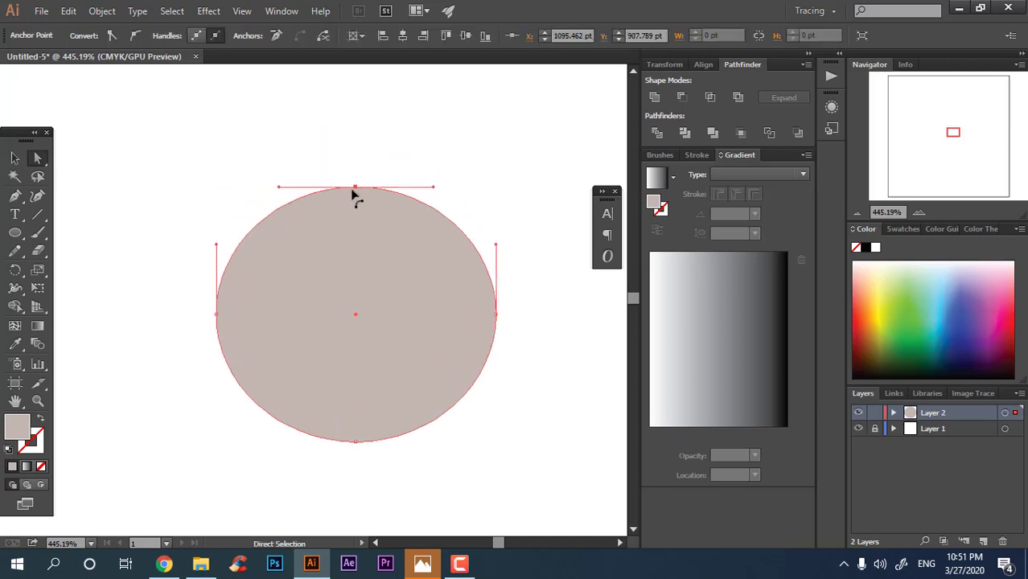
left_click_drag(355, 193, 359, 144)
left_click(501, 326)
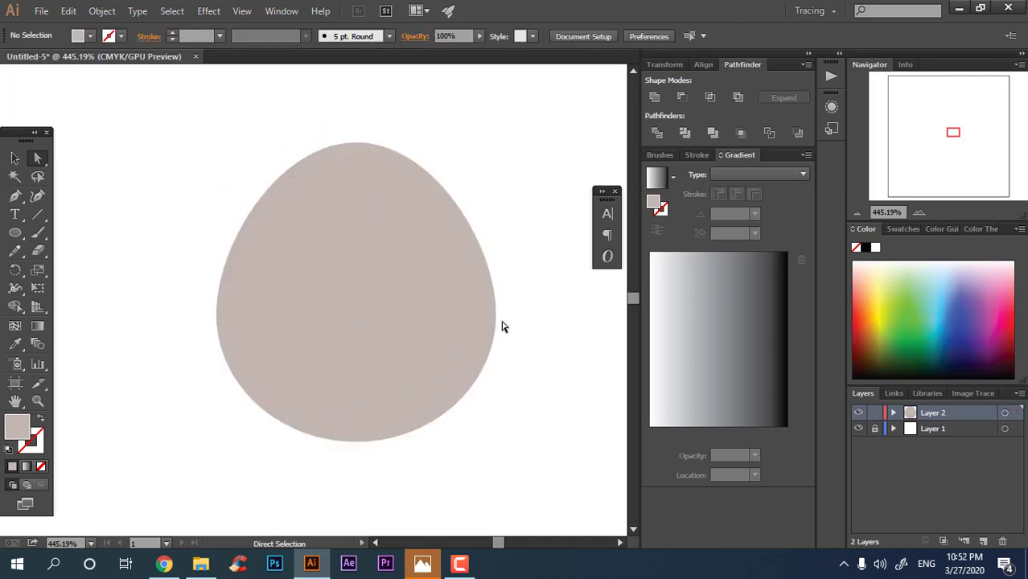
Shift the egg's right anchor point slightly outward and up, and tilt its lower direction handle outward.
left_click_drag(502, 323, 523, 332)
left_click(501, 384)
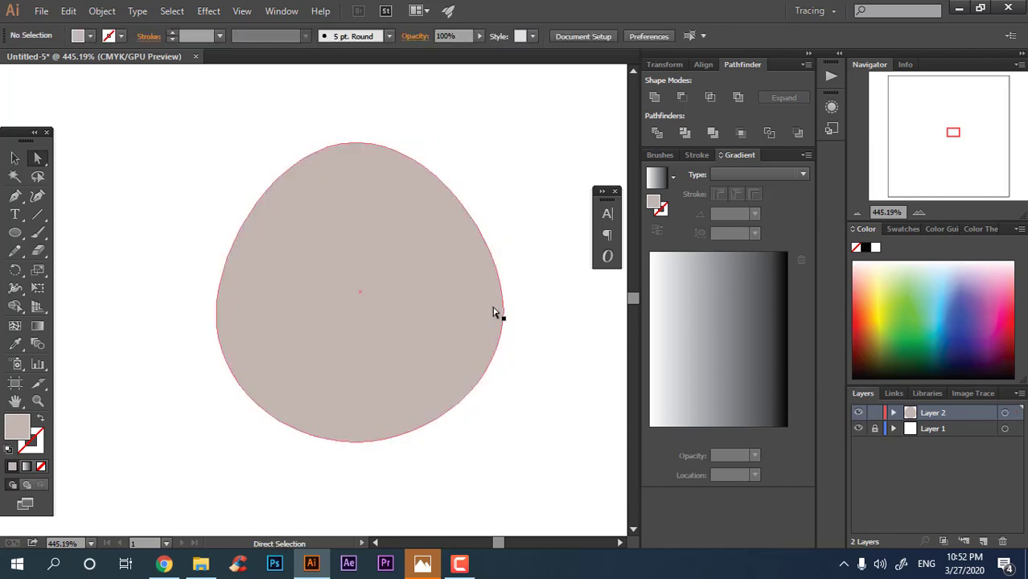
left_click(504, 309)
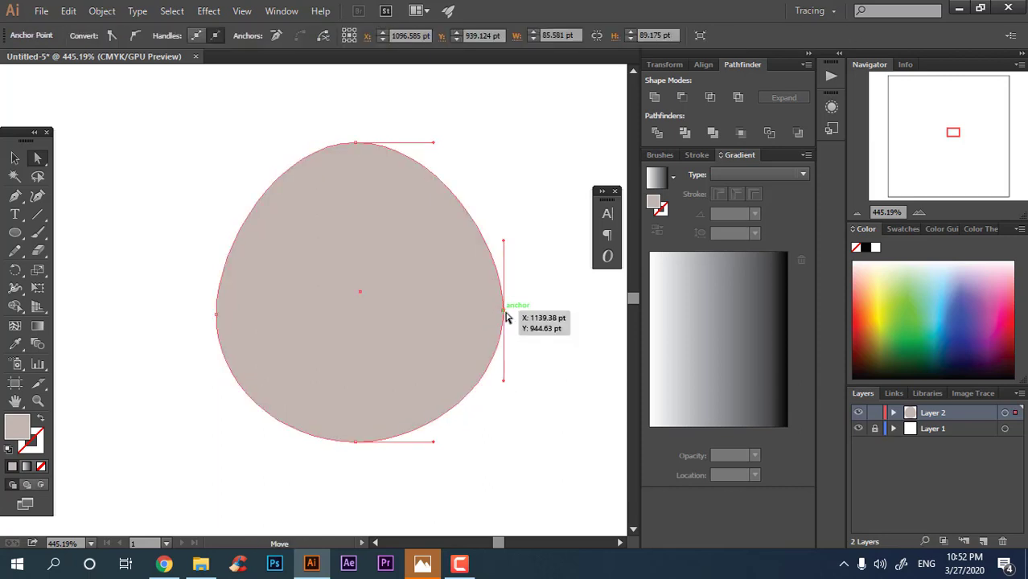
left_click_drag(504, 384, 550, 387)
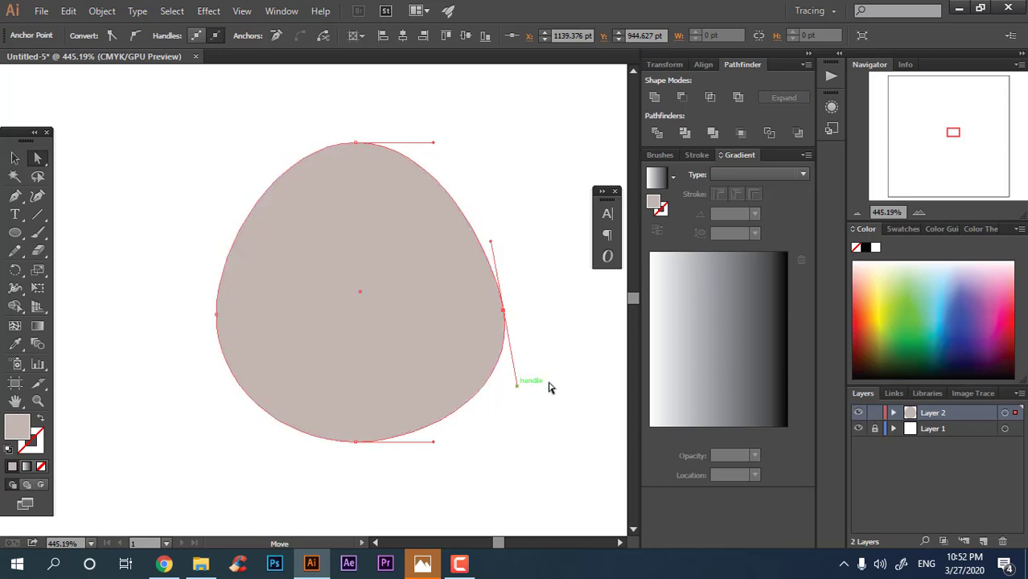
Tilt the top anchor point's right direction handle slightly downward to make the egg's tip asymmetric.
left_click(355, 144)
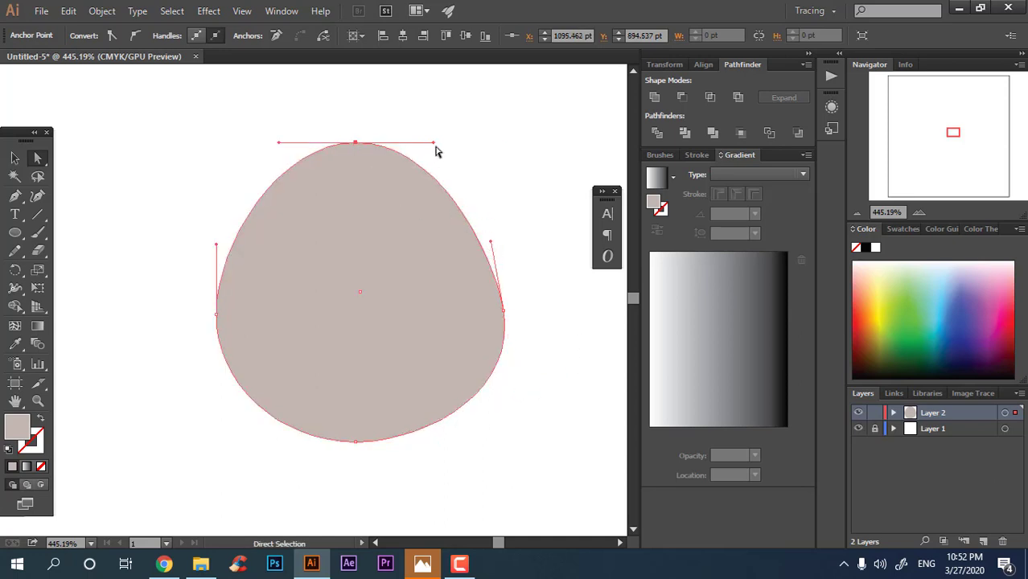
left_click_drag(433, 148, 432, 156)
left_click(179, 213)
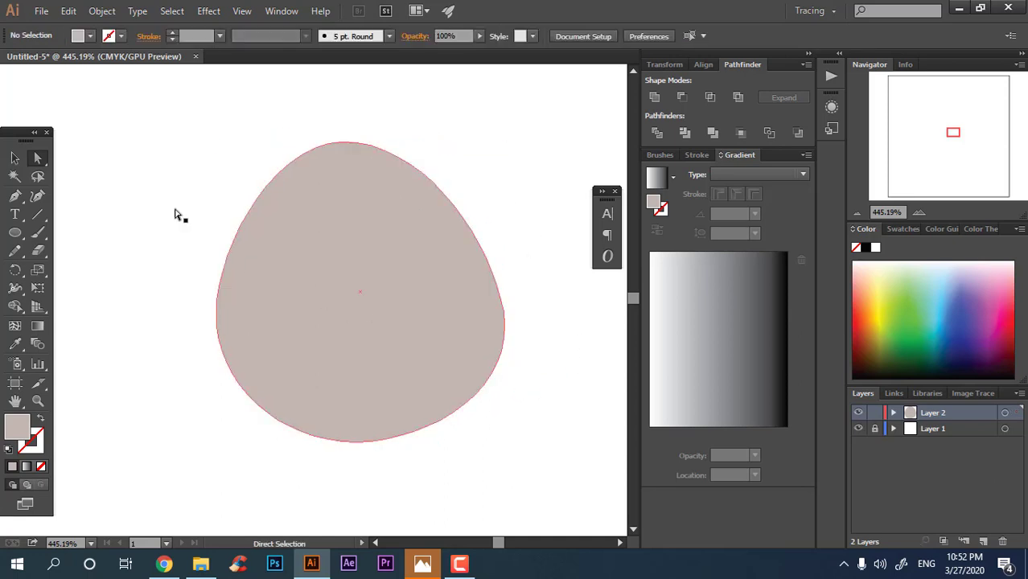
left_click_drag(415, 364, 409, 344)
left_click(510, 383)
Draw a second, taller ellipse over the egg's upper part and adjust its position and width to meet the egg's right side.
left_click(365, 298)
key("l")
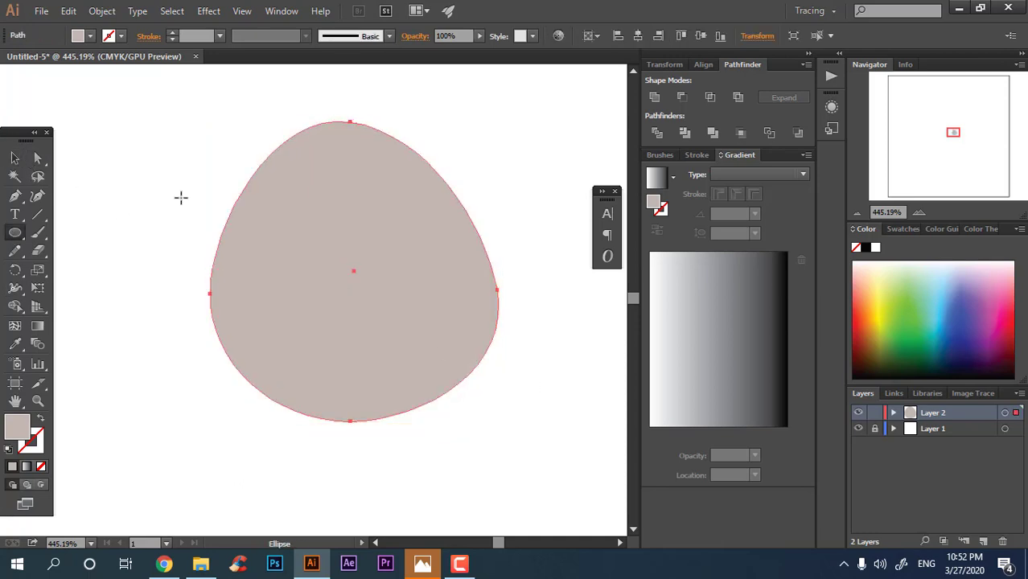
mouse_move(259, 89)
left_mouse_down()
mouse_move(486, 372)
mouse_move(508, 382)
left_mouse_up()
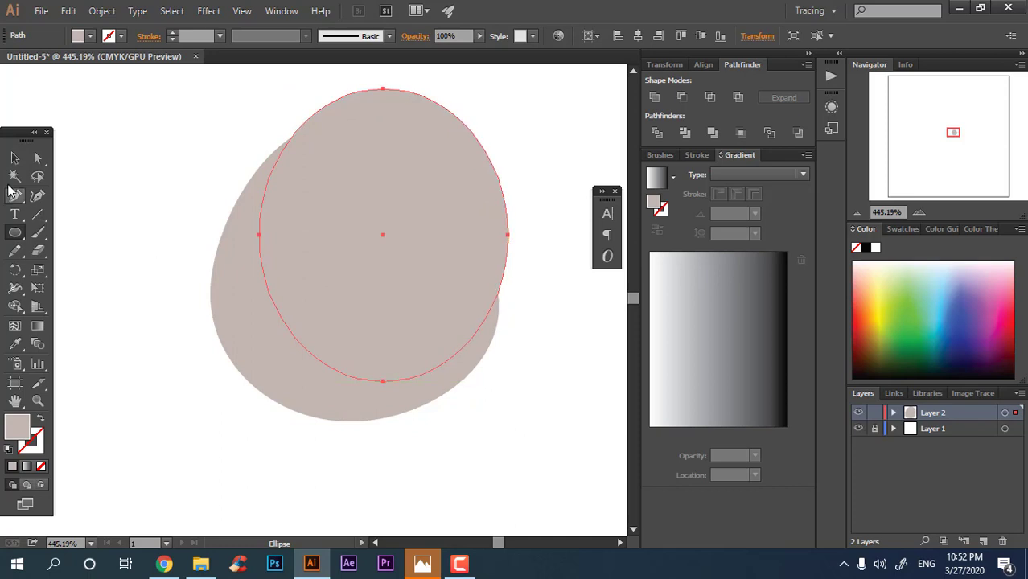
key("v")
mouse_move(379, 214)
left_mouse_down()
mouse_move(398, 232)
mouse_move(352, 214)
left_mouse_up()
left_click_drag(483, 234, 499, 235)
left_click_drag(423, 288, 413, 291)
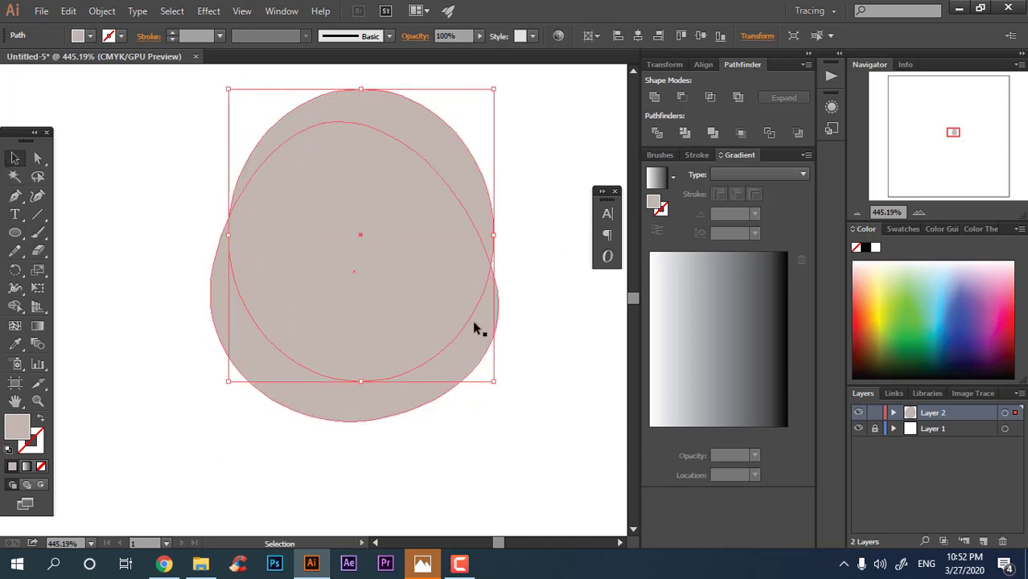
left_click_drag(496, 236, 499, 235)
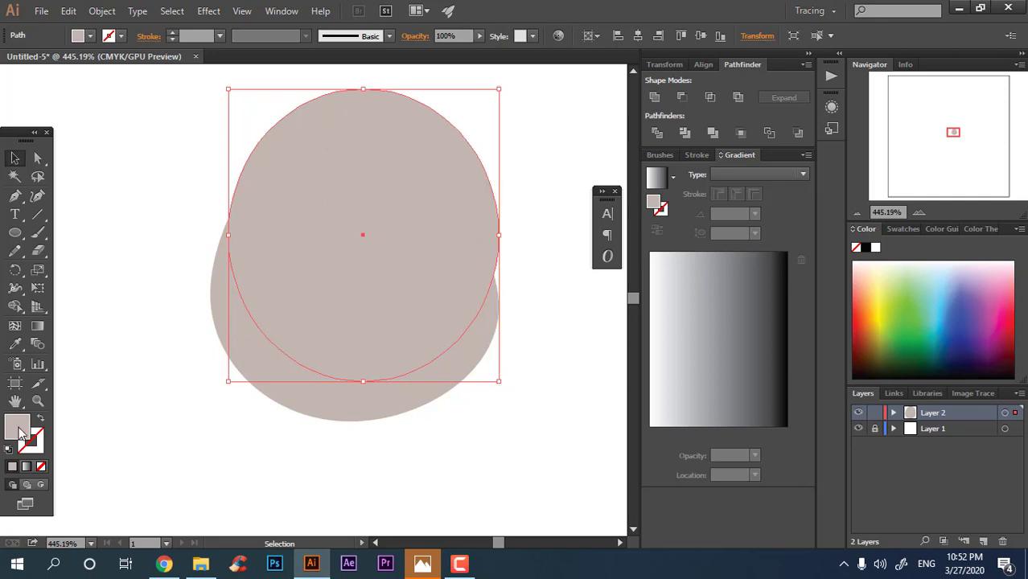
Fill the second ellipse with the lighter grey D1C9C5.
double_click(19, 430)
left_click(354, 258)
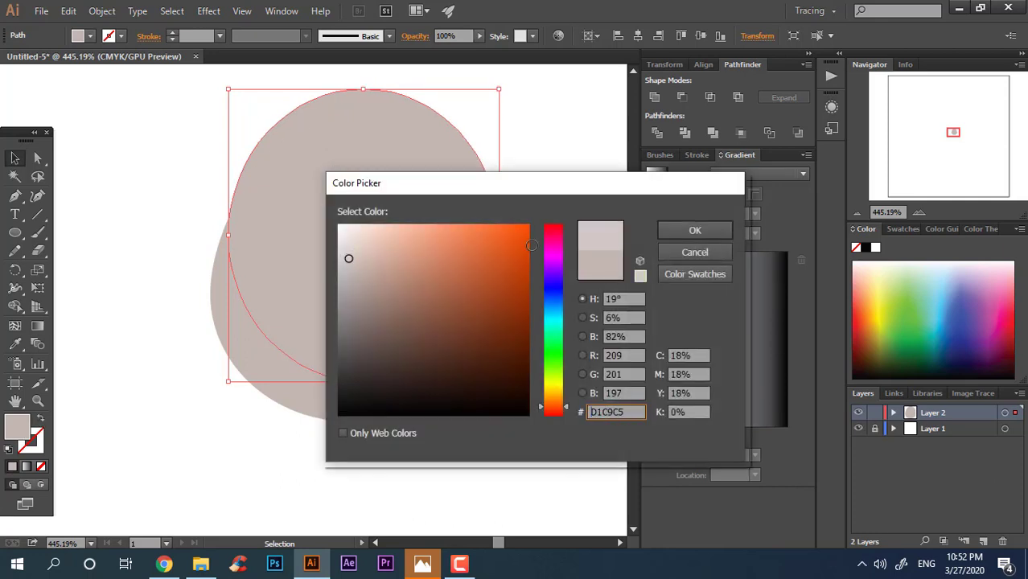
left_click(692, 231)
Duplicate the lighter ellipse, shrink the copy to about two thirds, and place it inside the egg's upper part.
key("a")
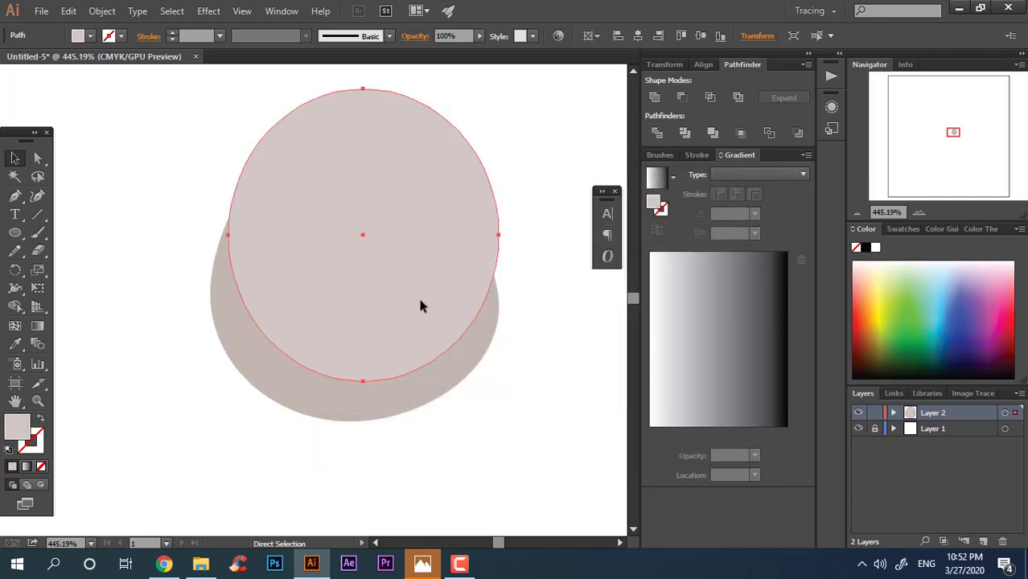
left_click_drag(413, 344, 425, 298)
key("v")
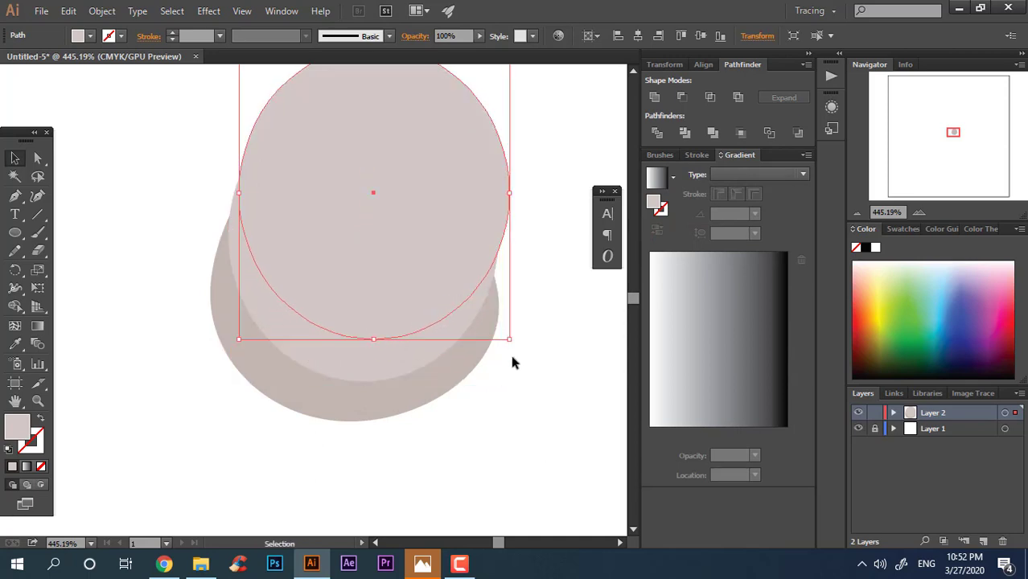
left_click_drag(509, 340, 492, 290)
left_click_drag(410, 256, 391, 308)
left_click_drag(397, 259, 398, 245)
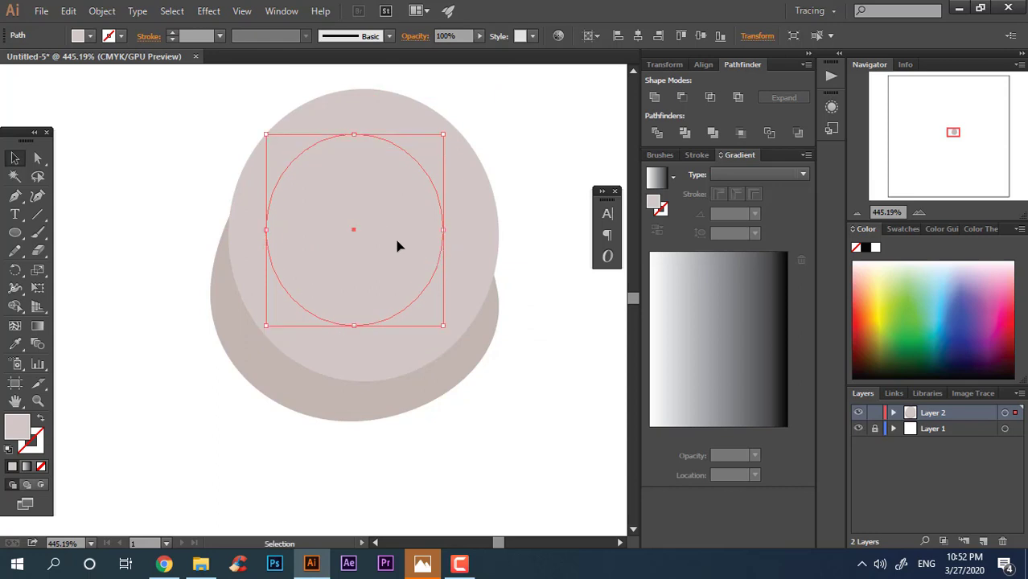
Fill the small inner ellipse with an even lighter warm grey.
double_click(20, 429)
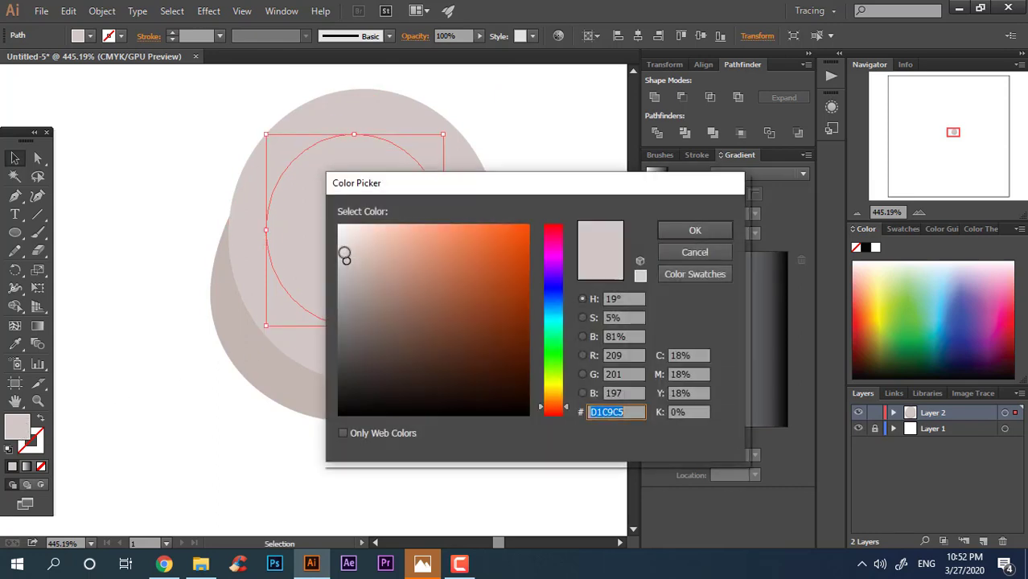
left_click(343, 251)
left_click(700, 233)
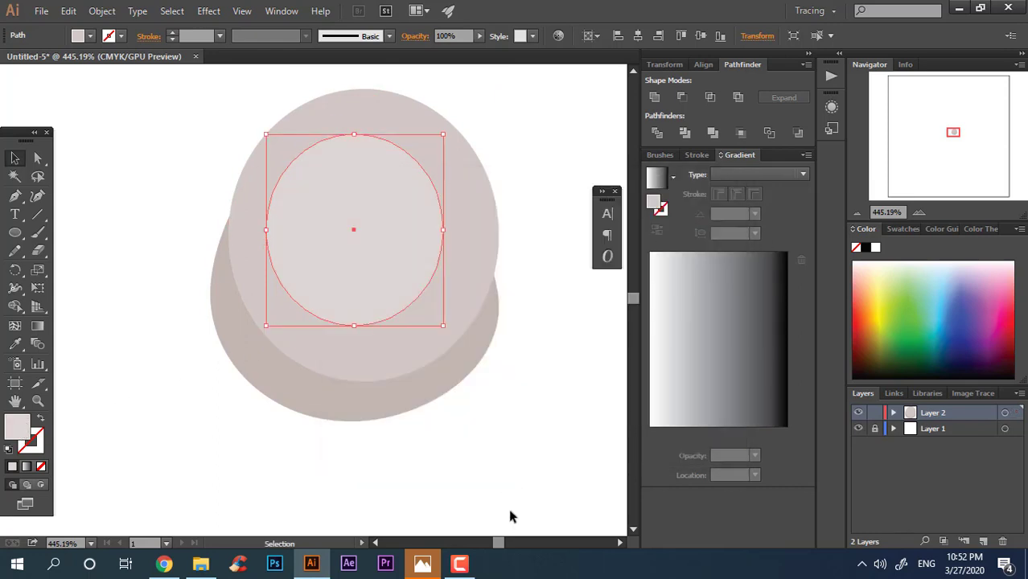
Divide the three overlapping shapes with Pathfinder and delete the piece that sticks out beyond the egg outline.
left_click_drag(537, 458, 124, 86)
left_click(654, 134)
right_click(405, 257)
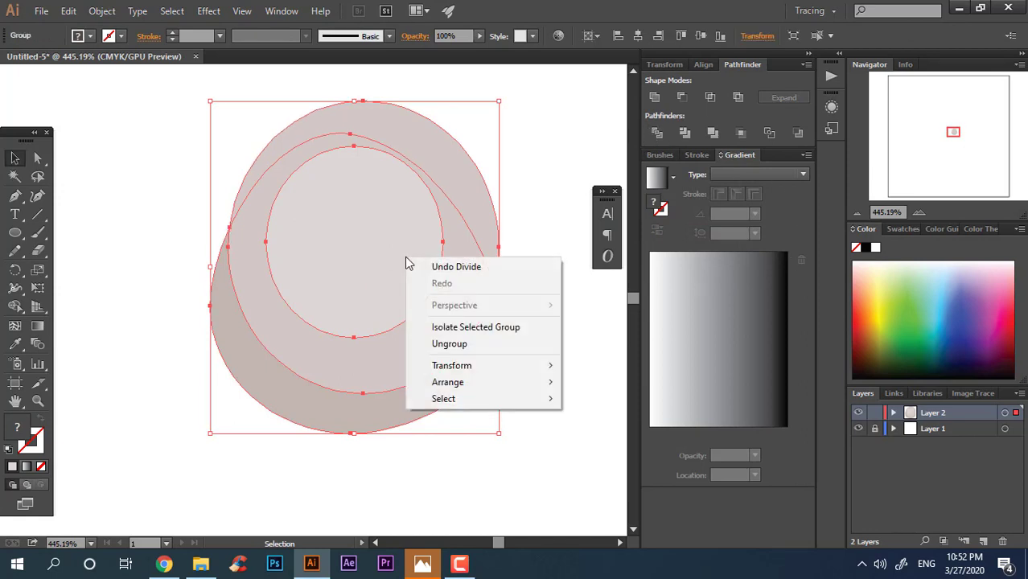
double_click(423, 209)
left_click(496, 205)
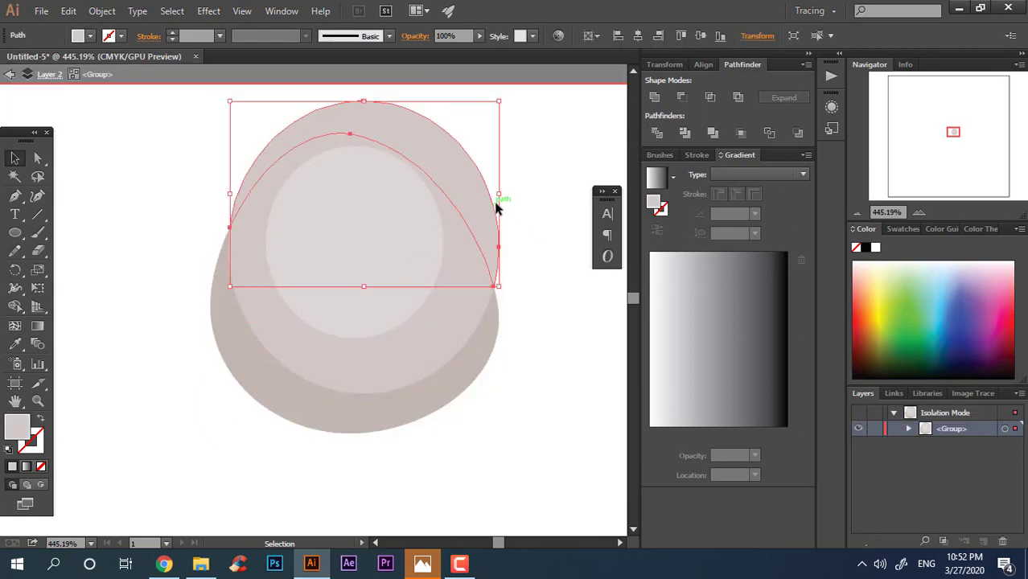
left_click(527, 274)
key("Escape")
Draw a wide, flat ellipse across the egg's lower half and fill it with EDECEB.
key("z")
left_click_drag(429, 299, 453, 323)
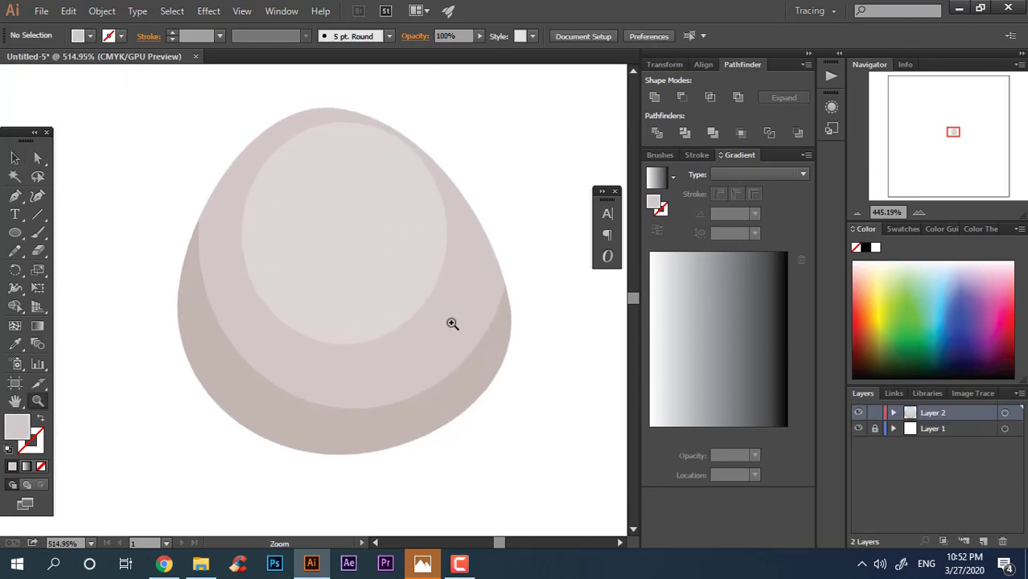
left_click_drag(378, 321, 388, 321)
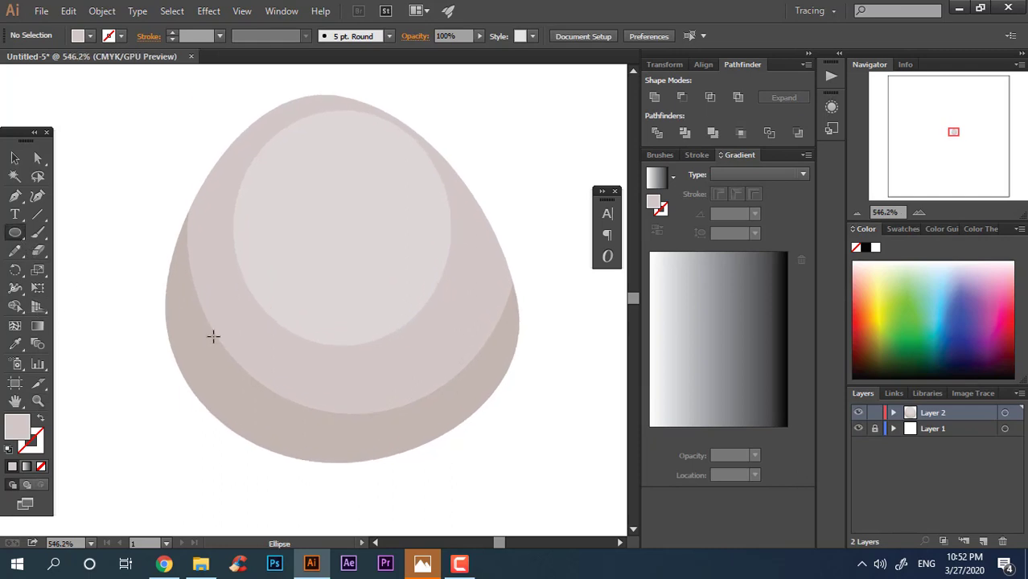
left_click_drag(191, 300, 500, 405)
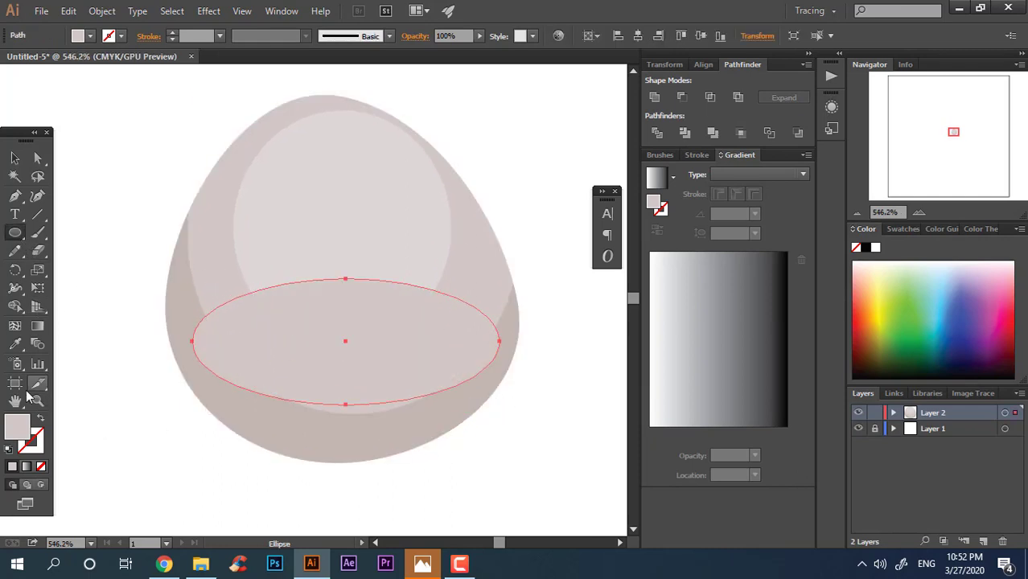
left_click(14, 344)
left_click(260, 262)
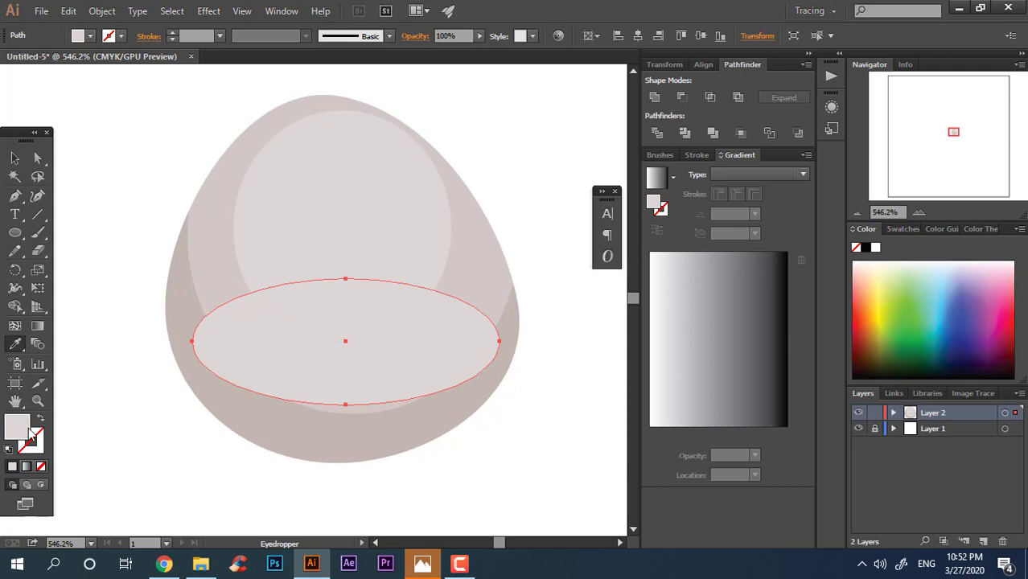
double_click(27, 426)
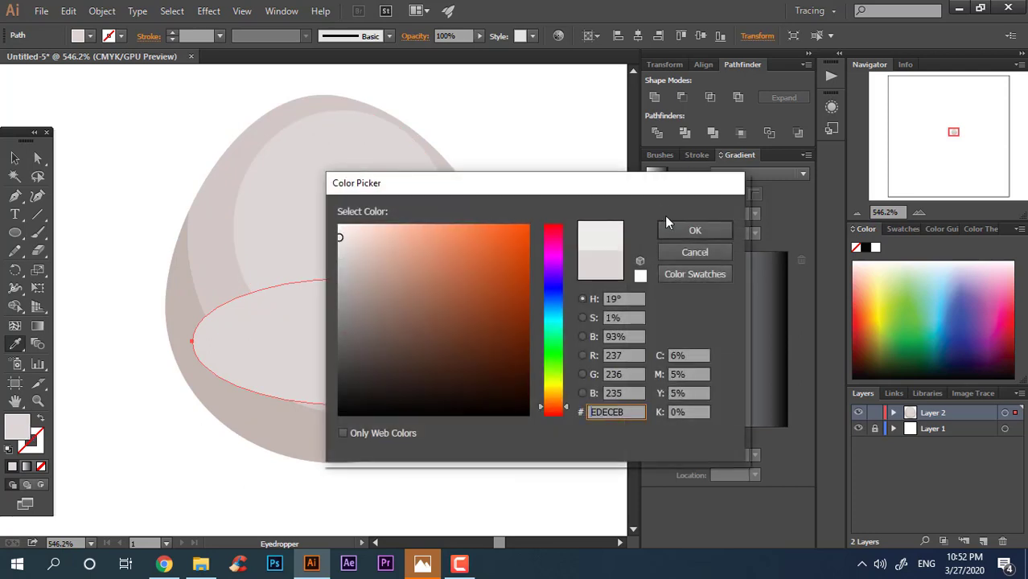
left_click(672, 230)
Move the flat pale ellipse up slightly and rotate it a few degrees counterclockwise.
left_click(15, 158)
left_click_drag(451, 339, 455, 324)
left_click_drag(507, 405, 470, 402)
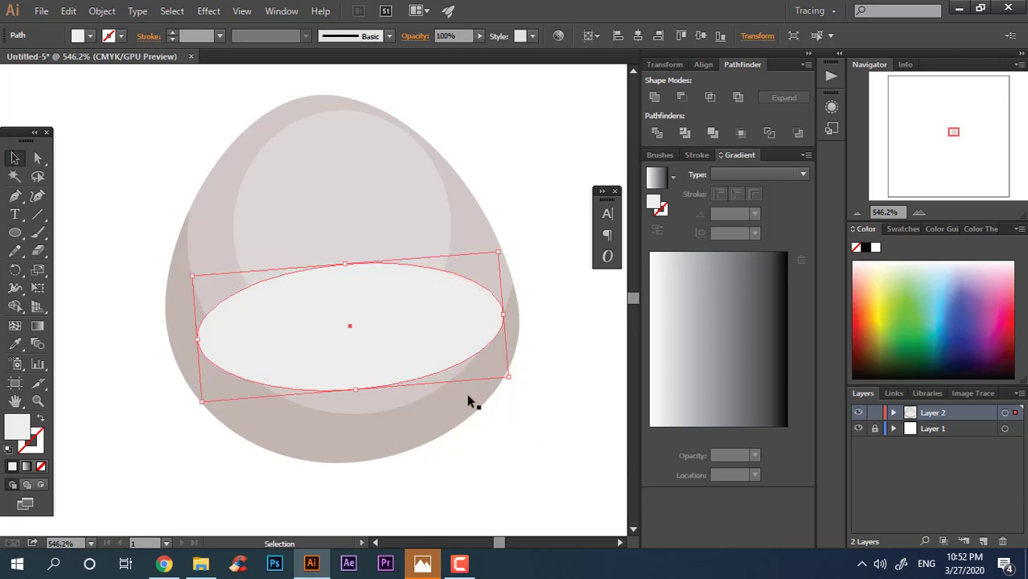
Reshape the pale ellipse by lowering its top and bottom anchors, extending the right anchor's upper handle, and moving the left anchor inward.
left_click(38, 158)
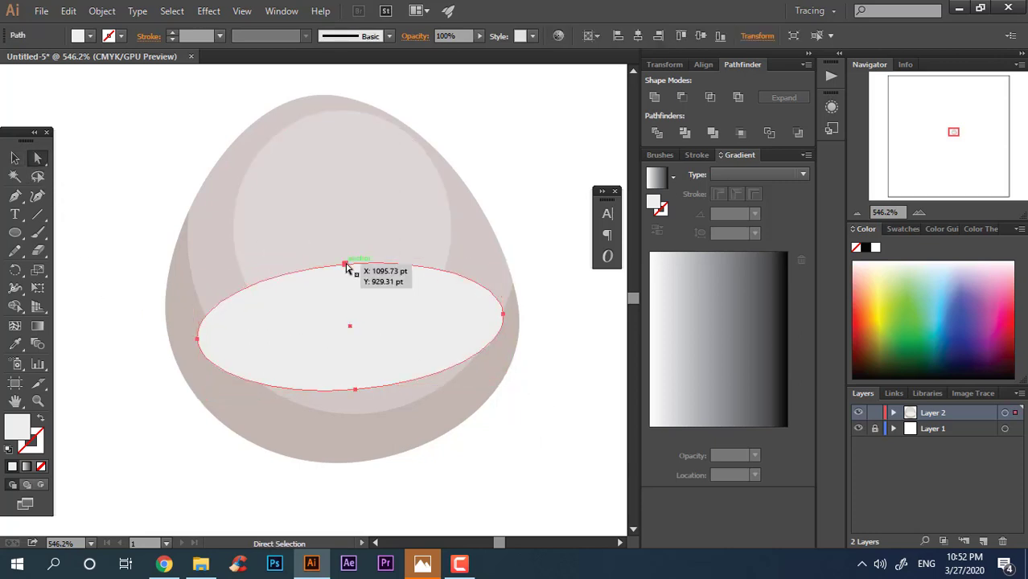
left_click(344, 264)
left_click(356, 394, "shift")
left_click_drag(356, 396, 367, 412)
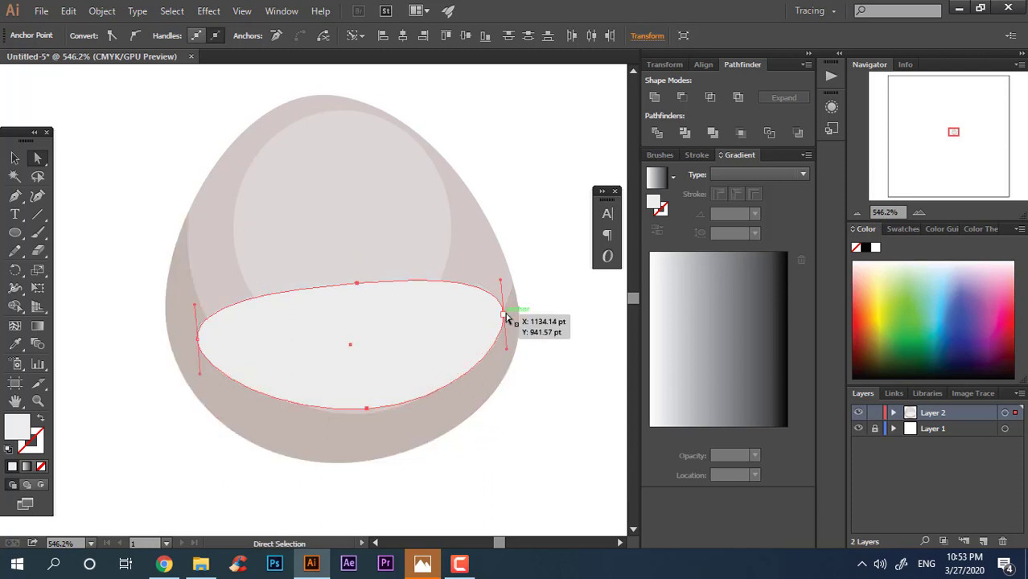
left_click_drag(498, 286, 496, 264)
left_click_drag(201, 345, 228, 338)
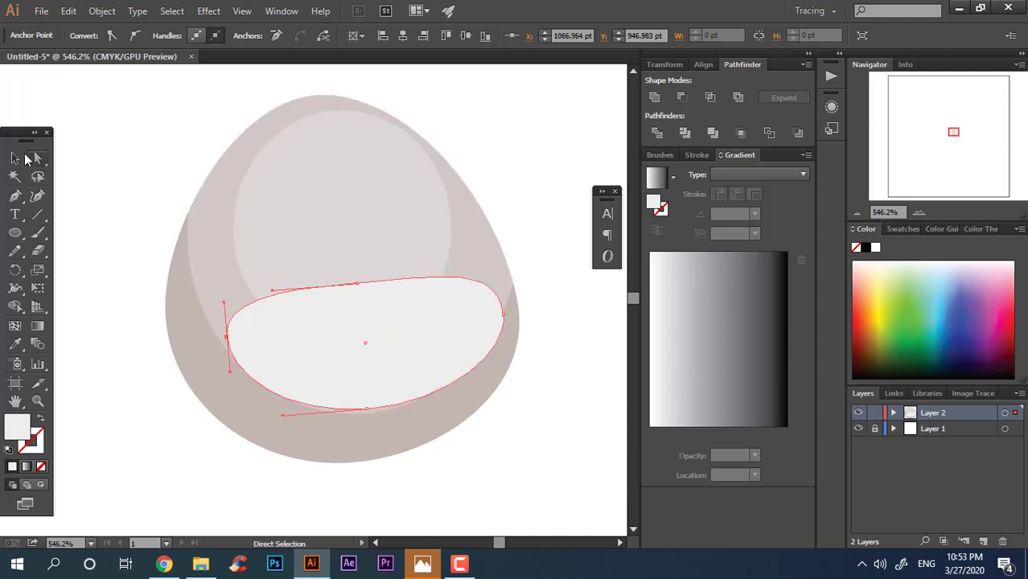
left_click(19, 159)
left_click(559, 467)
Draw a horizontal ellipse in the middle of the pale shape and fill it with pink FF5A7E.
left_click_drag(505, 448, 509, 455)
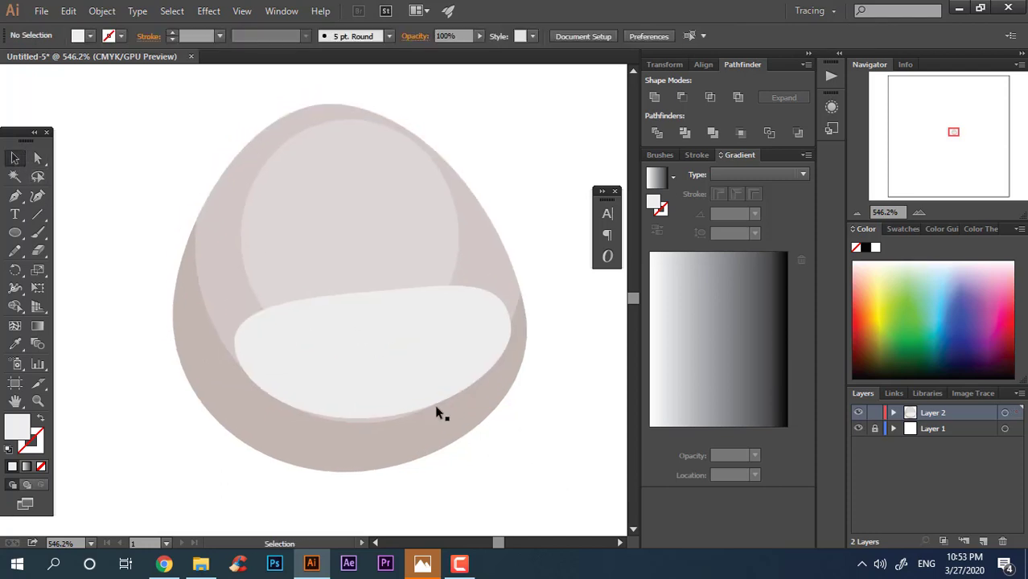
key("z")
left_click_drag(429, 411, 504, 421)
left_click_drag(389, 300, 408, 323)
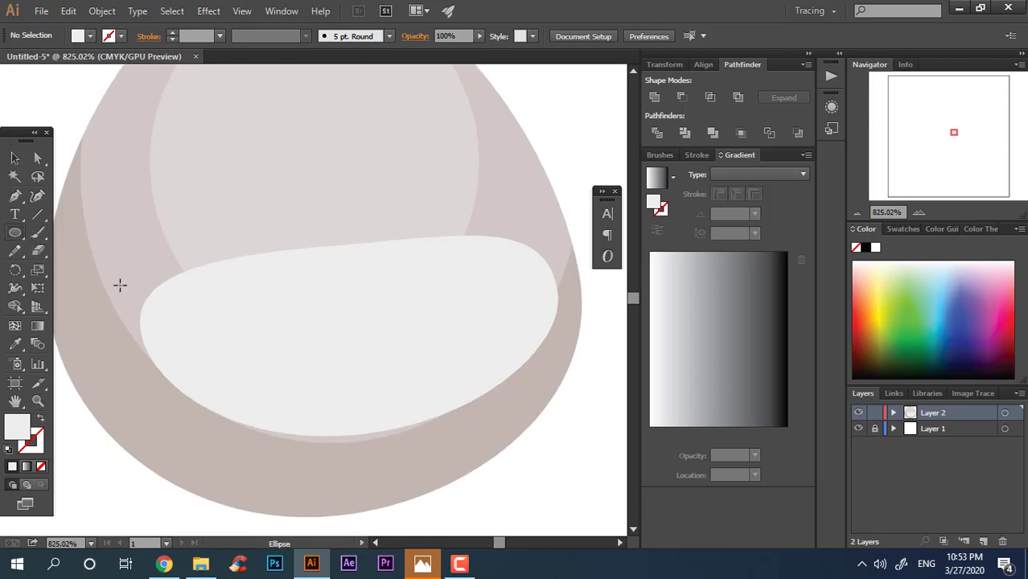
mouse_move(258, 292)
left_mouse_down()
mouse_move(427, 363)
mouse_move(449, 388)
left_mouse_up()
double_click(19, 428)
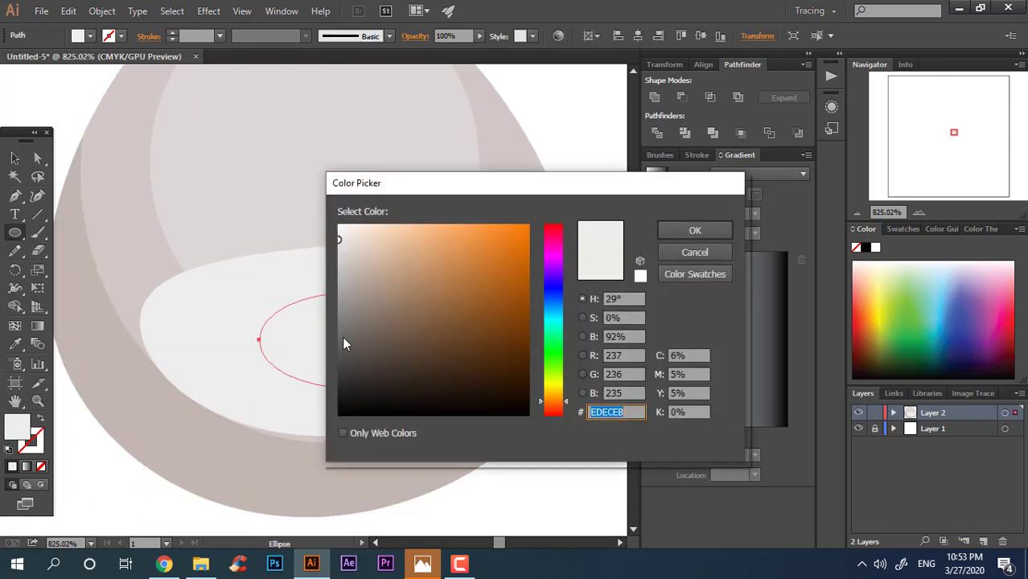
left_click_drag(549, 251, 561, 235)
left_click_drag(475, 233, 464, 223)
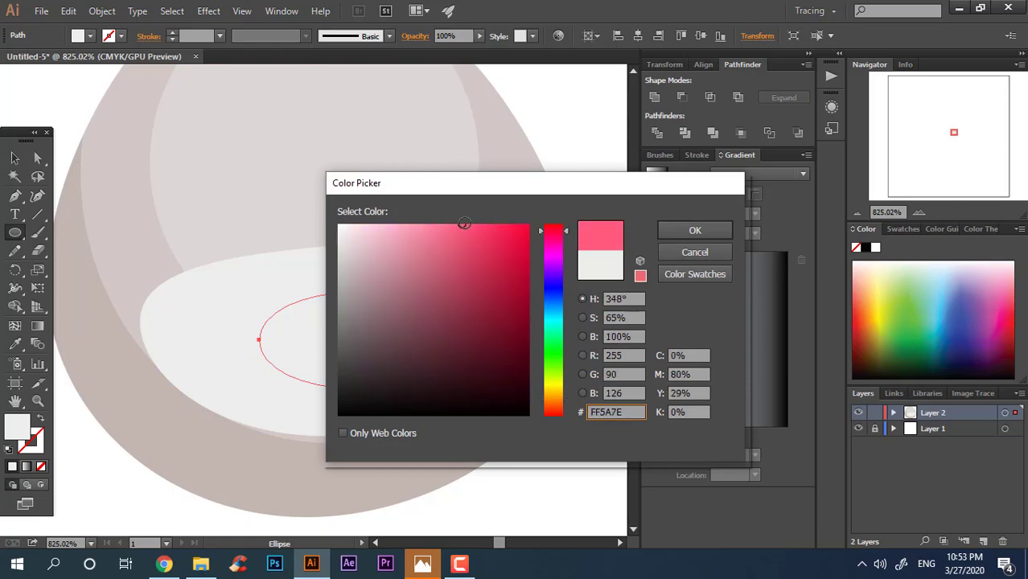
left_click(665, 239)
Reshape the pink ellipse by lowering its bottom and top anchors slightly.
key("ctrl+space")
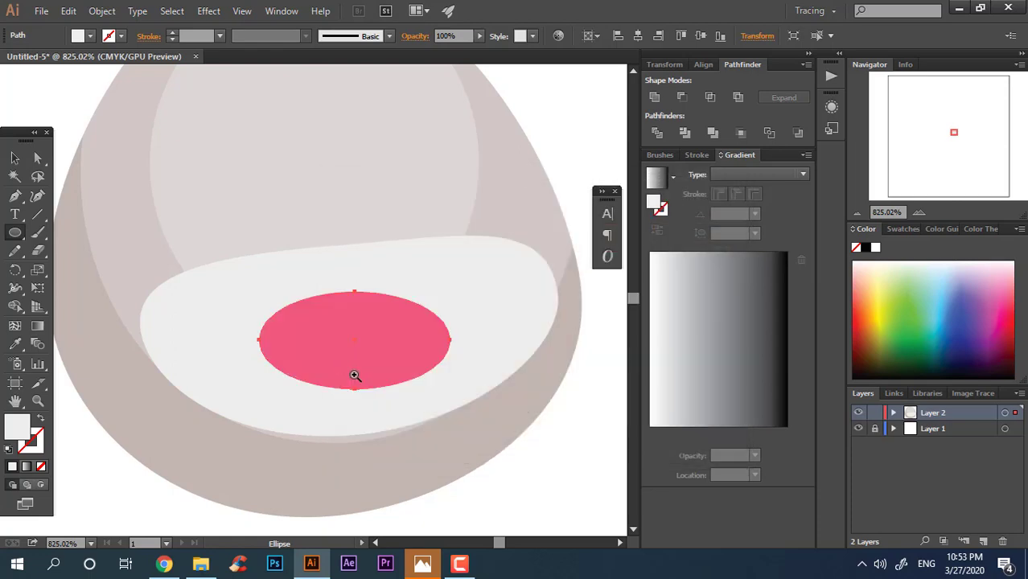
left_click_drag(356, 375, 66, 182)
key("ctrl+a")
left_click(37, 158)
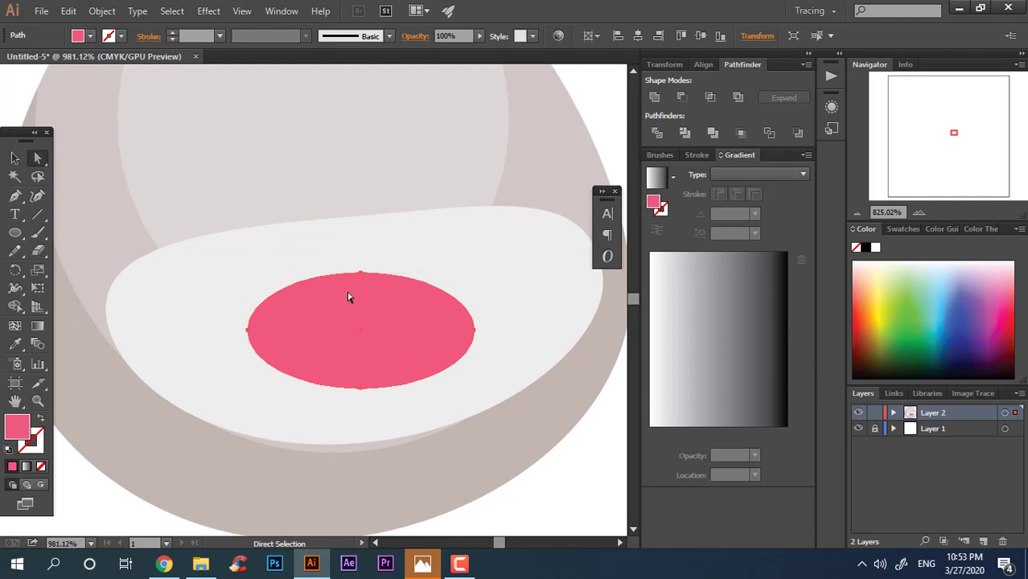
left_click(361, 389)
left_click_drag(364, 395, 363, 402)
left_click_drag(474, 330, 481, 314)
key("ctrl+shift+a")
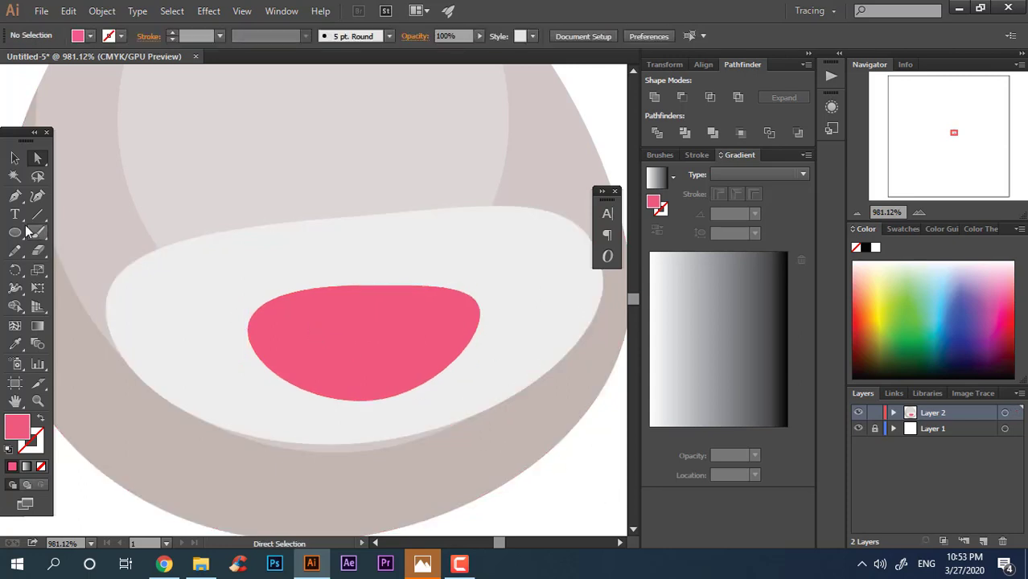
left_click(15, 158)
key("ctrl+z")
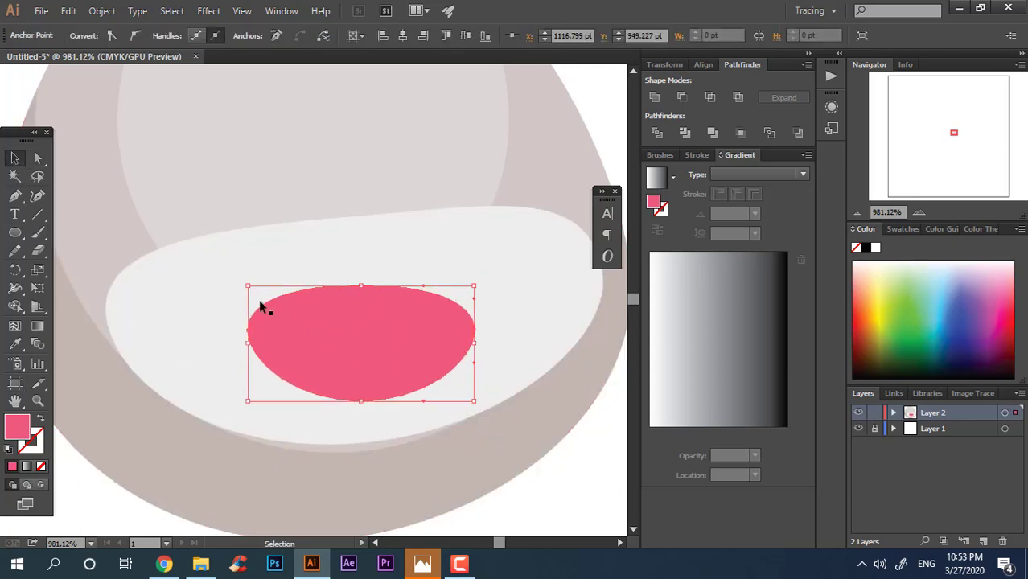
Lower the pink shape's top anchor a little further to flatten it, and change its fill to dark grey 685F61.
left_click(38, 158)
mouse_move(360, 287)
left_mouse_down()
mouse_move(351, 293)
mouse_move(360, 293)
left_mouse_up()
key("ctrl+z")
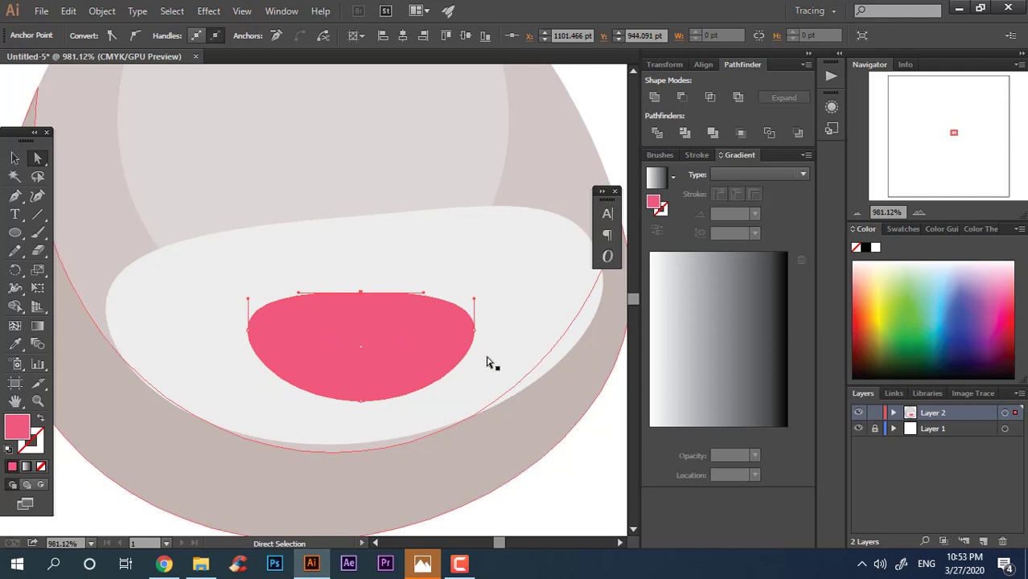
double_click(19, 431)
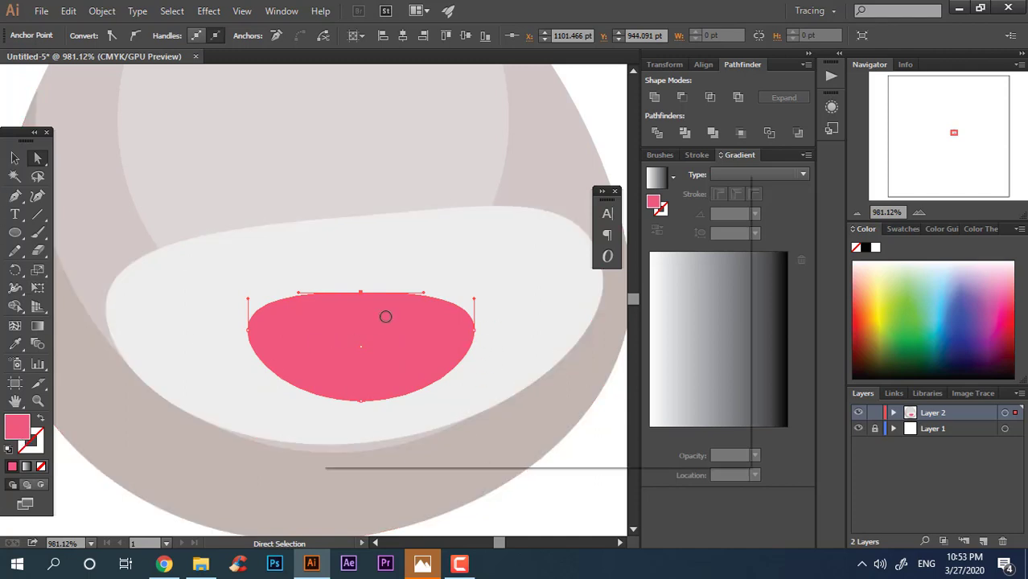
left_click(355, 337)
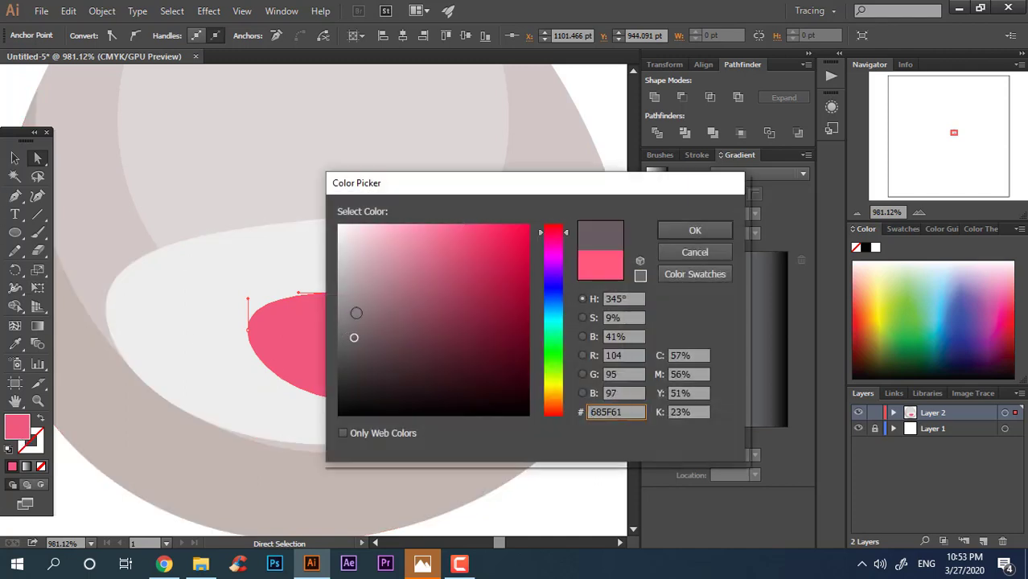
left_click(693, 232)
key("v")
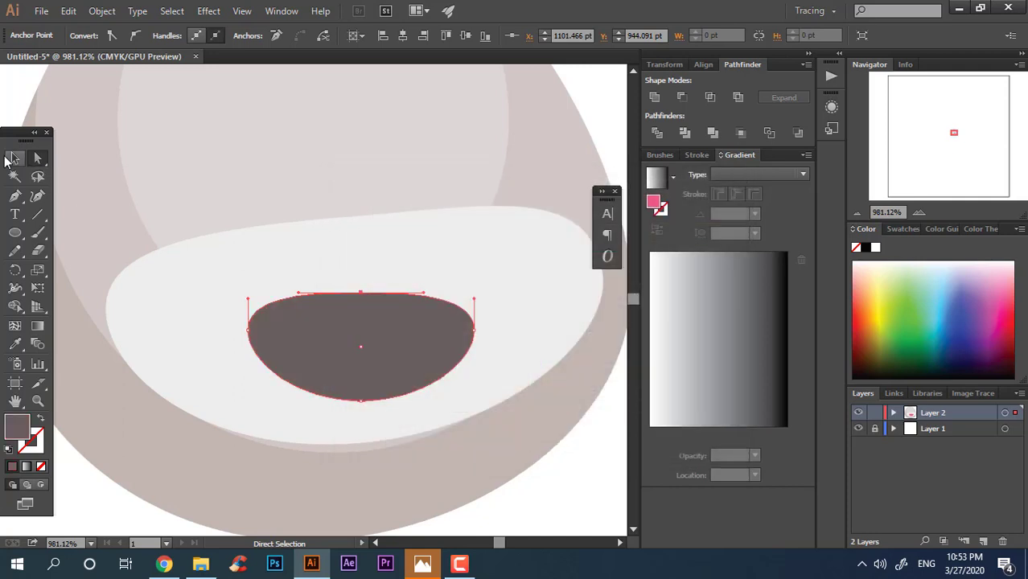
Draw a four-sided Pen shape that widens upward across the dark mouth's upper edge, and fill it with white FFFFFF.
left_click(15, 197)
left_click_drag(319, 268, 343, 350)
key("ctrl+z")
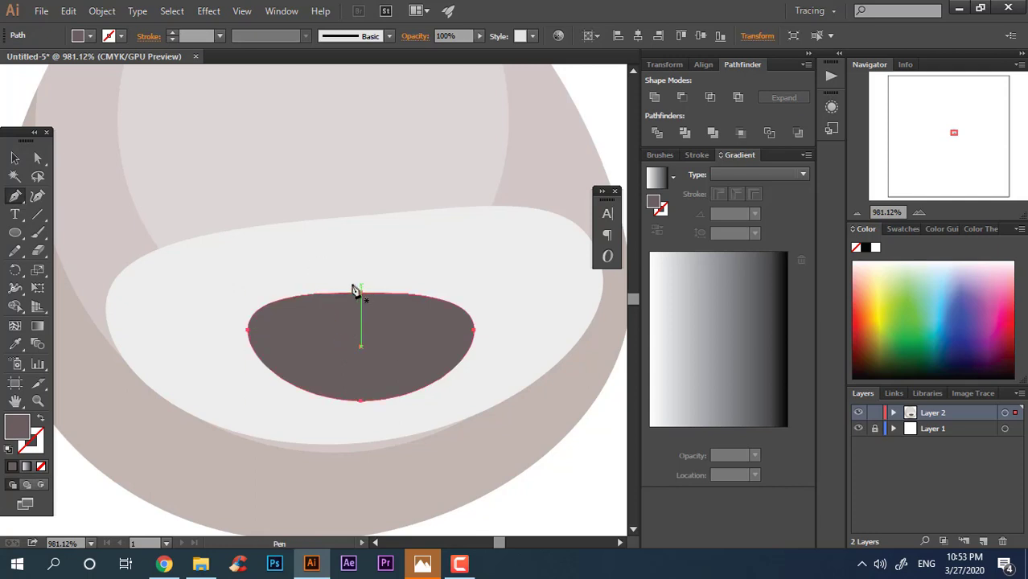
key("ctrl+z")
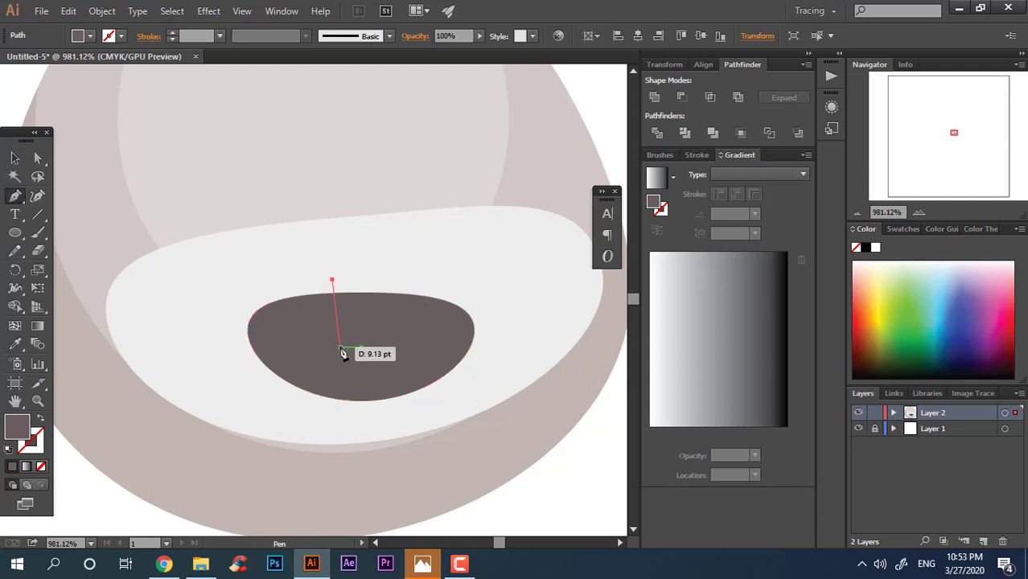
left_click(340, 346)
left_click(395, 341)
left_click(438, 256)
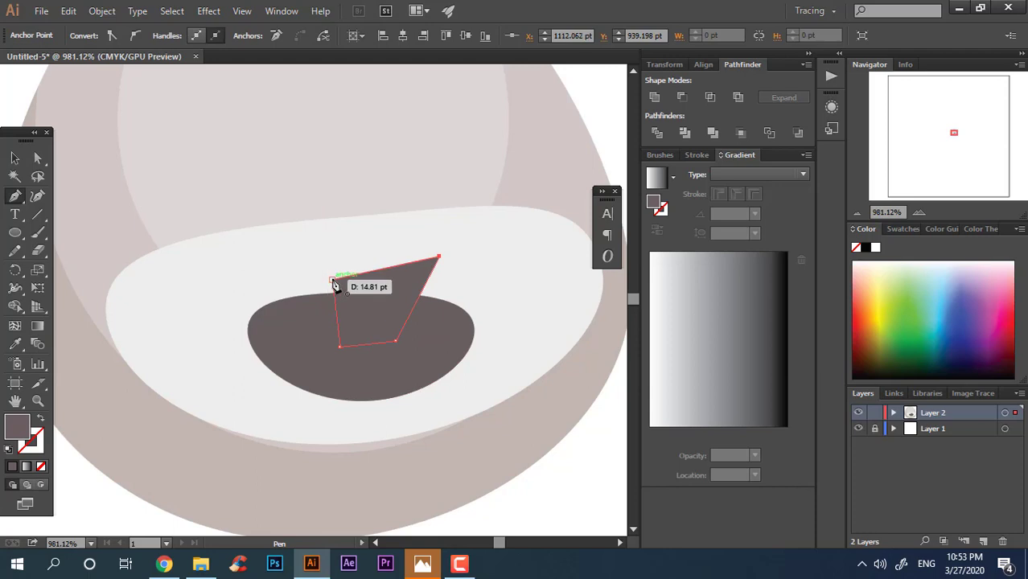
left_click(333, 282)
double_click(19, 430)
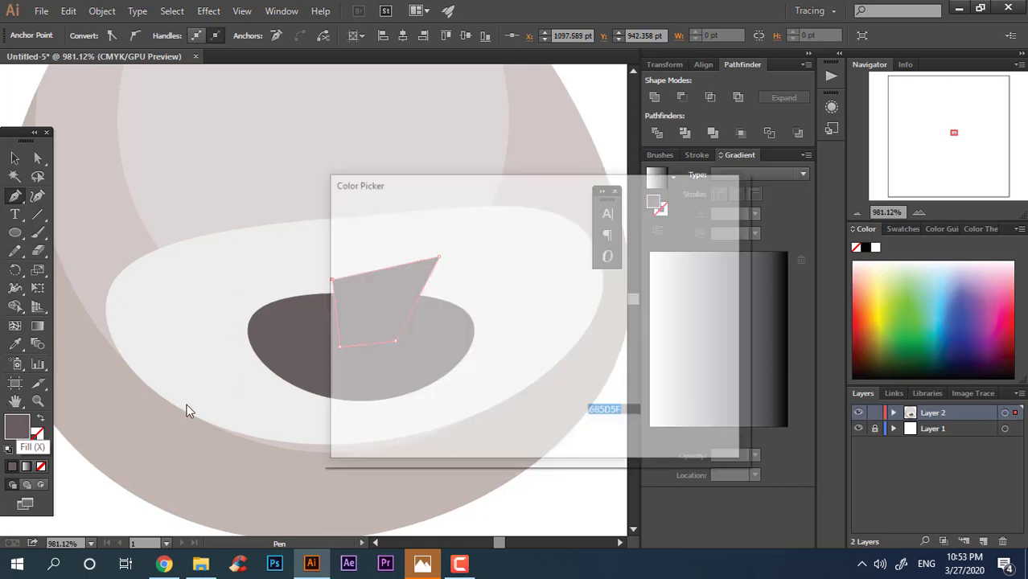
type("ffffff")
left_click(696, 231)
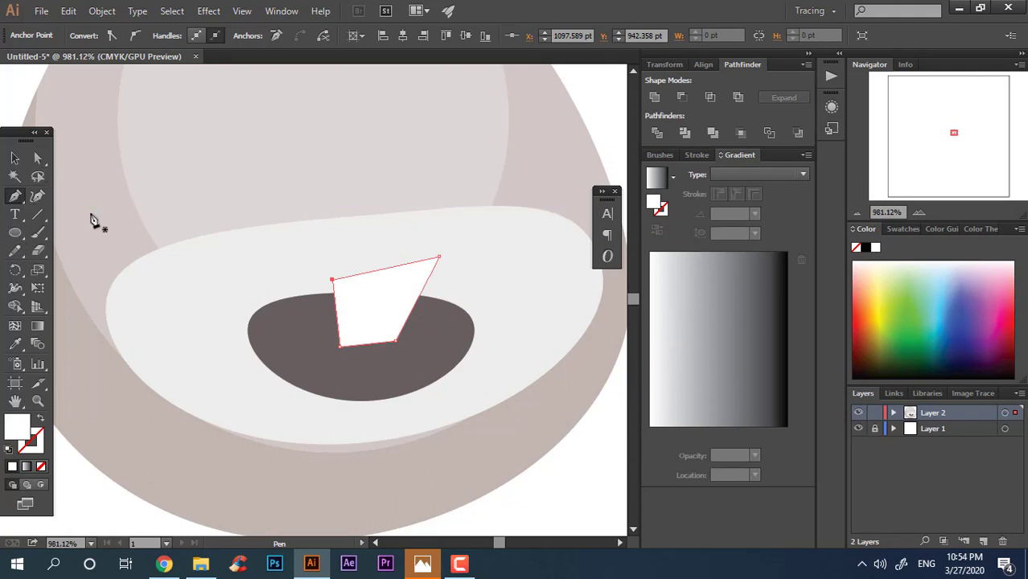
left_click(377, 257)
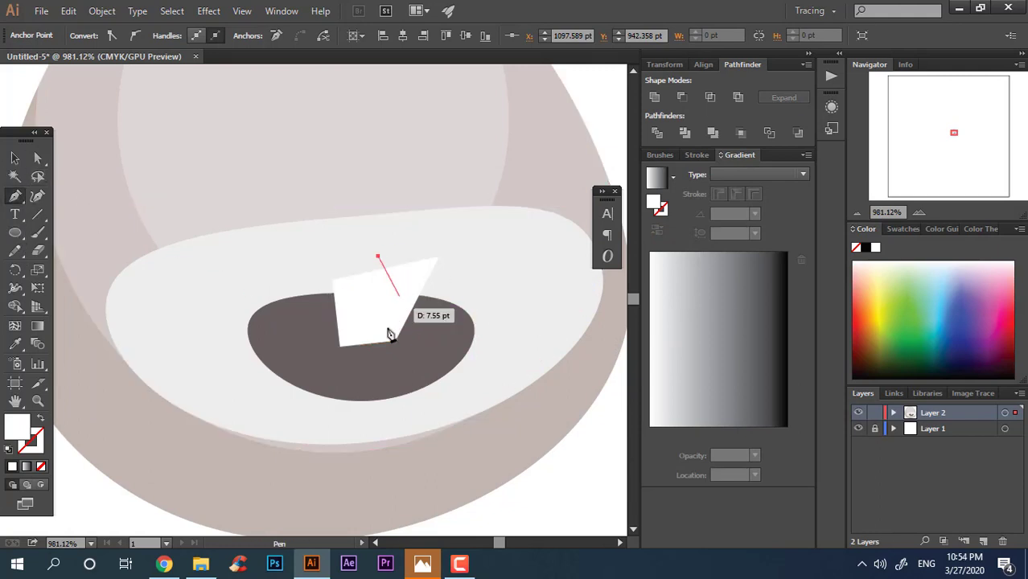
key("ctrl+z")
left_click(320, 270)
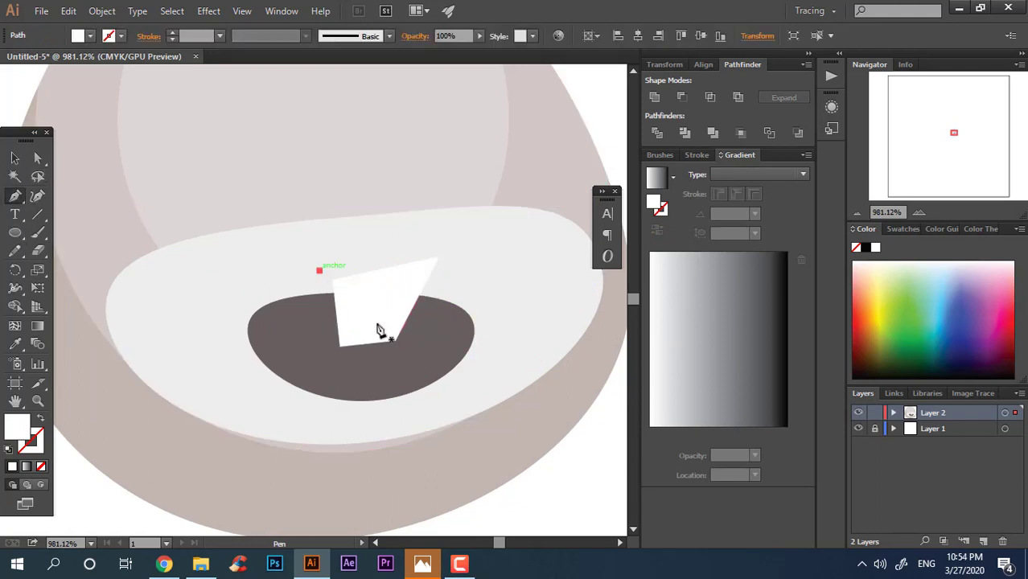
key("ctrl+z")
Draw a closed Pen shape with a curved inner edge overlapping the white piece's right side, and fill it with CEC4C7.
left_click(316, 286)
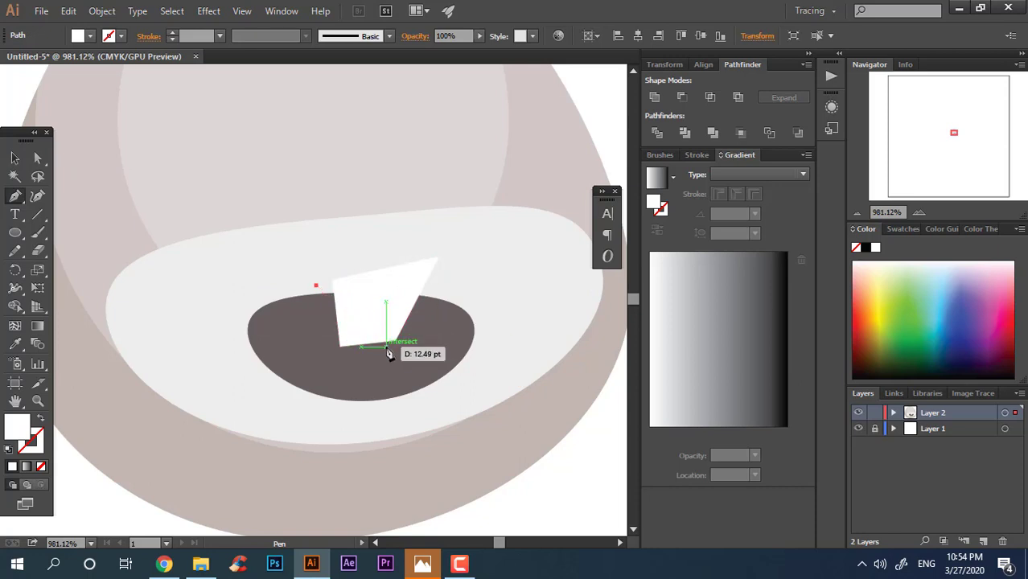
left_click_drag(366, 387, 367, 406)
left_click(444, 330)
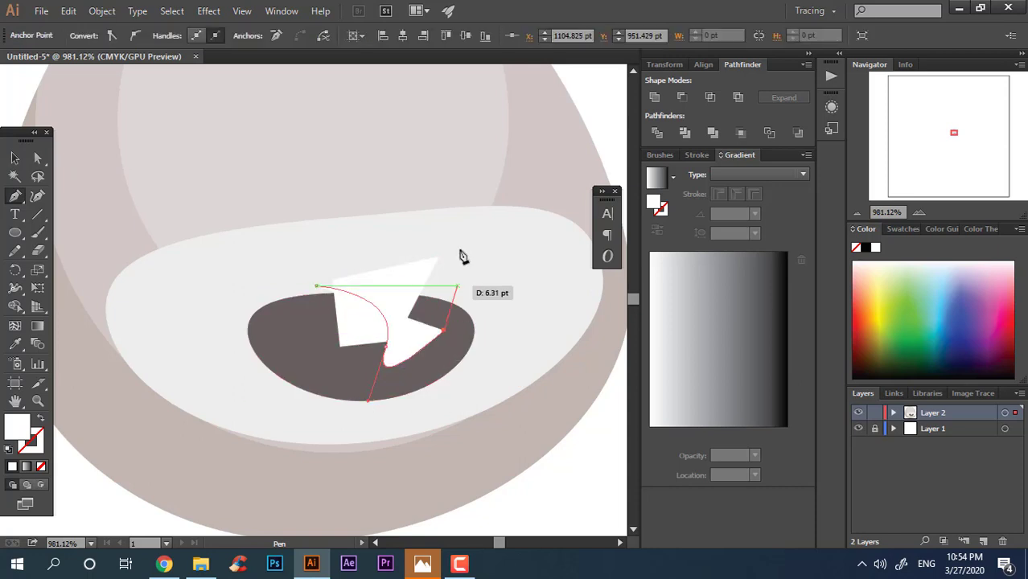
left_click(458, 250)
left_click(333, 256)
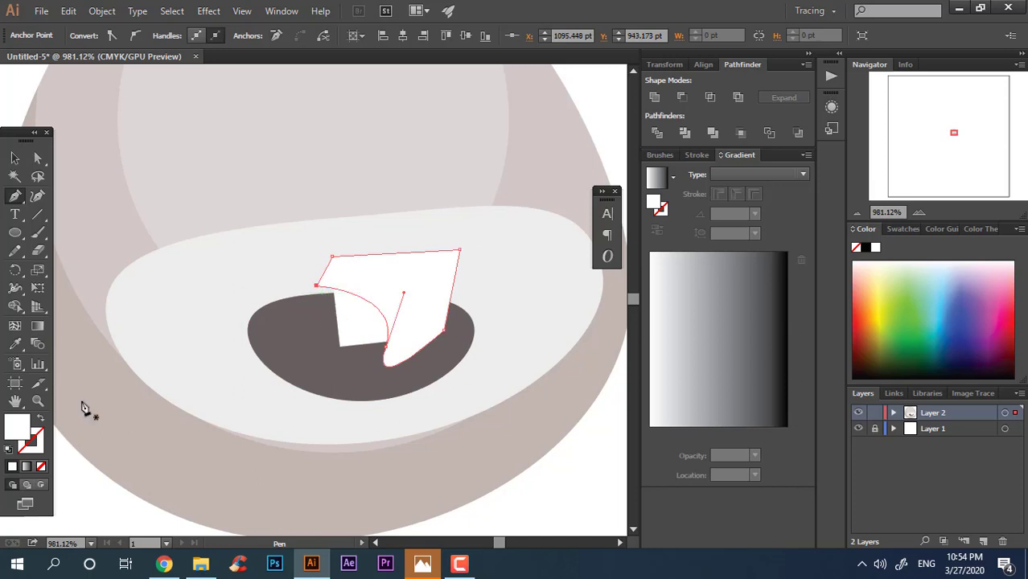
double_click(20, 430)
left_click(348, 259)
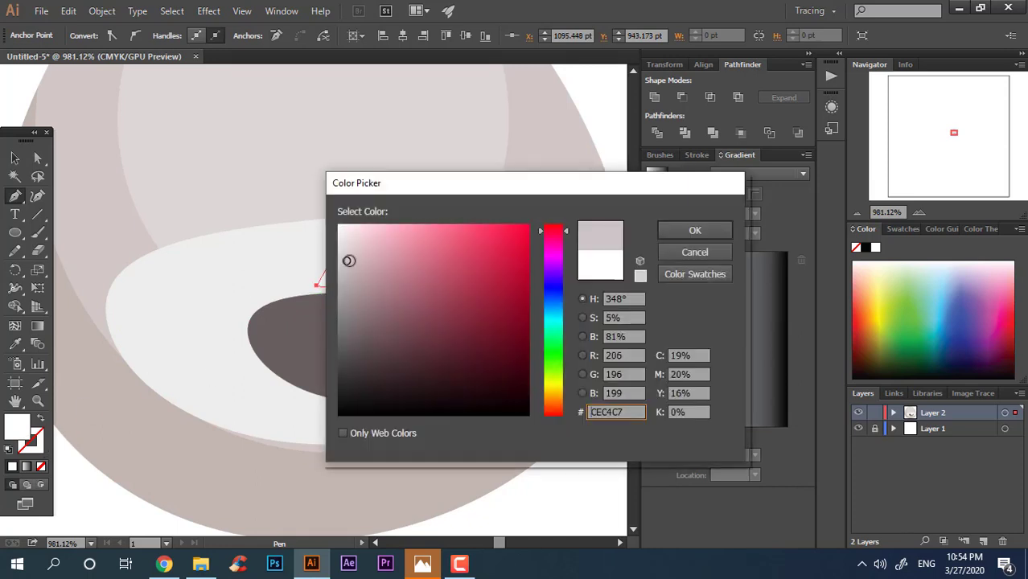
left_click(695, 231)
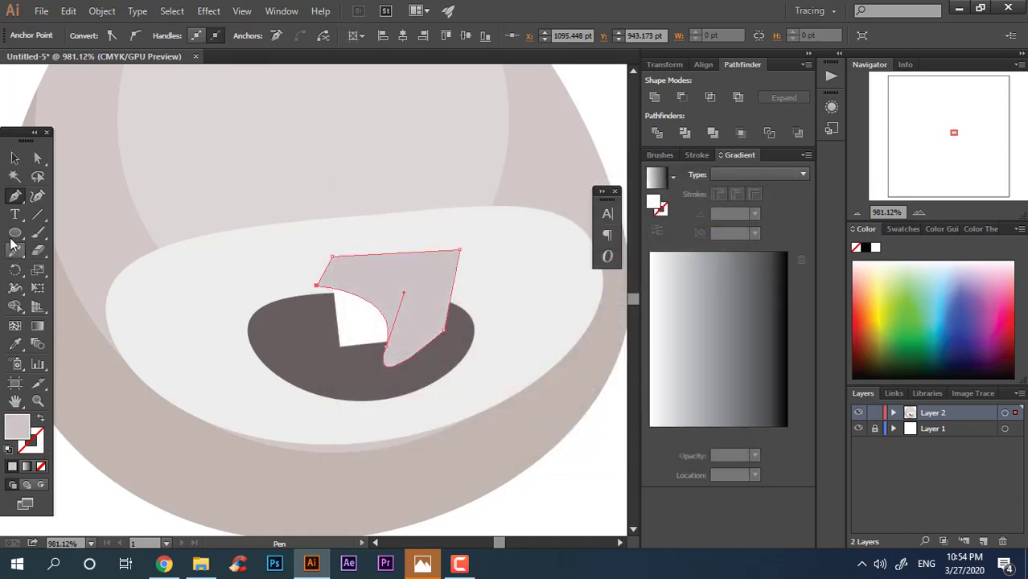
Draw an ellipse over the lower part of the dark mouth and fill it with bright pink FC3578.
left_click(14, 233)
left_click_drag(281, 347, 460, 430)
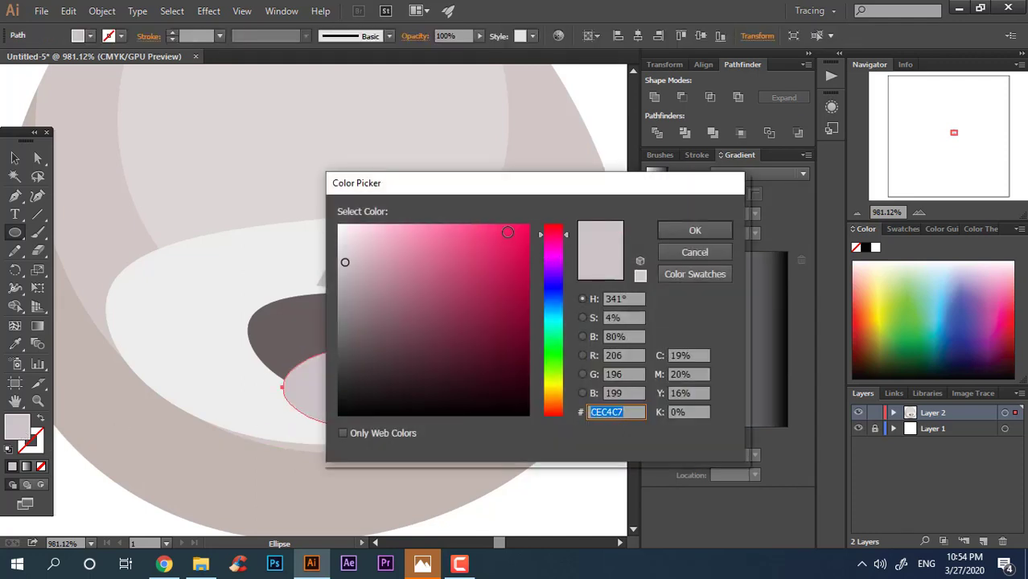
left_click_drag(508, 232, 488, 229)
left_click(695, 231)
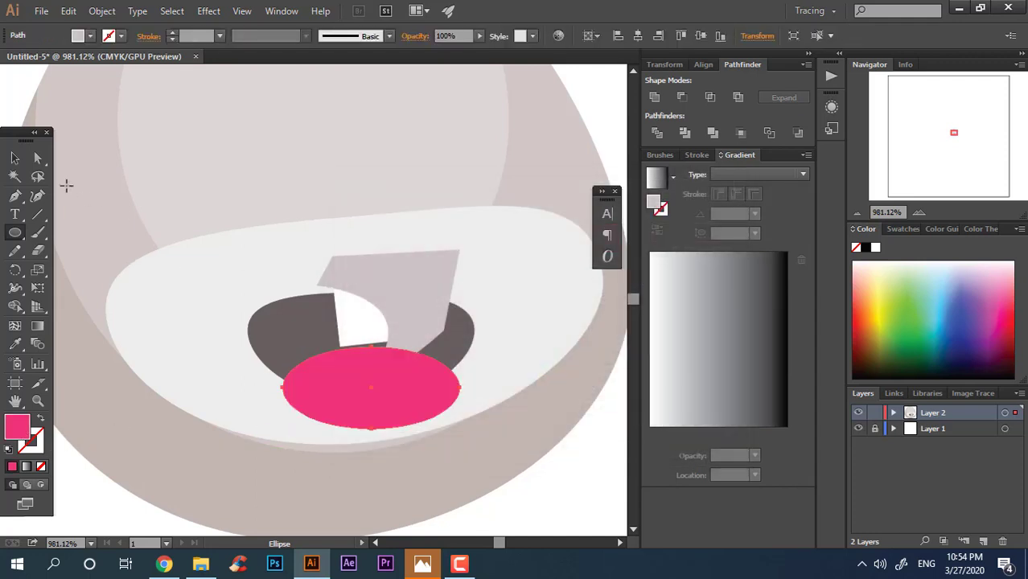
Add a smaller copy of the pink ellipse inside its upper part and fill the copy with a lighter pink.
left_click(17, 160)
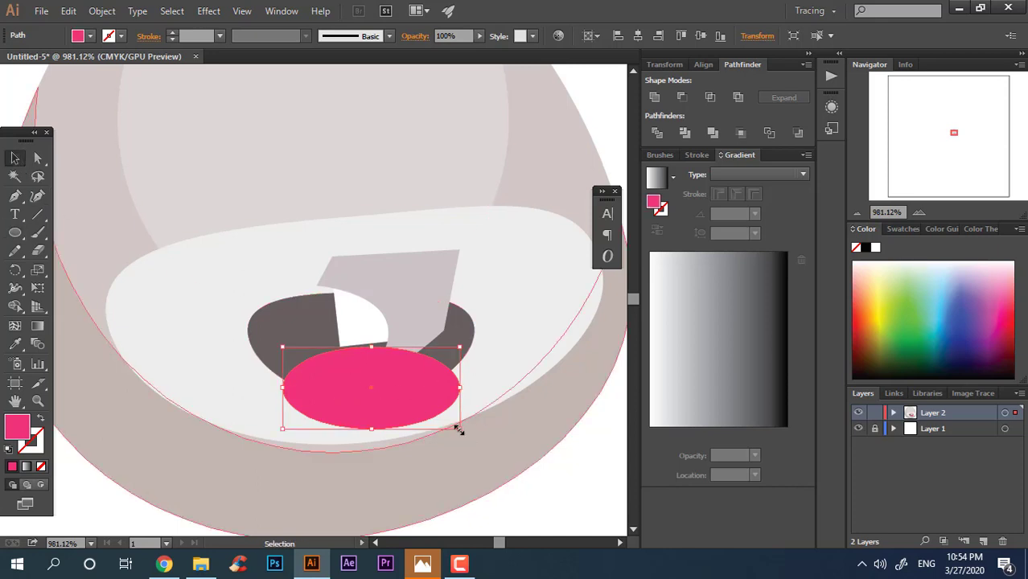
left_click_drag(459, 428, 383, 364)
double_click(17, 432)
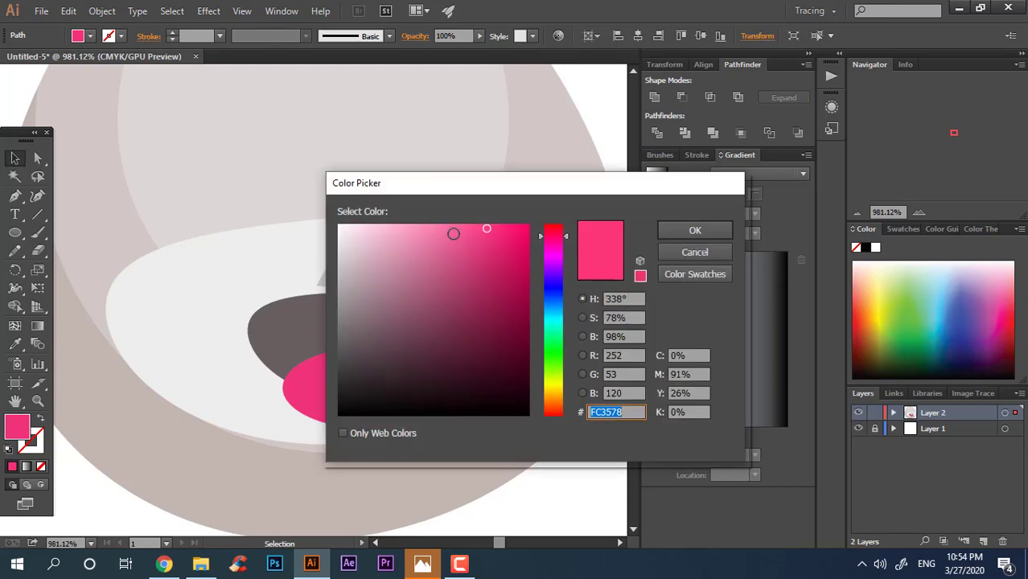
left_click(682, 232)
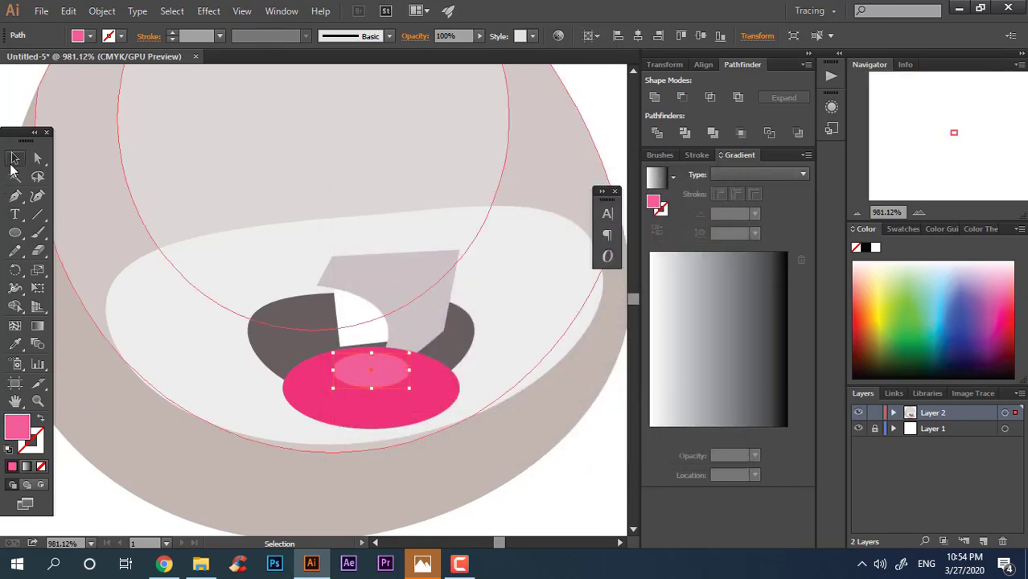
Draw a wide ellipse with the mouth's dark fill over the mouth's lower part and the pink ellipses, and move it up slightly.
left_click(310, 351)
key("l")
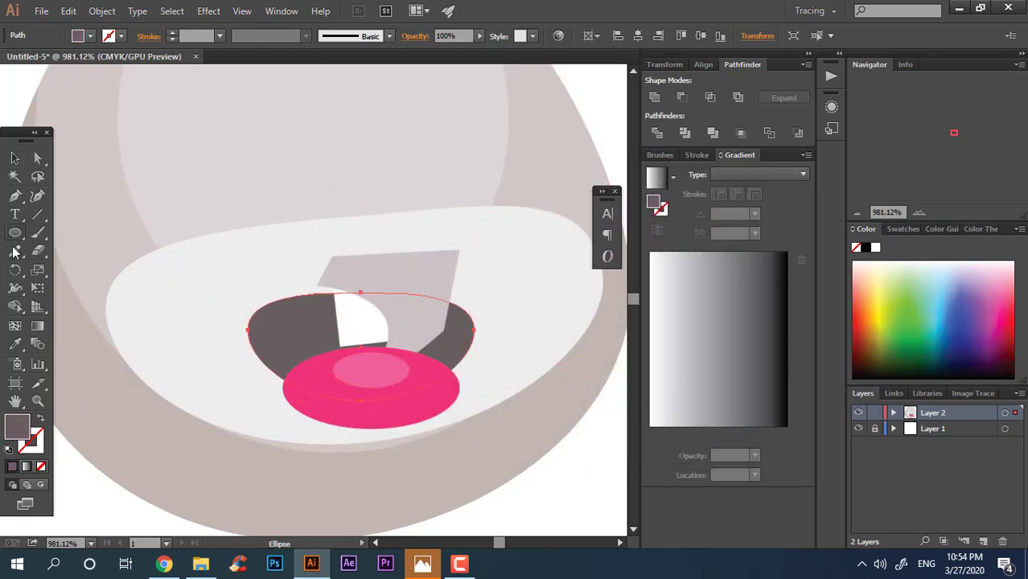
left_click_drag(214, 337, 525, 444)
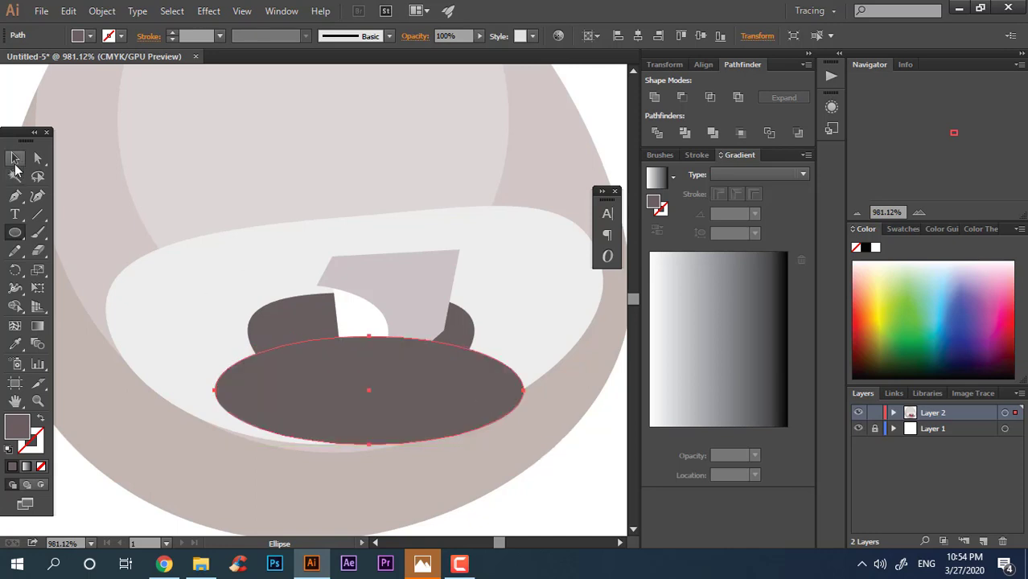
left_click(15, 160)
left_click_drag(474, 393, 478, 373)
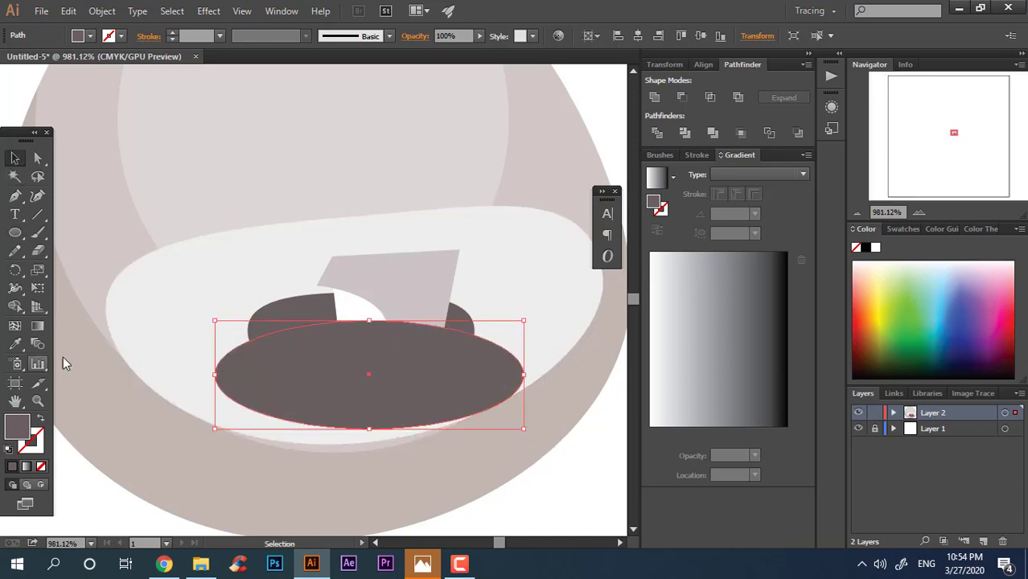
Change the fill of the original mouth shape behind the wide ellipse to a darker grey.
left_click(284, 328)
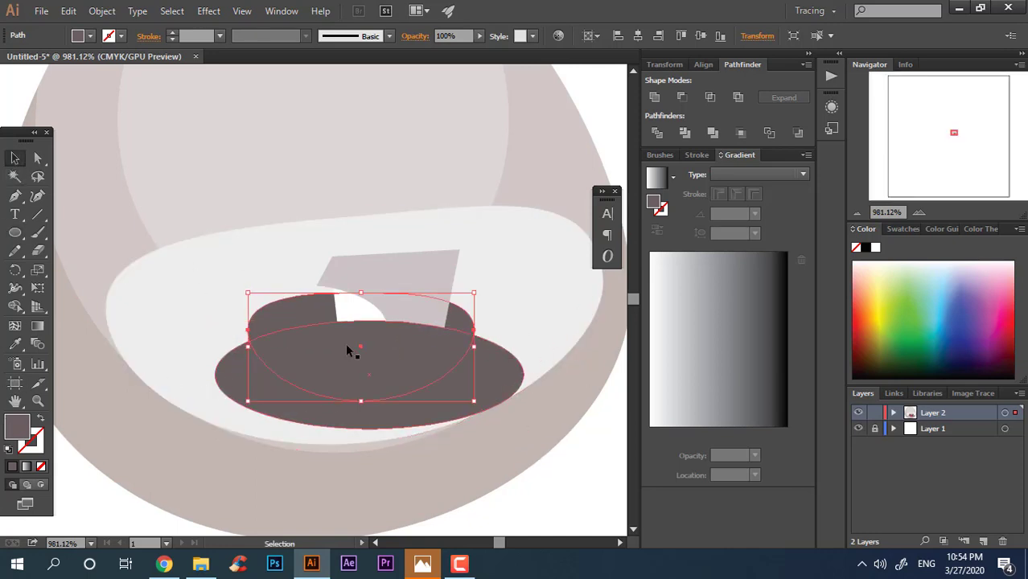
double_click(20, 428)
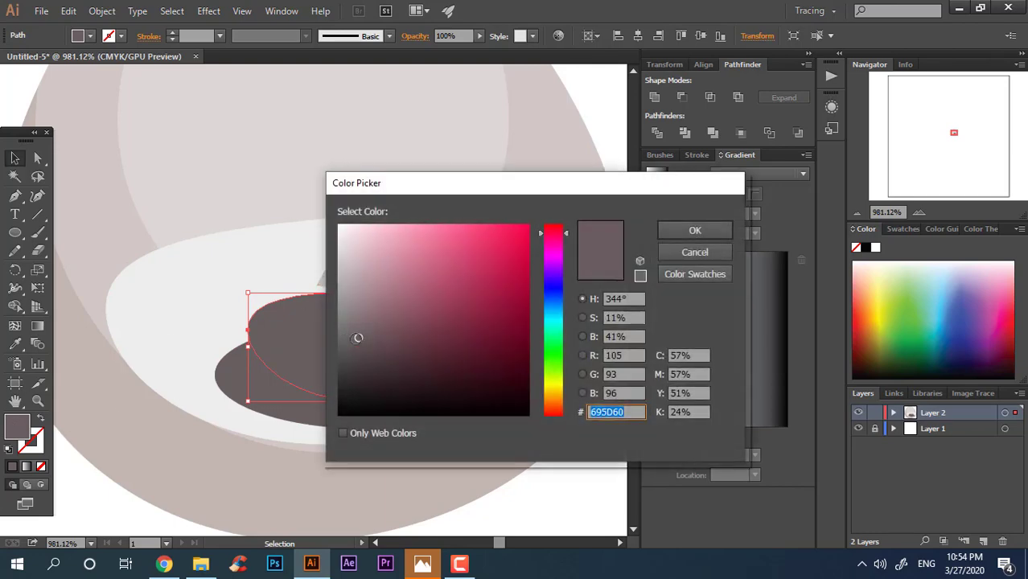
left_click(359, 347)
left_click(688, 235)
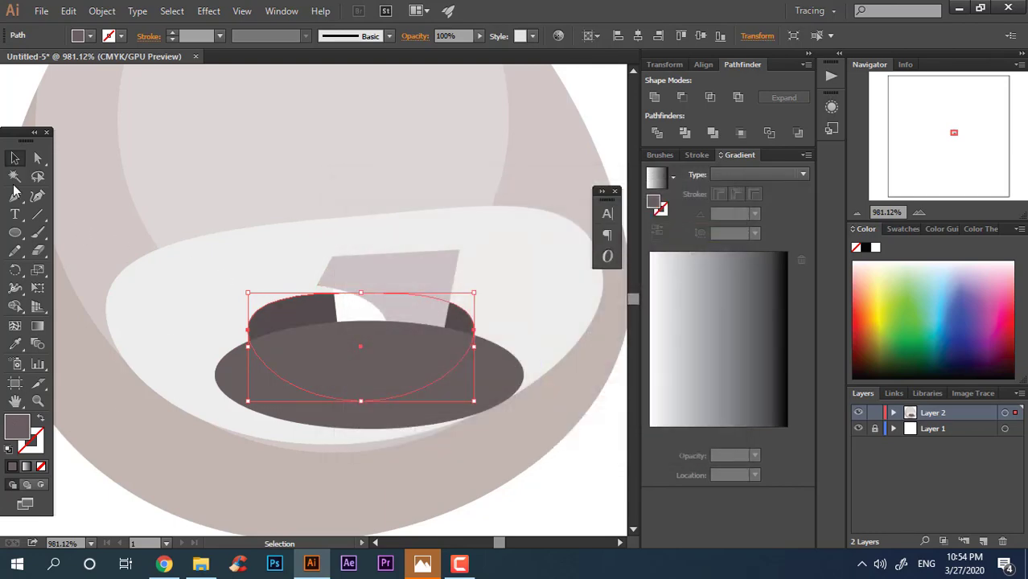
Send the wide grey ellipse backward until it lies behind the pink ellipses and the teeth.
left_click(14, 160)
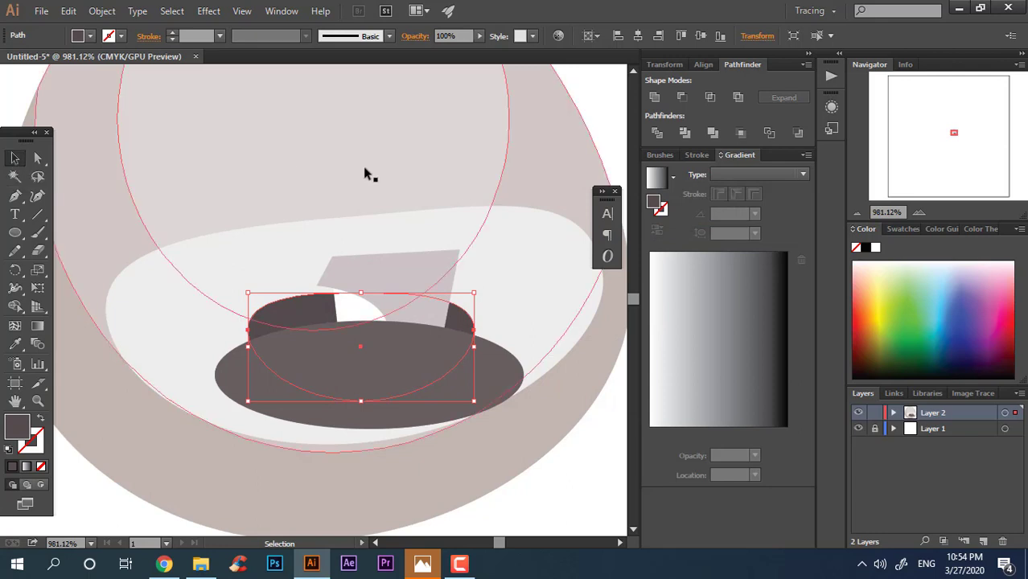
left_click(516, 367)
key("ctrl+bracketleft")
key("ctrl+bracketleft")
key("ctrl+bracketleft")
key("ctrl+bracketleft")
key("ctrl+bracketleft")
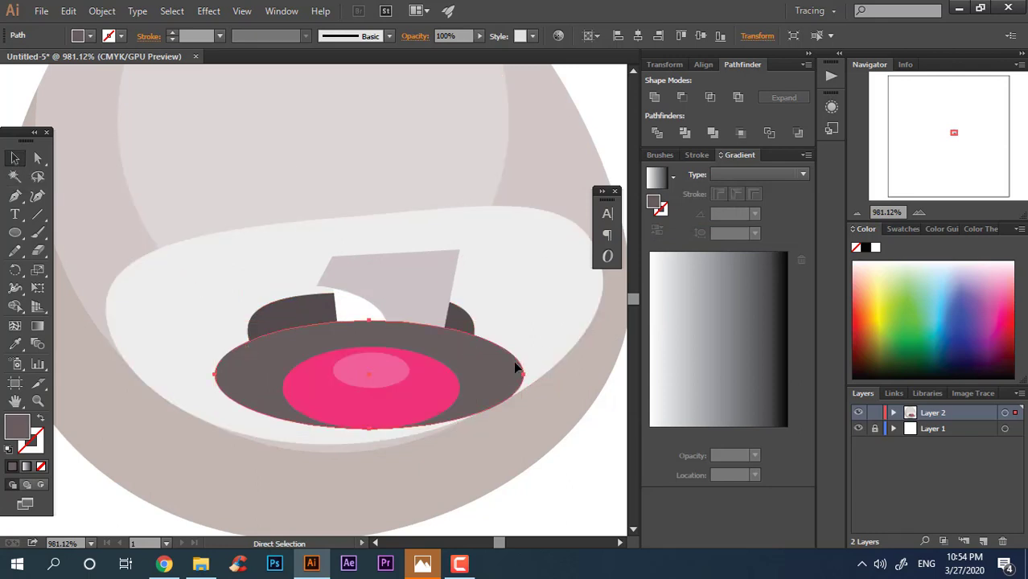
key("ctrl+bracketleft")
key("v")
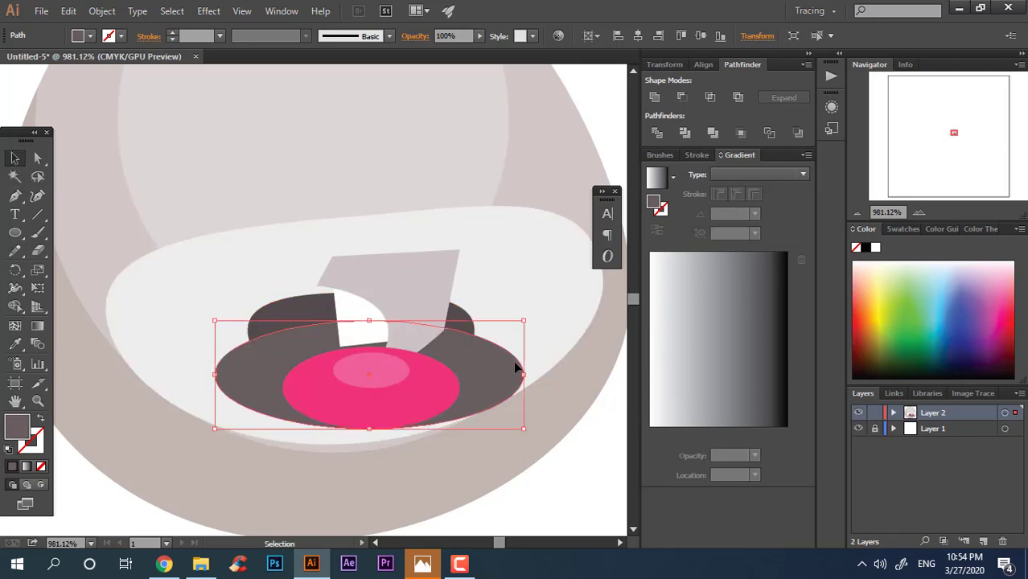
Try to divide the teeth, the mouth and the wide ellipse together and delete the pieces outside the mouth.
left_click(419, 348)
left_click(466, 338, "shift")
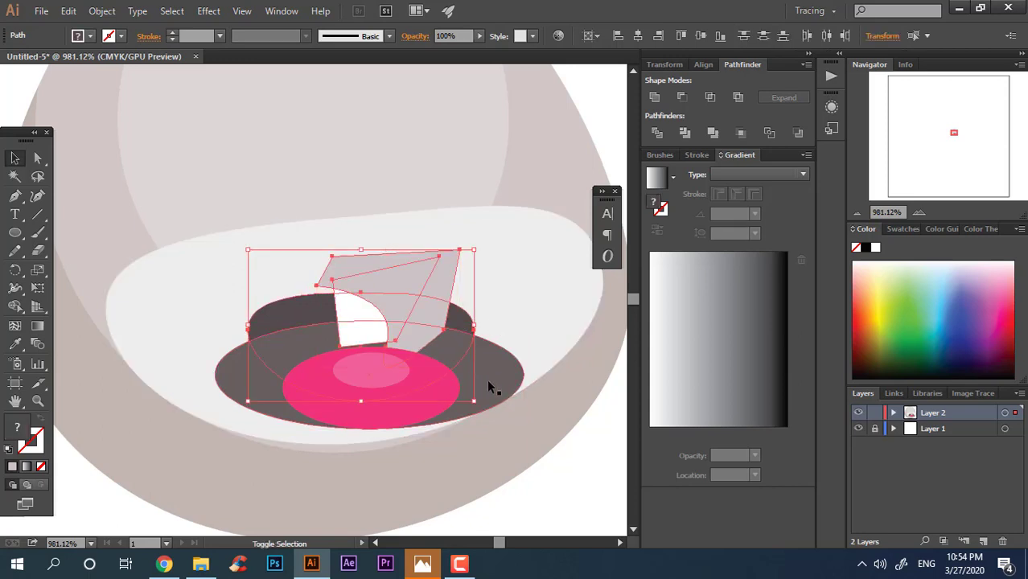
left_click(489, 387, "shift")
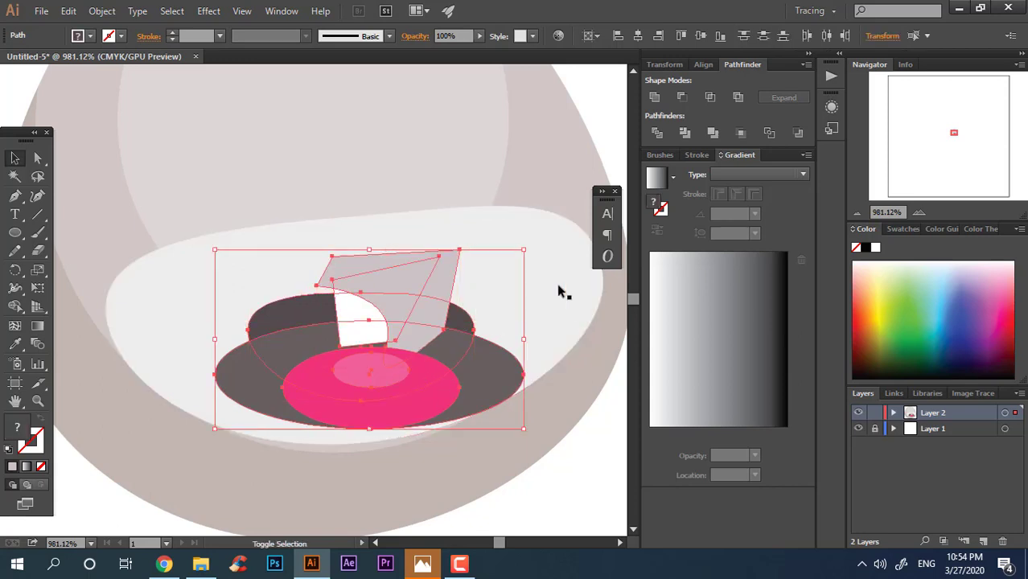
left_click(658, 138)
double_click(464, 364)
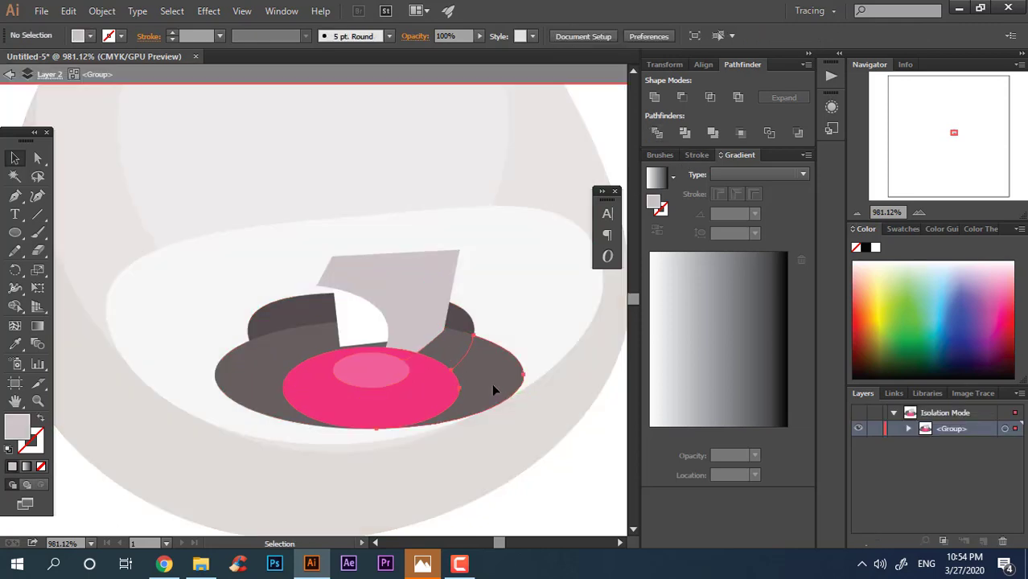
left_click(424, 420)
left_click(255, 378, "shift")
left_click(398, 276, "shift")
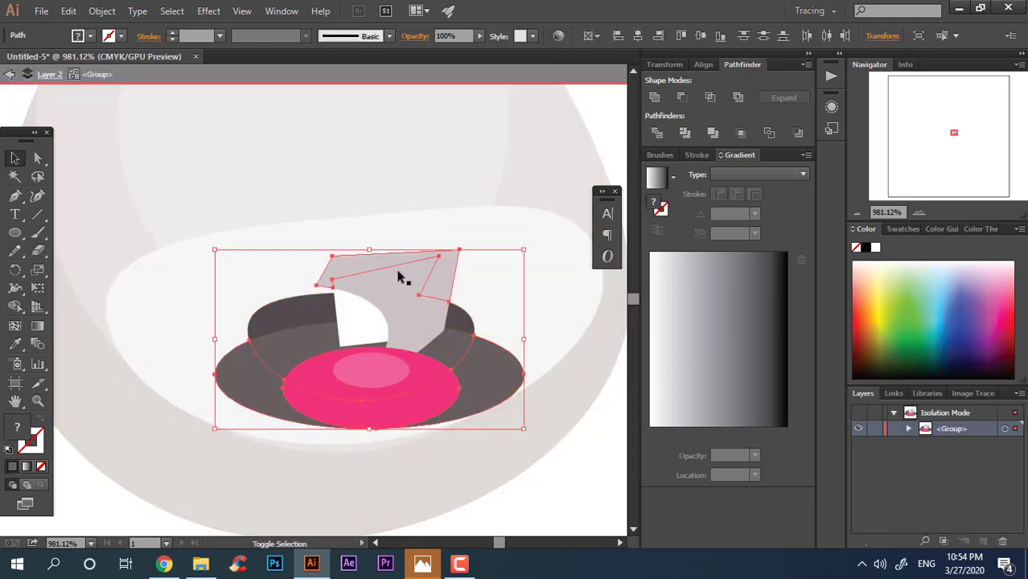
key("Delete")
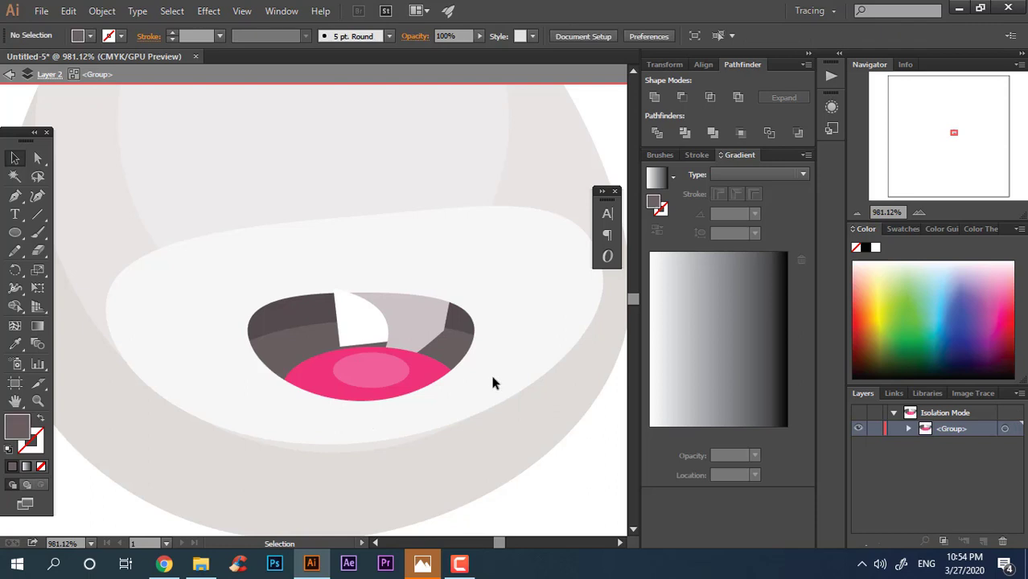
Delete the lower piece of the divided grey tooth and undo the deletion.
left_click(424, 350)
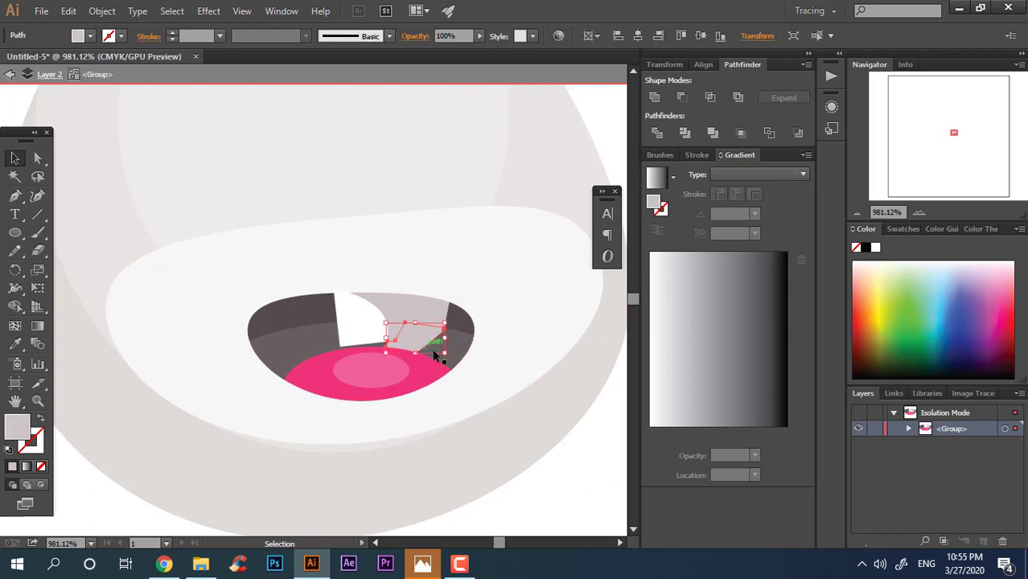
key("Delete")
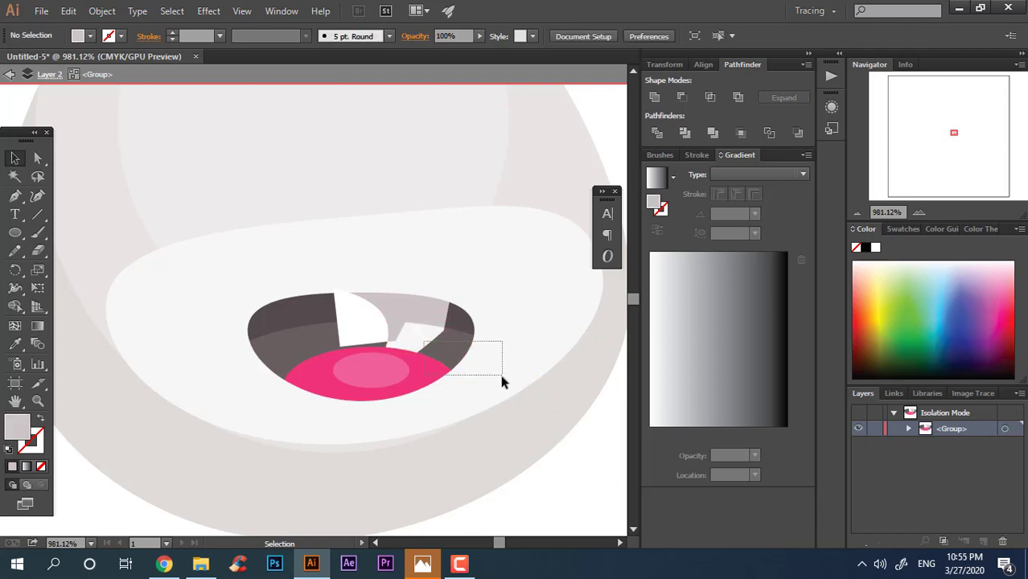
left_click_drag(500, 376, 499, 374)
key("ctrl+z")
Try to unite the two pieces of the divided white tooth into one shape.
left_click(566, 472)
key("z")
left_click_drag(403, 331, 434, 325)
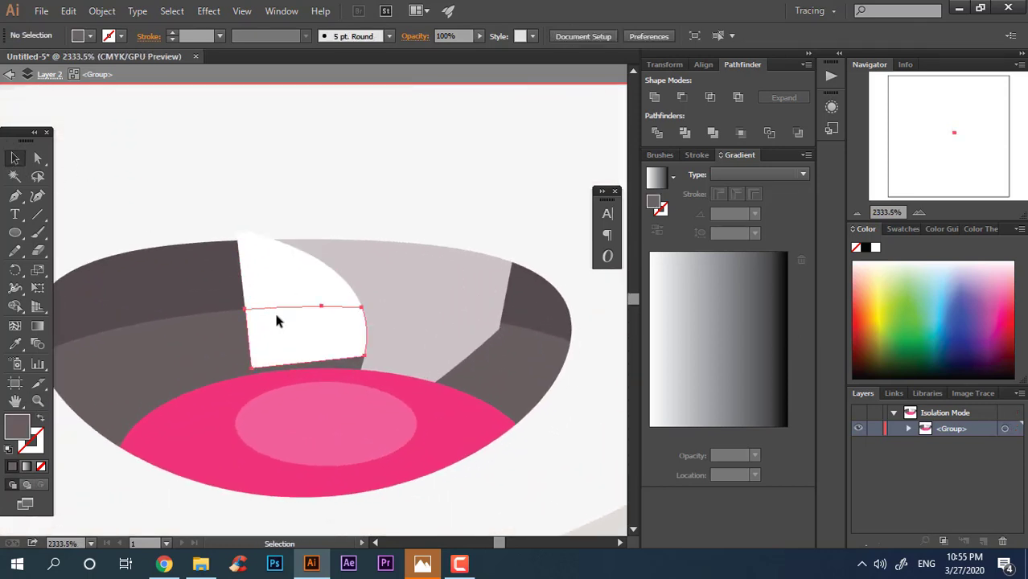
left_click(277, 271, "shift")
left_click(655, 97)
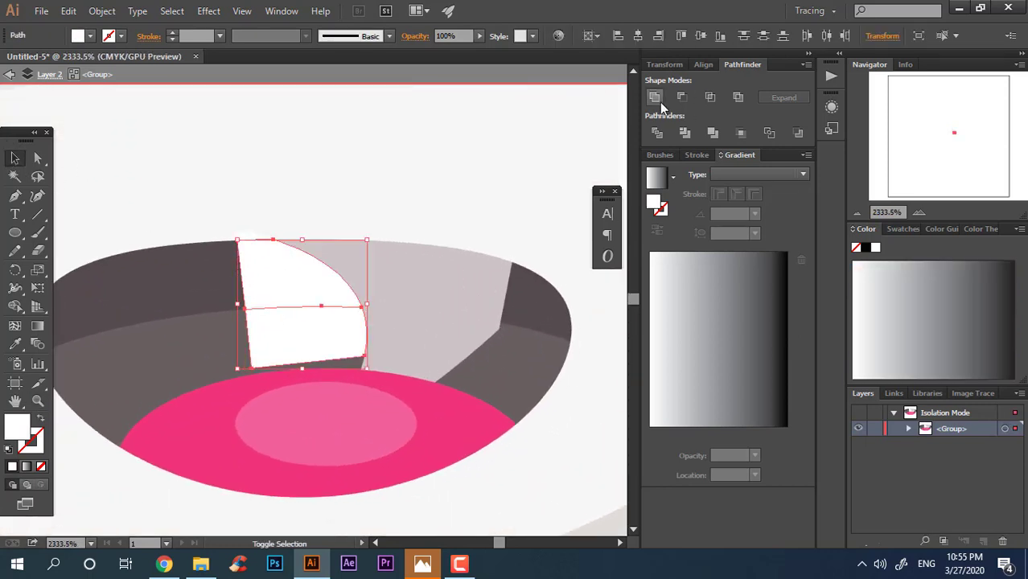
Undo the tooth merge, the piece deletions and the division of the mouth shapes.
left_click(423, 366)
key("z")
left_click(531, 418, "alt")
left_click_drag(485, 420, 444, 363)
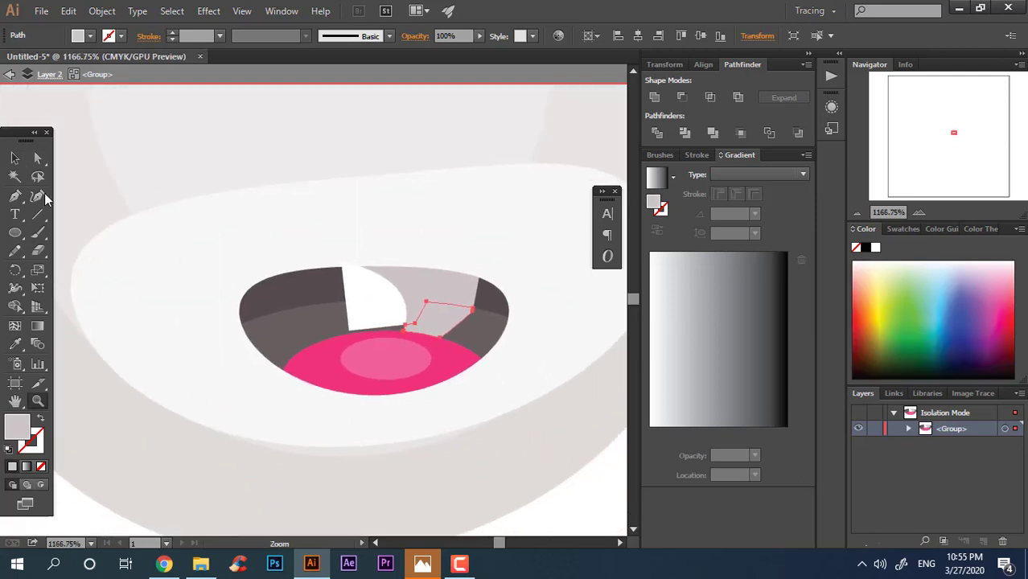
left_click(14, 159)
left_click(556, 467)
key("z")
left_click_drag(525, 434, 372, 432)
left_click_drag(373, 432, 280, 381)
left_click_drag(410, 346, 563, 346)
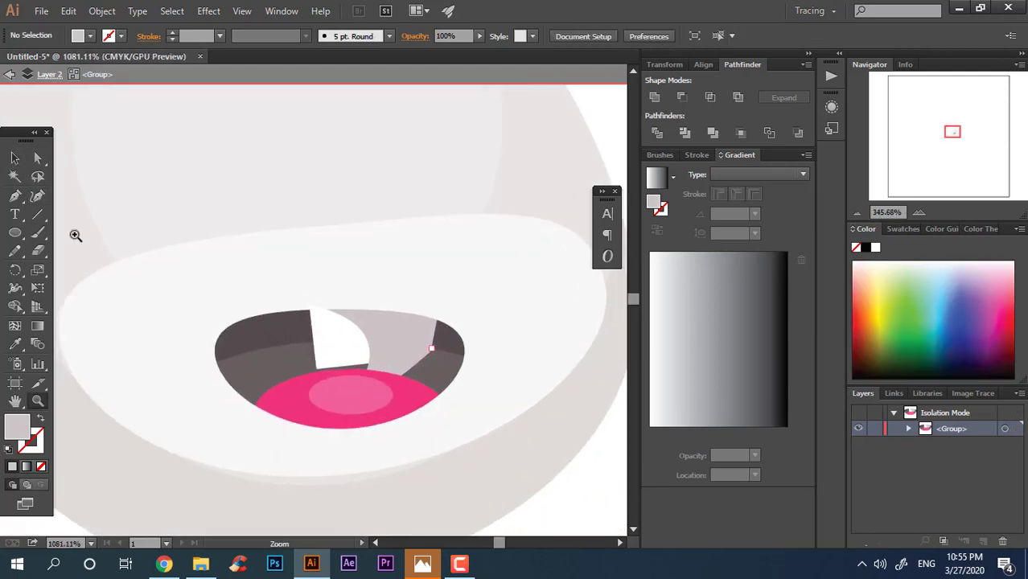
left_click(16, 158)
key("ctrl+a")
double_click(618, 523)
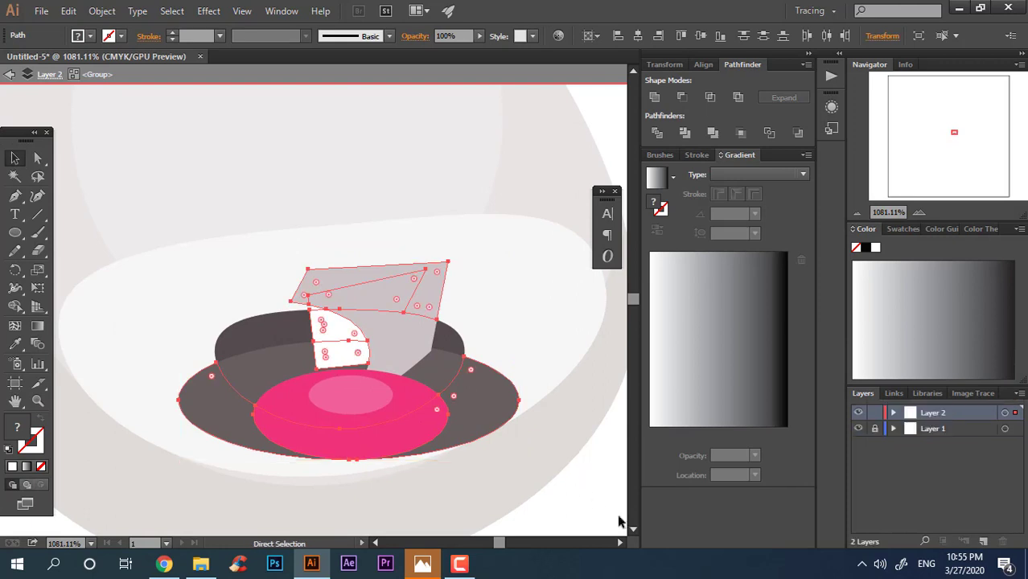
left_click(608, 519)
Divide the wide ellipse and the mouth shape with each other and delete the ellipse piece outside the mouth.
left_click(395, 362)
key("z")
left_click_drag(395, 361, 455, 390)
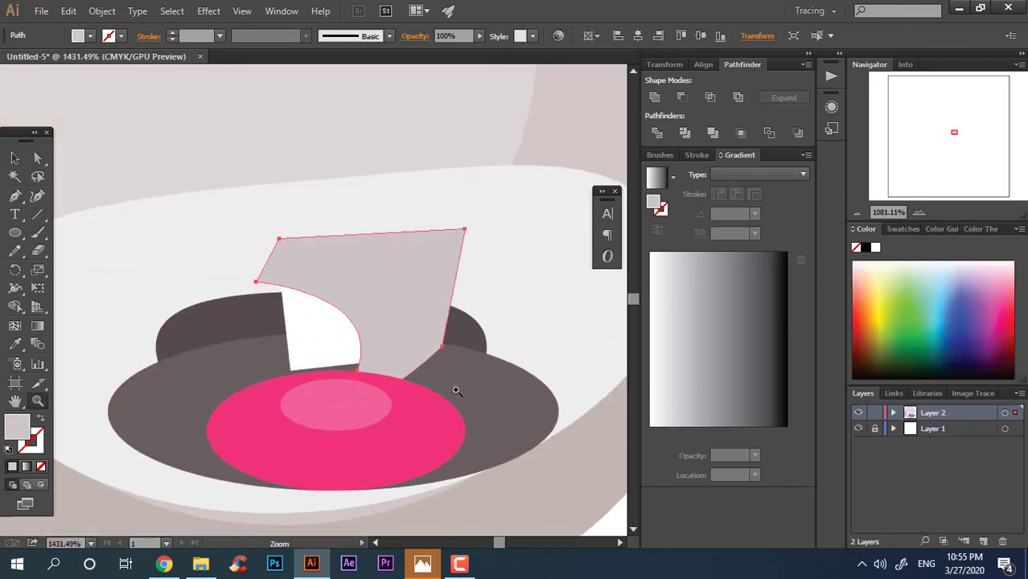
left_click(15, 160)
left_click(486, 377)
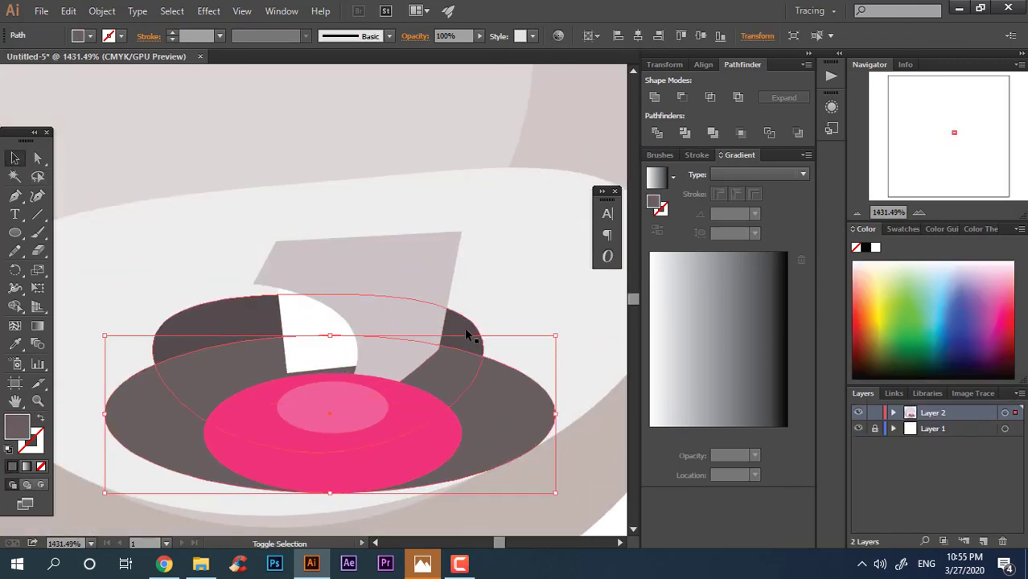
left_click(654, 131)
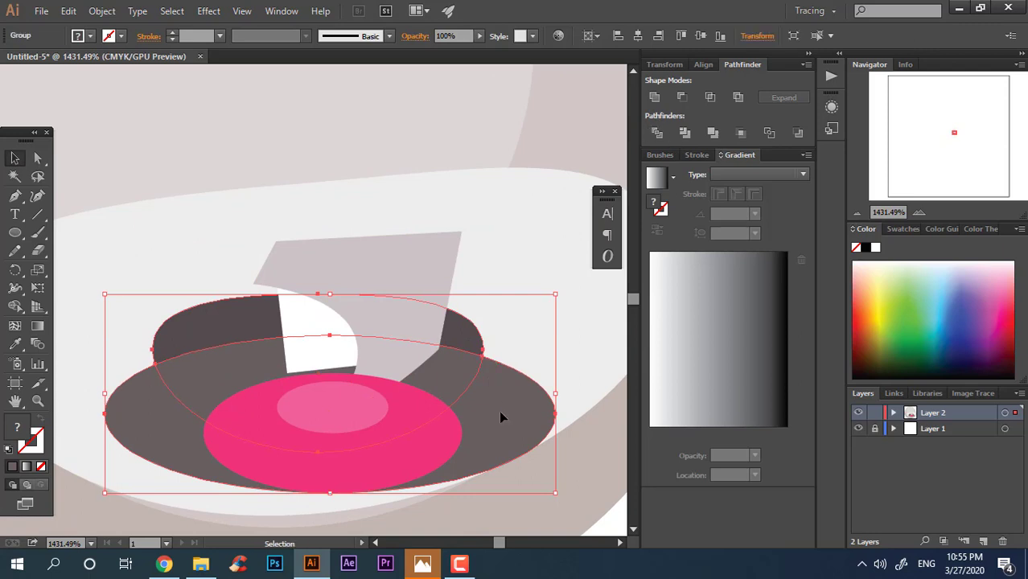
double_click(500, 412)
left_click(524, 427)
key("Delete")
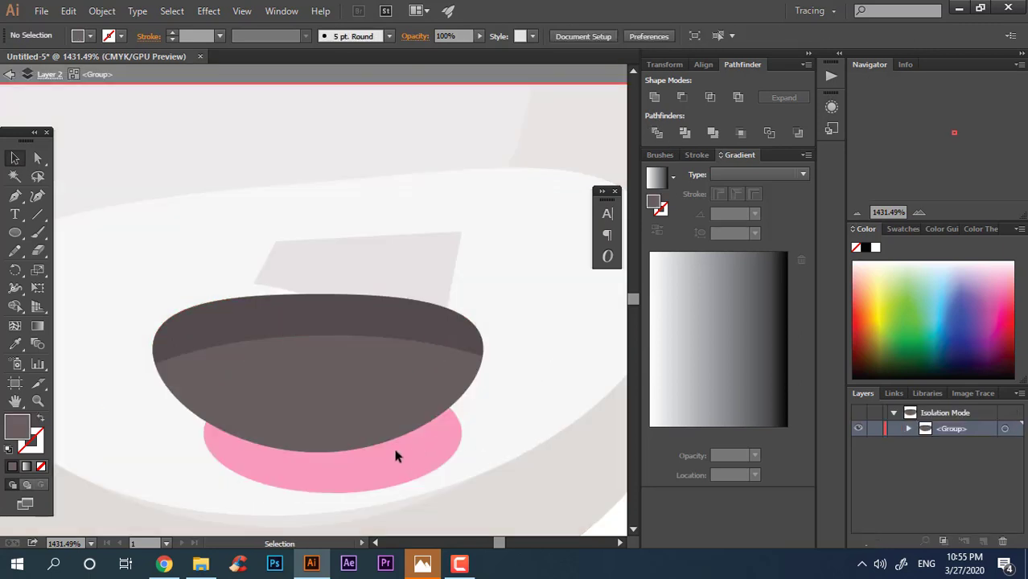
double_click(515, 459)
Divide the grey and white tooth shapes and delete the outer piece of the grey tooth.
left_click(397, 345)
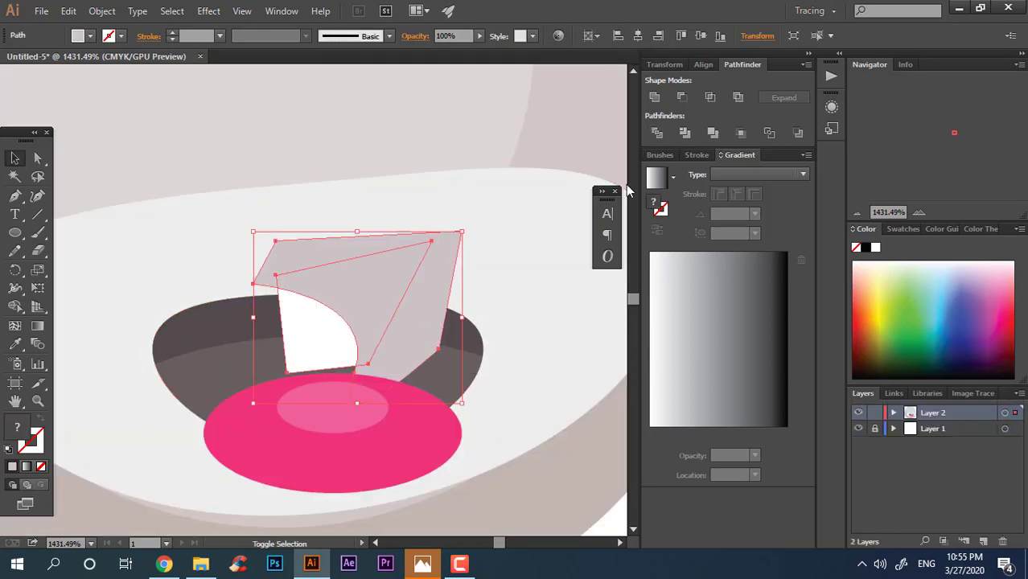
double_click(415, 322)
left_click(415, 323)
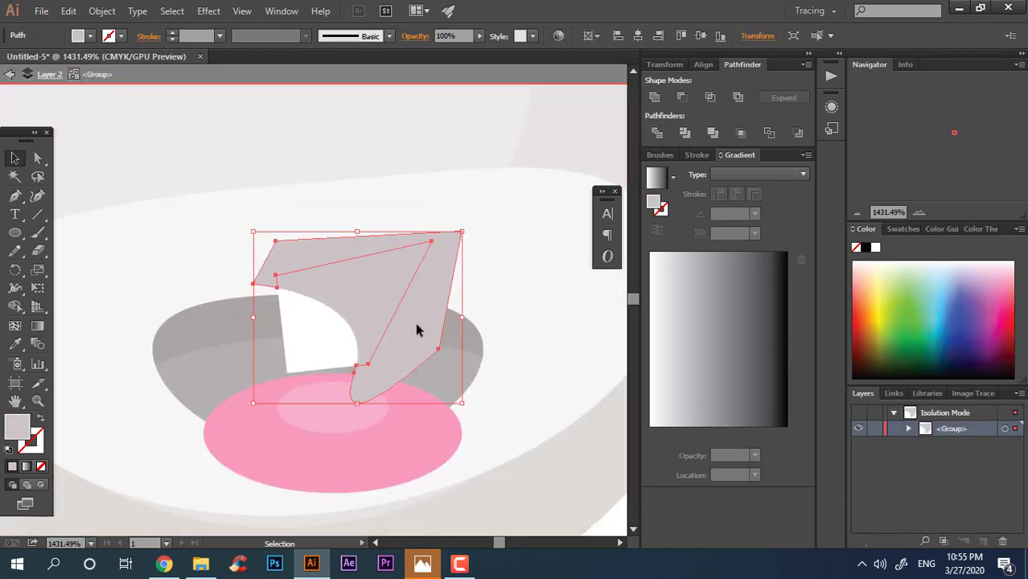
key("Delete")
double_click(517, 357)
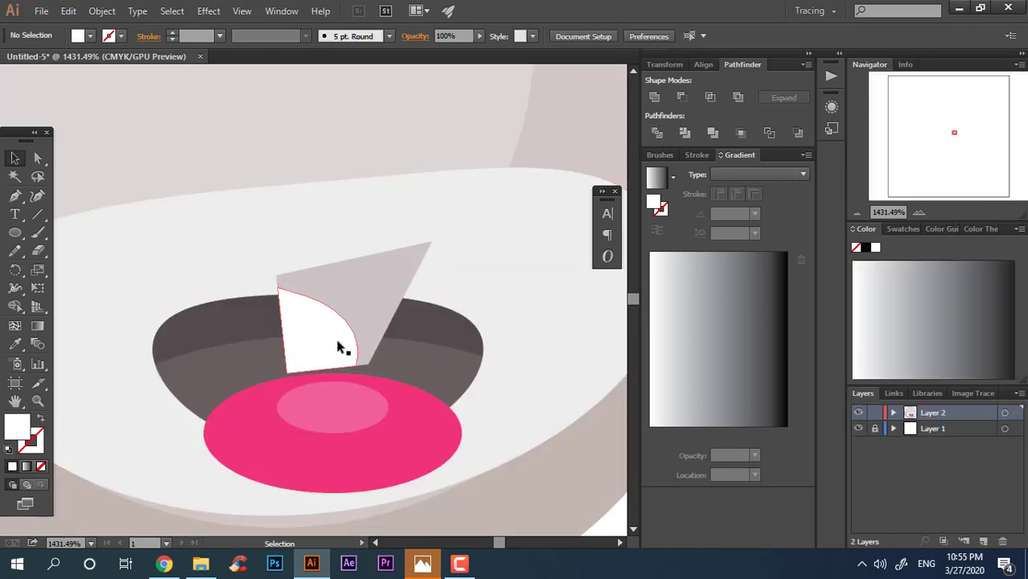
Divide the teeth and mouth groups together and delete the tooth piece that sticks out above the mouth.
left_click(366, 321)
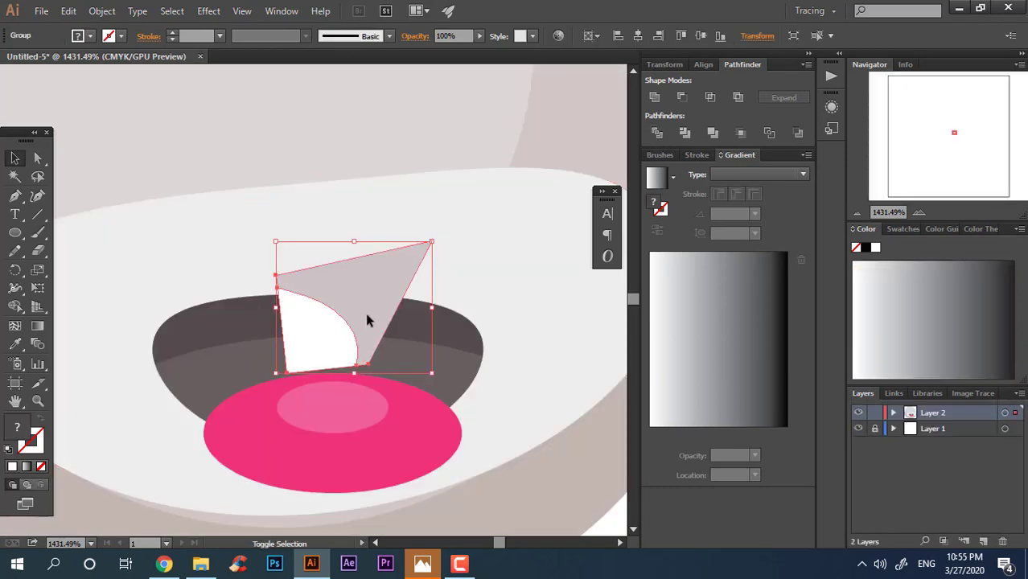
left_click(424, 334, "shift")
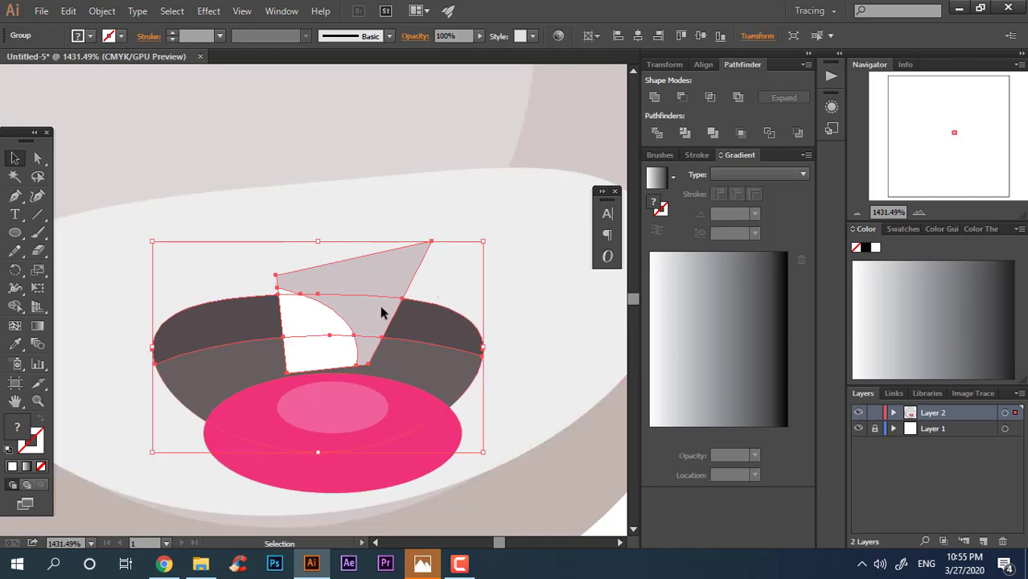
double_click(381, 312)
left_click(401, 270)
key("Delete")
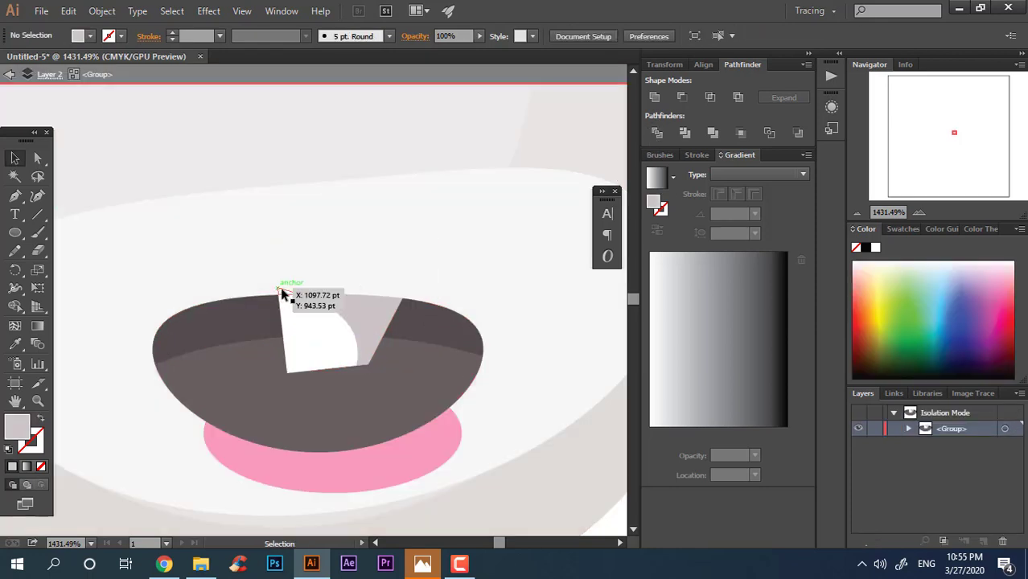
double_click(488, 287)
Divide the large pink ellipse with the mouth group and delete the pink piece outside the mouth.
left_click(435, 450)
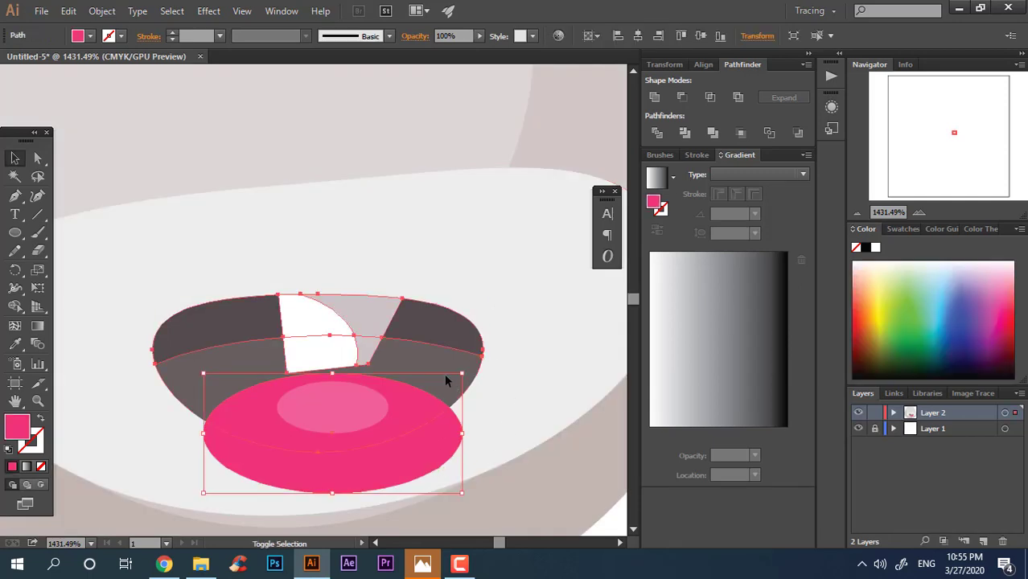
left_click(446, 380, "shift")
left_click(658, 135)
double_click(443, 424)
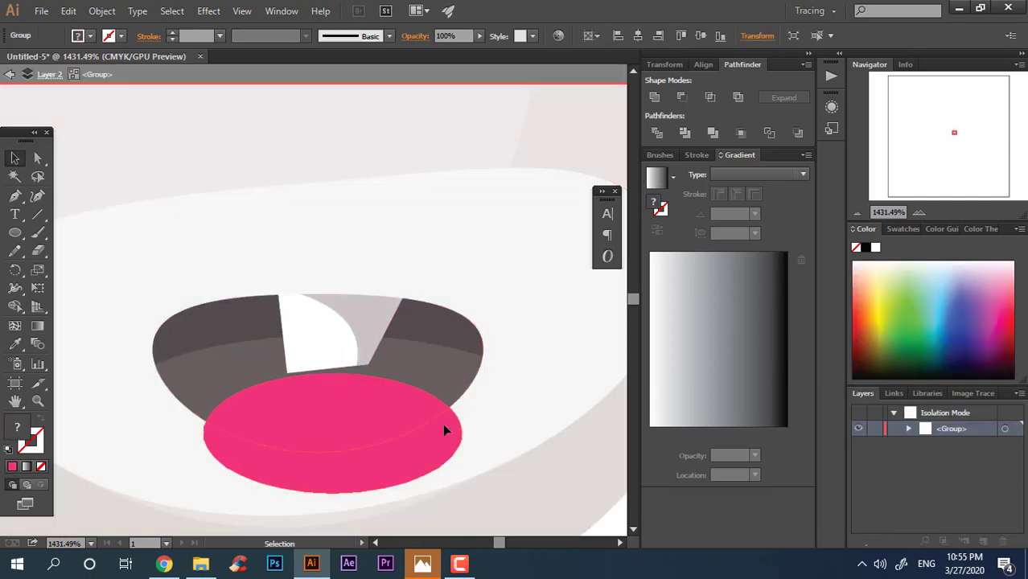
left_click(458, 443)
key("Delete")
double_click(544, 429)
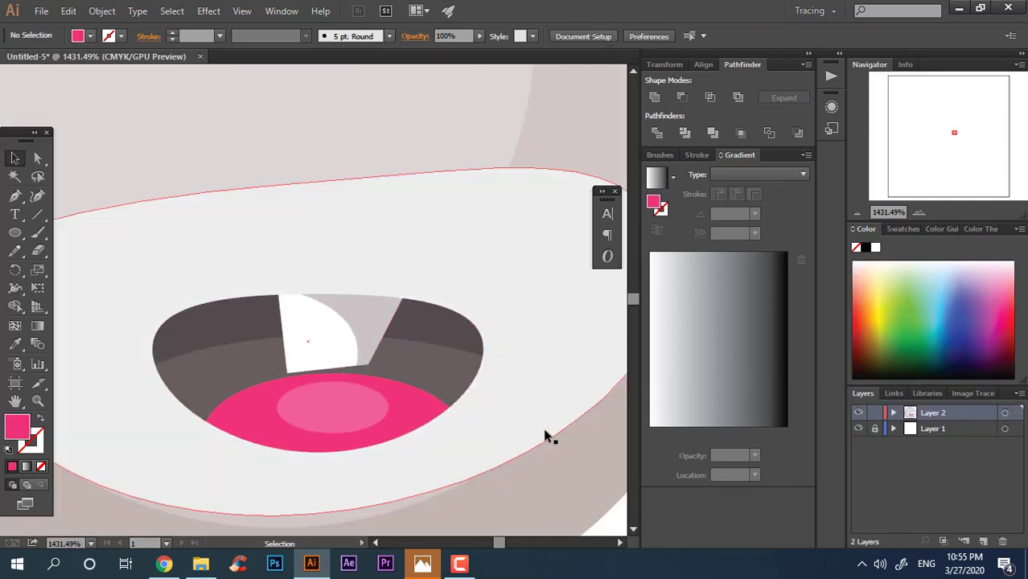
Draw a small triangle from the white tooth's lower-left corner across its left edge, filled with the mouth's darkest grey.
key("z")
left_click_drag(482, 366, 366, 413)
left_click_drag(383, 367, 437, 367)
left_click_drag(335, 384, 427, 443)
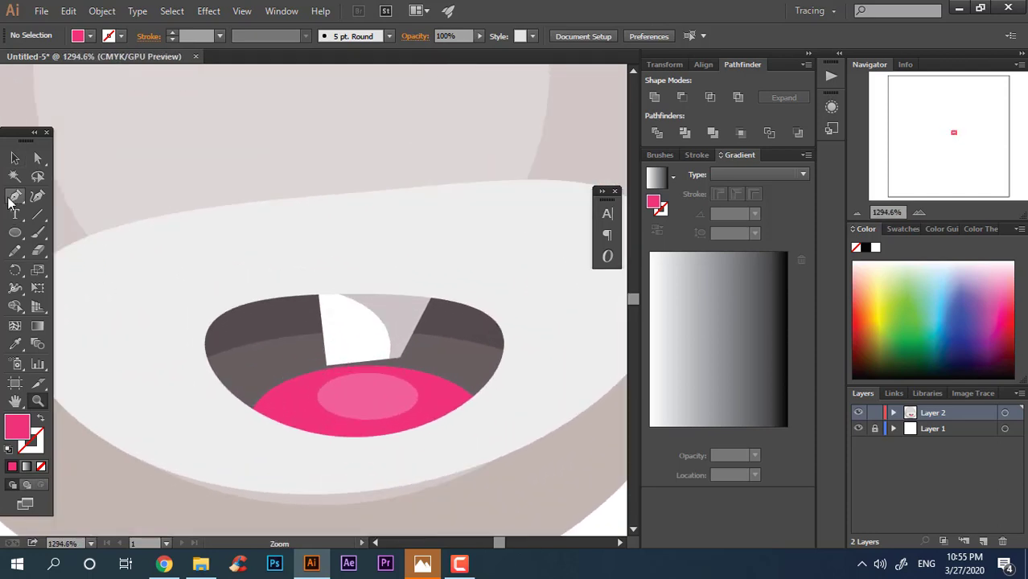
left_click(291, 327)
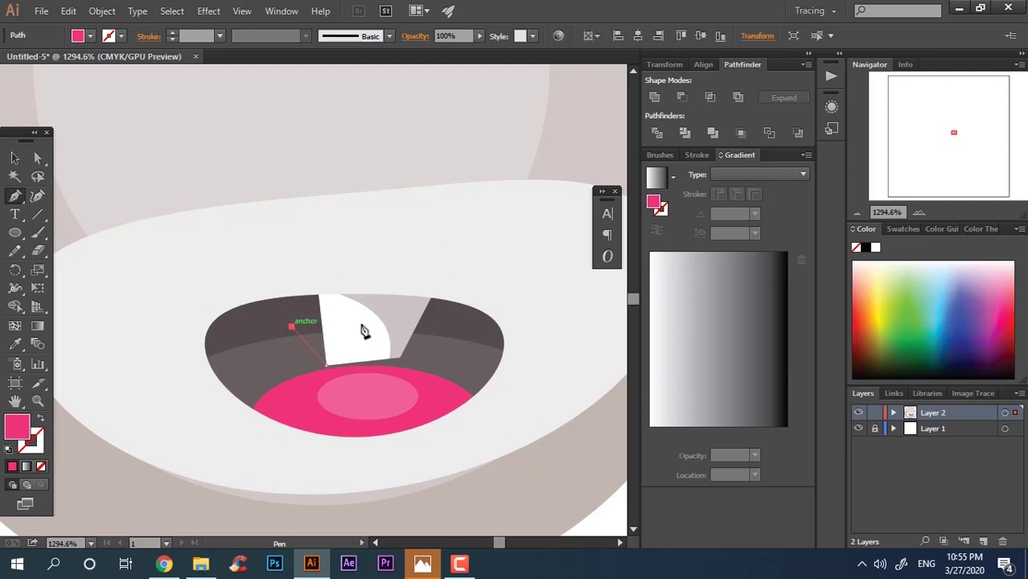
left_click(364, 325)
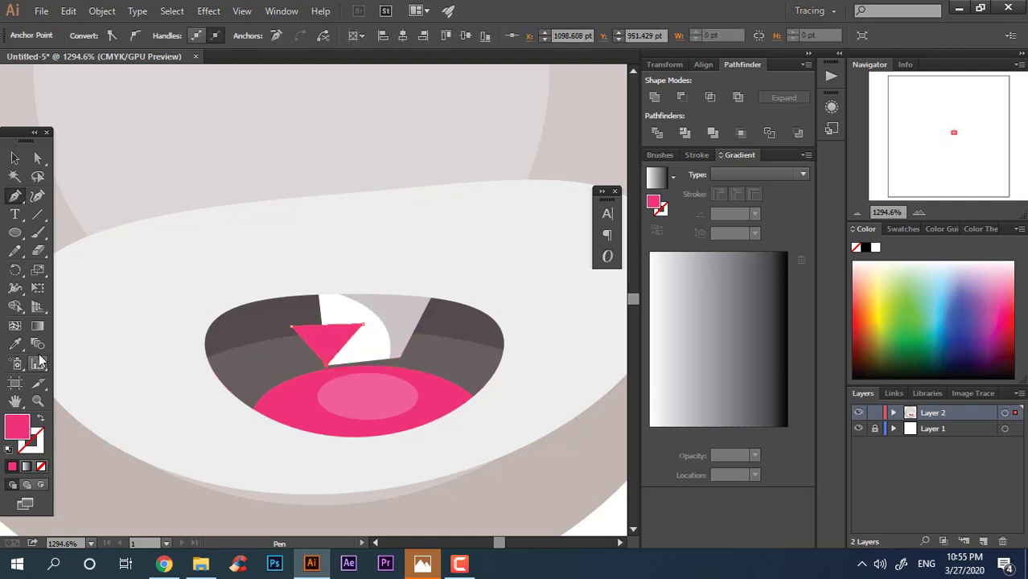
left_click(15, 344)
left_click(134, 272)
left_click(234, 330)
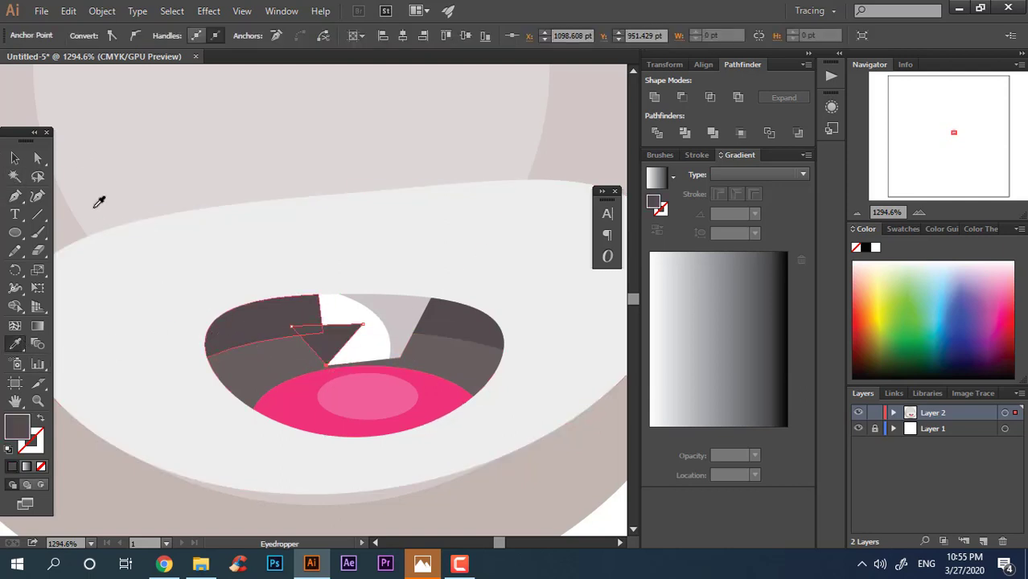
Move the dark triangle into the mouth group at the same position and send it behind the white tooth.
key("ctrl+x")
double_click(449, 363)
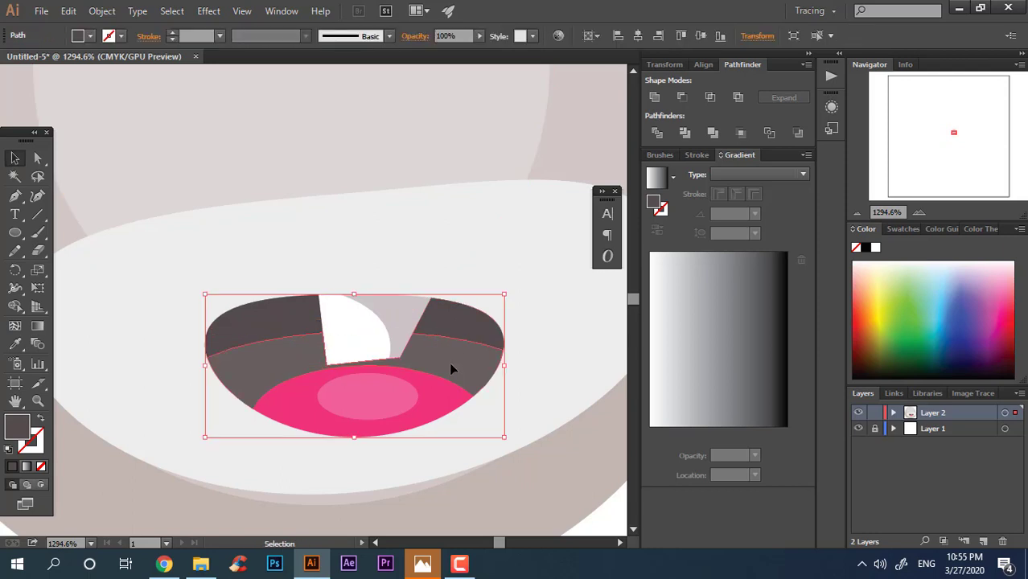
key("ctrl+f")
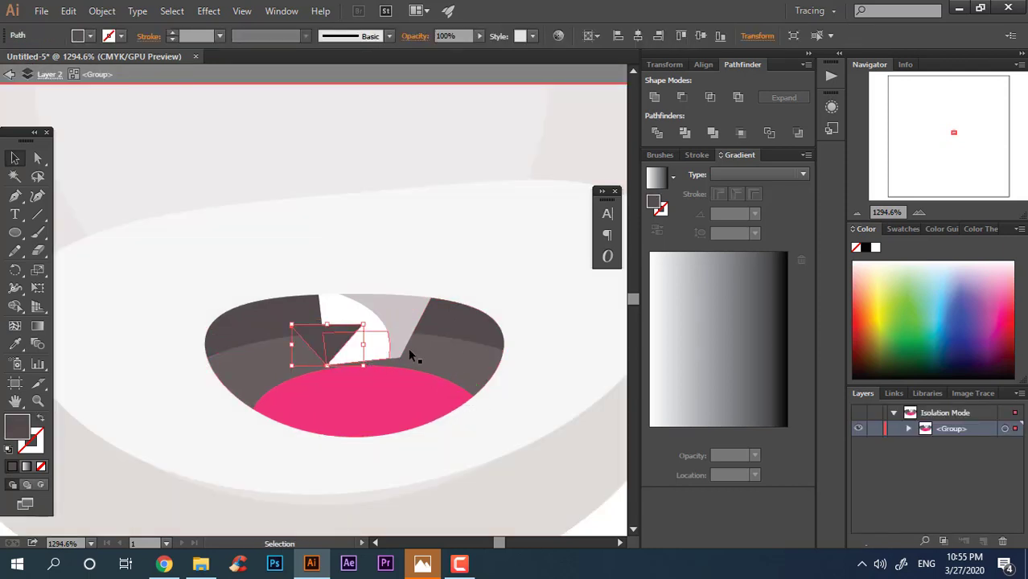
key("ctrl+bracketleft")
key("v")
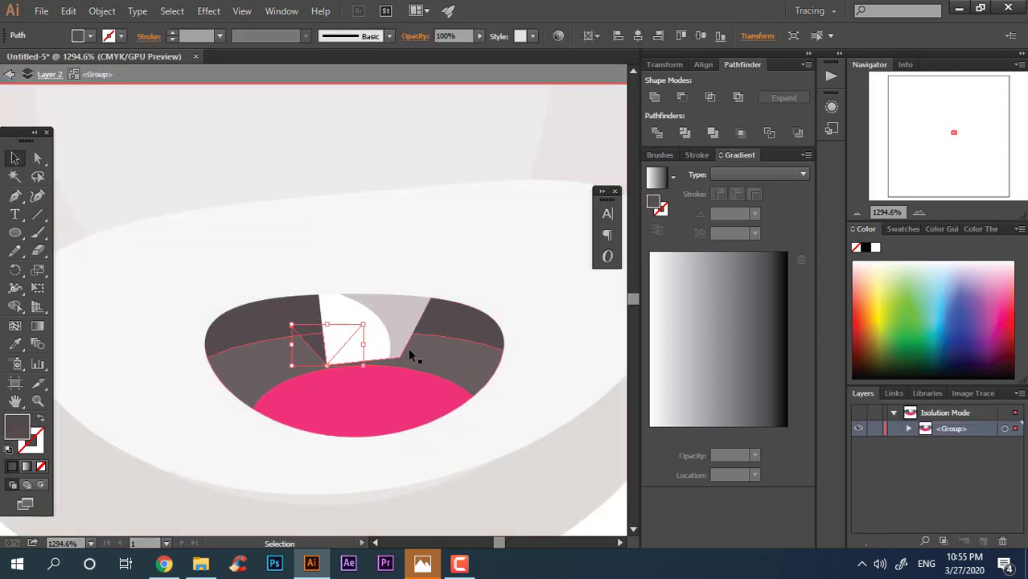
Exit the mouth group's isolation mode and return to the full artwork.
left_click(532, 485)
double_click(553, 480)
key("z")
left_click_drag(553, 477, 326, 449)
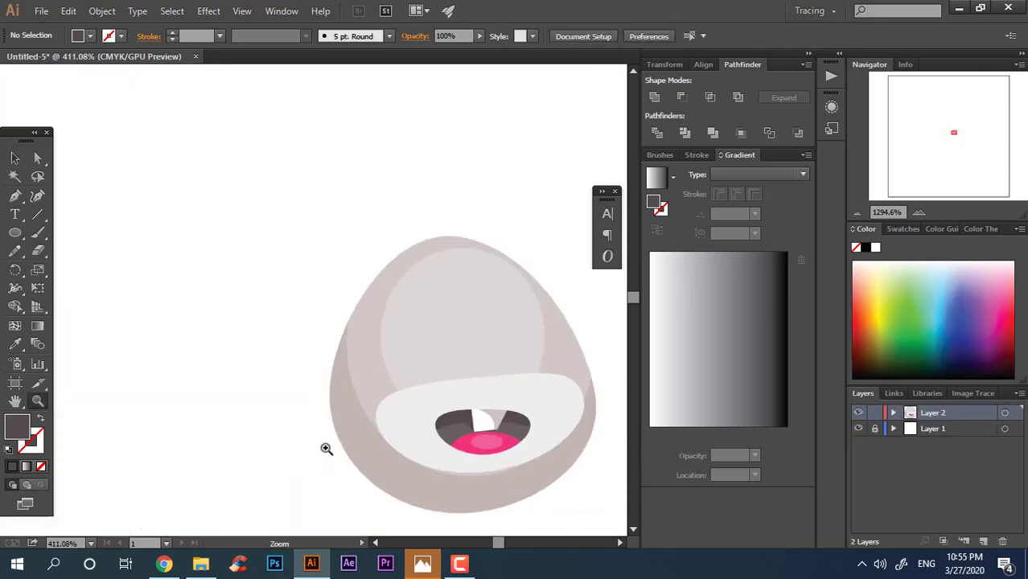
left_click_drag(354, 385, 279, 353)
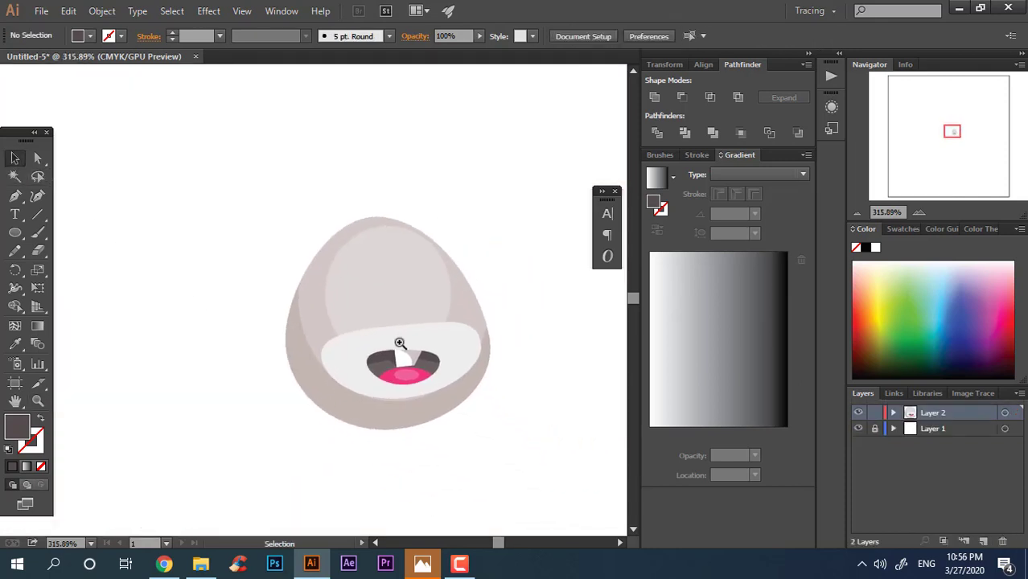
Draw a dark grey nose ellipse across the muzzle's upper edge above the mouth, tilted slightly counterclockwise.
left_click_drag(400, 343, 483, 347)
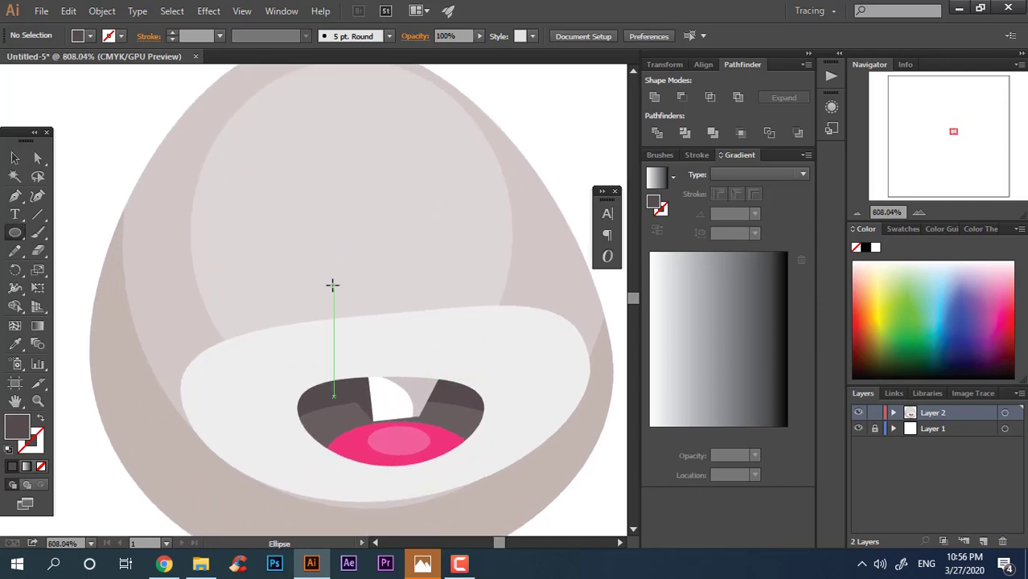
left_click_drag(332, 285, 454, 325)
left_click(15, 160)
key("z")
left_click_drag(410, 298, 451, 316)
left_click(15, 159)
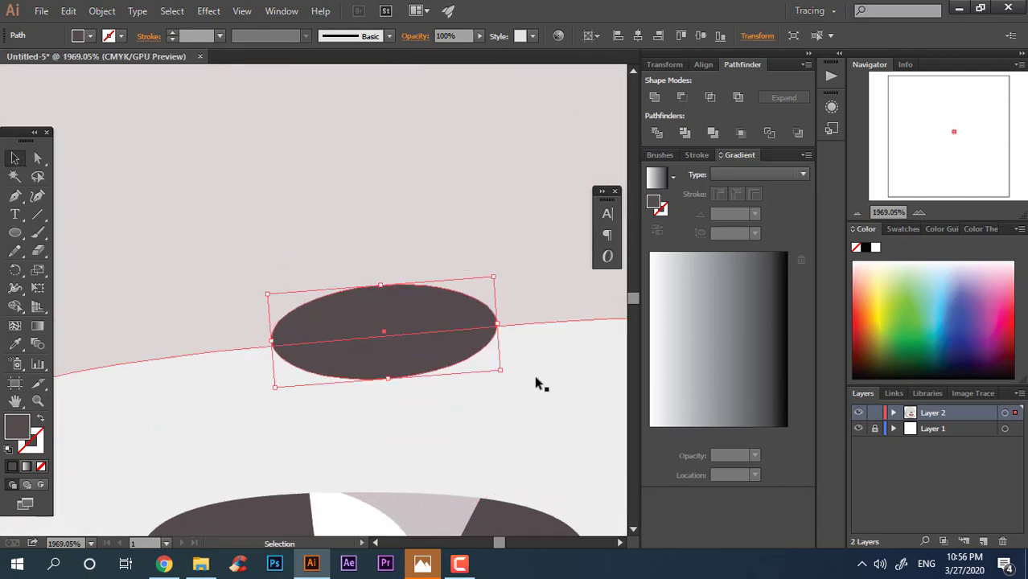
Scale a copy of the nose ellipse down into a small highlight near its upper edge and fill it with a lighter grey.
left_click_drag(499, 369, 401, 329)
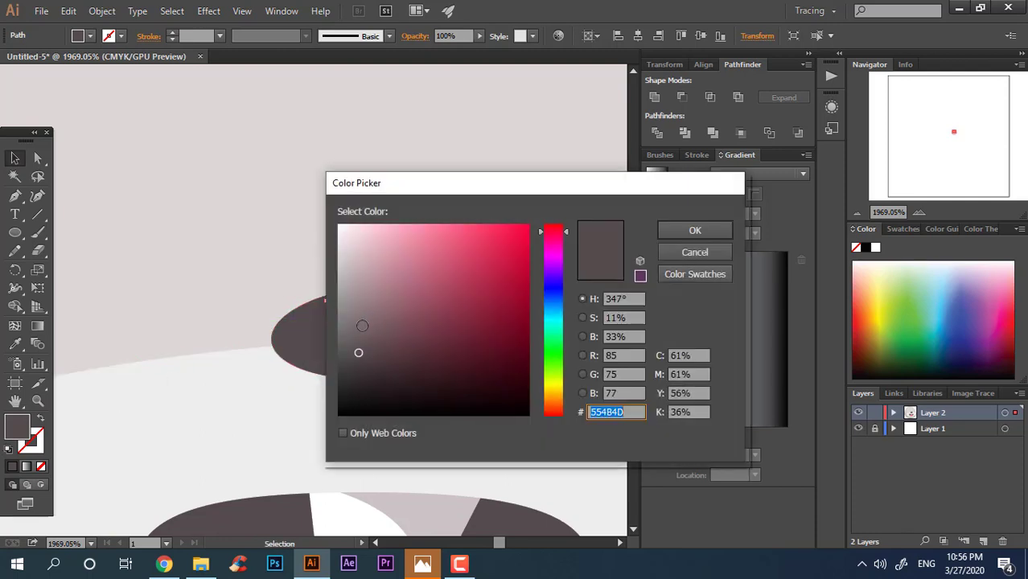
left_click(351, 333)
left_click(673, 232)
Draw a wide flat ellipse on the cheek beside the nose's left side and fill it with the tongue highlight's light pink.
key("z")
left_click_drag(467, 271, 37, 250)
left_click(137, 208)
key("z")
left_click_drag(230, 210, 145, 272)
left_click_drag(285, 291, 555, 291)
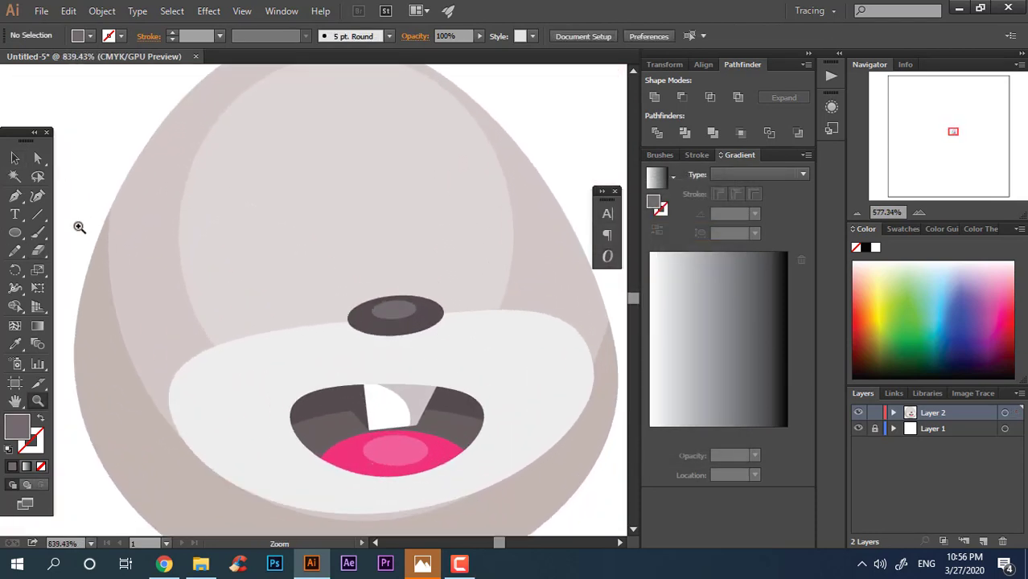
mouse_move(192, 276)
left_mouse_down()
mouse_move(305, 301)
mouse_move(325, 324)
left_mouse_up()
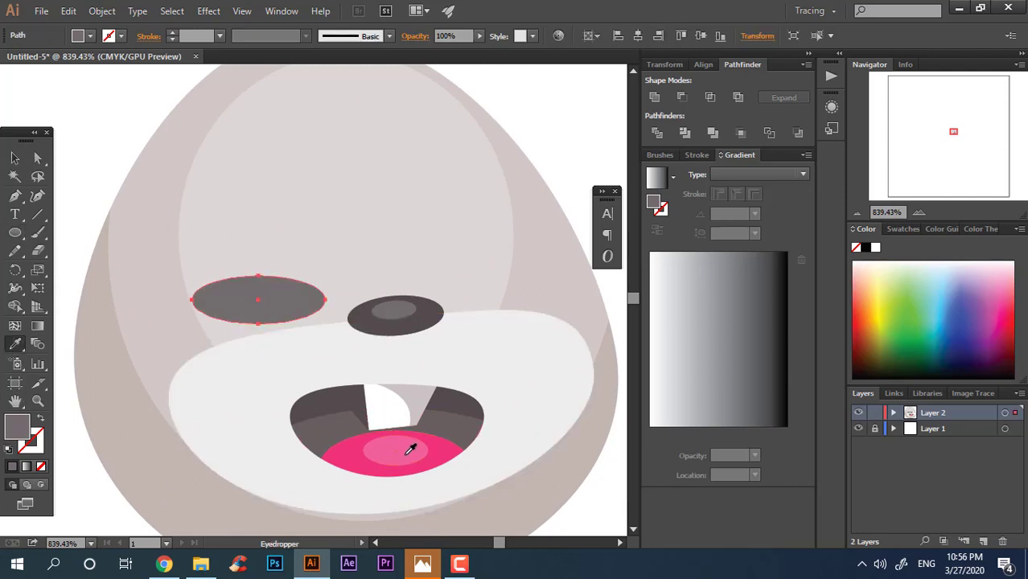
left_click(406, 454)
Shrink the pink cheek ellipse about its centre and paste a copy in front, scaled to less than half its size.
key("z")
left_click_drag(150, 302, 313, 315)
left_click(14, 158)
key("z")
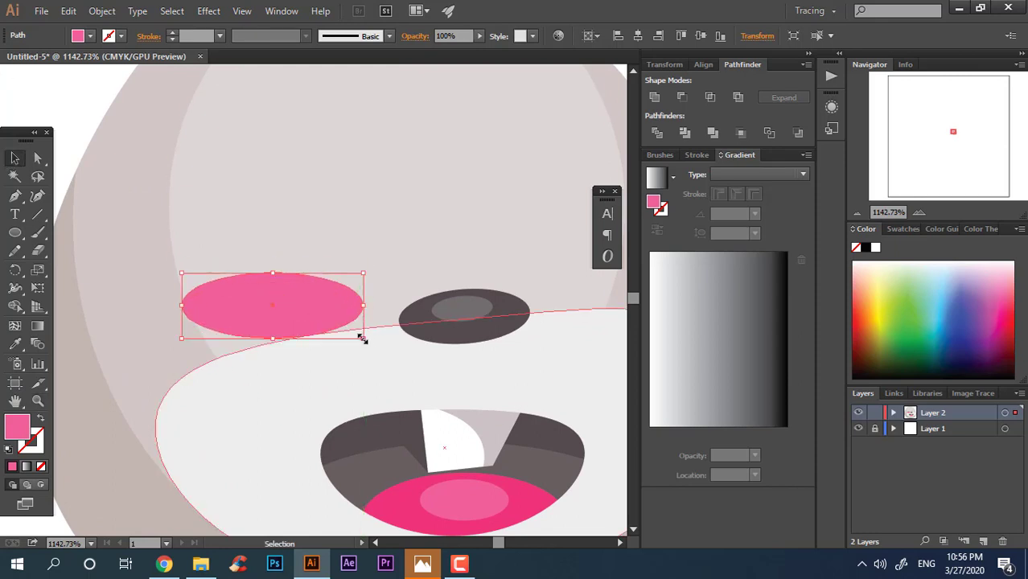
left_click_drag(359, 337, 343, 330)
key("a")
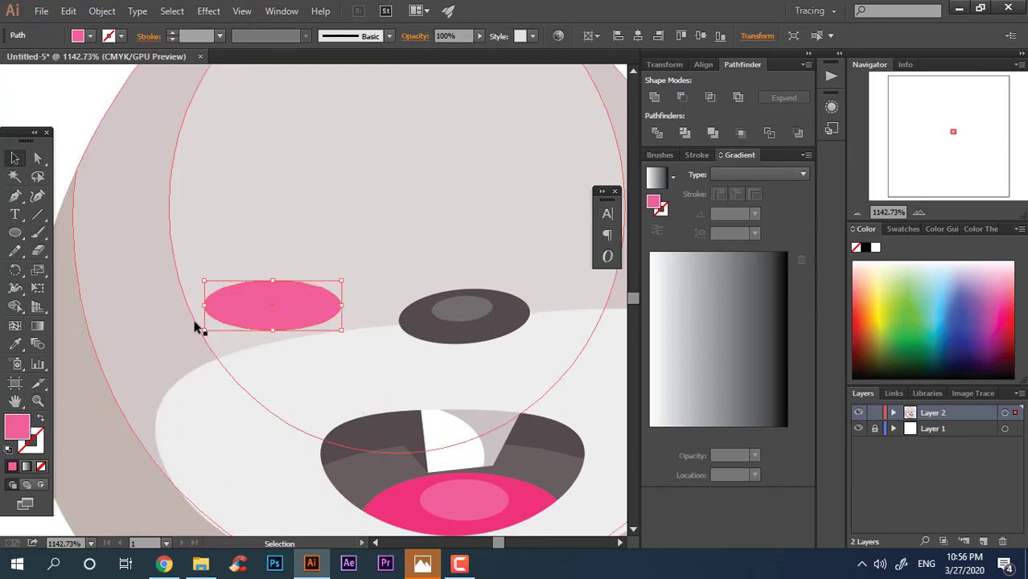
key("ctrl+f")
left_click_drag(341, 330, 301, 315)
Fill the outer cheek ellipse with the head's lightest grey and blend it with the inner pink ellipse into a soft blush.
left_click(16, 343)
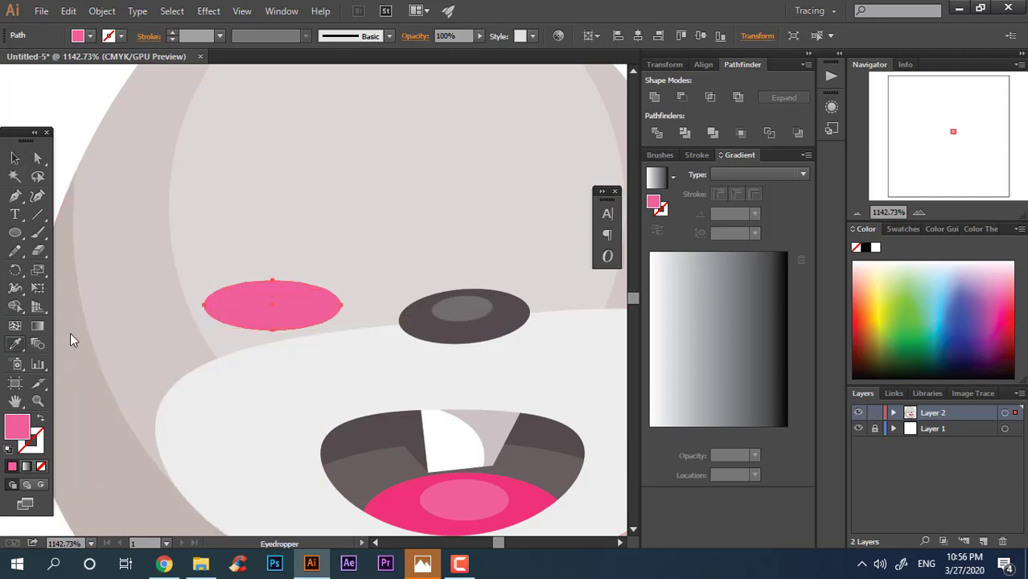
left_click(187, 266)
left_click(14, 158)
left_click(295, 304, "shift")
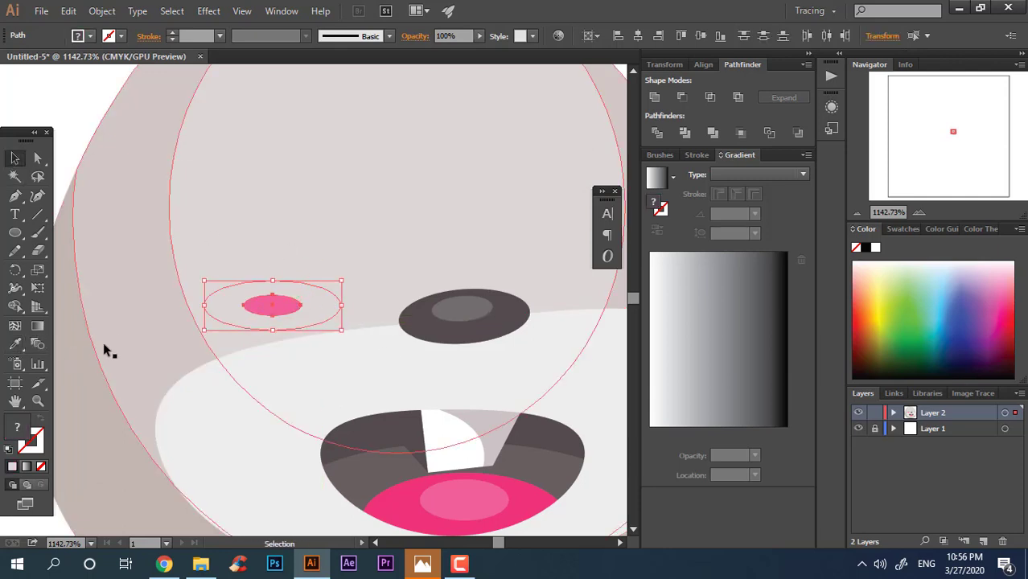
left_click(37, 344)
left_click(241, 294)
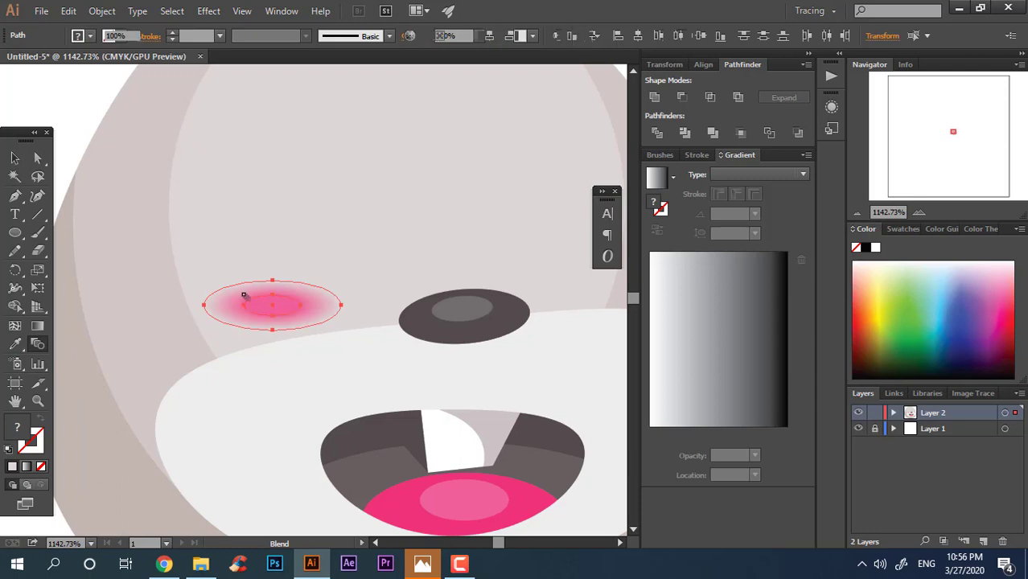
left_click(14, 160)
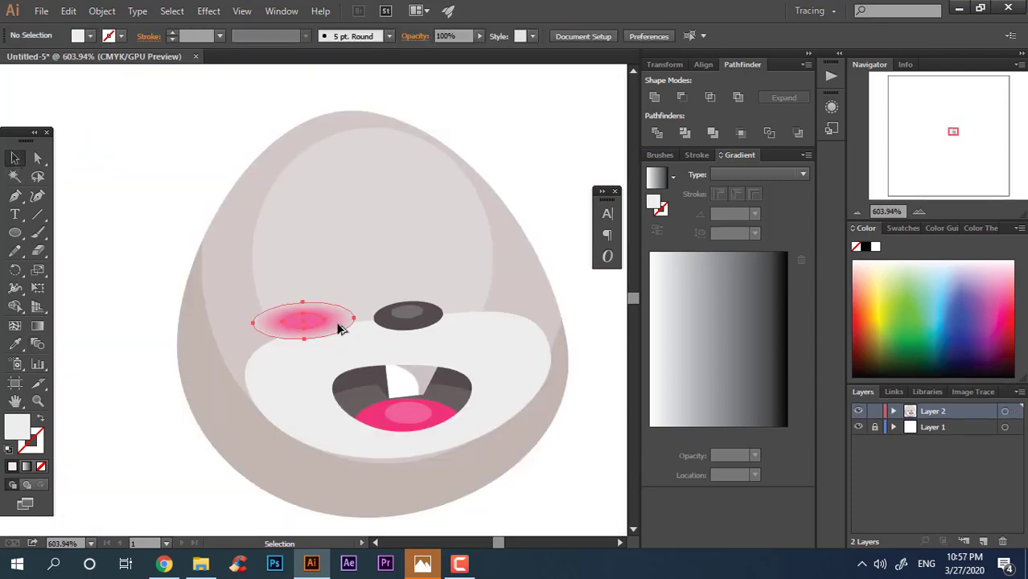
Duplicate the blush onto the opposite cheek and adjust the copy to be narrower and tilted along the face.
left_click_drag(340, 325, 504, 308)
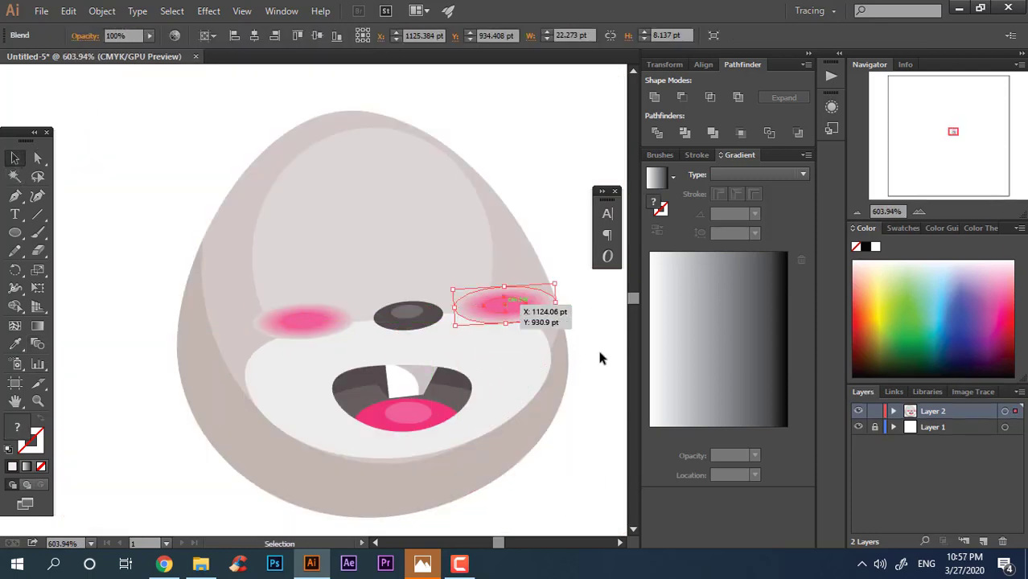
mouse_move(568, 332)
left_mouse_down()
mouse_move(562, 317)
mouse_move(561, 325)
left_mouse_up()
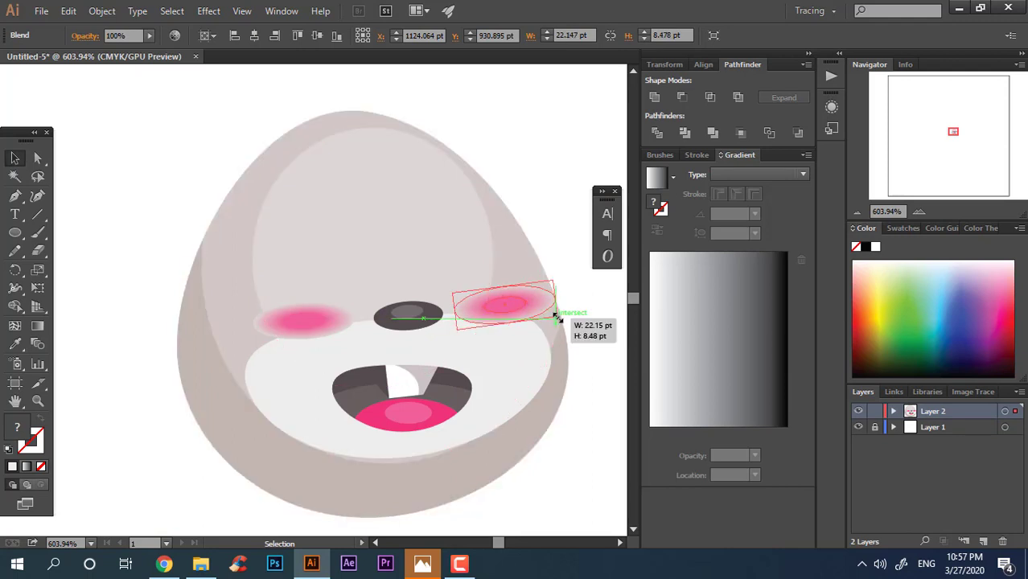
key("ctrl+z")
left_click(577, 309)
left_click_drag(526, 303, 546, 431)
left_click(581, 301)
left_click_drag(372, 361, 470, 355)
Draw a small upright rectangle above the left cheek blush and fill it with the nose's dark grey.
key("z")
left_click_drag(346, 206, 368, 222)
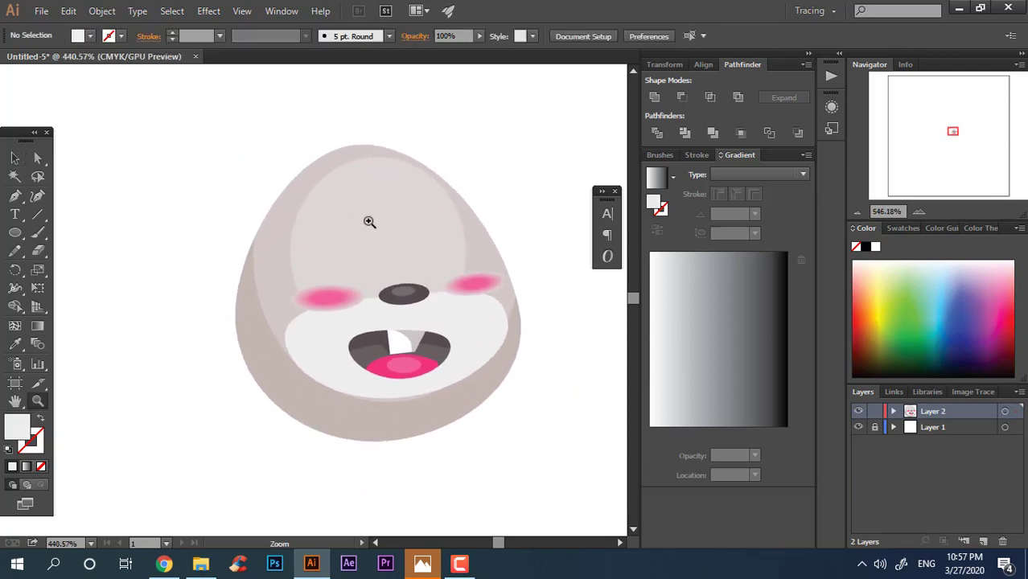
left_click_drag(522, 251, 591, 252)
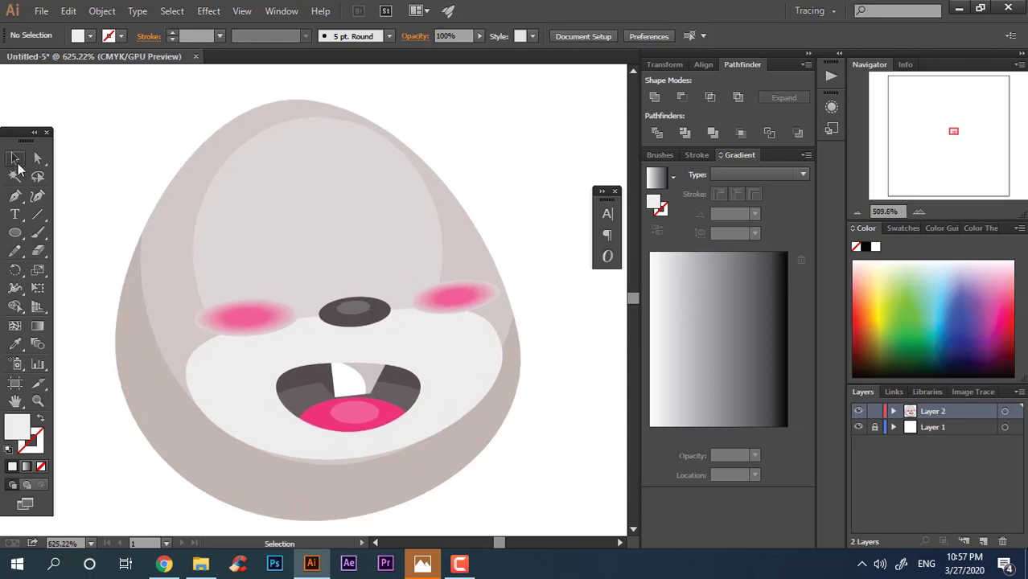
left_click(15, 158)
left_click(290, 228)
key("l")
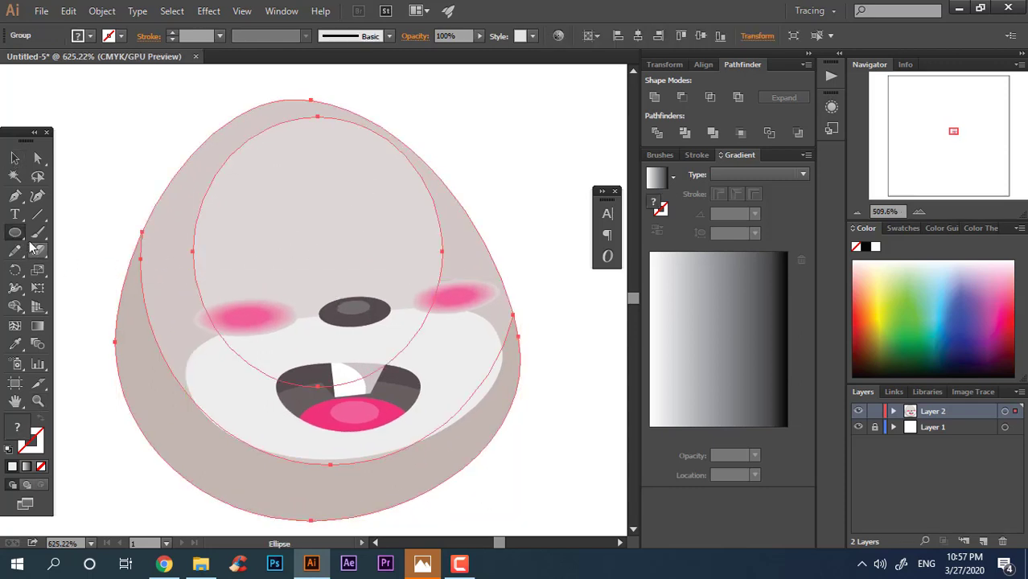
left_click_drag(14, 233, 149, 251)
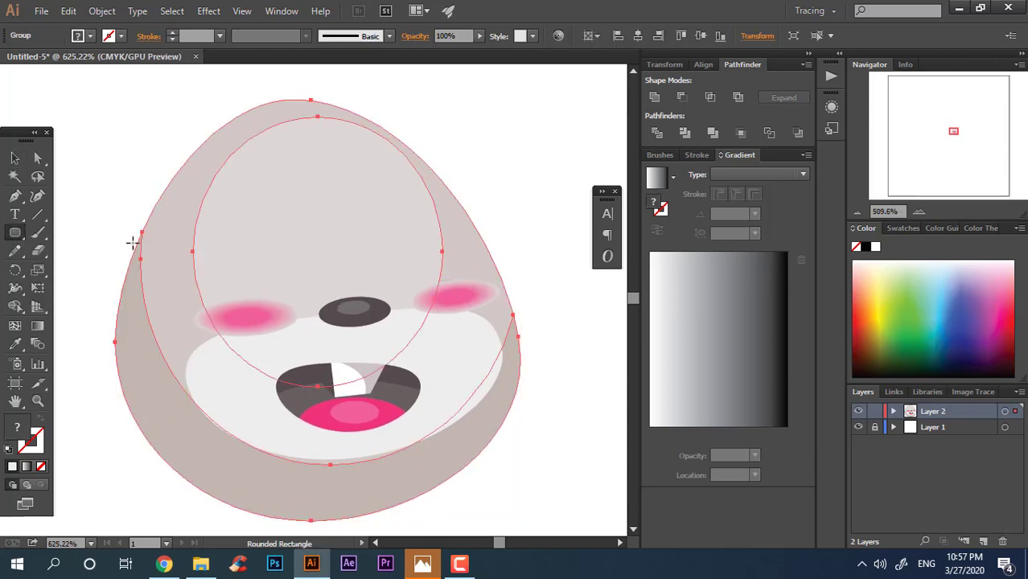
left_click_drag(237, 248, 260, 283)
key("i")
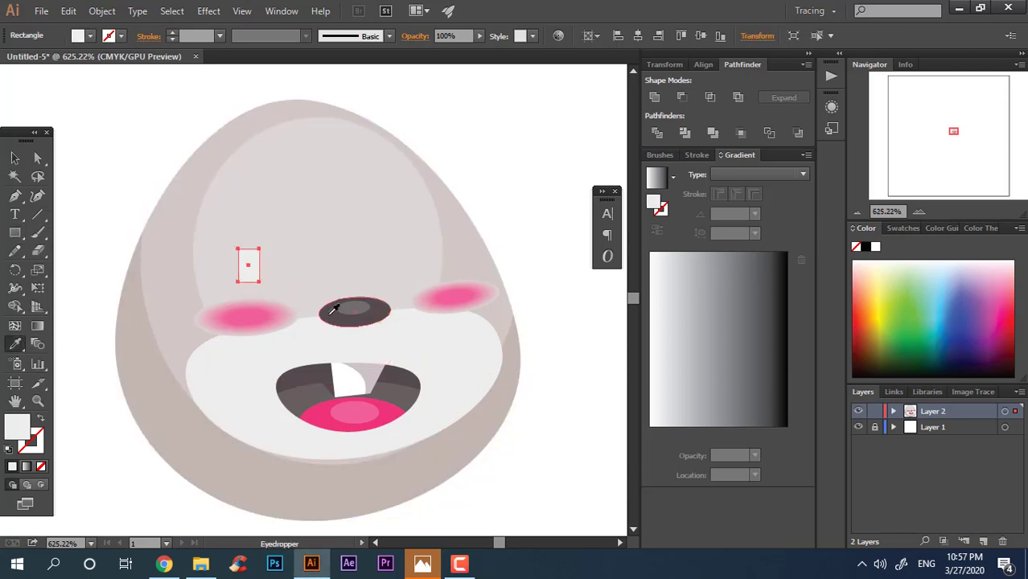
left_click(338, 310)
Narrow and shorten the dark rectangle, and round its corners fully to form a pill-shaped eye.
key("z")
left_click(398, 346)
left_click(15, 158)
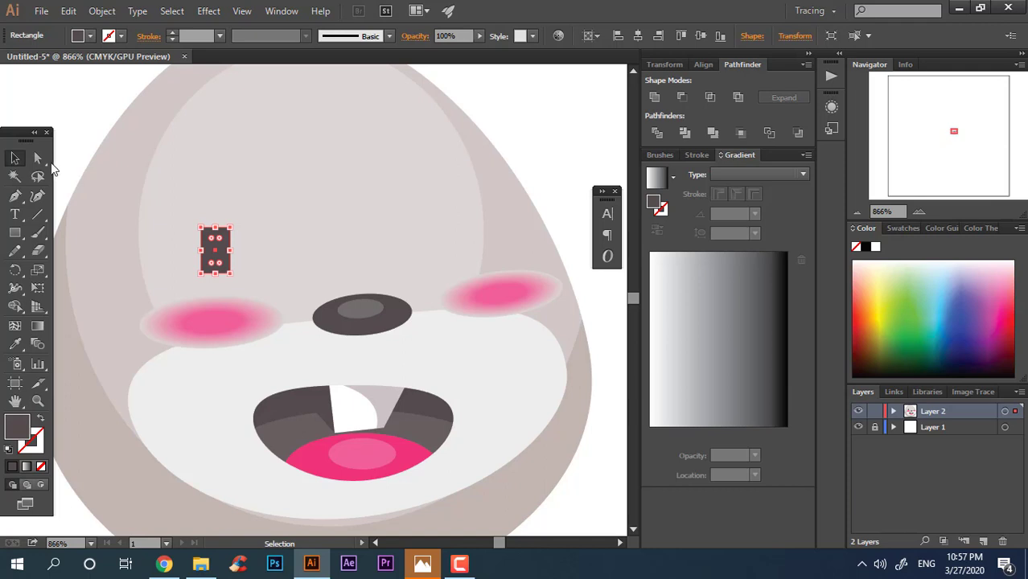
key("z")
left_click_drag(168, 248, 402, 338)
left_click(15, 159)
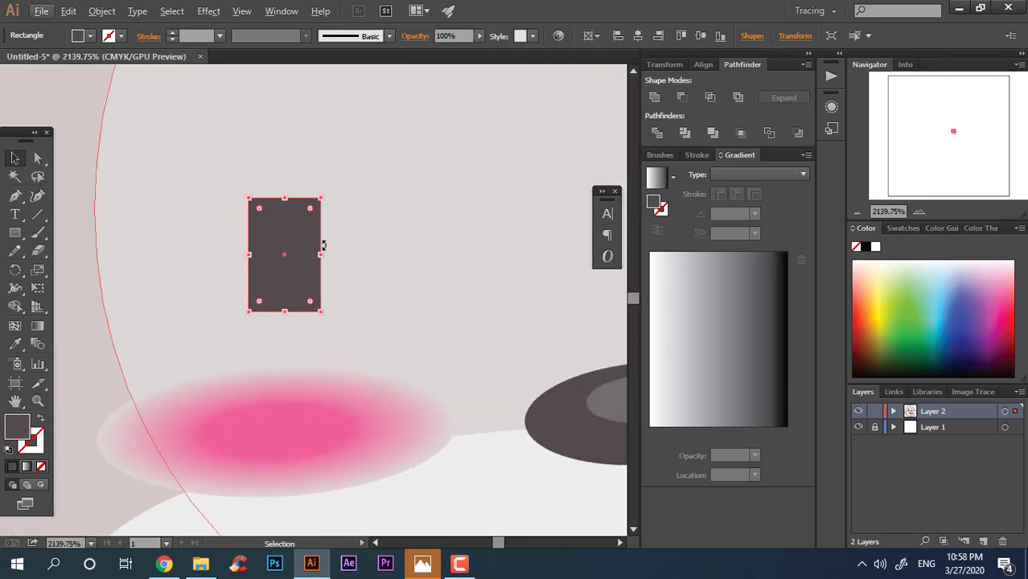
left_click_drag(325, 254, 313, 255)
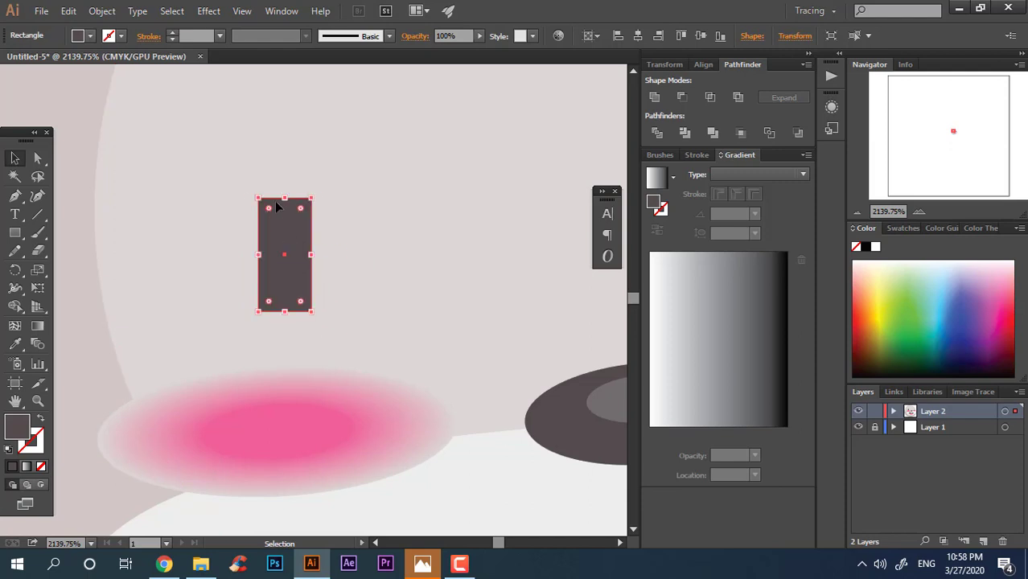
left_click_drag(284, 197, 266, 209)
key("a")
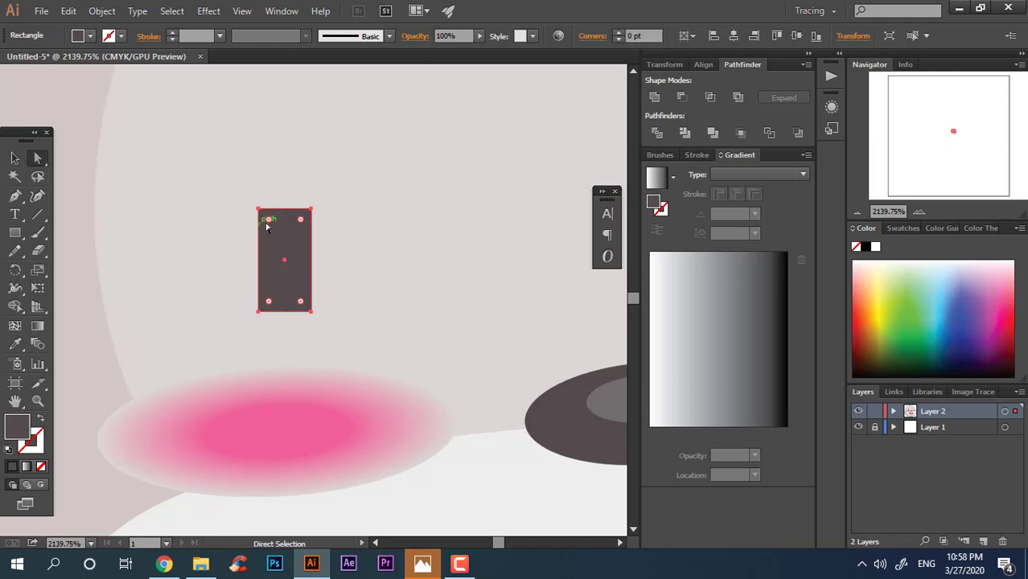
left_click_drag(373, 379, 372, 380)
Duplicate the pill-shaped eye to the other side of the face, slightly higher than the original.
key("z")
left_click_drag(434, 237, 410, 310)
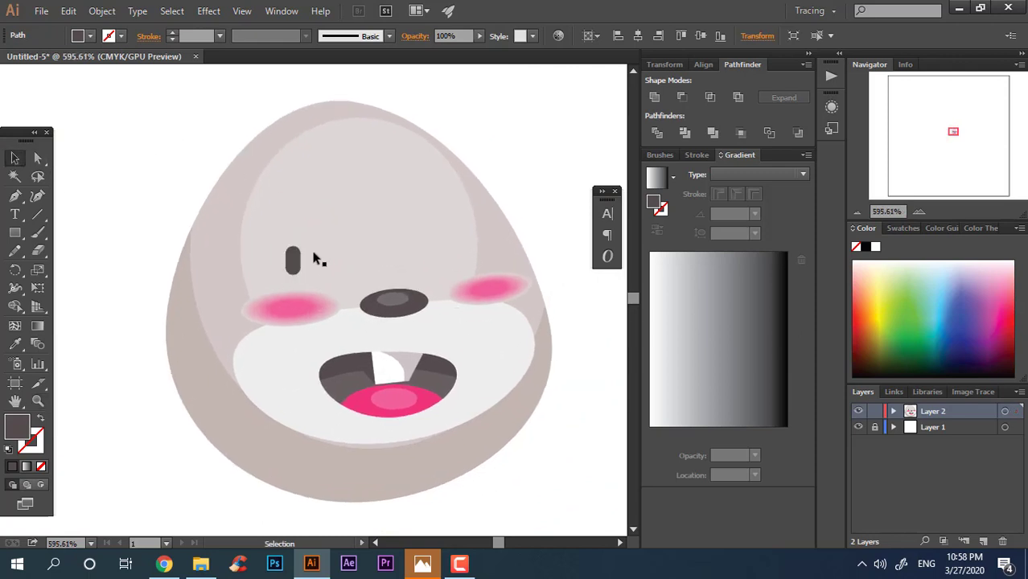
left_click(296, 262)
key("z")
mouse_move(309, 274)
left_mouse_down()
mouse_move(351, 274)
mouse_move(310, 280)
left_mouse_up()
left_click(19, 161)
left_click_drag(289, 261, 491, 242)
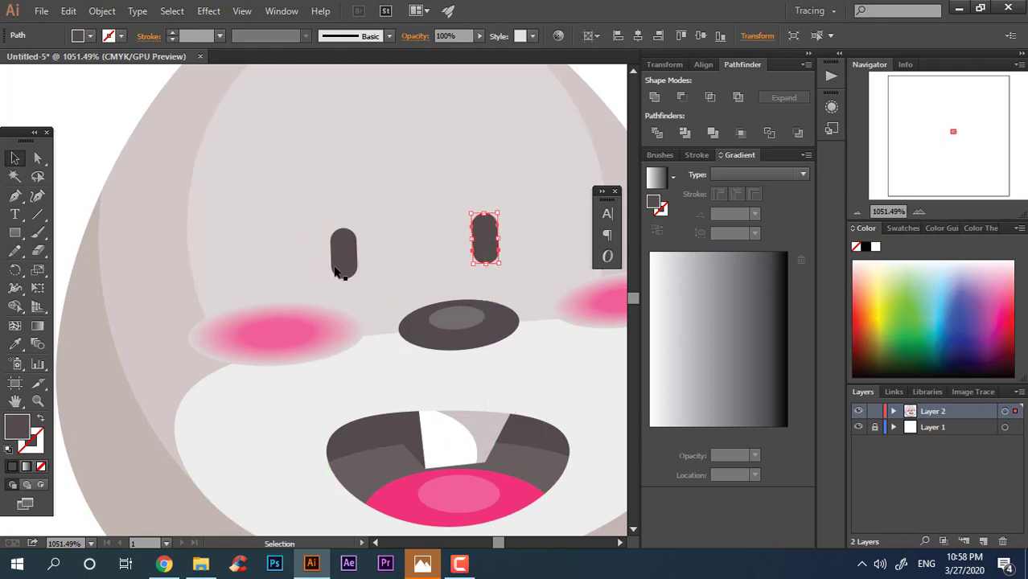
Move the left eye closer to the nose to narrow the gap between the eyes.
left_click(343, 267, "shift")
left_click_drag(347, 273, 357, 258)
left_click(448, 280)
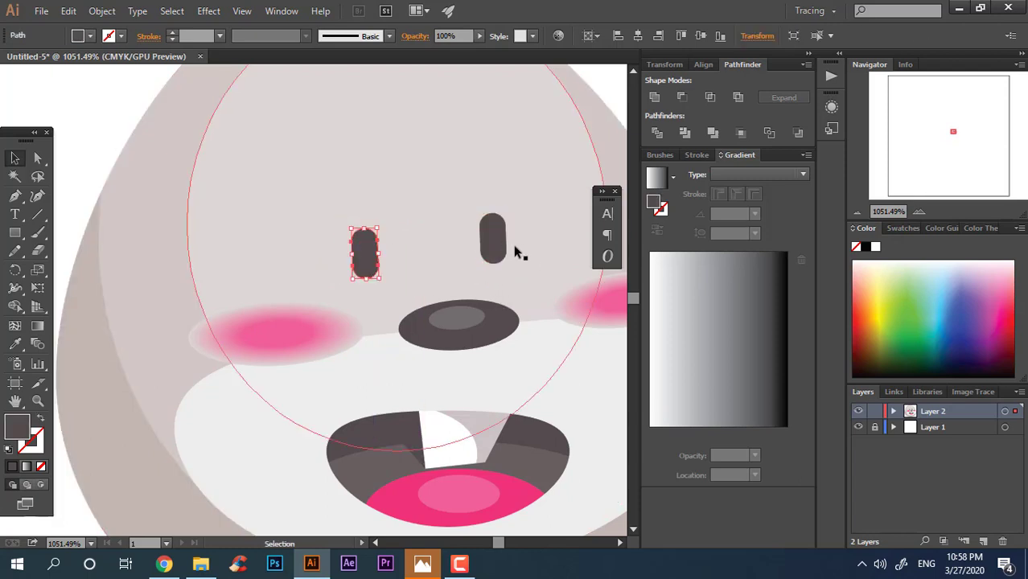
Tilt the two eyes in opposite directions so their upper ends lean slightly toward each other.
left_click_drag(505, 255, 526, 280)
key("ctrl+z")
left_click(507, 264)
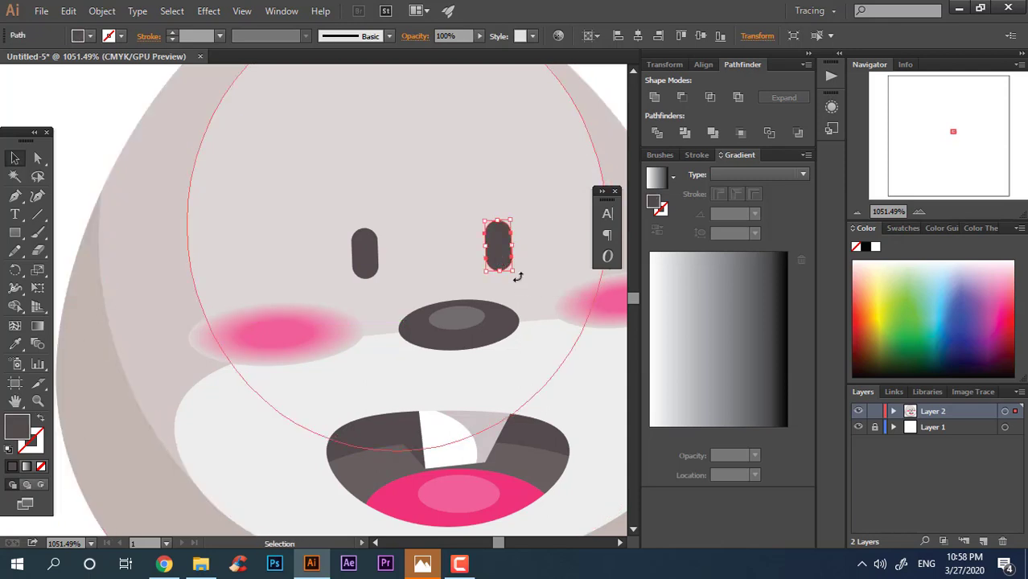
left_click(354, 269)
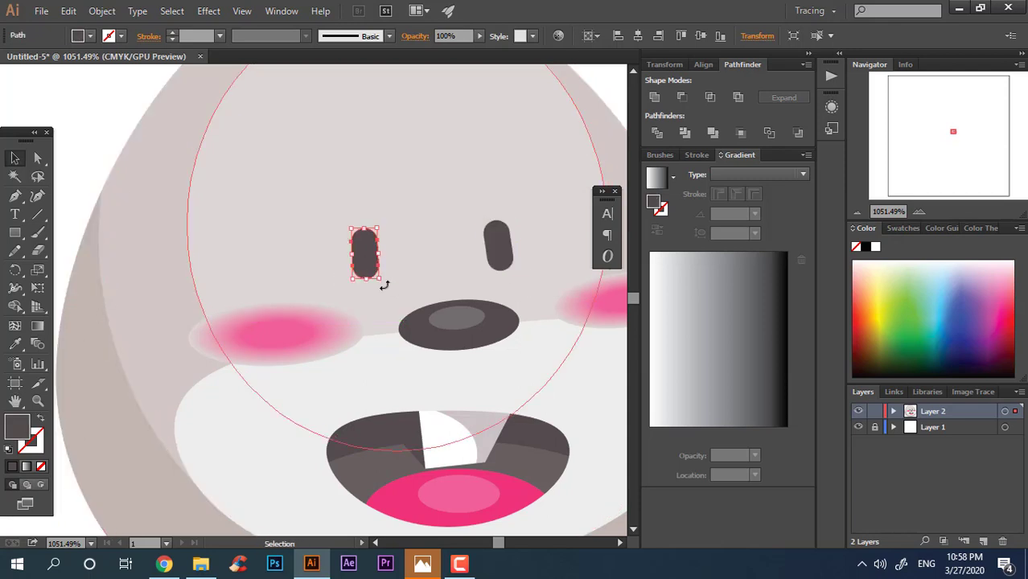
left_click_drag(385, 286, 375, 286)
left_click(117, 155)
Draw a small dark grey horizontal ellipse above the right eye as the eyebrow base.
key("z")
left_click_drag(388, 182, 321, 193)
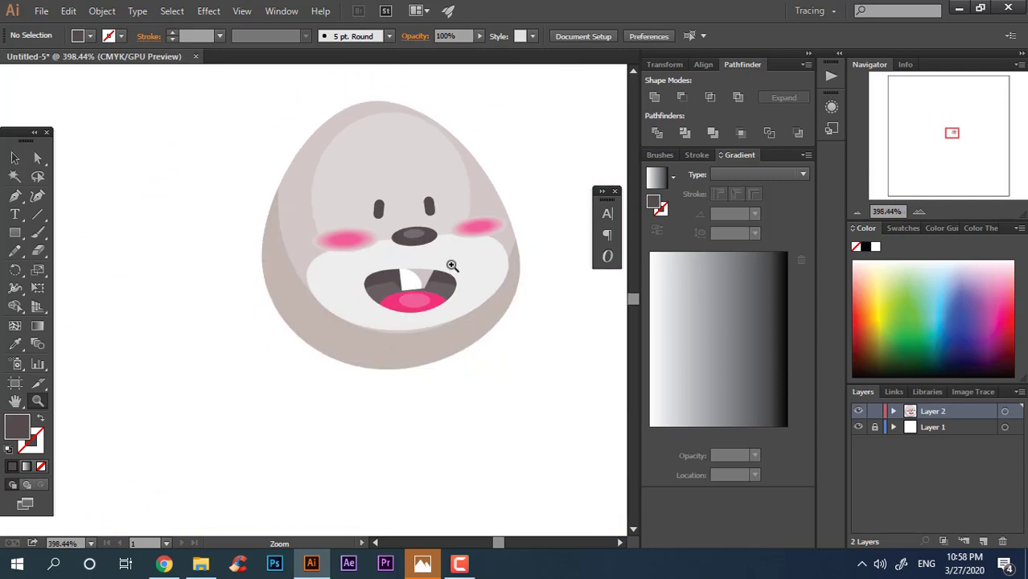
left_click_drag(458, 265, 454, 294)
left_click_drag(413, 240, 430, 237)
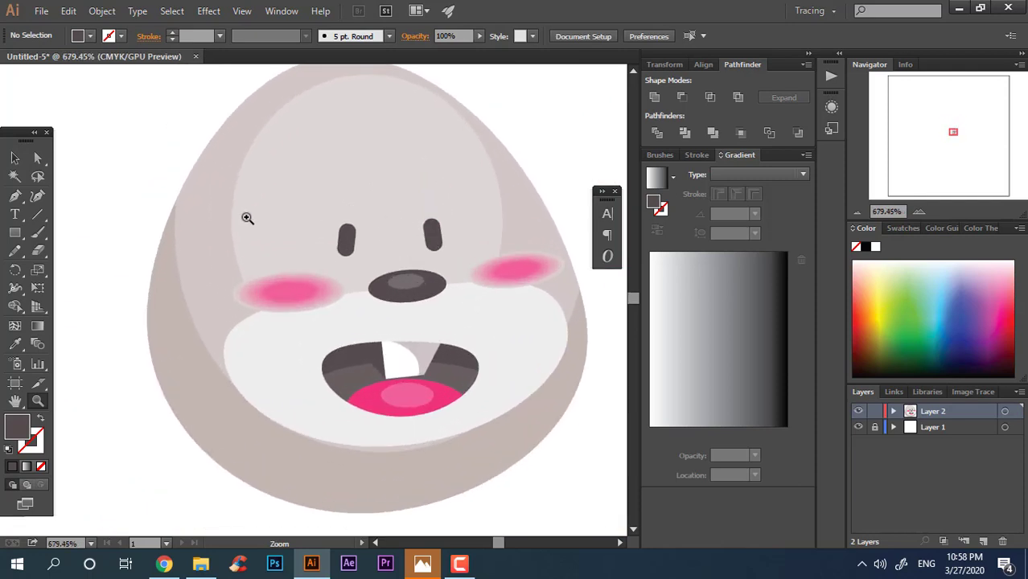
left_click_drag(23, 238, 92, 268)
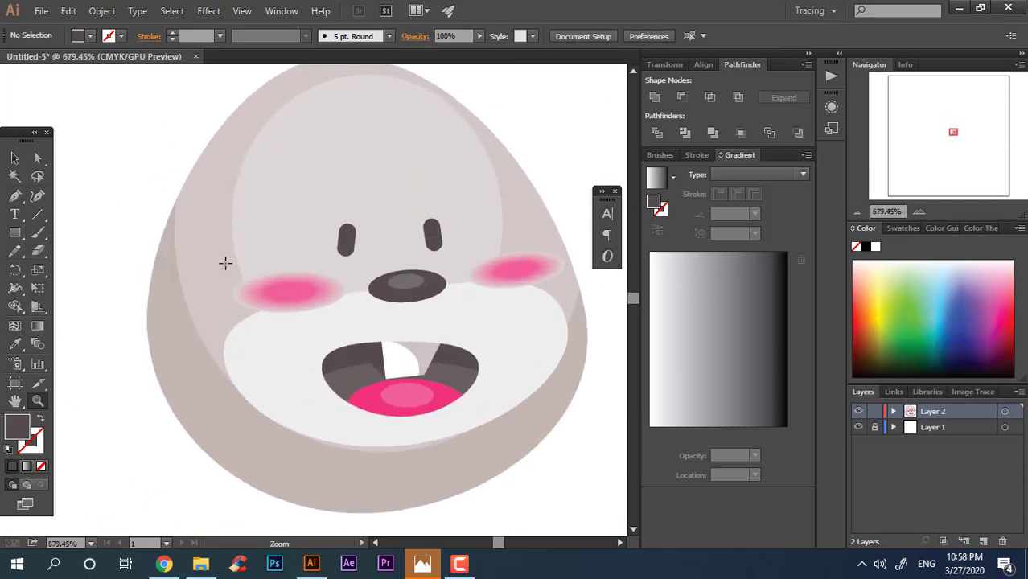
left_click_drag(400, 150, 468, 185)
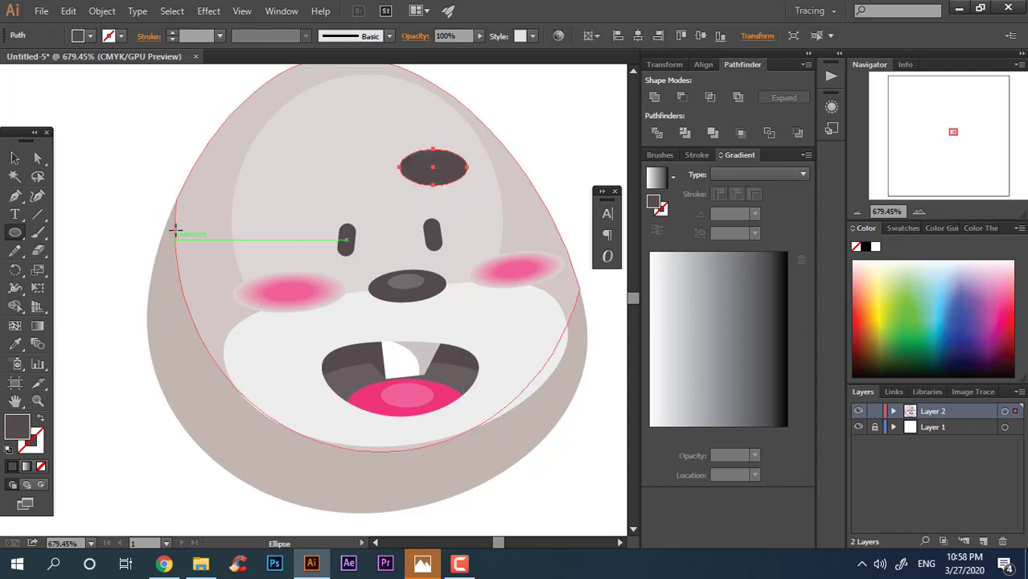
Reshape the ellipse into a thick arched eyebrow and place a mirrored eyebrow above the left eye.
key("v")
key("a")
left_click_drag(434, 152, 402, 192)
left_click(536, 121)
left_click(445, 157)
left_click_drag(474, 180, 472, 191)
left_click(534, 126)
Draw a tall curved ear shape with the Pen tool, rising from the upper right side of the head.
key("z")
left_click_drag(533, 125, 359, 218)
left_click_drag(359, 218, 390, 248)
left_click_drag(423, 198, 413, 265)
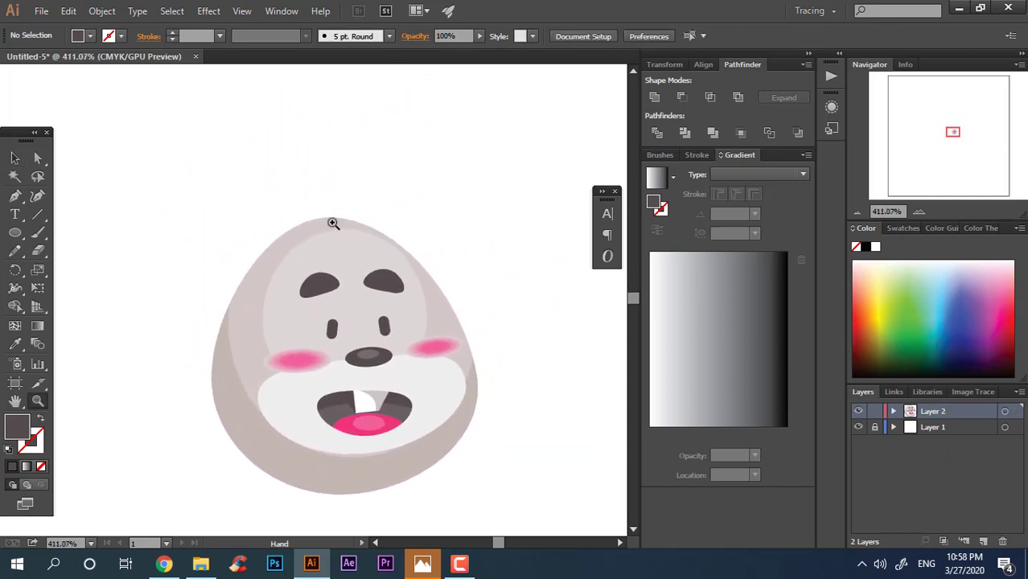
mouse_move(351, 254)
left_mouse_down()
mouse_move(381, 161)
mouse_move(331, 108)
left_mouse_up()
mouse_move(478, 129)
left_mouse_down()
mouse_move(466, 108)
mouse_move(495, 199)
left_mouse_up()
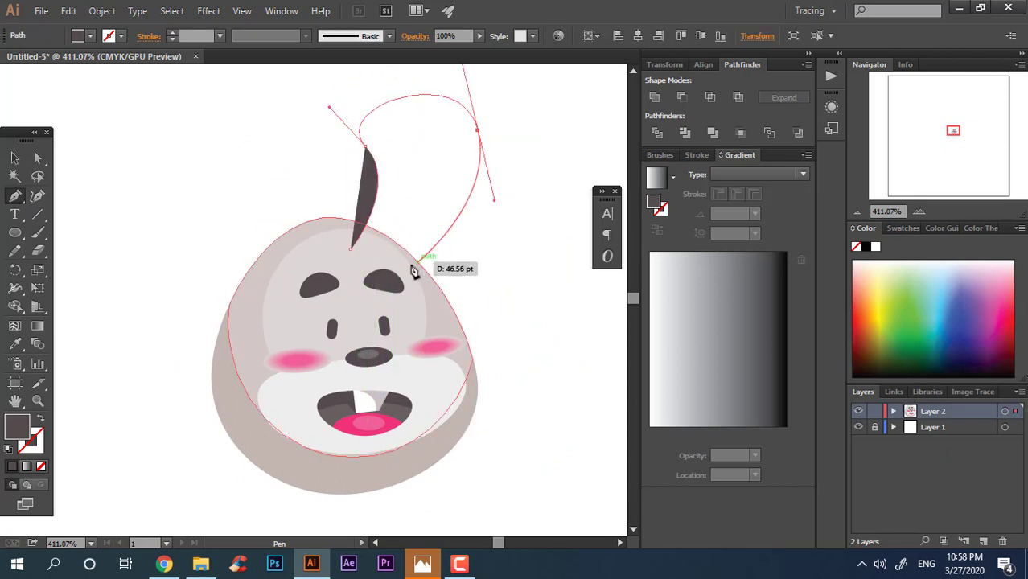
left_click_drag(411, 264, 359, 256)
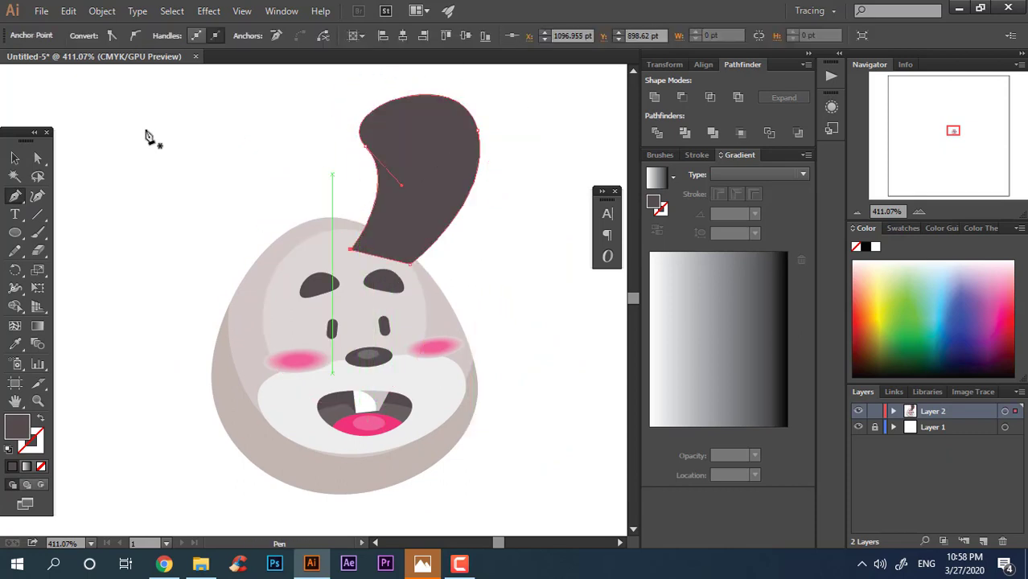
Reshape the ear outline with the Curvature tool, straightening its inner edge and rounding the tip and outer edge.
left_click(38, 197)
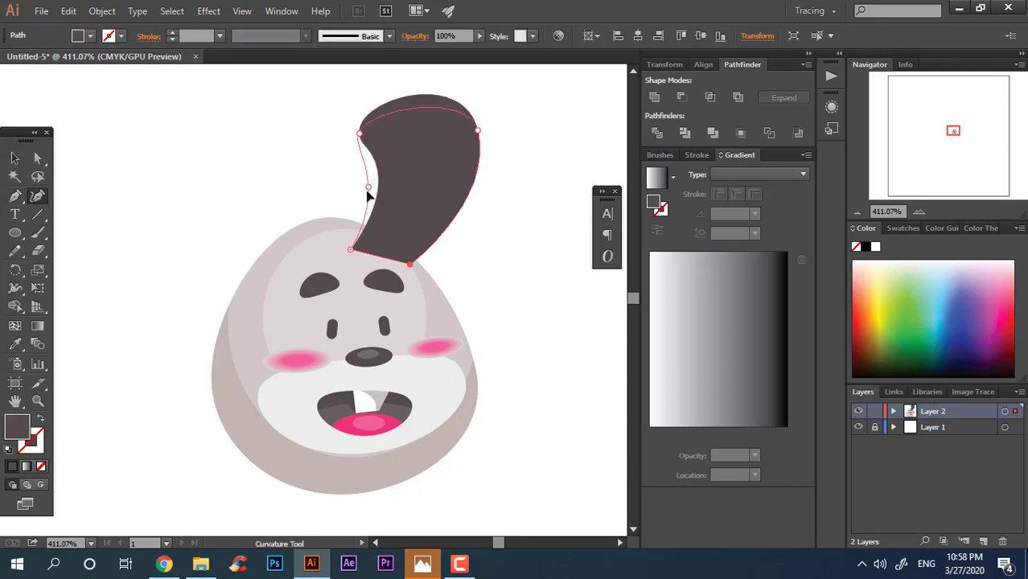
left_click(367, 192)
left_click(371, 123)
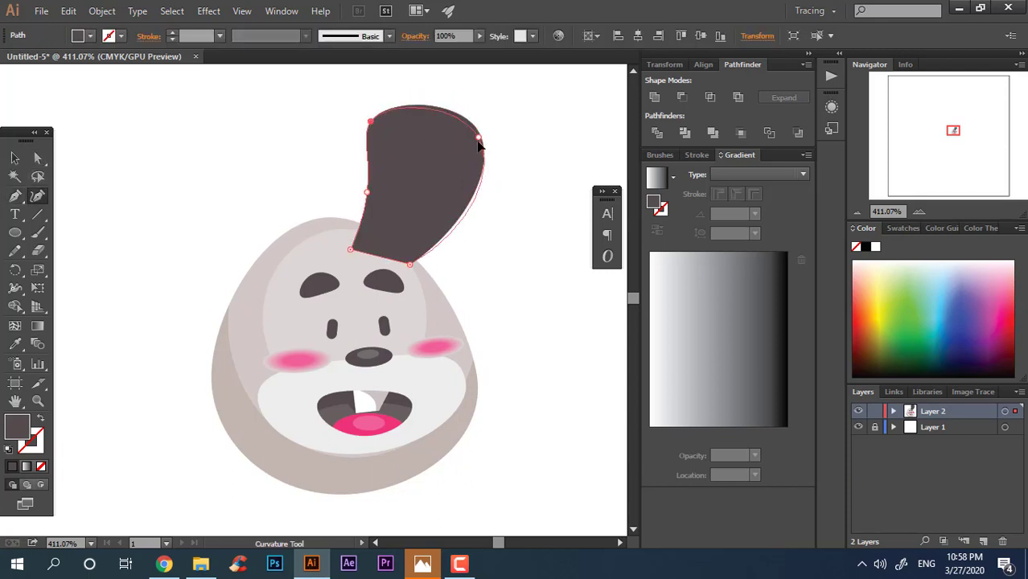
left_click(469, 168)
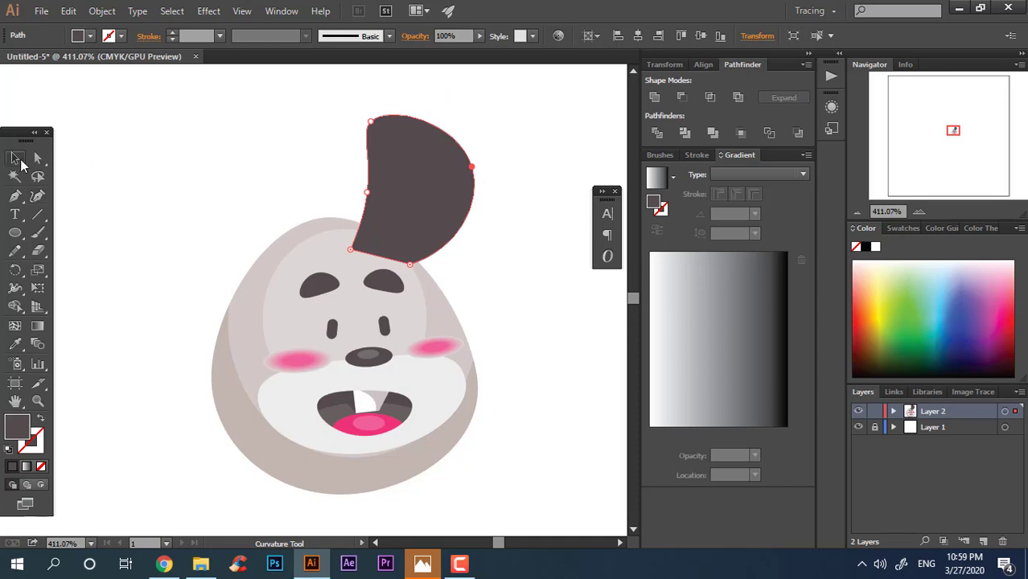
Fill the ear with a salmon orange and place it behind the head.
left_click(16, 158)
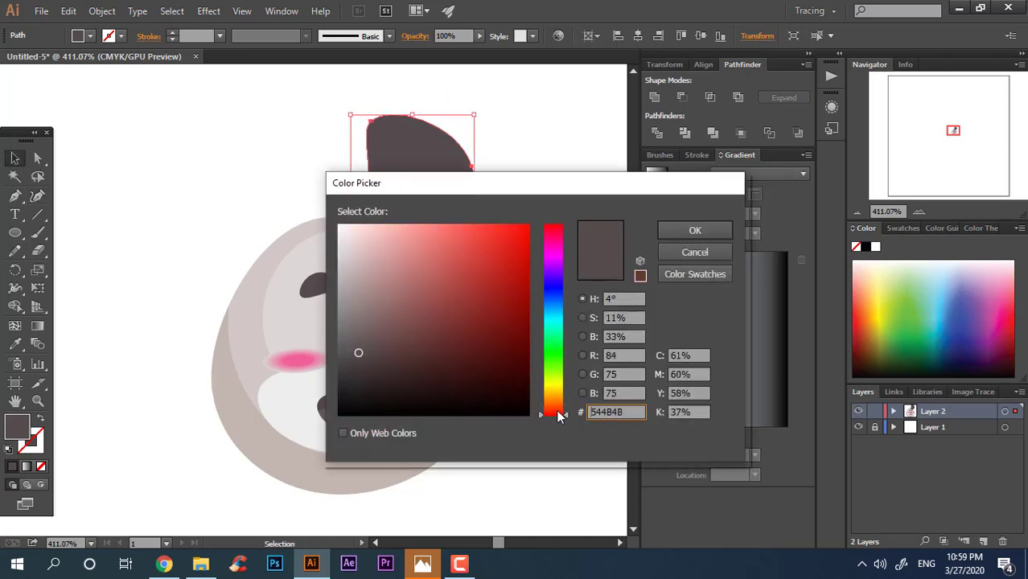
left_click_drag(561, 415, 561, 410)
left_click_drag(410, 227, 425, 230)
left_click(695, 231)
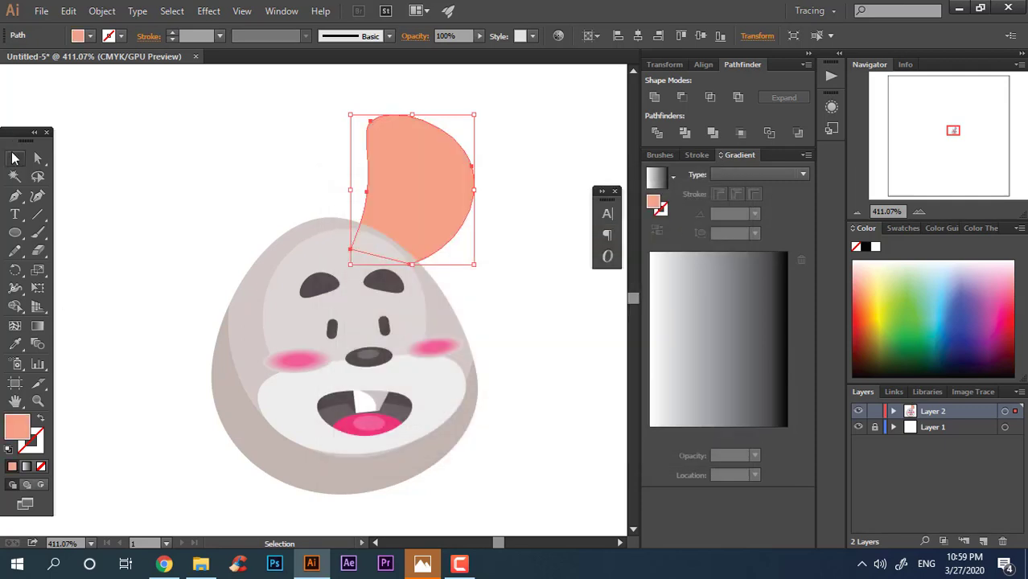
left_click_drag(458, 226, 531, 219)
left_click(523, 280)
Draw a smaller closed inner-ear shape with the Pen tool, following the ear's curve and overlapping the head at its base.
key("z")
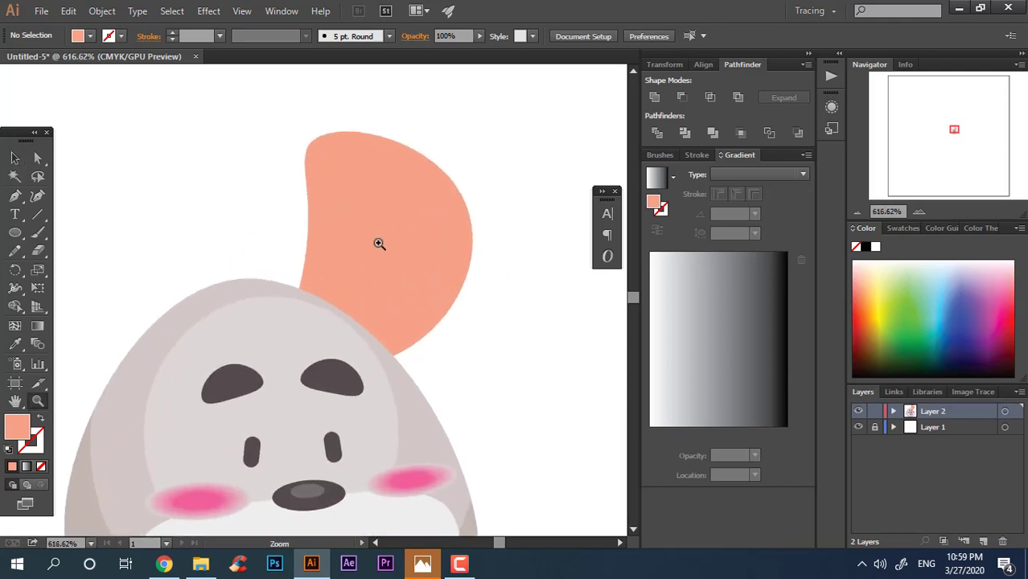
left_click_drag(379, 243, 393, 243)
left_click_drag(362, 265, 350, 291)
left_click(10, 160)
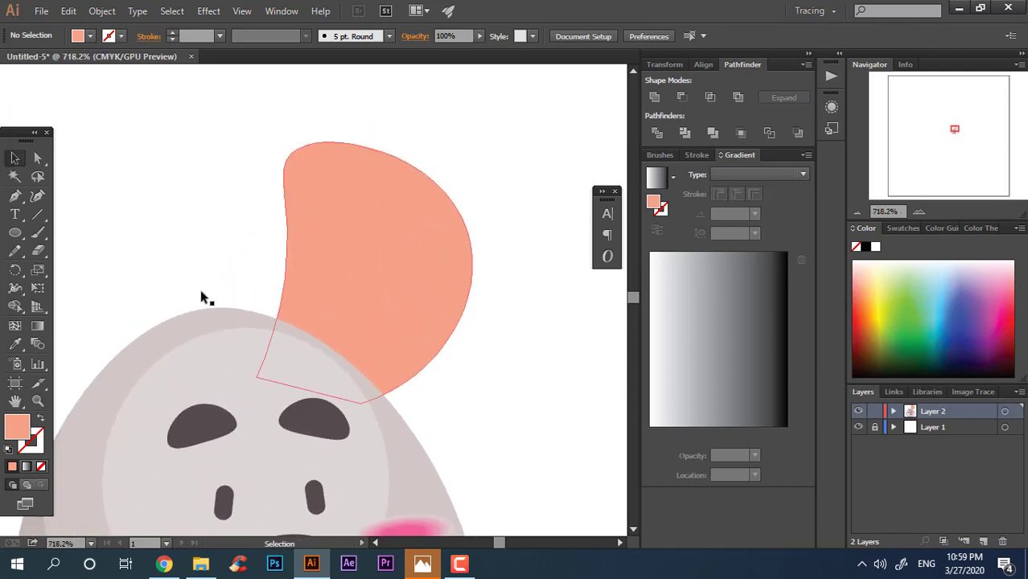
left_click(15, 196)
left_click_drag(341, 238, 321, 175)
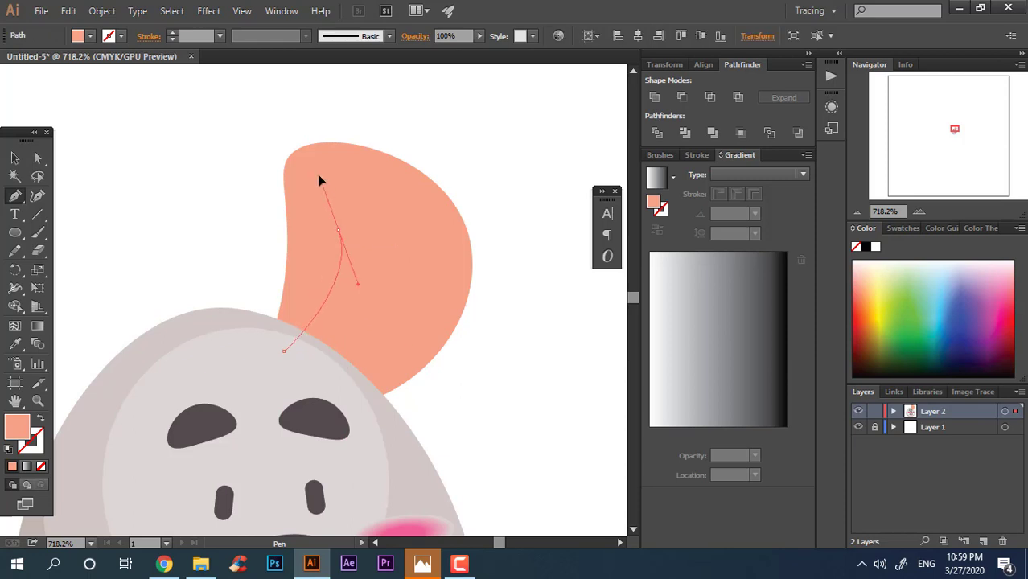
left_click_drag(429, 237, 436, 295)
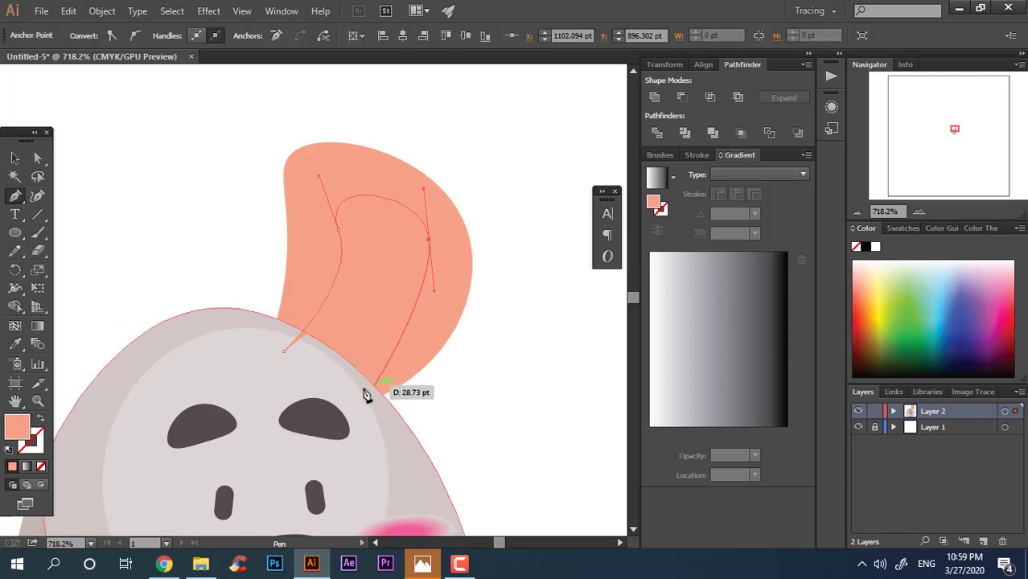
left_click(361, 390)
left_click(287, 349)
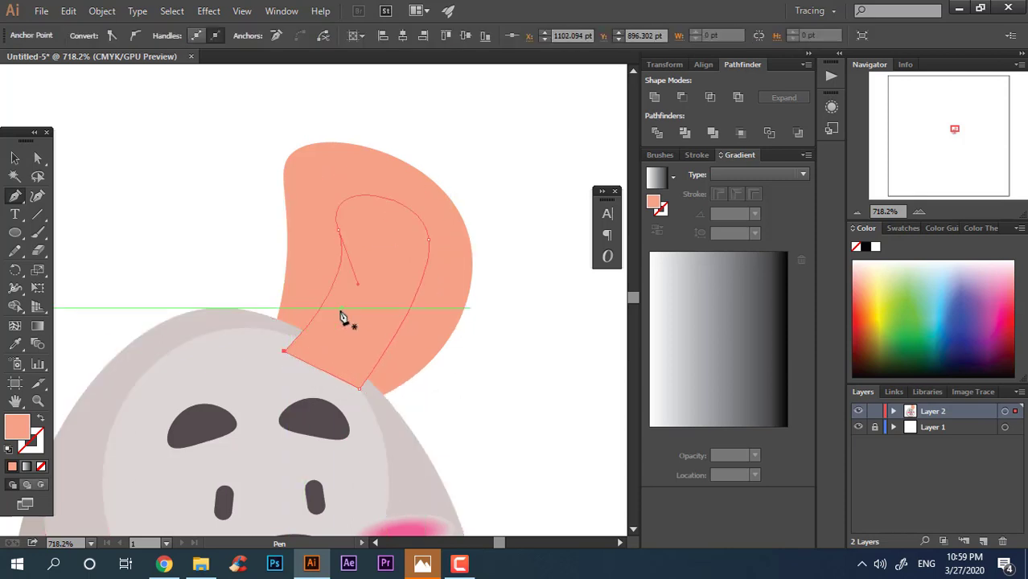
Recolor the outer ear to light peach F7C7BA.
left_click(13, 161)
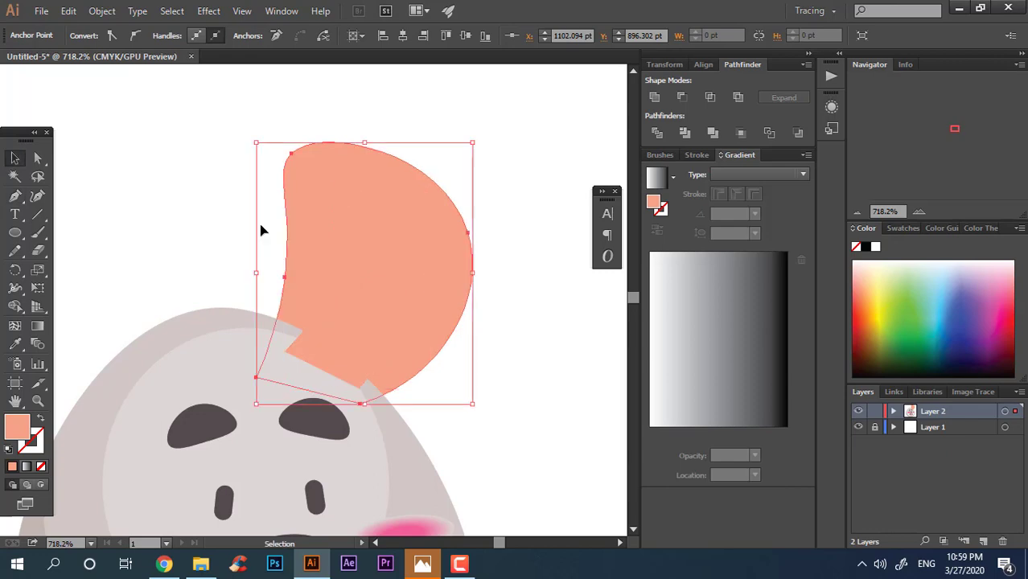
double_click(18, 426)
left_click(386, 231)
left_click(695, 231)
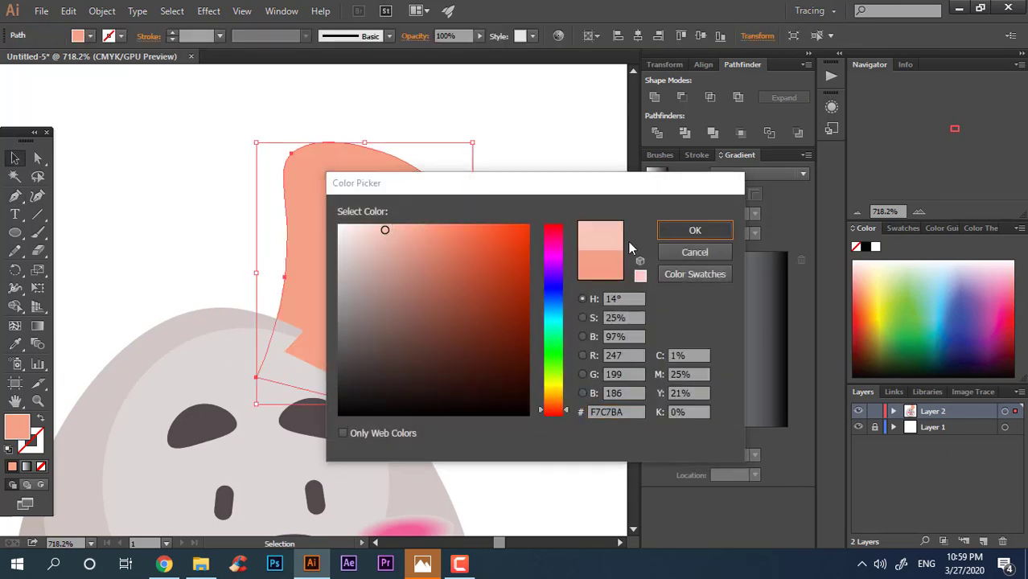
left_click(515, 298)
Reshape the inner ear with the Curvature tool, widening it on both sides and raising its rounded top.
left_click(388, 290)
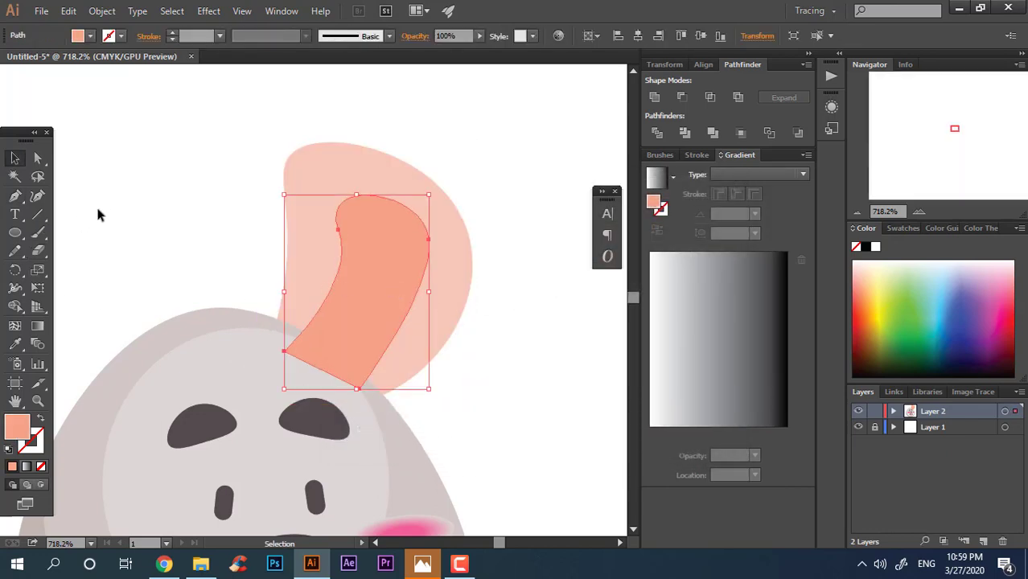
left_click(37, 196)
left_click(335, 248)
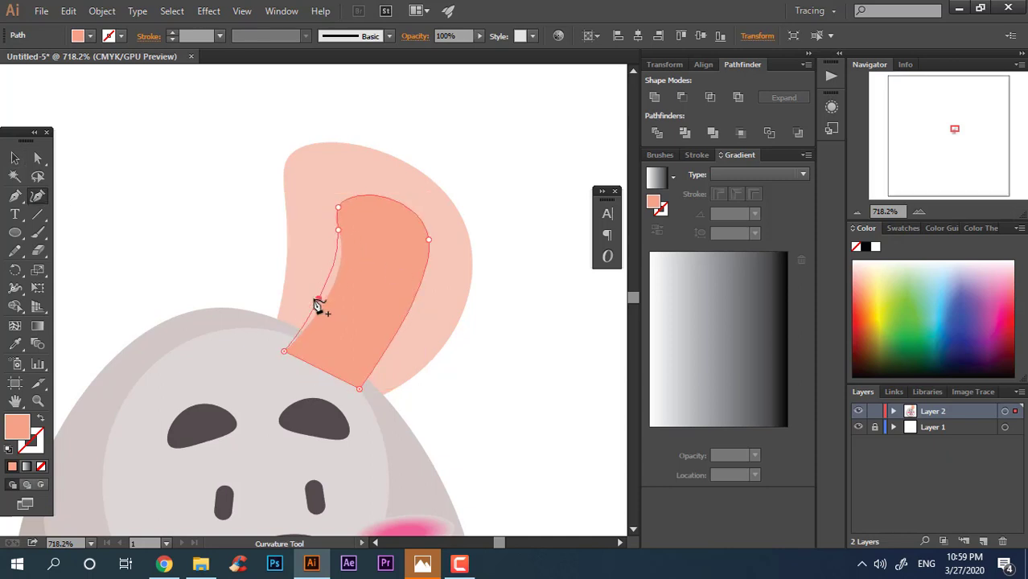
left_click(323, 228)
left_click_drag(338, 209, 337, 196)
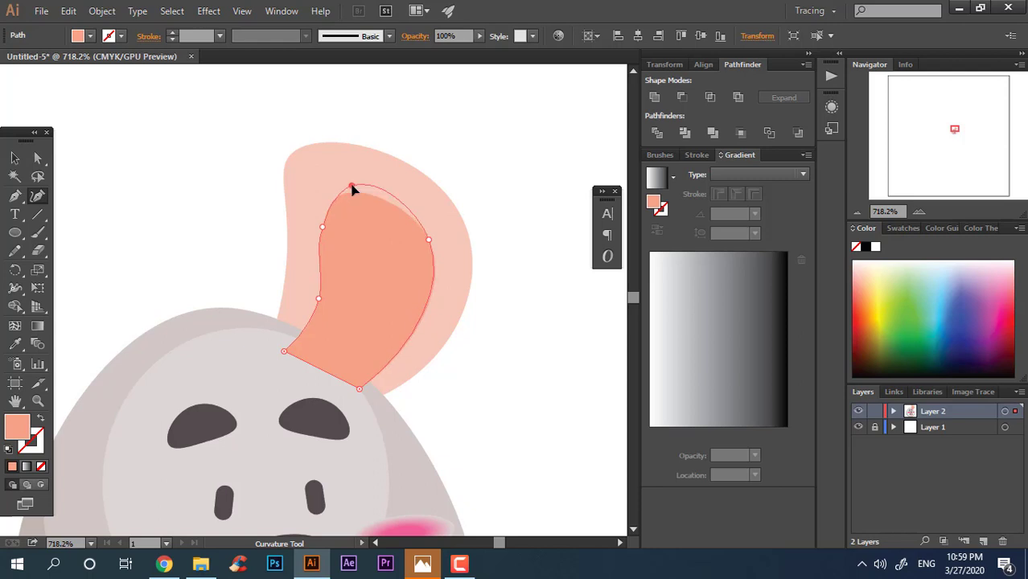
left_click(435, 249)
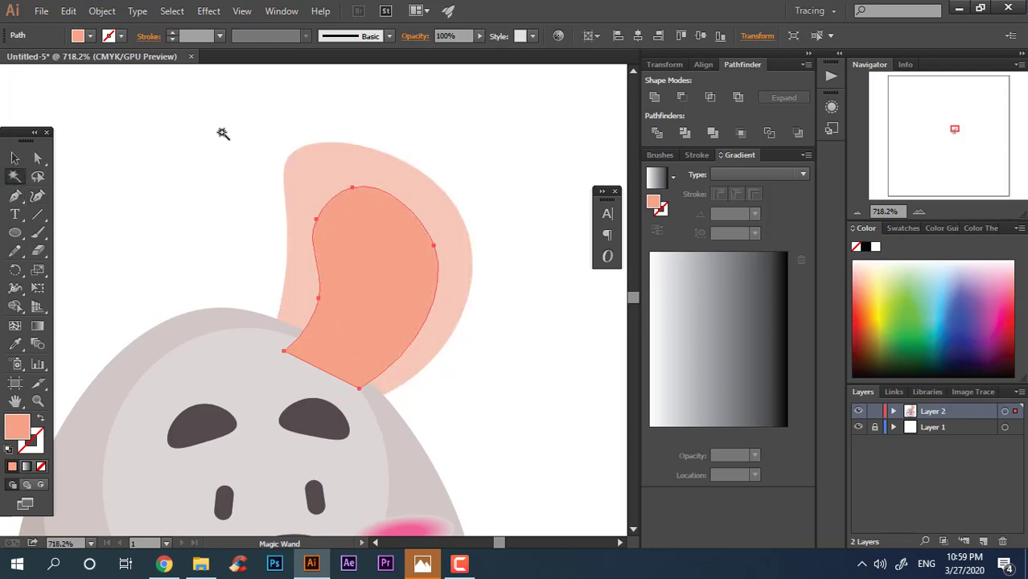
Arrange the inner ear behind the head and in front of the outer ear.
key("ctrl+shift+[")
key("ctrl+]")
left_click(486, 313)
key("ctrl+space")
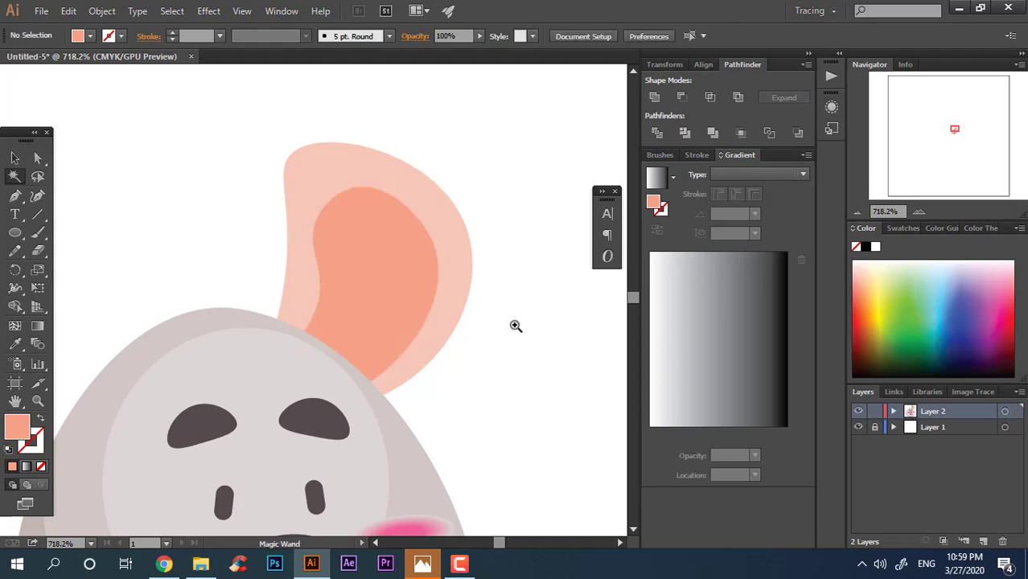
Adjust the left edge of the inner ear outward so it runs more evenly alongside the outer ear.
left_click_drag(517, 326, 324, 266)
left_click(393, 277)
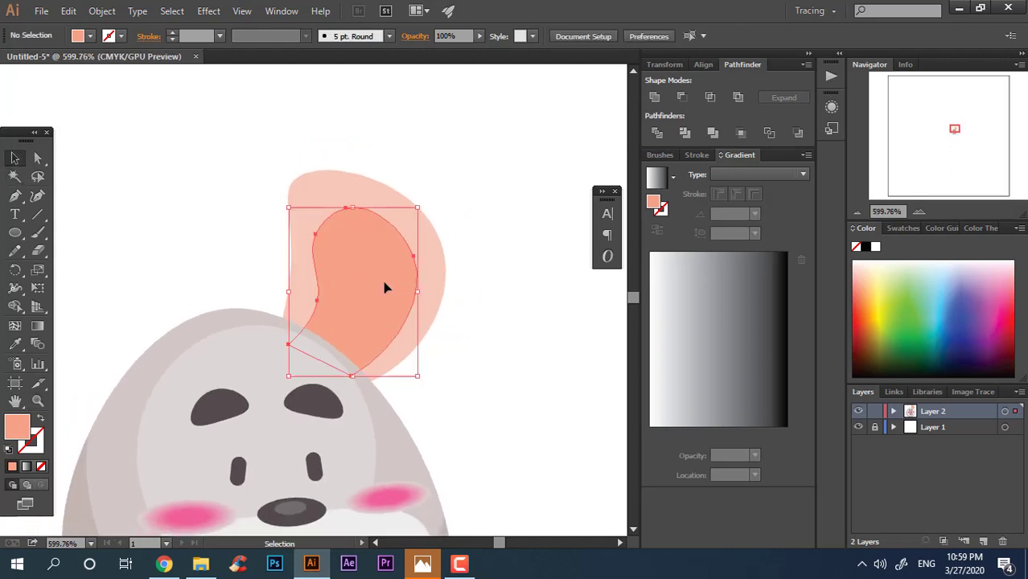
key("ctrl+space")
left_click_drag(346, 343, 450, 343)
left_click(36, 198)
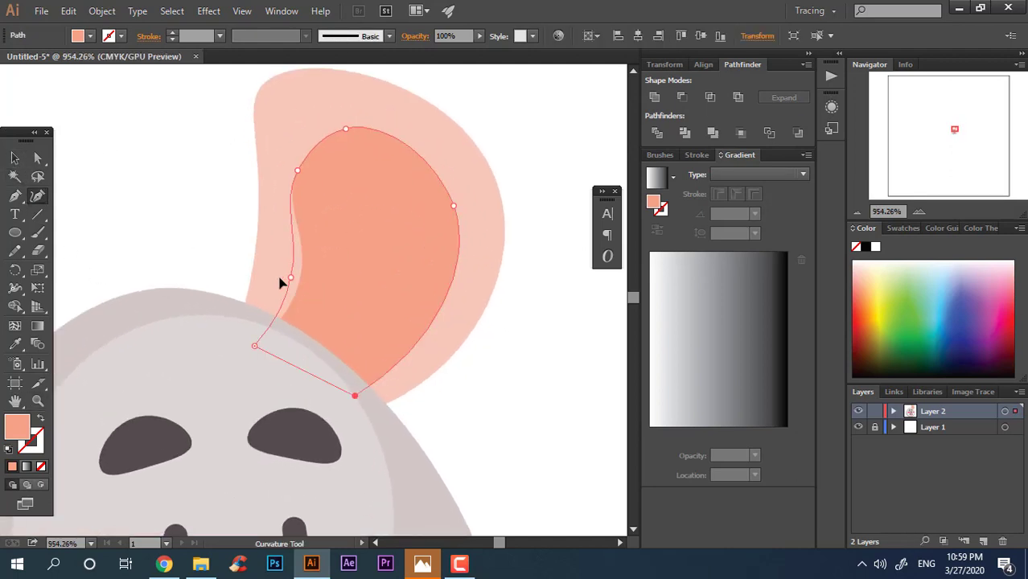
left_click_drag(290, 277, 276, 278)
left_click(295, 163)
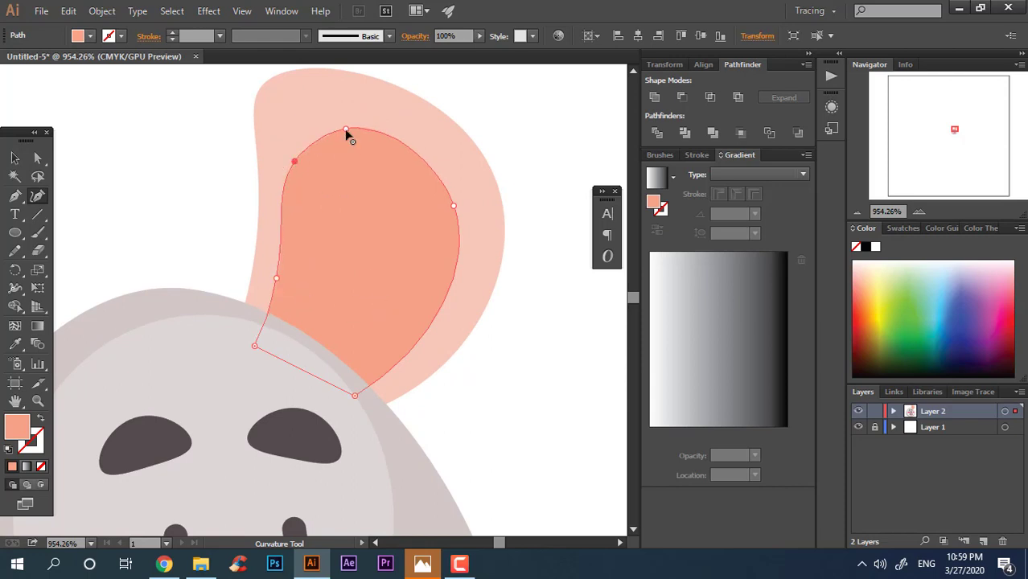
left_click(15, 159)
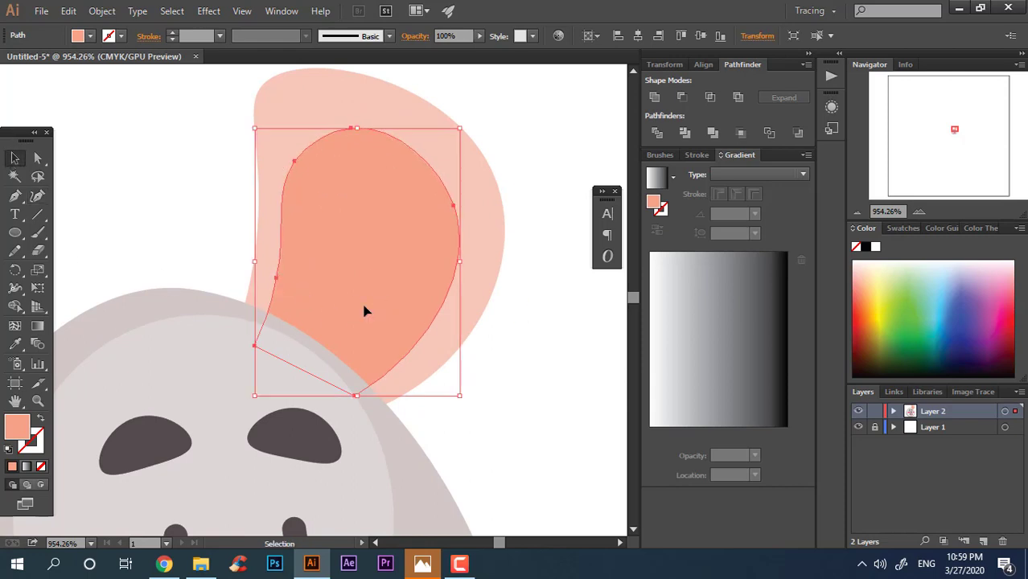
Draw a closed curved shading shape with the Pen tool across the lower part of the inner ear, extending past its edges.
left_click(513, 371)
left_click_drag(514, 372, 513, 414)
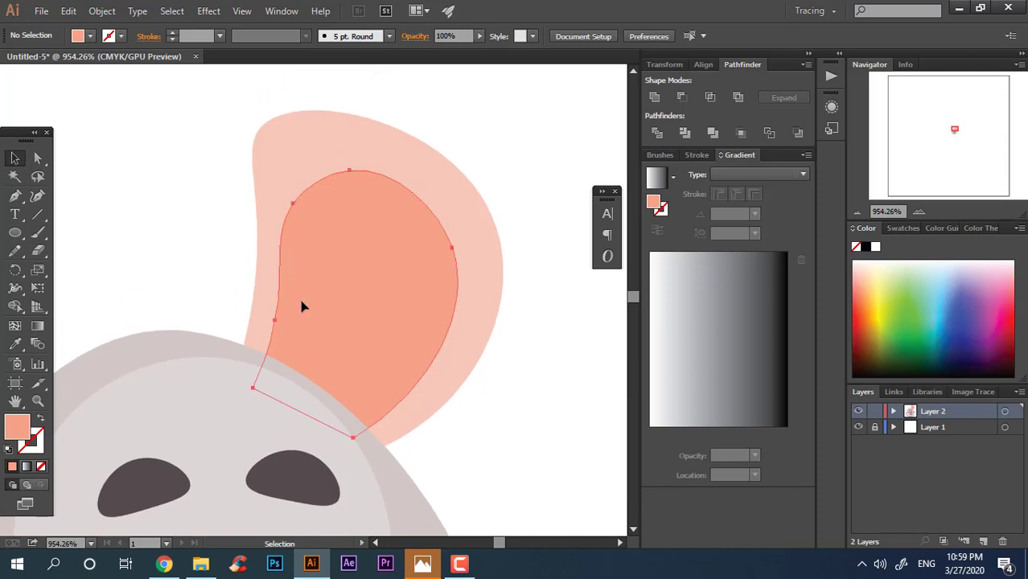
left_click(301, 306)
left_click(16, 196)
left_click(281, 183)
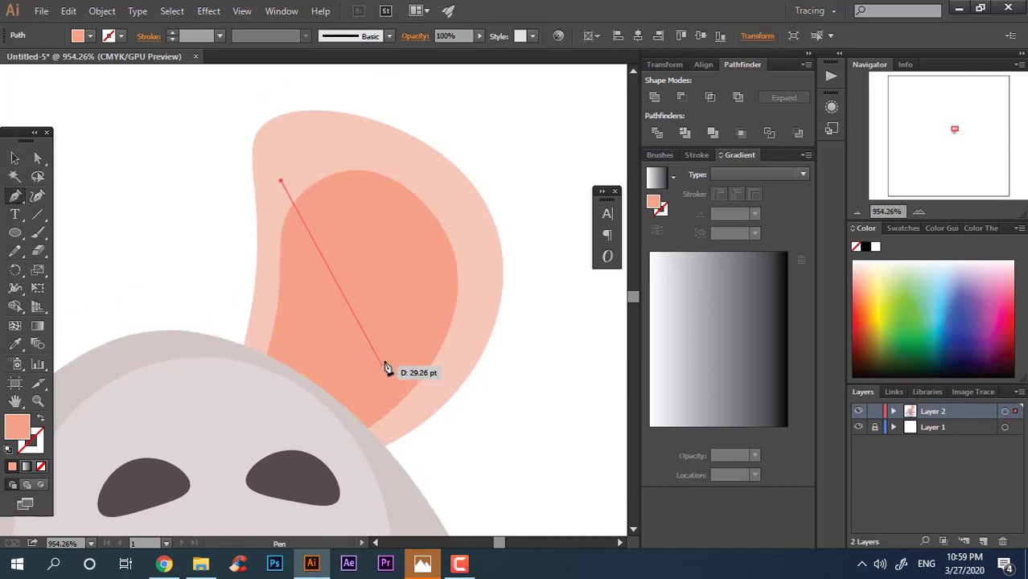
left_click_drag(391, 368, 529, 344)
left_click(564, 248)
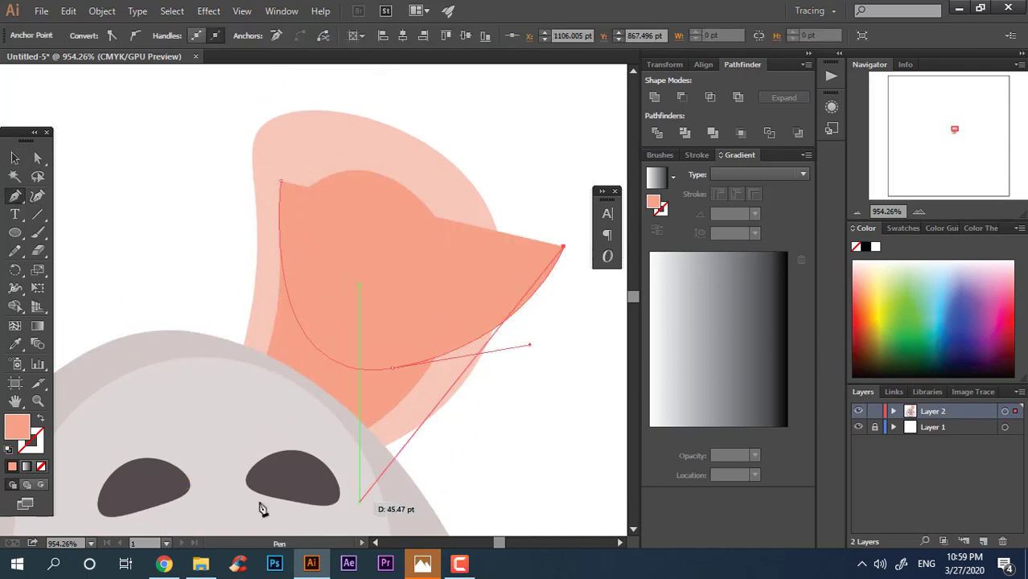
left_click_drag(257, 501, 187, 422)
left_click(282, 184)
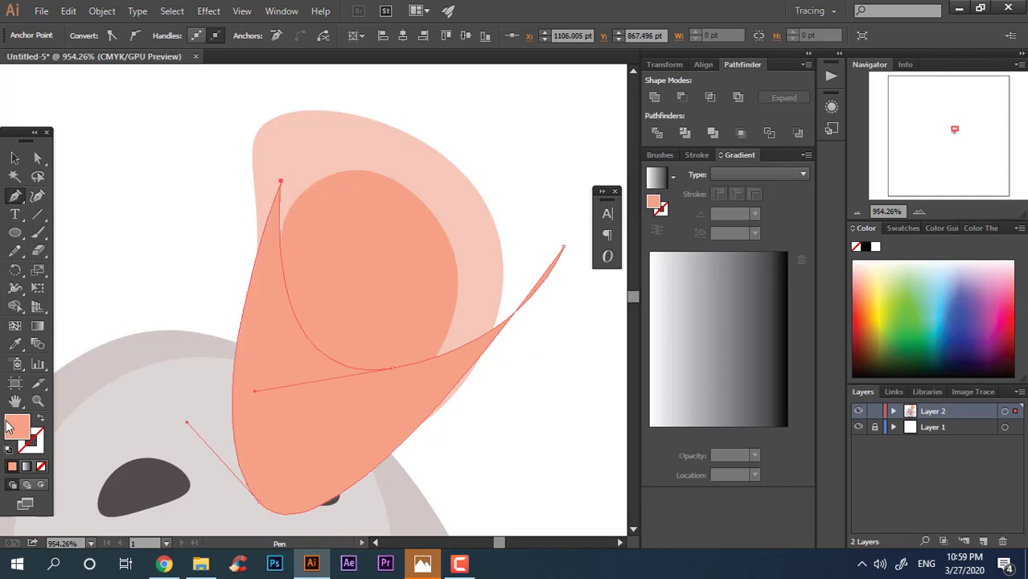
Fill the shading shape with DD7C62 and place it behind the head but in front of the inner ear.
left_click_drag(435, 240, 445, 249)
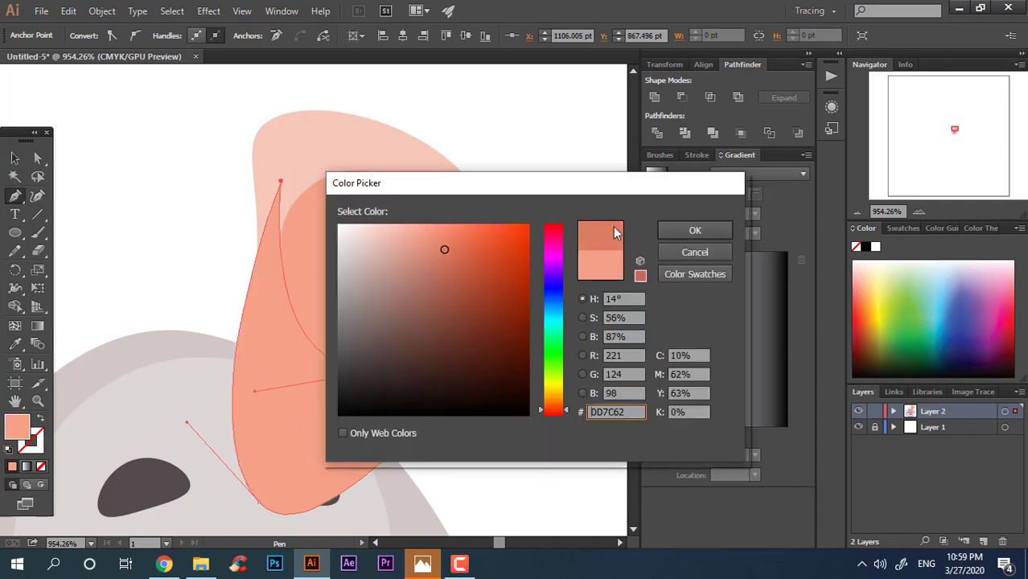
left_click(670, 235)
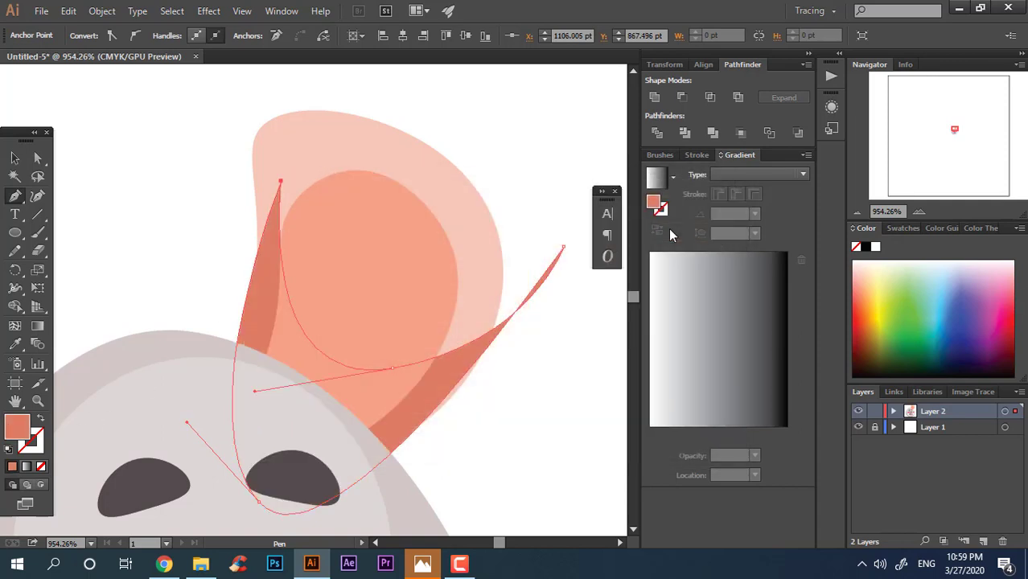
key("v")
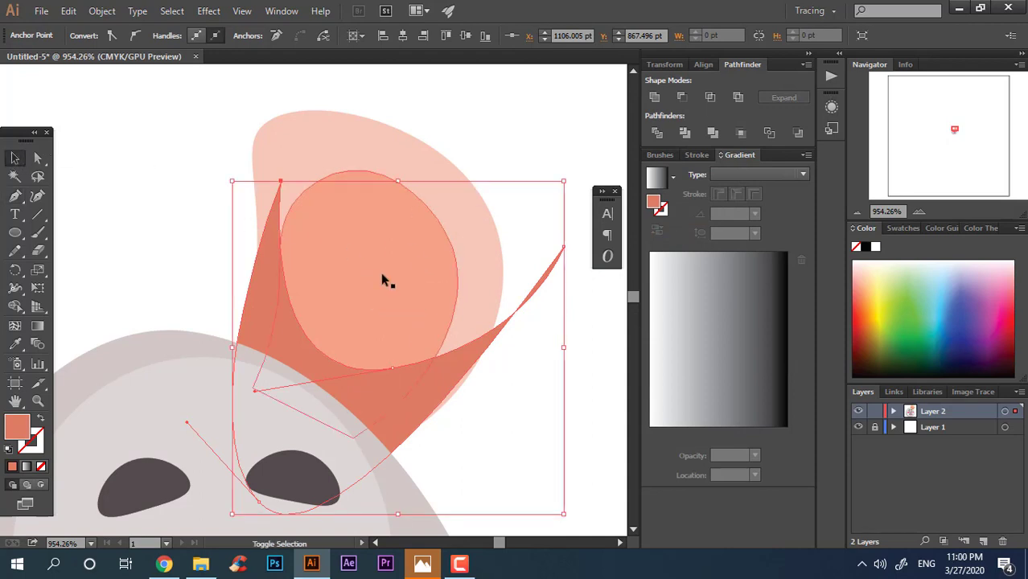
Divide the shading shape and inner ear with Pathfinder, and delete the large shading piece outside the inner ear.
left_click(383, 280, "shift")
left_click(658, 134)
left_click(483, 358)
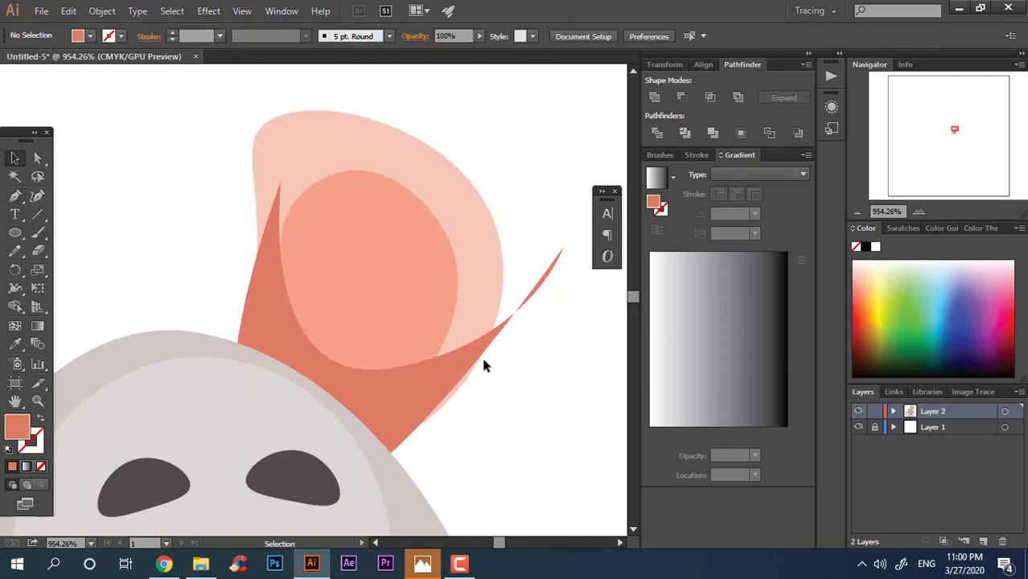
double_click(512, 322)
left_click(452, 372)
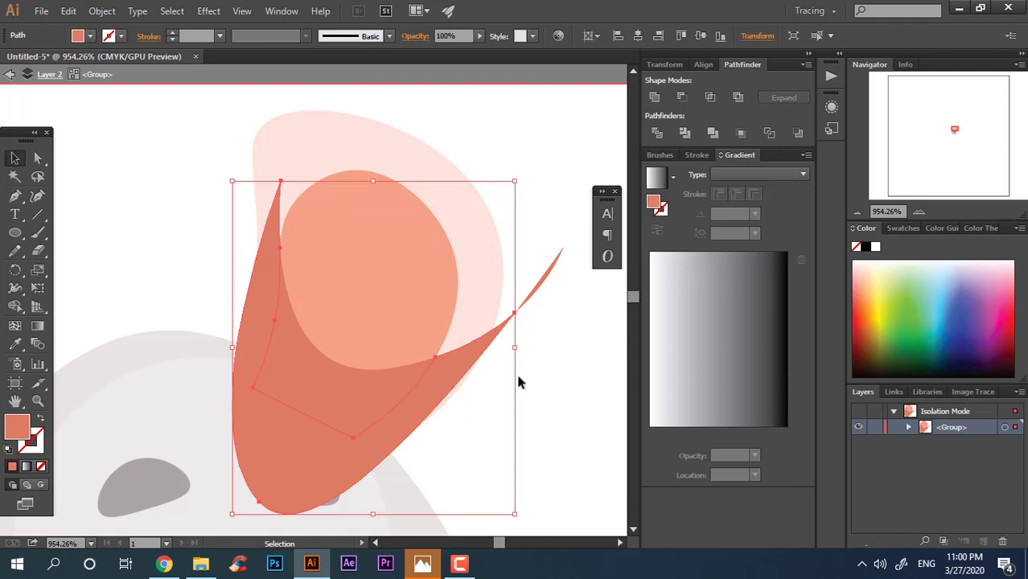
key("Delete")
Delete the leftover shading sliver beside the ear from the divided group.
double_click(564, 362)
left_click(546, 264)
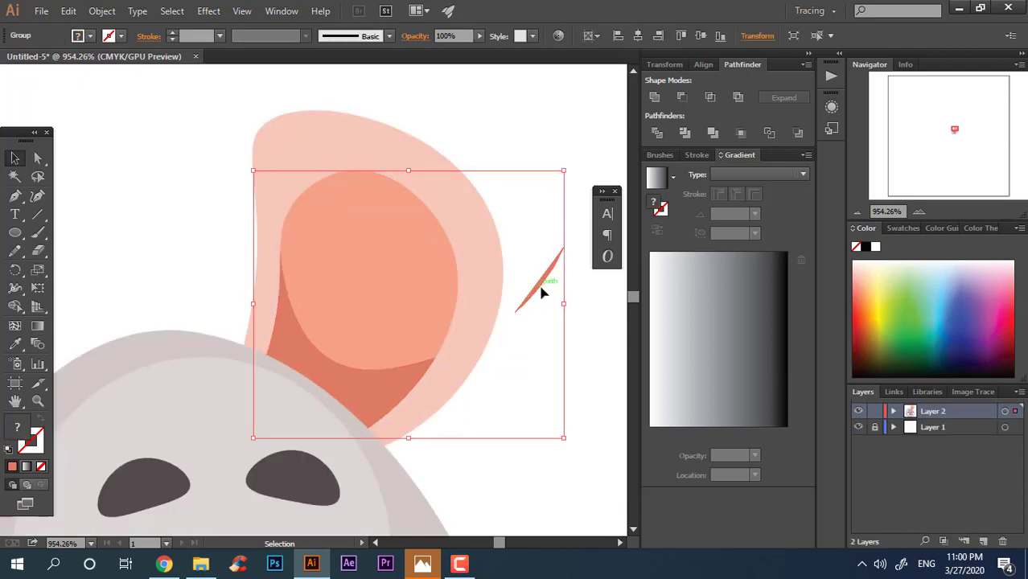
double_click(553, 256)
left_click(548, 259)
key("Delete")
double_click(541, 267)
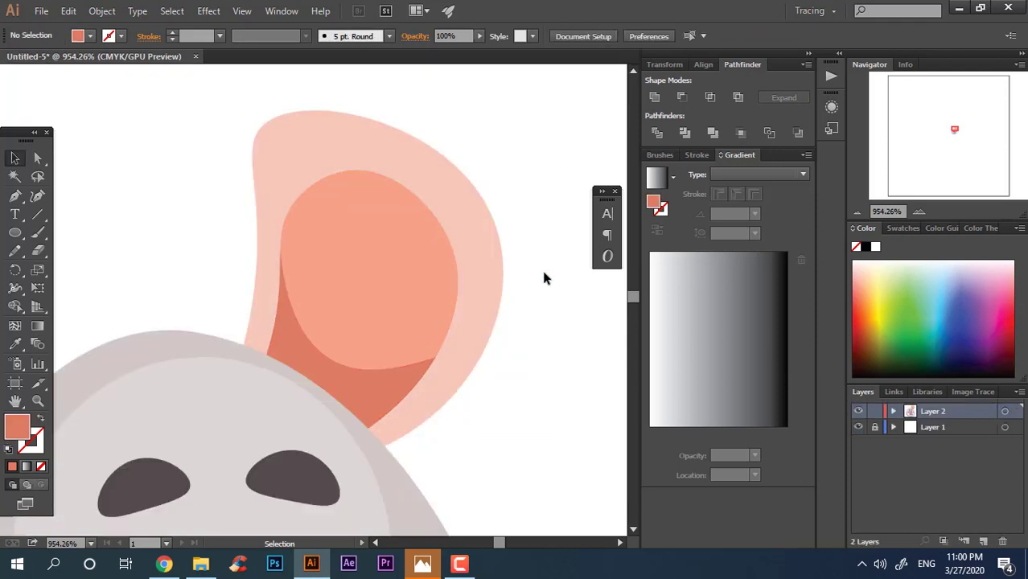
Draw a closed curved crescent with the Pen tool on the outer ear, above the inner ear's upper edge.
key("z")
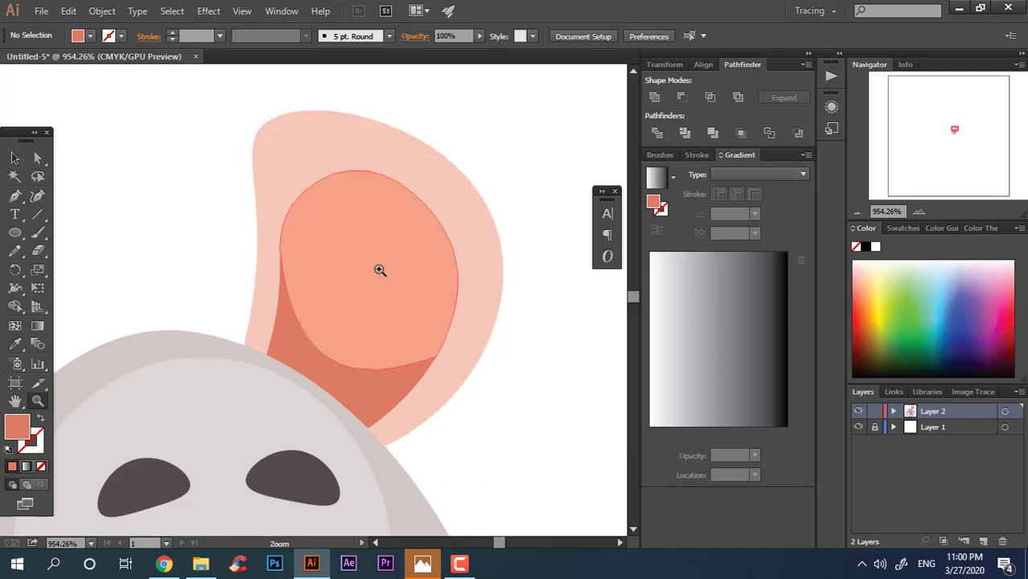
left_click_drag(379, 272, 428, 319)
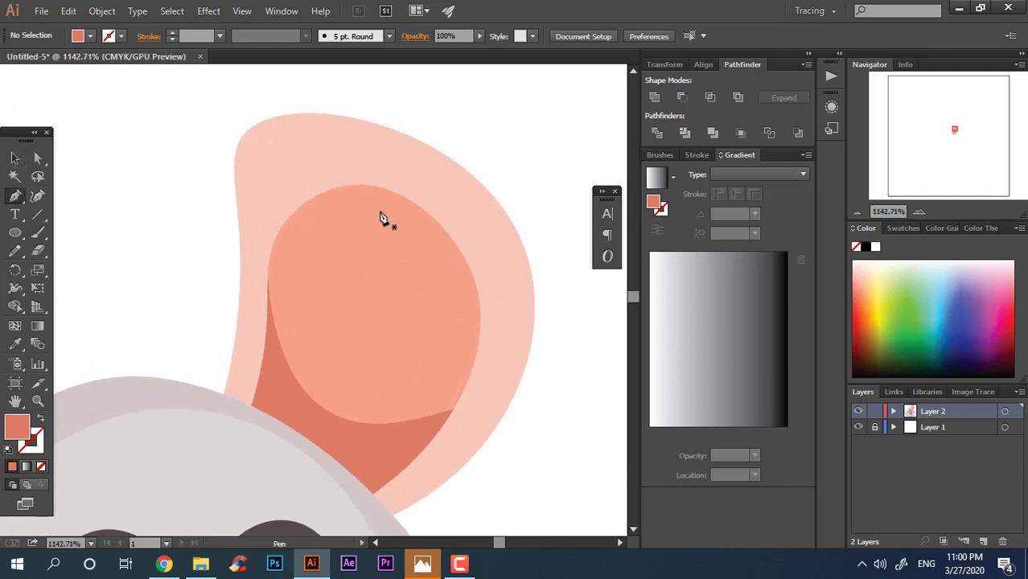
left_click_drag(252, 272, 223, 414)
left_click(252, 273)
left_click_drag(317, 142, 410, 177)
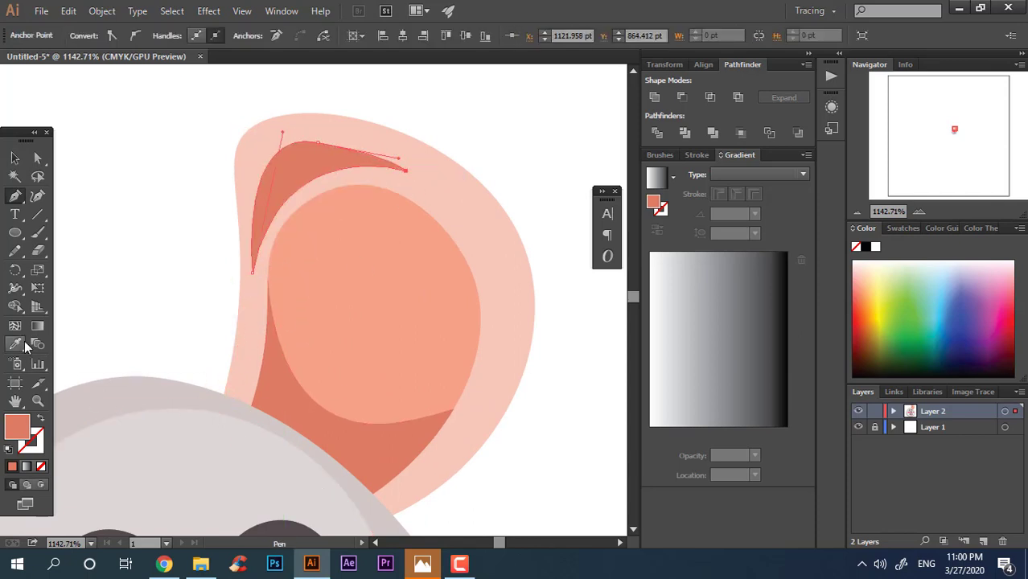
Fill the crescent with a paler tint of the outer ear's pink as a highlight.
left_click(25, 343)
left_click(460, 200)
double_click(17, 428)
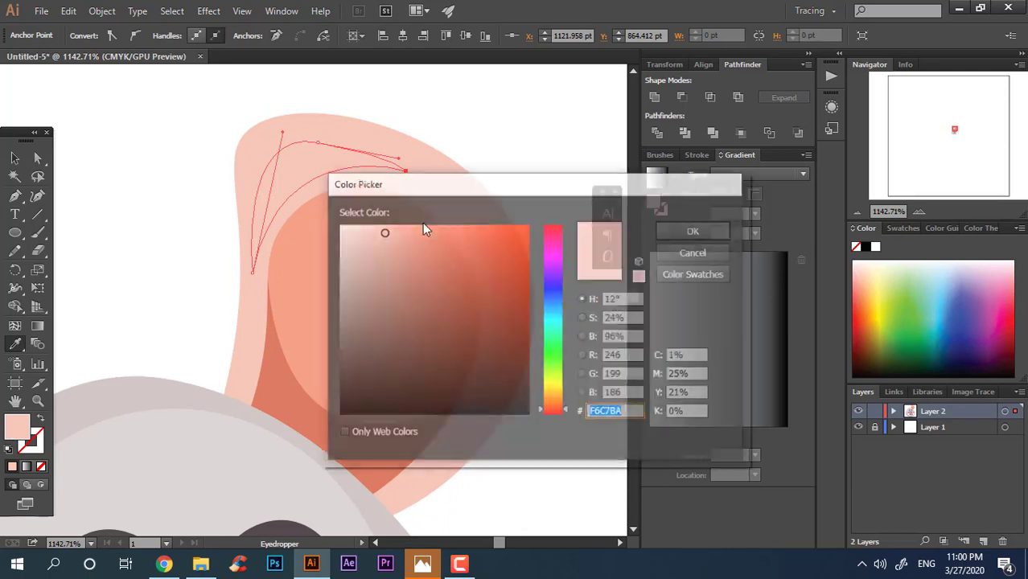
left_click(375, 225)
left_click(360, 225)
key("Return")
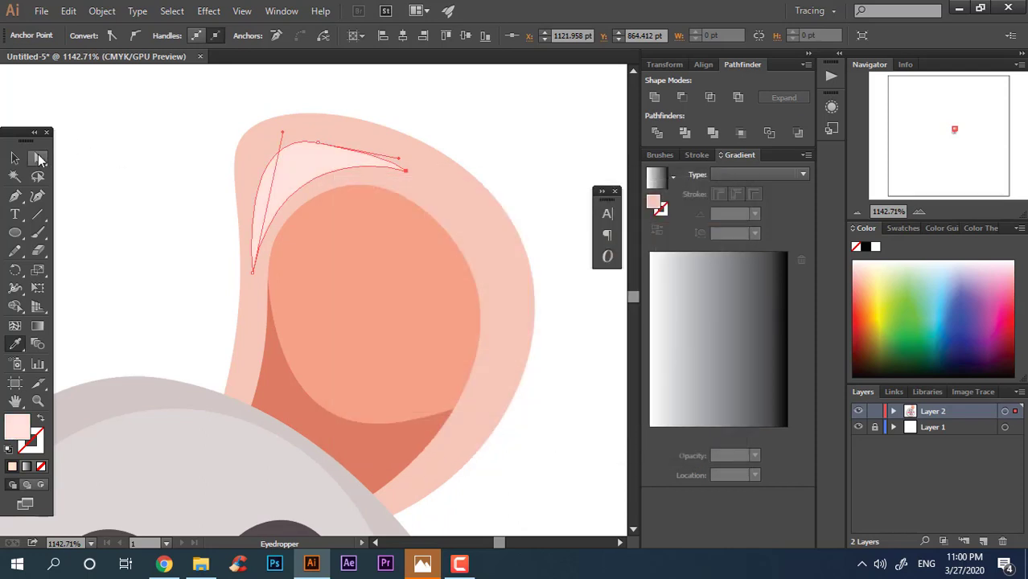
Reshape the highlight crescent with the Curvature tool so both edges curve smoothly around the inner ear, and deselect it.
left_click(39, 158)
left_click(38, 198)
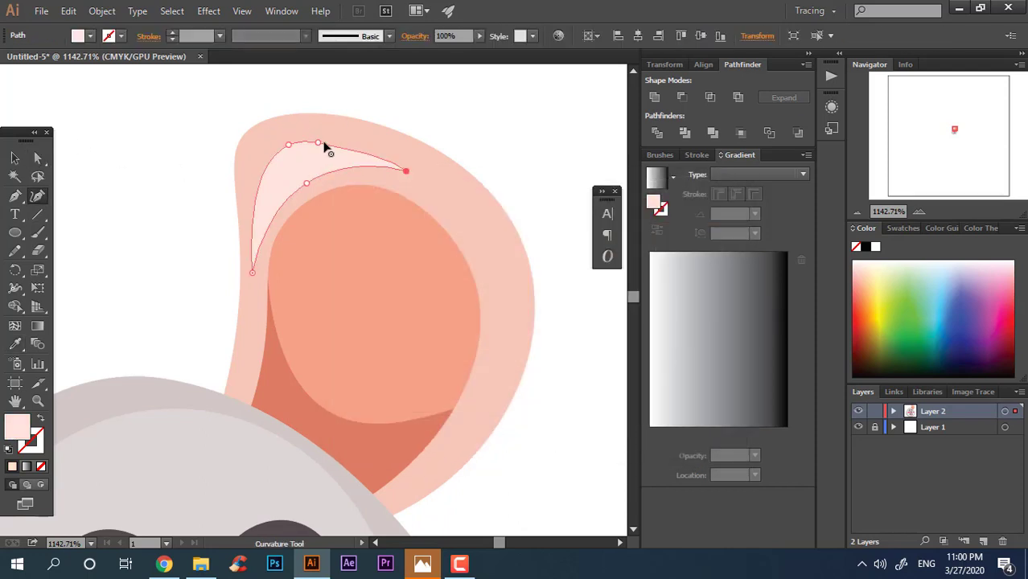
left_click(343, 138)
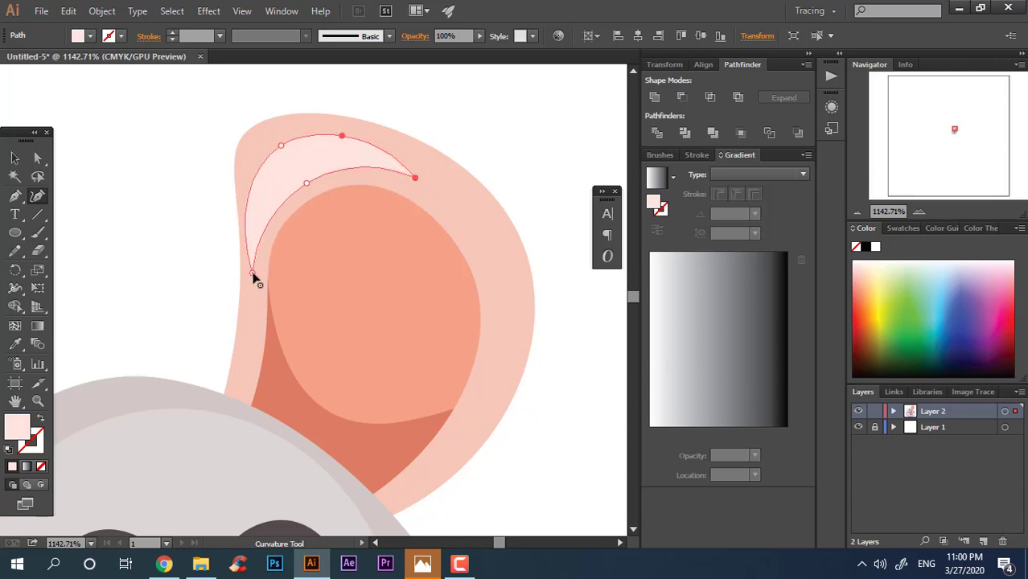
left_click_drag(253, 276, 259, 279)
left_click(307, 172)
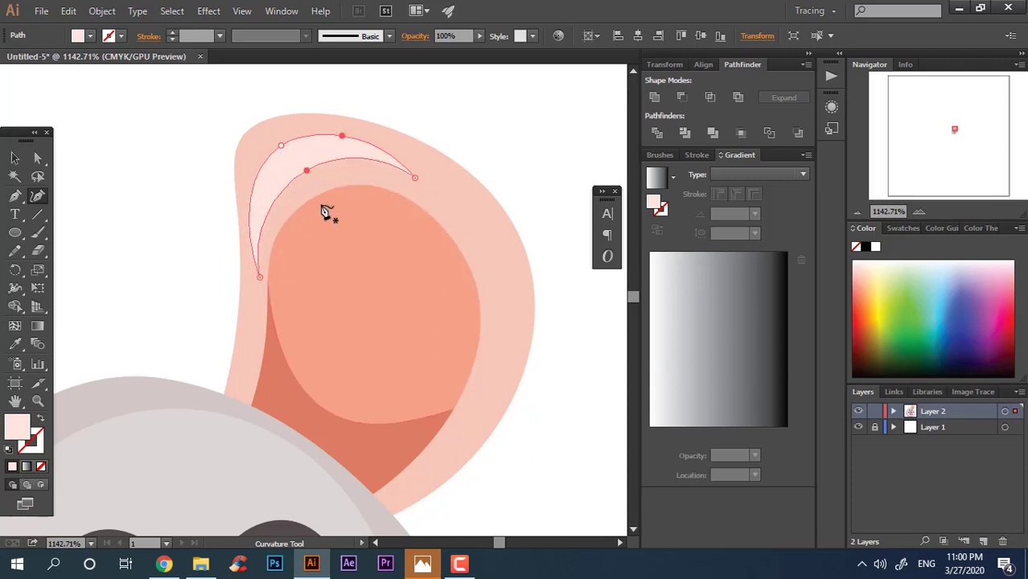
left_click(15, 159)
left_click(119, 157)
Draw a closed shading shape with the Pen tool over the outer ear's inner-side base, extending past its edge and onto the head.
key("z")
left_click_drag(496, 184, 201, 225)
left_click_drag(410, 241, 312, 248)
left_click_drag(313, 217, 443, 376)
left_click_drag(341, 276, 407, 281)
left_click_drag(247, 323, 314, 323)
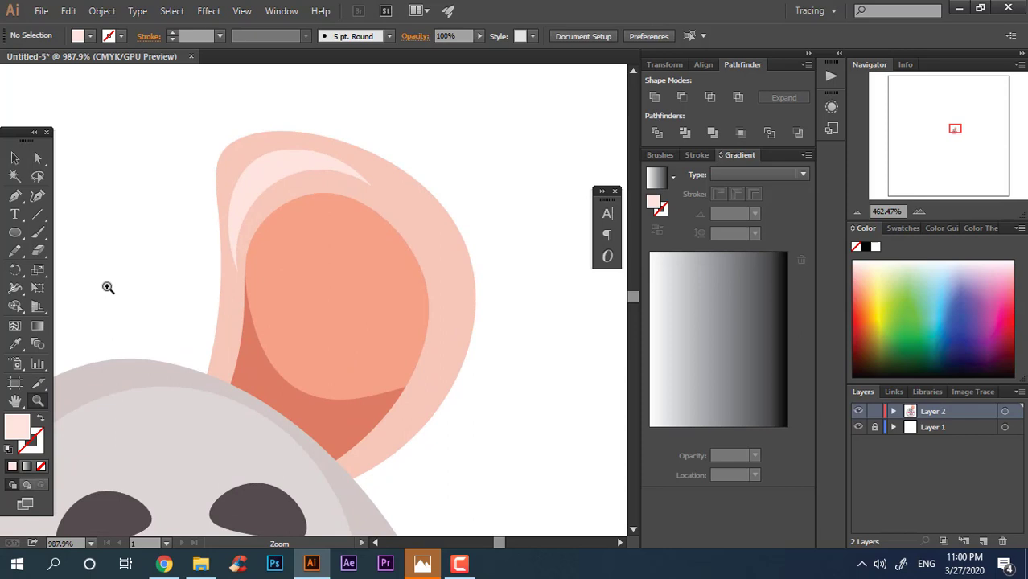
left_click(16, 198)
left_click(200, 267)
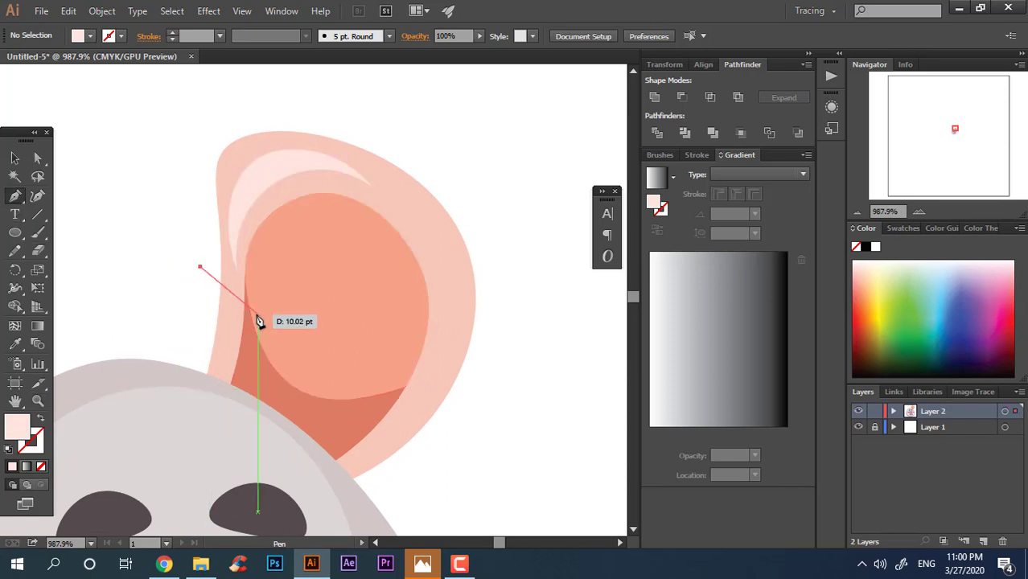
left_click_drag(257, 316, 307, 258)
left_click(257, 434)
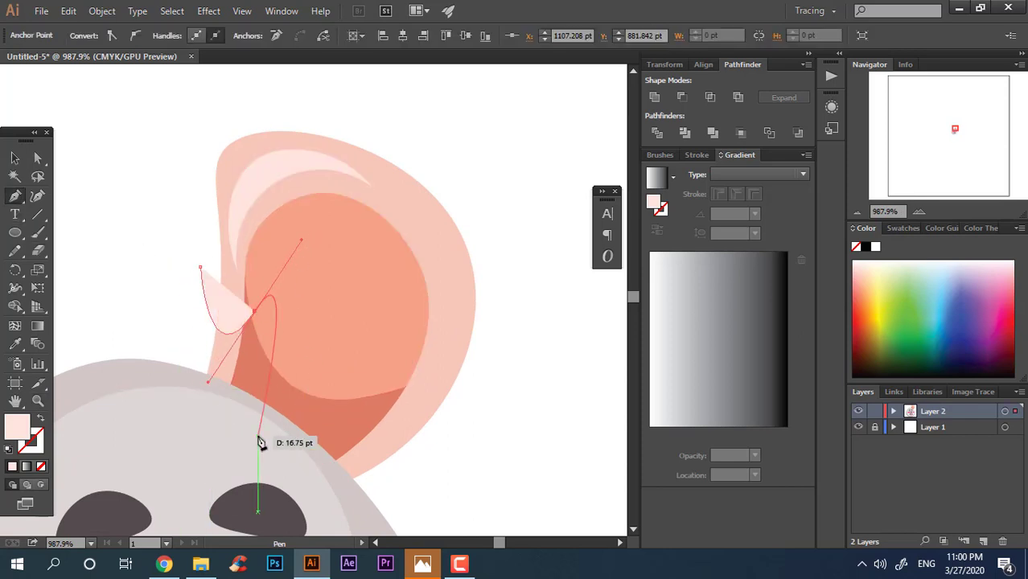
left_click(110, 405)
left_click(200, 267)
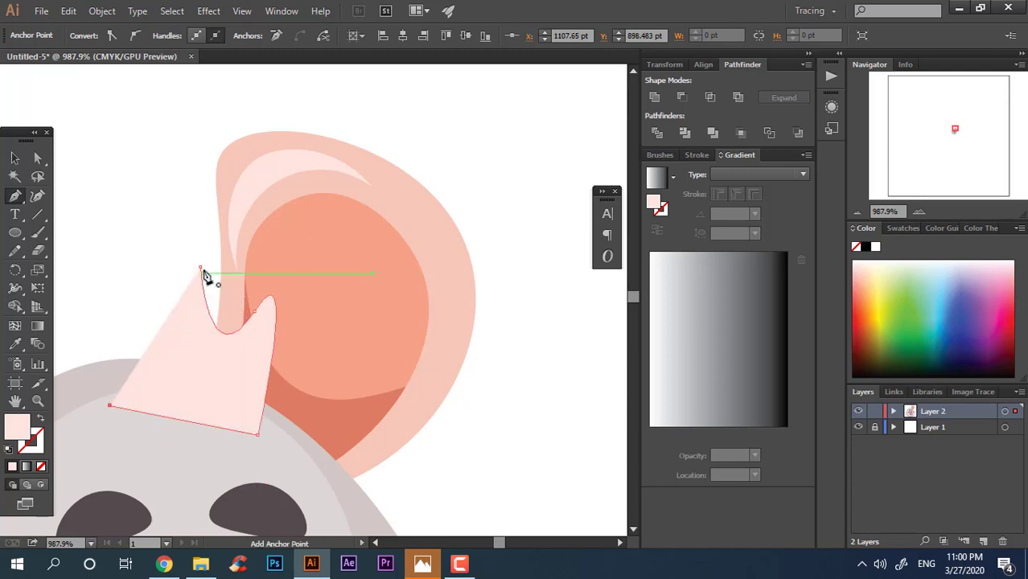
Draw a second closed shading shape with the Pen tool over the outer ear's opposite lower edge, extending onto the head.
left_click(404, 345)
left_click_drag(453, 399, 546, 322)
left_click(331, 521)
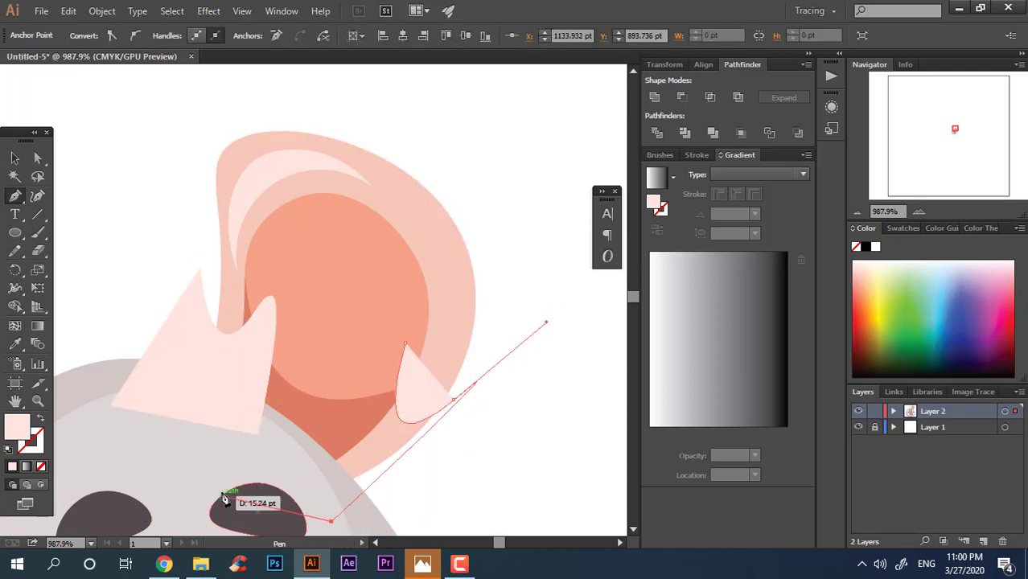
left_click(222, 497)
left_click(405, 344)
Draw a third closed curved shading shape with the Pen tool over the upper inner ear, slightly overlapping the outer ear.
left_click(269, 236)
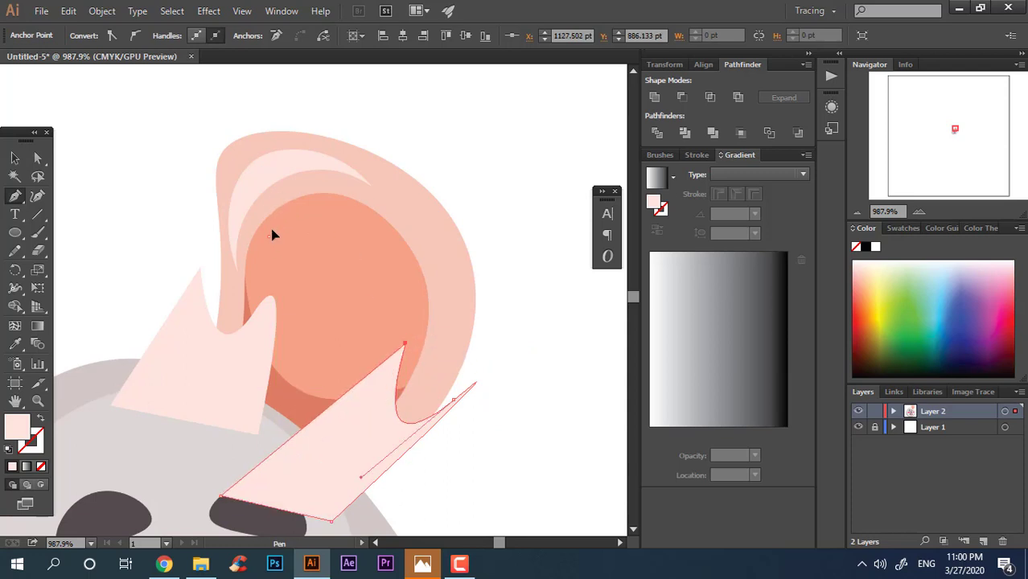
left_click_drag(379, 193, 416, 211)
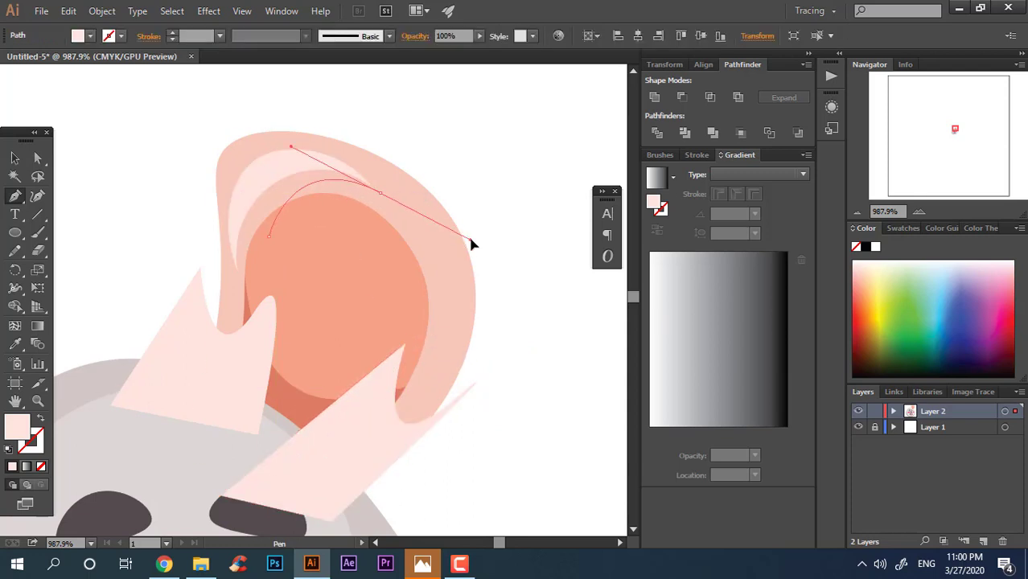
left_click_drag(471, 240, 471, 240)
key("ctrl+z")
left_click_drag(394, 211, 448, 253)
left_click_drag(495, 292, 506, 305)
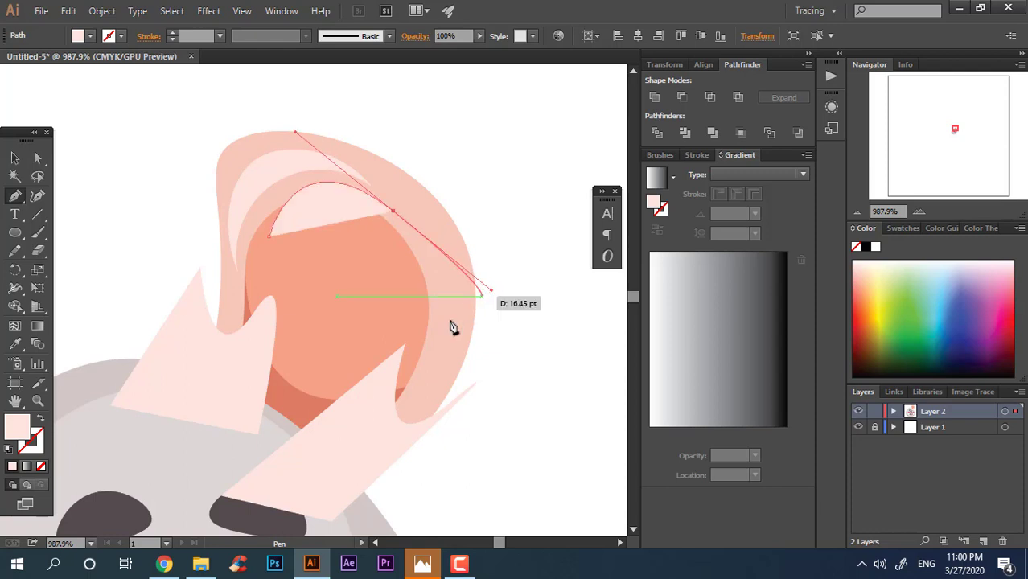
left_click_drag(323, 315, 284, 249)
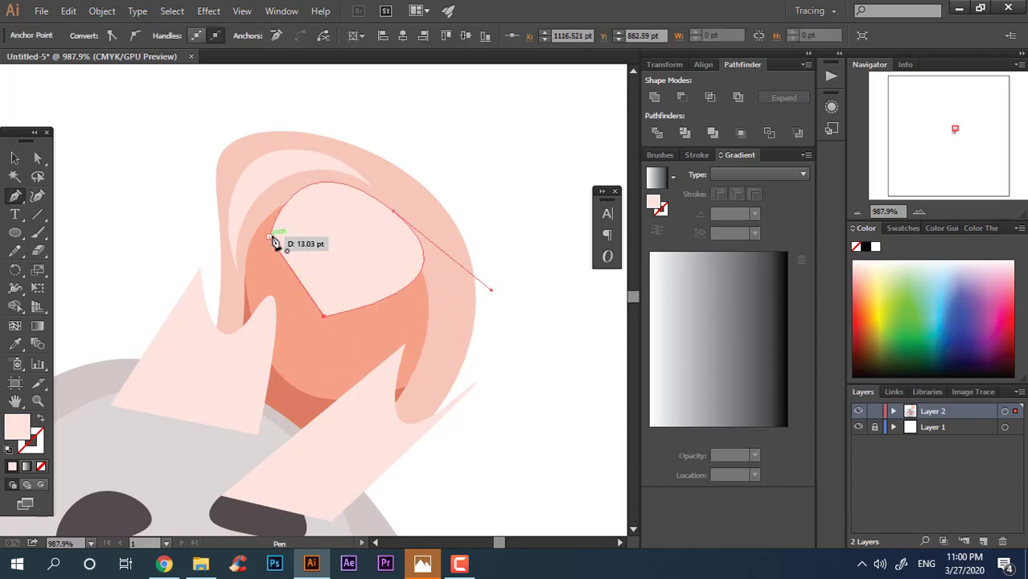
left_click(269, 237)
Fill the three shading shapes with EAB1A4 and place them behind the head and inner ear but in front of the outer ear.
left_click(13, 158)
left_click(195, 359, "shift")
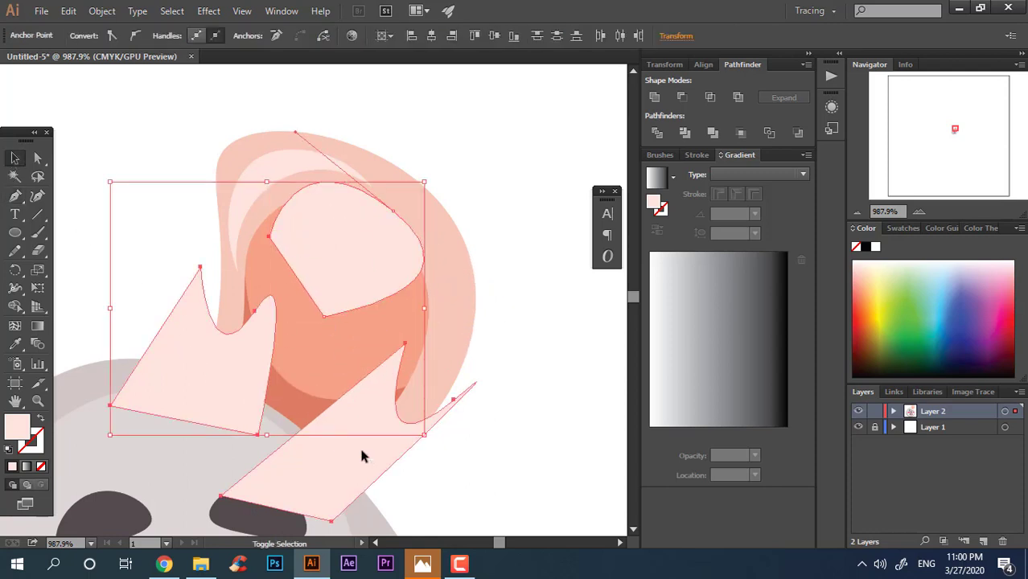
left_click(359, 447, "shift")
left_click(14, 343)
left_click(443, 312)
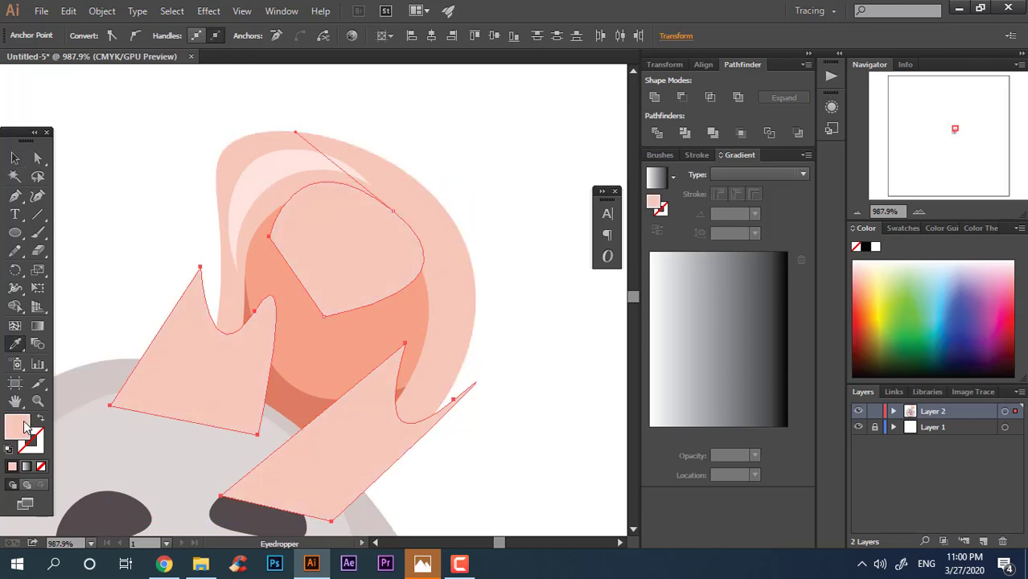
left_click_drag(386, 232, 396, 238)
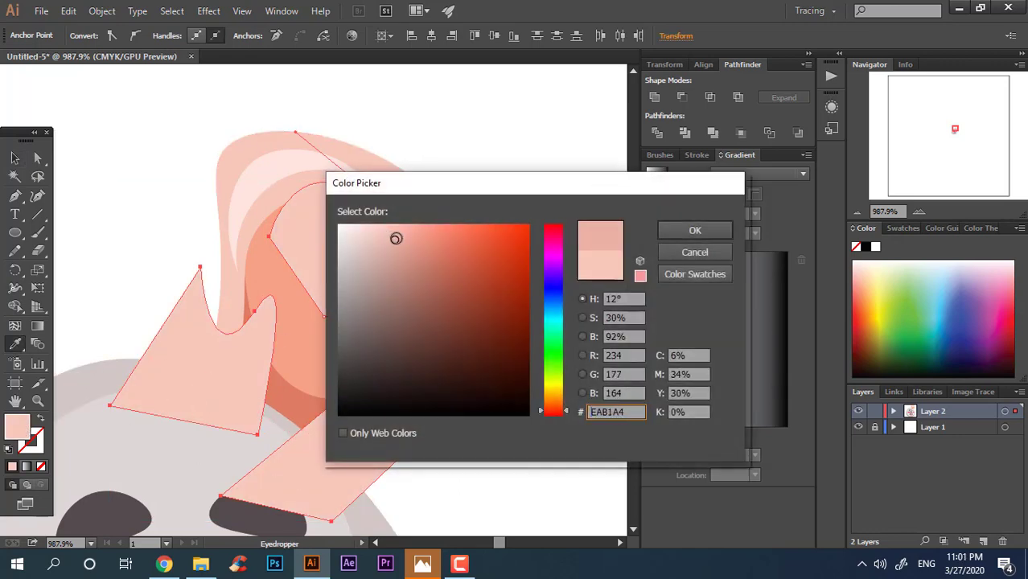
left_click(712, 232)
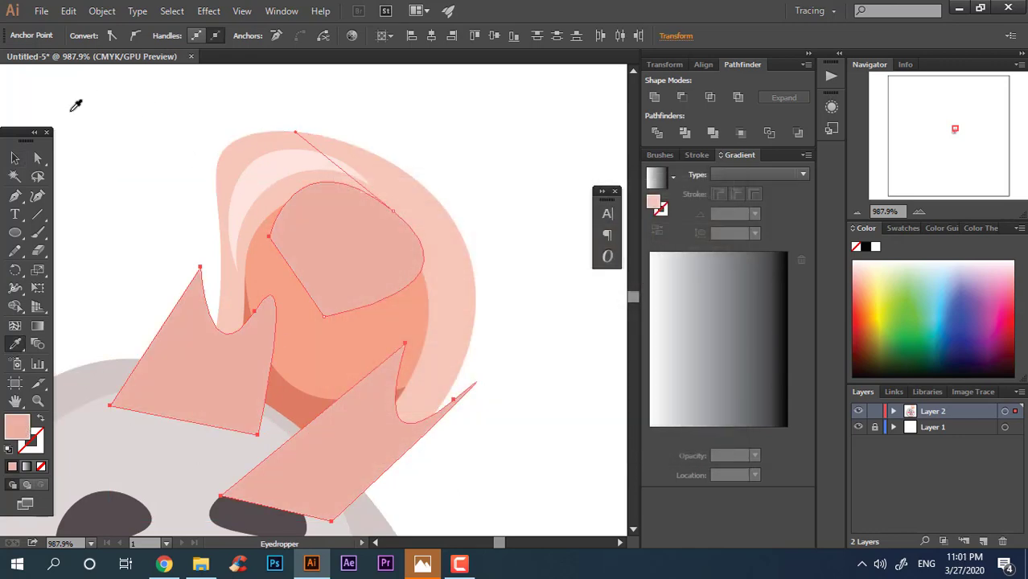
left_click(13, 158)
key("ctrl+shift+bracketleft")
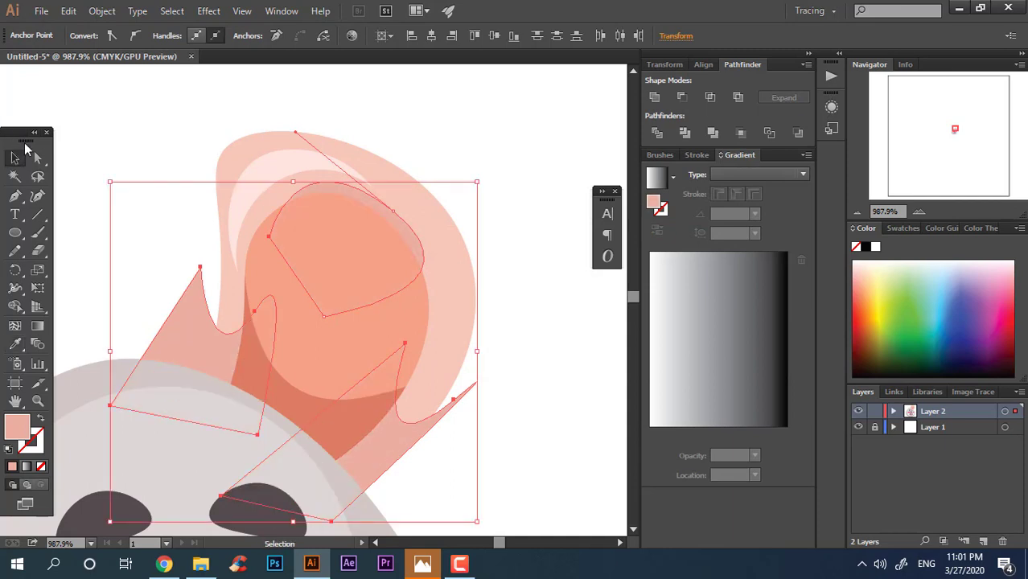
Divide the shading shapes and outer ear with Pathfinder, and delete the two shading pieces outside the ear.
left_click(461, 366, "shift")
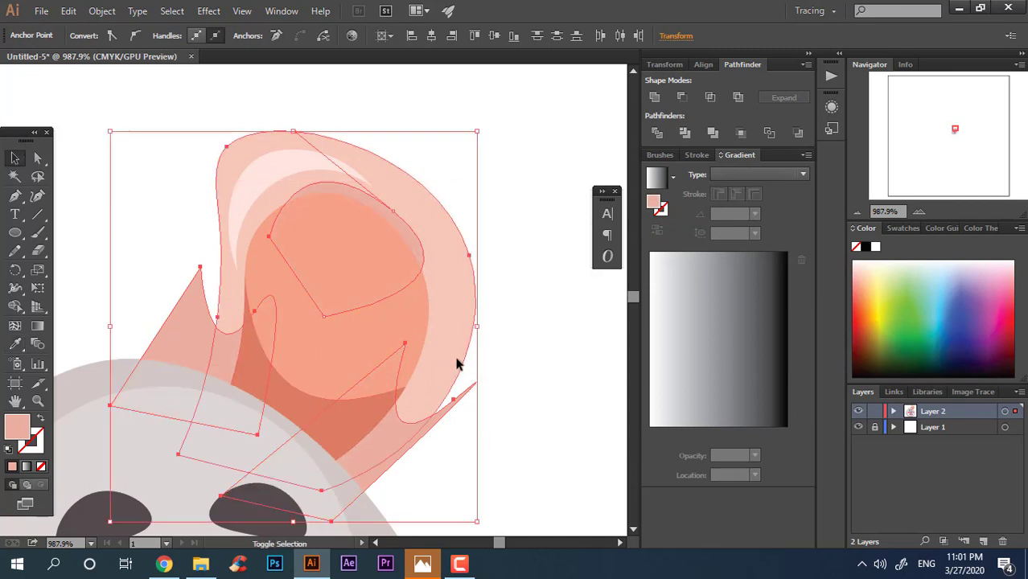
double_click(427, 410)
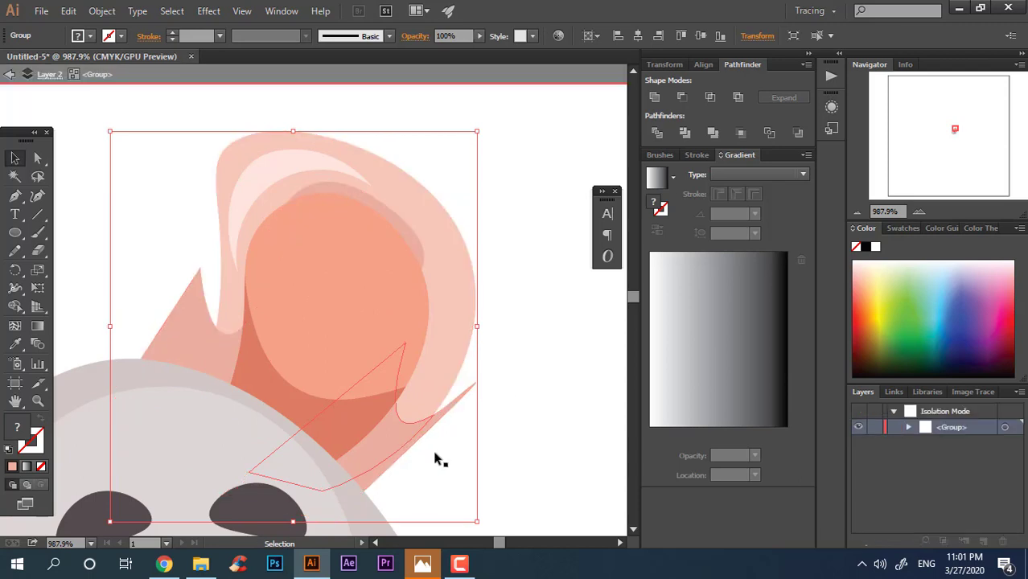
left_click(455, 411)
left_click(180, 319, "shift")
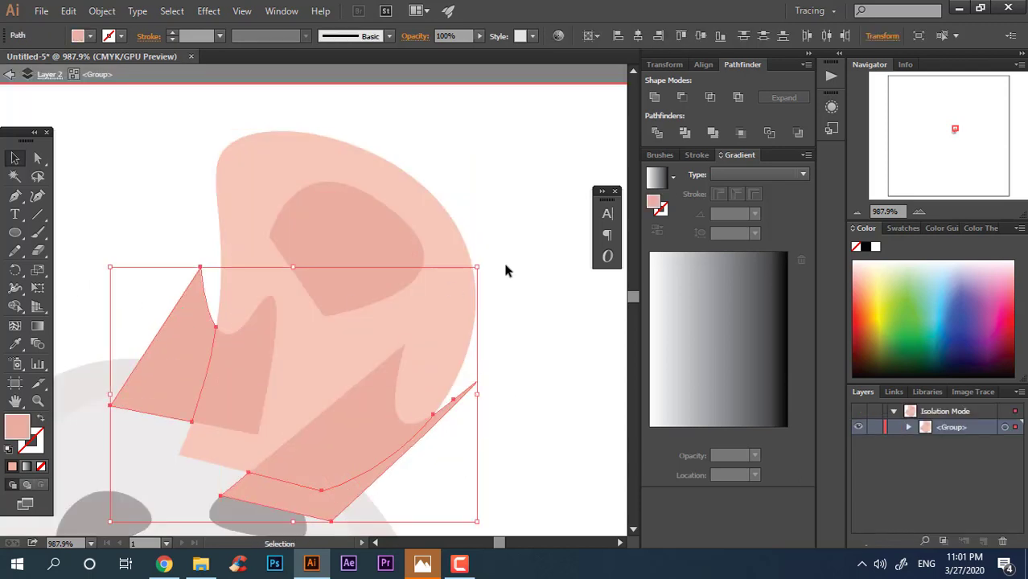
key("Delete")
double_click(511, 269)
Draw a narrow vertical ellipse across the ear's base and the head's edge, and fill it with the face's light grey.
key("z")
left_click_drag(521, 279, 483, 256)
key("z")
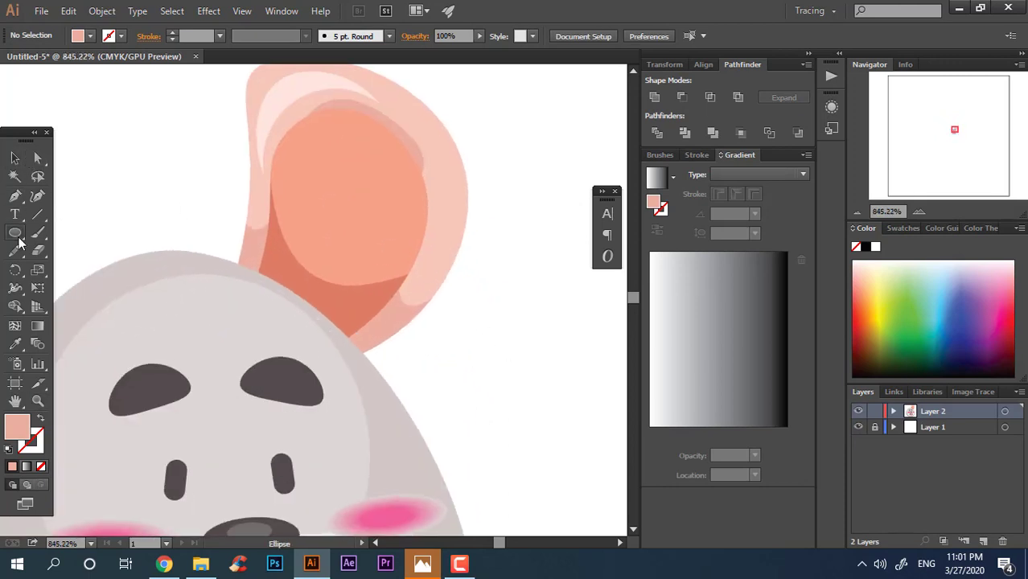
left_click(15, 233)
left_click_drag(286, 219, 295, 326)
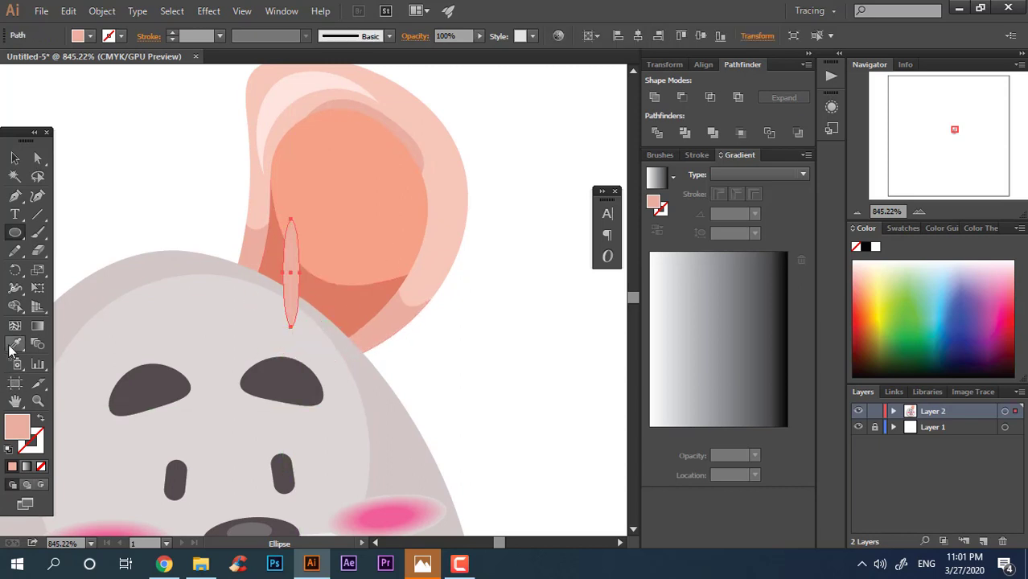
left_click(15, 345)
left_click(161, 271)
left_click(13, 160)
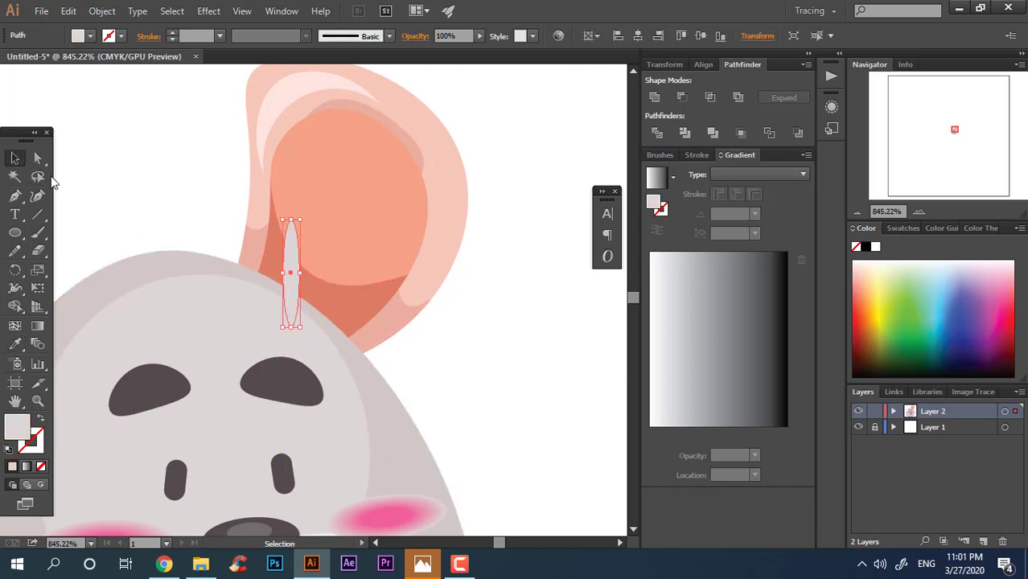
Bend the ellipse into a curved hair strand by shifting its two side anchor points, and tilt it over the ear's base.
left_click(283, 274)
left_click(299, 274, "shift")
left_click_drag(303, 277, 311, 278)
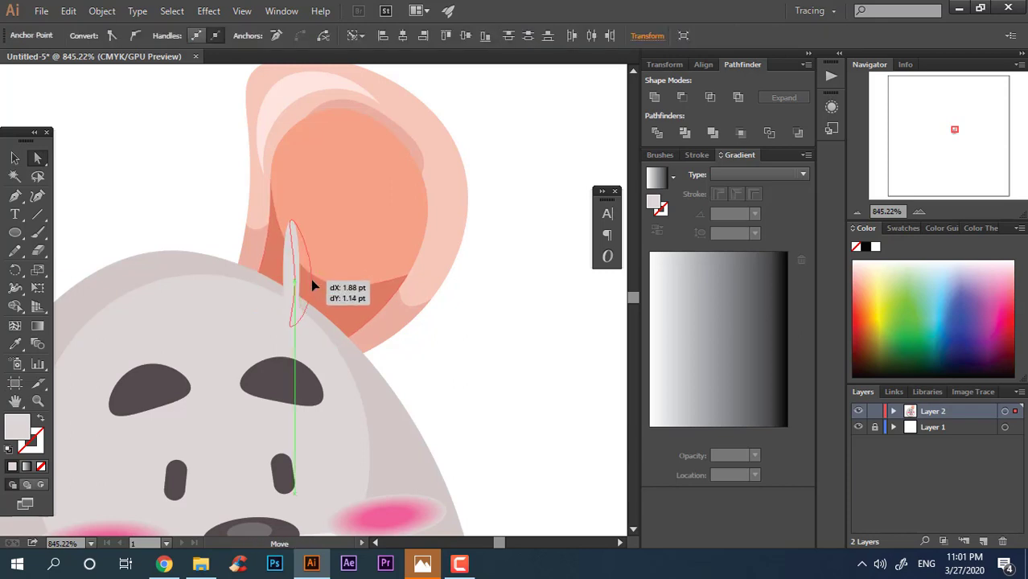
left_click(17, 160)
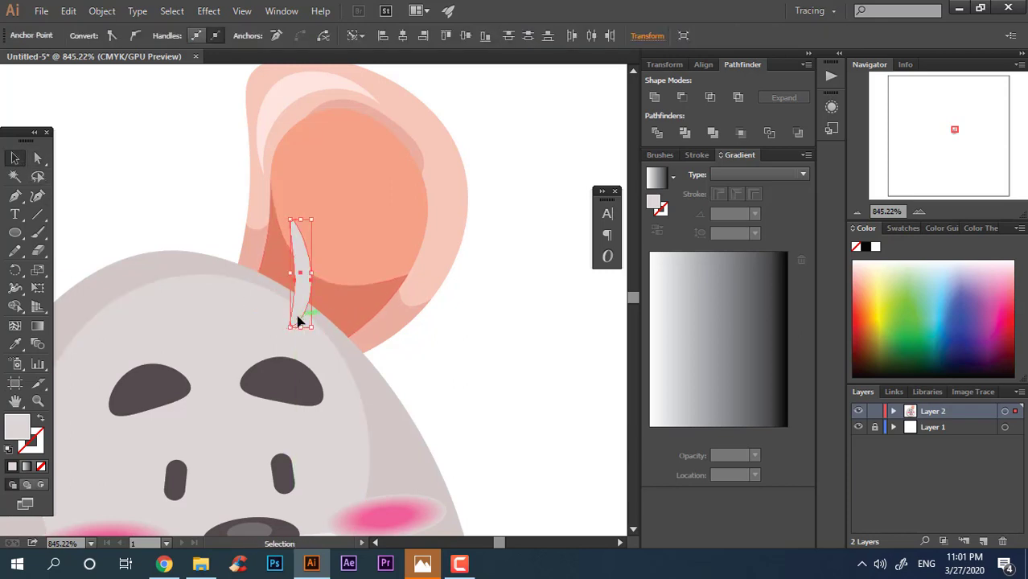
left_click_drag(299, 321, 279, 322)
left_click_drag(298, 216, 471, 219)
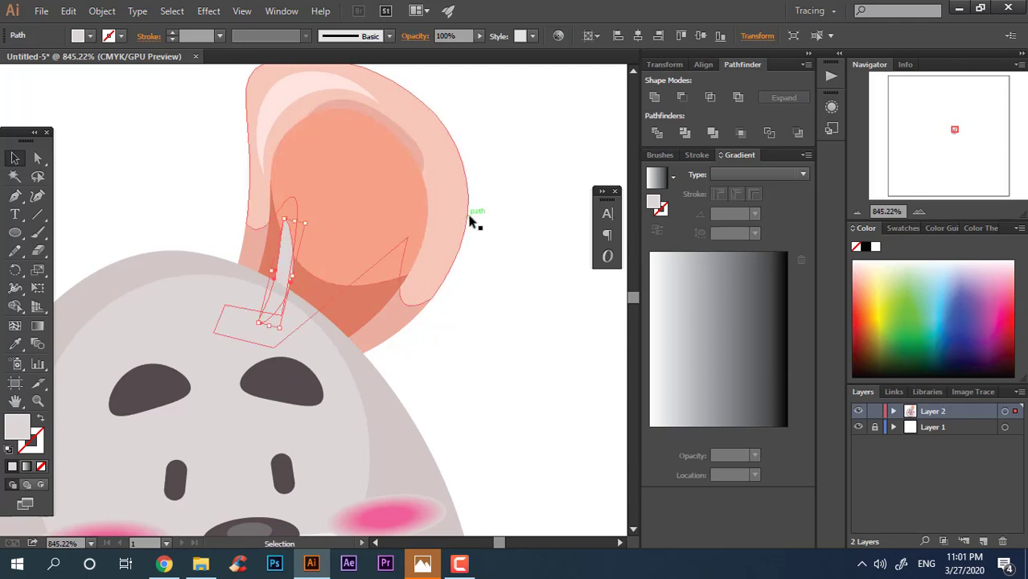
Duplicate the light grey hair strand at the ear's base twice and tilt the copies clockwise to form a fan of three strands.
left_click(498, 371)
left_click_drag(289, 264, 321, 278, "alt")
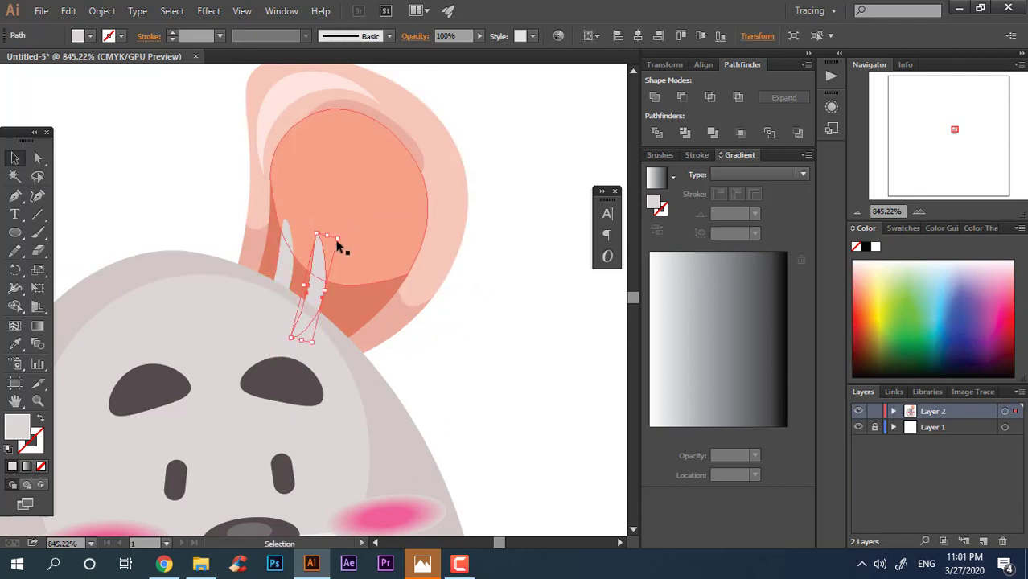
left_click_drag(346, 232, 367, 251)
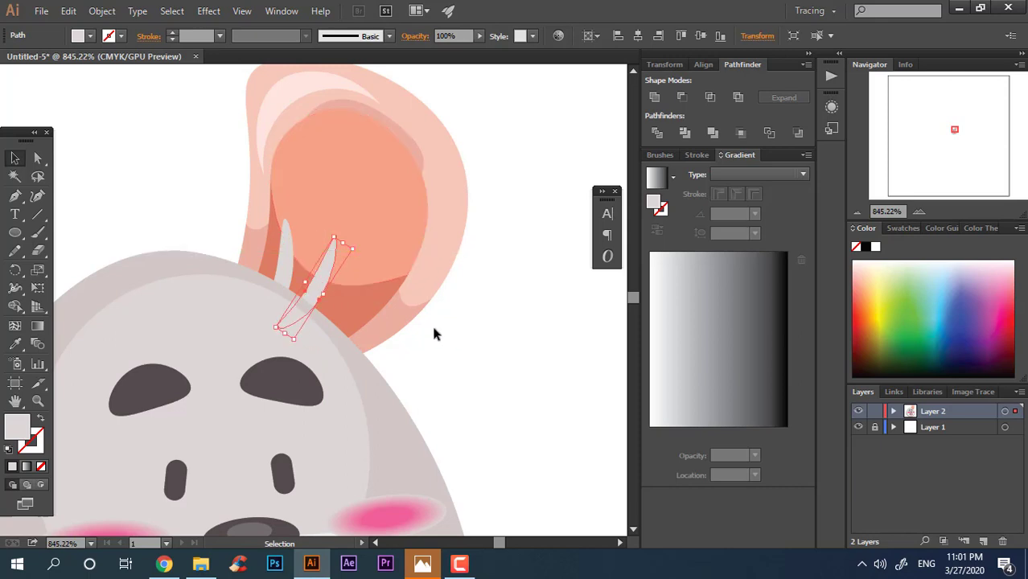
left_click(434, 334)
left_click_drag(328, 283, 346, 306, "alt")
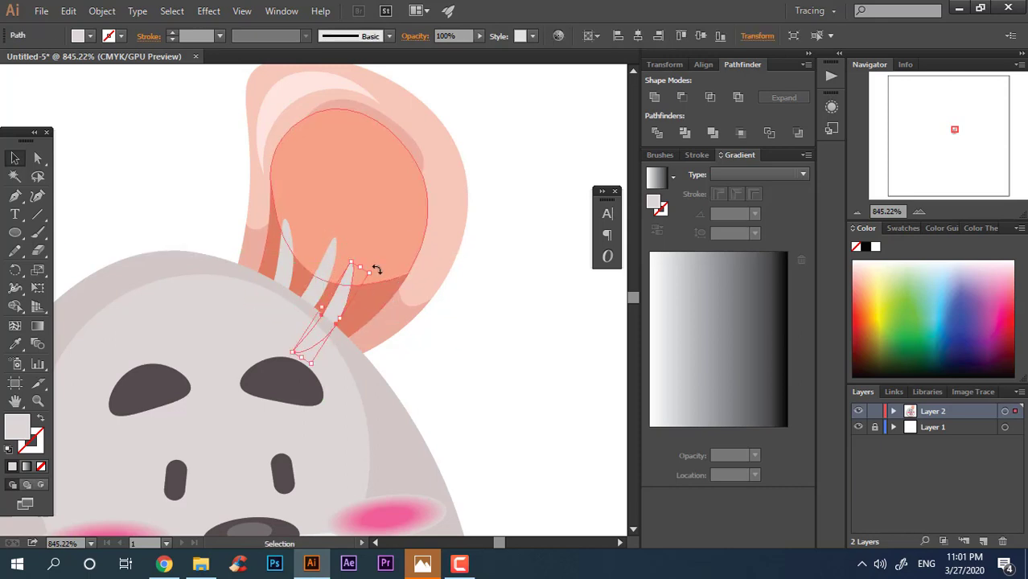
left_click_drag(376, 271, 387, 285)
Recolour the crescent highlight on the ear's upper rim with the outer ear's pink, lightened slightly in the Color Picker.
key("z")
left_click_drag(529, 323, 384, 256)
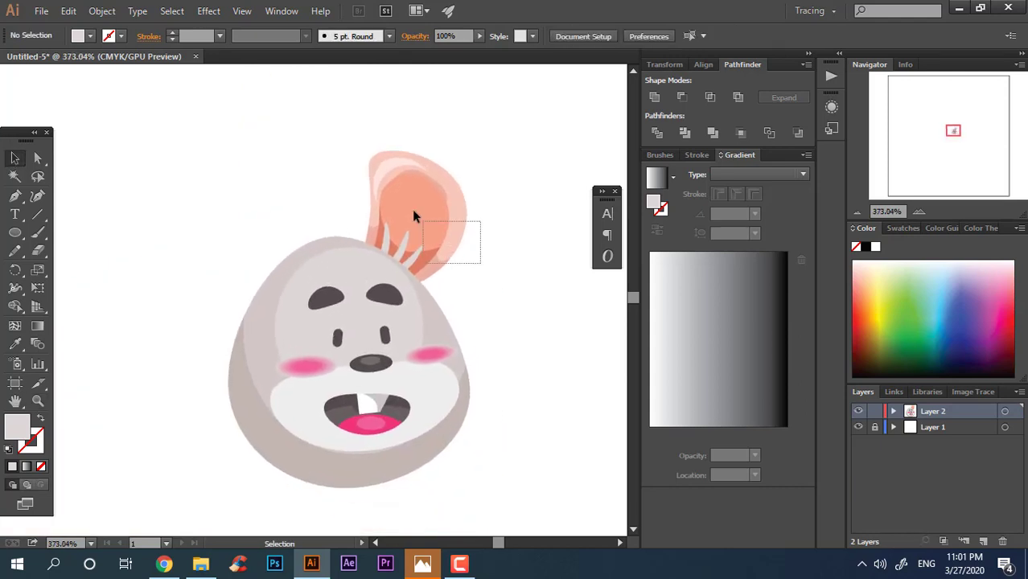
left_click(387, 164)
key("z")
left_click_drag(509, 188, 530, 347)
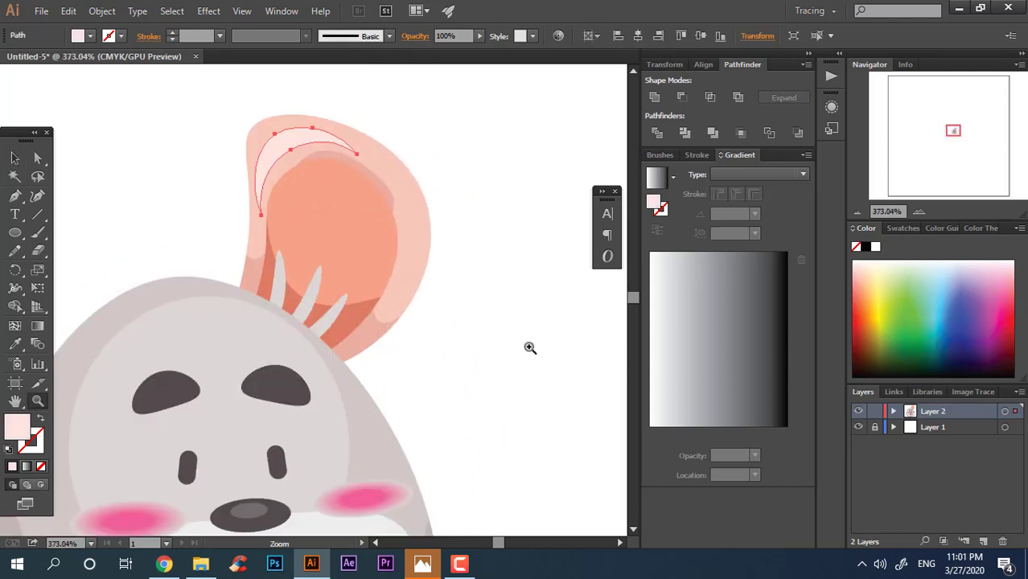
key("i")
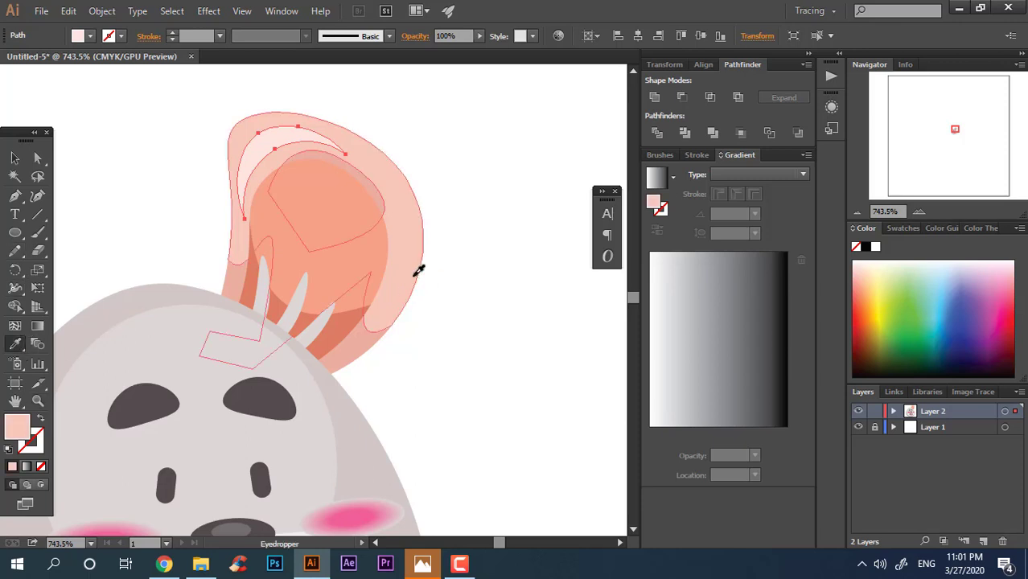
left_click(417, 274)
double_click(16, 429)
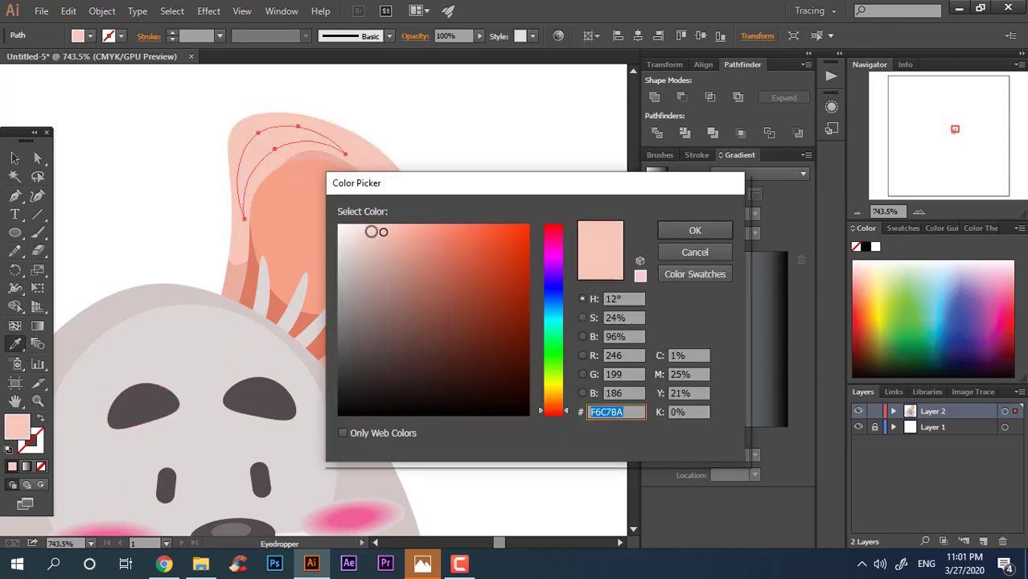
left_click(369, 232)
key("Return")
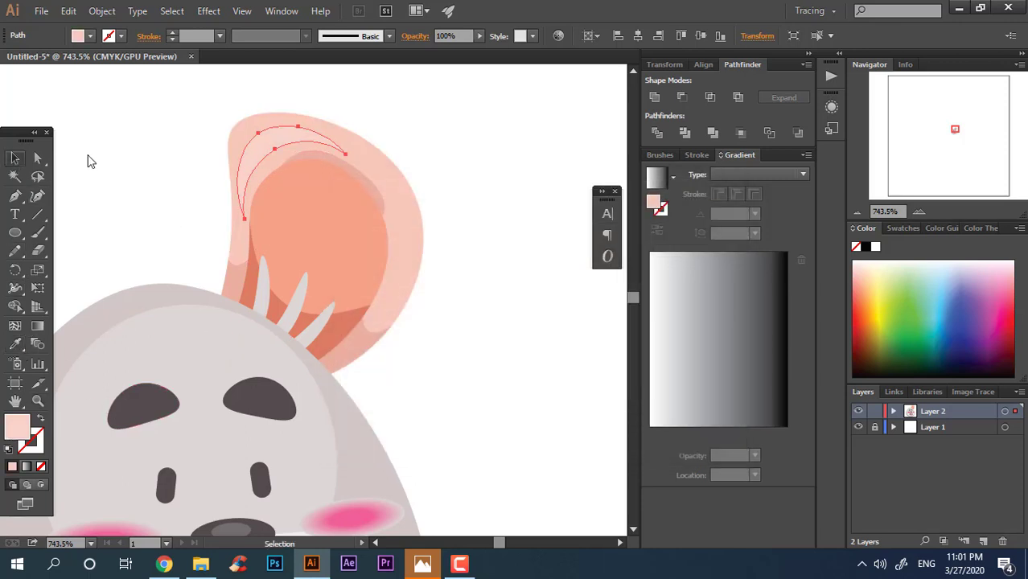
left_click(91, 161)
Draw a closed curved shape with the Pen tool along the ear's left edge, from its upper tip down into the head.
key("z")
left_click_drag(378, 222, 210, 227)
left_click_drag(417, 198, 475, 198)
left_click_drag(293, 205, 254, 251)
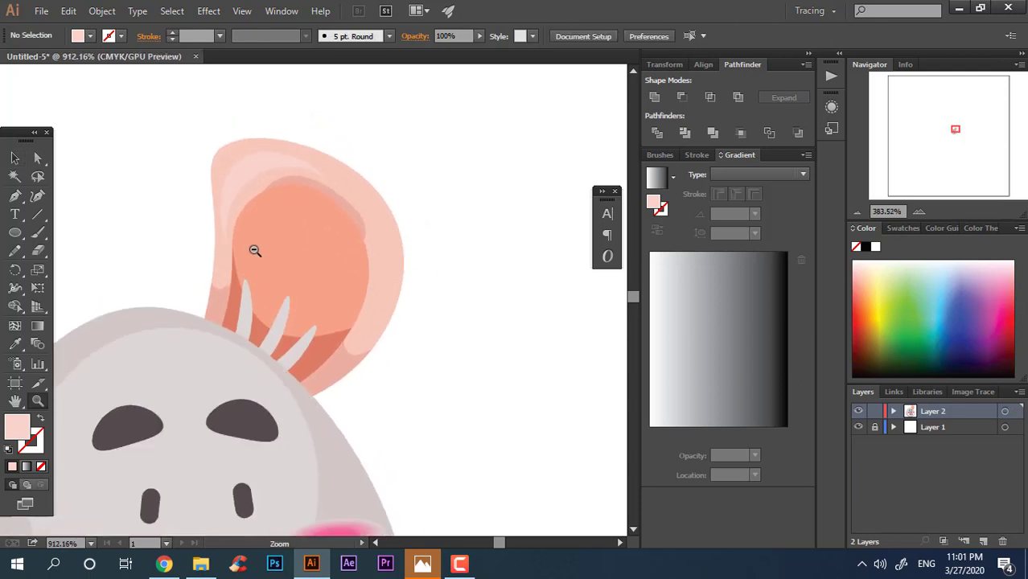
left_click(254, 250, "alt")
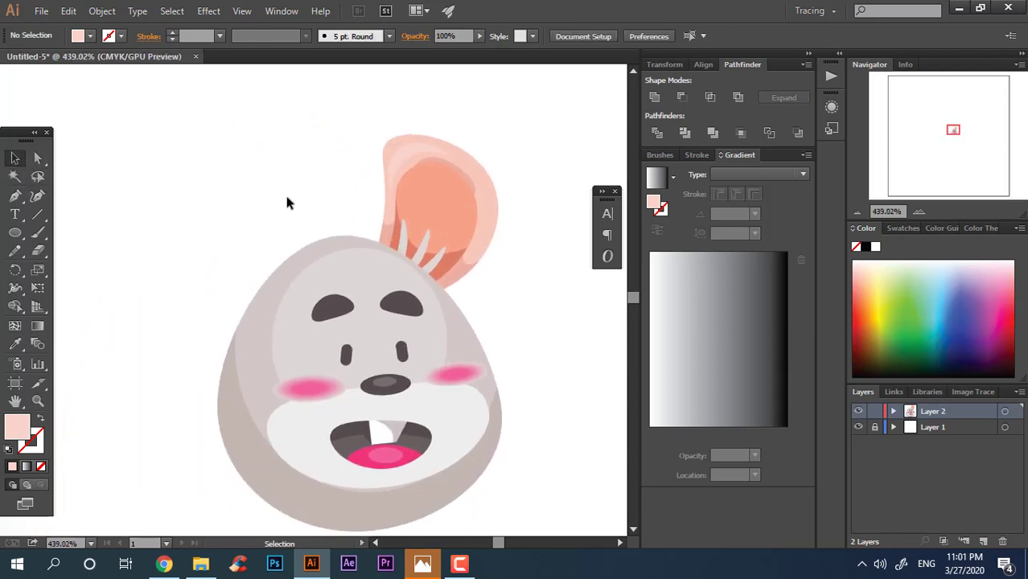
key("z")
left_click_drag(372, 321, 404, 305)
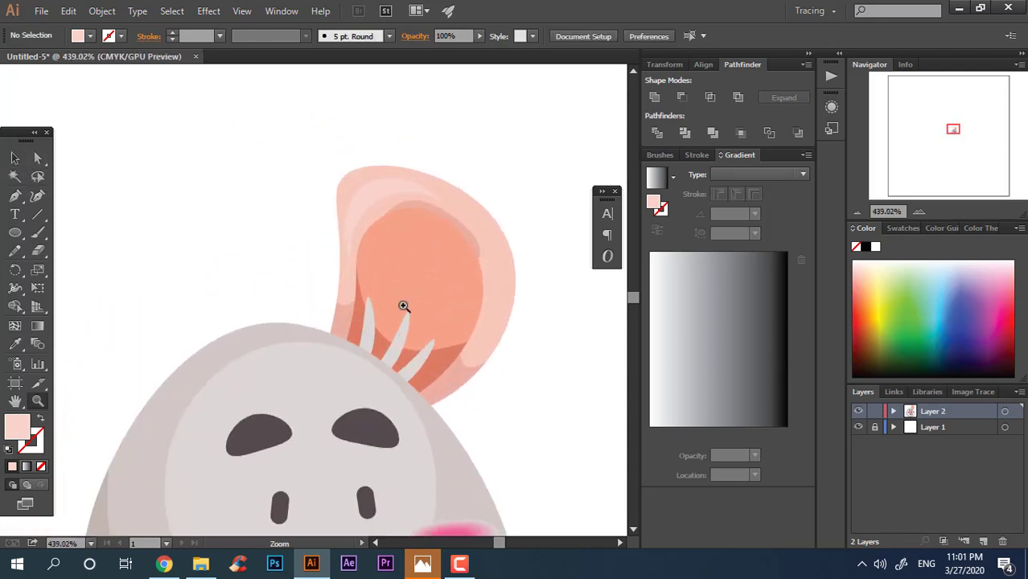
left_click(347, 173)
left_click_drag(331, 231, 346, 279)
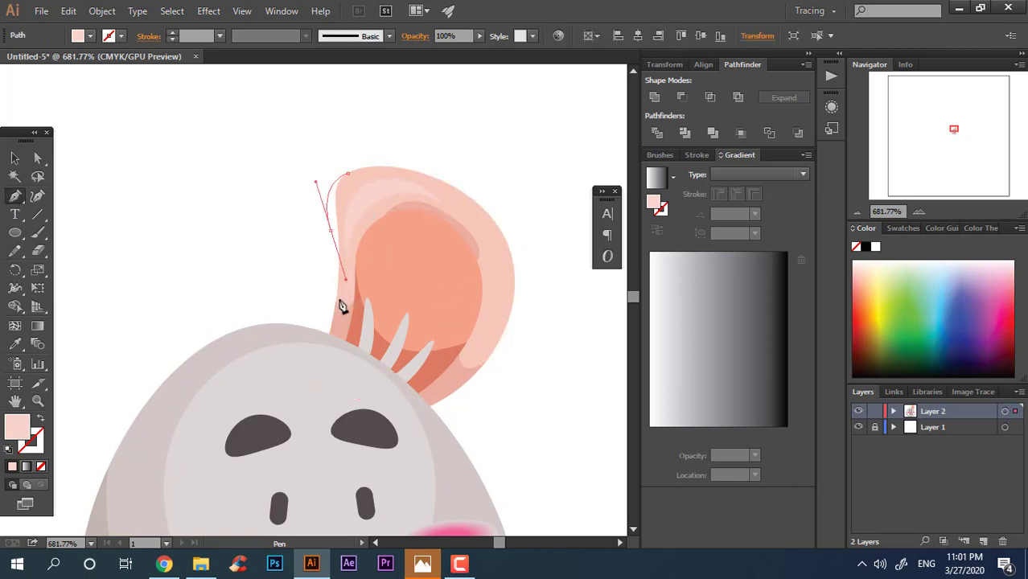
mouse_move(299, 350)
left_mouse_down()
mouse_move(312, 349)
mouse_move(301, 356)
left_mouse_up()
left_click(346, 368)
left_click_drag(347, 173, 348, 198)
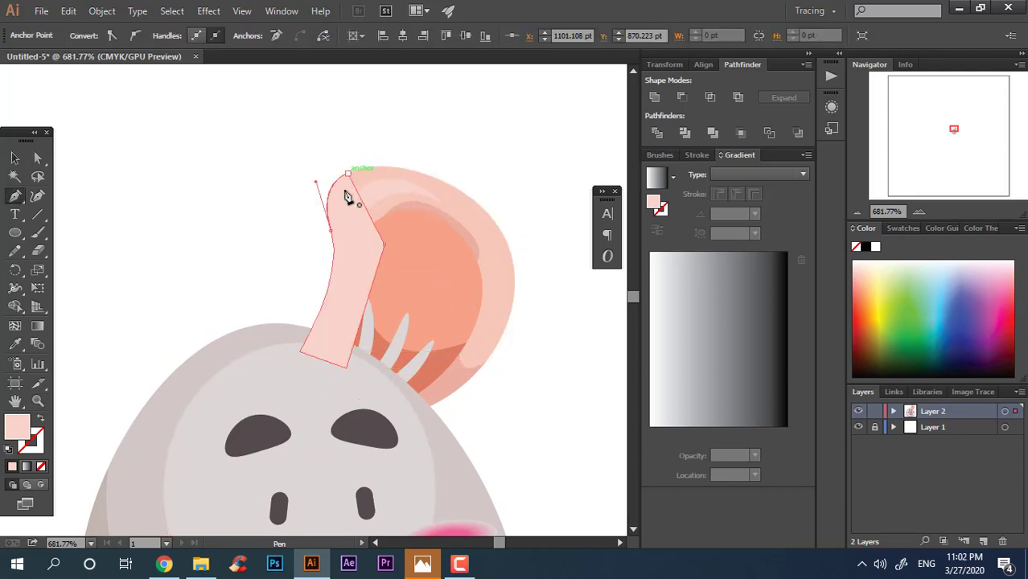
Fill the new ear edge shape with the head's grey and send it behind all the other artwork.
left_click(109, 506)
key("ctrl+shift+[")
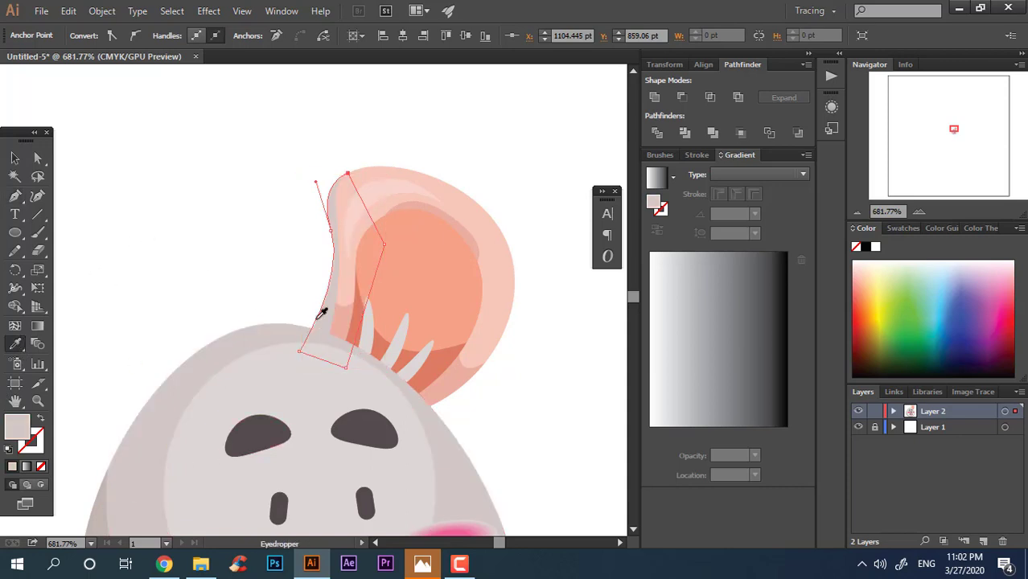
Reshape the grey ear edge with the Curvature tool into a thin rim that flows smoothly into the head.
key("z")
mouse_move(325, 265)
left_mouse_down()
mouse_move(354, 265)
mouse_move(332, 275)
left_mouse_up()
left_click(37, 196)
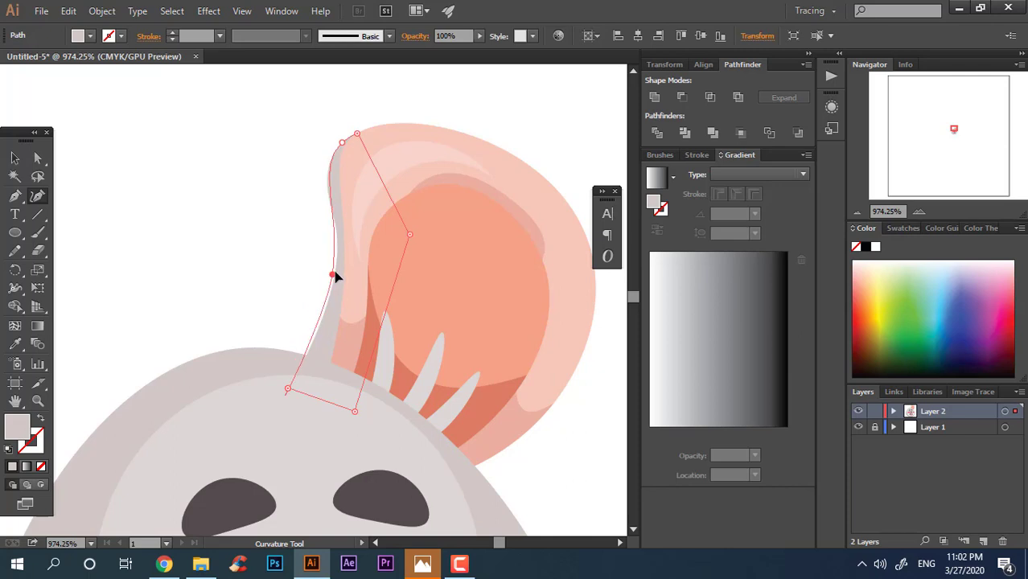
left_click(14, 157)
left_click(112, 182)
Recolour the grey ear edge shape with the darker grey of the head's lower shadow.
key("z")
left_click_drag(340, 160, 143, 131)
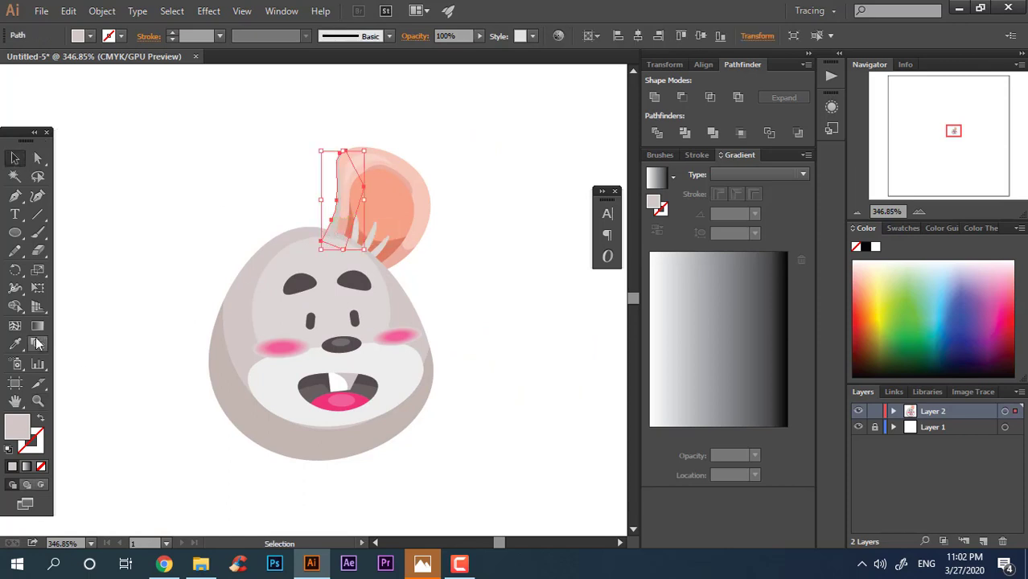
left_click(14, 158)
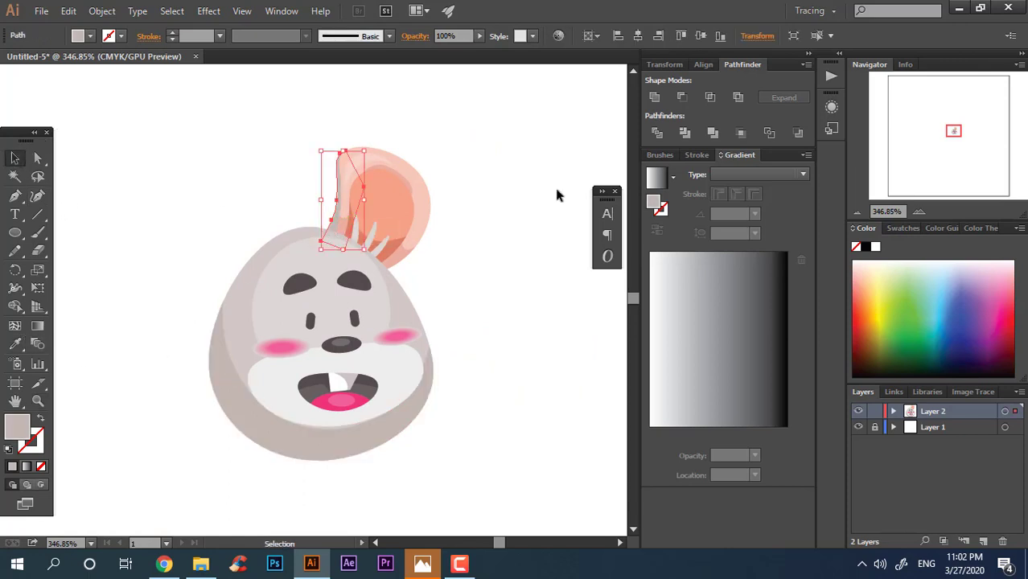
left_click(442, 240)
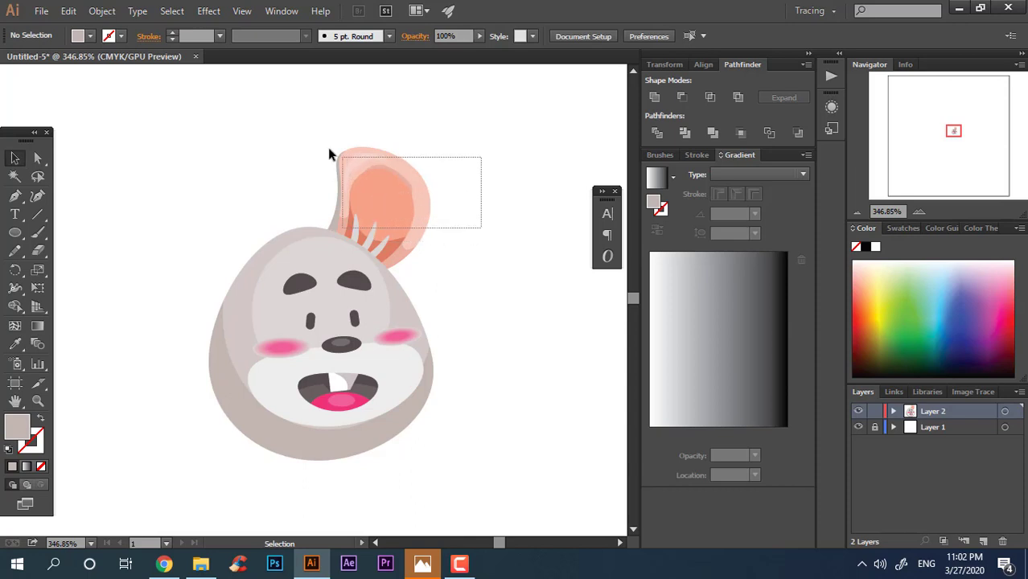
Select all the shapes that make up the ear and group them.
left_click_drag(328, 151, 328, 150)
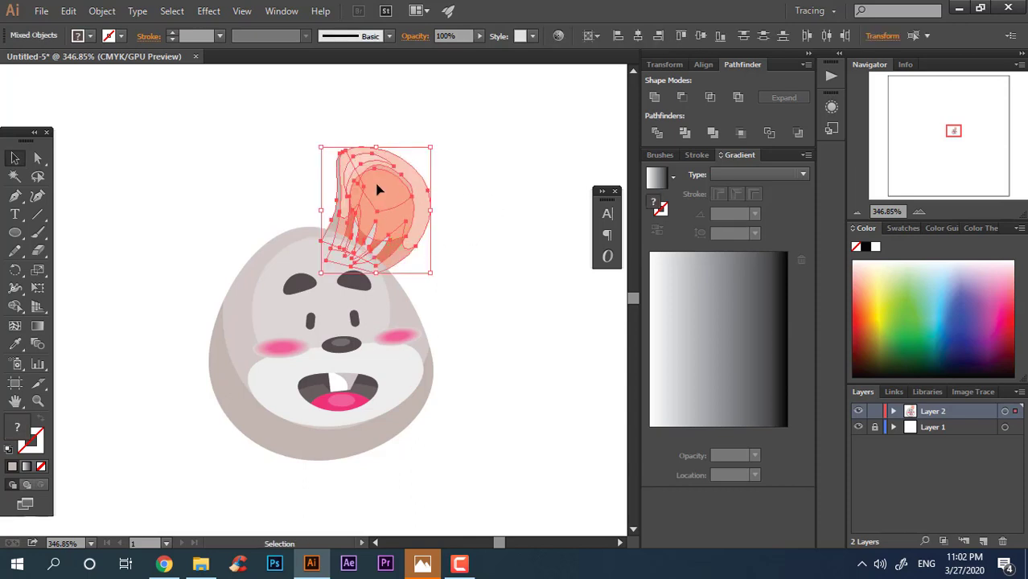
right_click(400, 190)
left_click(471, 255)
key("ctrl+shift+b")
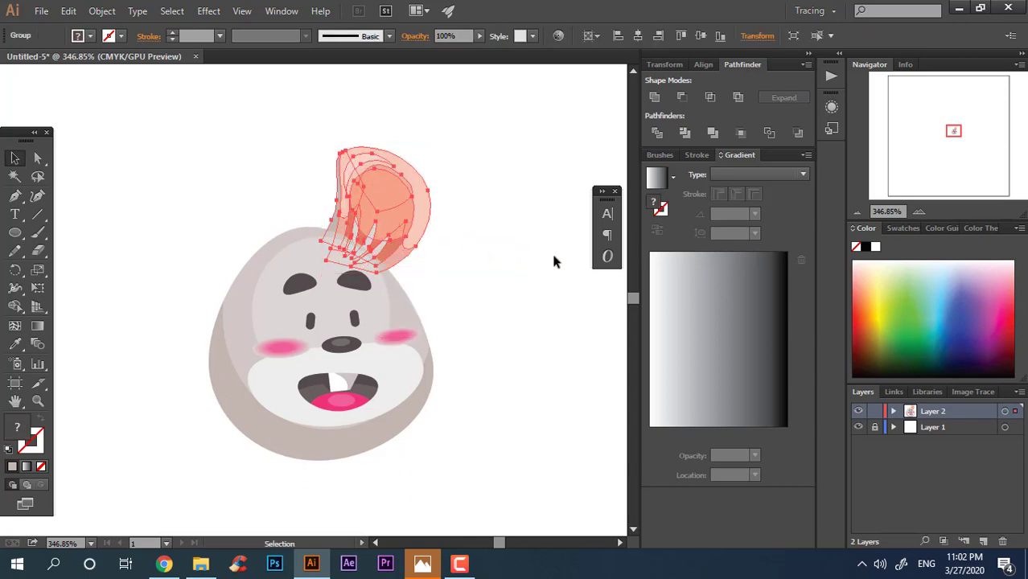
key("ctrl+shift+b")
Duplicate the ear group to the left side of the head and rotate the copy counterclockwise toward the head.
left_click_drag(418, 229, 246, 233)
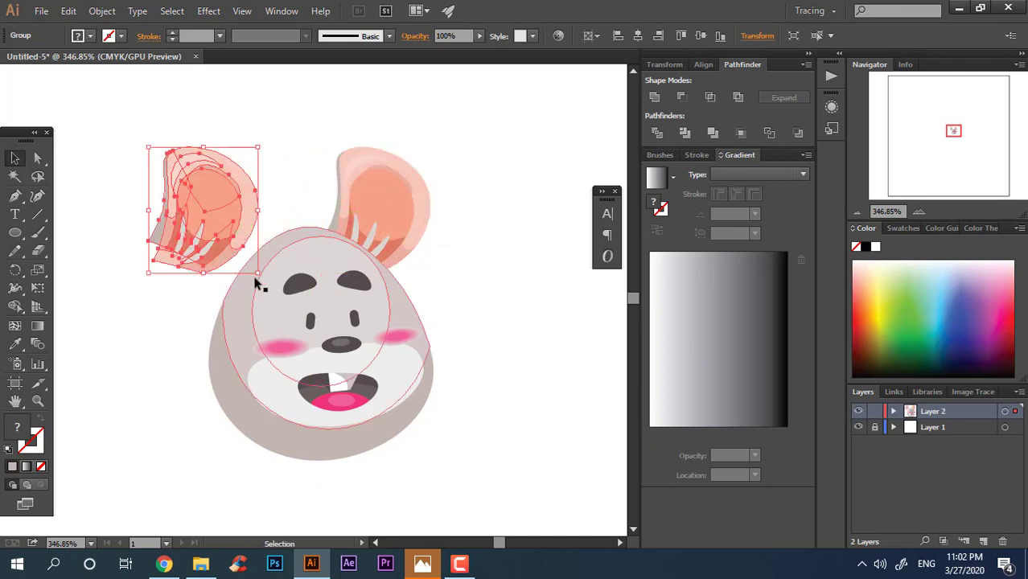
left_click_drag(257, 272, 320, 211)
left_click_drag(199, 218, 230, 236)
left_click(427, 310)
Tilt the left ear slightly further and move it outward and down against the side of the head.
key("z")
left_click_drag(452, 296, 0, 113)
left_click(14, 160)
left_click(241, 210)
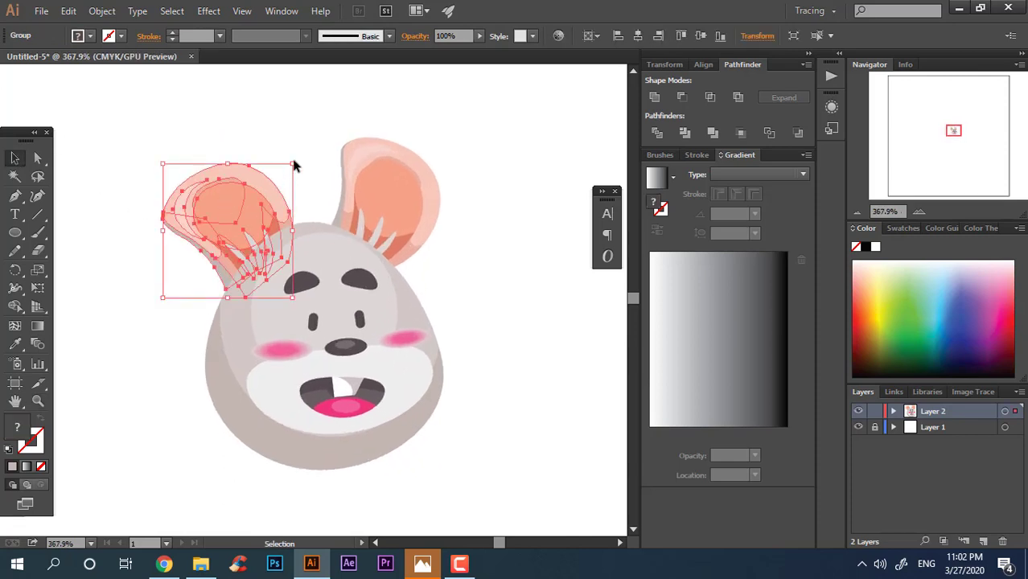
left_click_drag(242, 228, 218, 256)
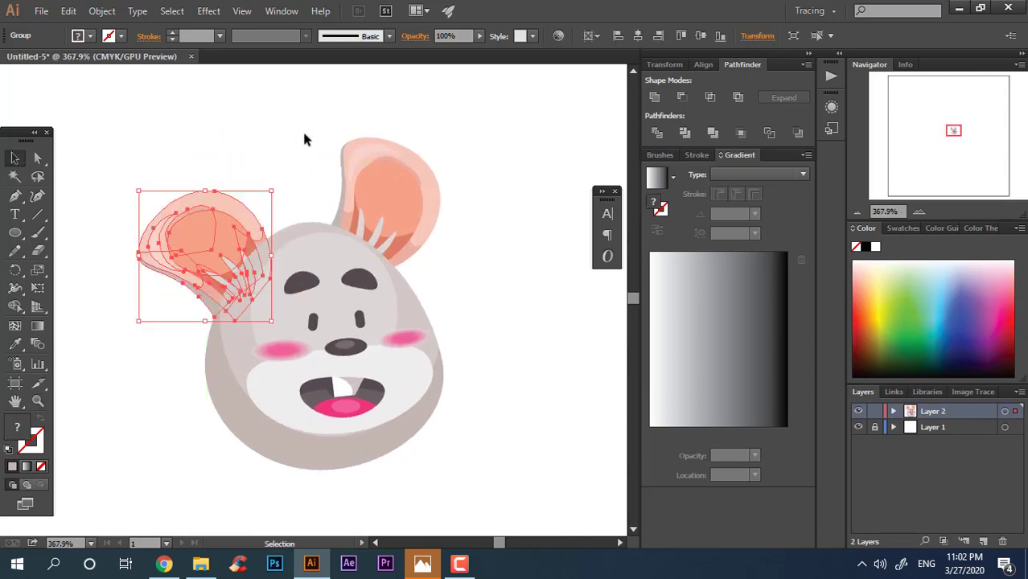
left_click(302, 128)
Rotate the right ear slightly clockwise and nudge it outward on the head.
key("z")
left_click_drag(370, 182, 397, 281)
left_click(397, 281)
left_click_drag(248, 183, 301, 215)
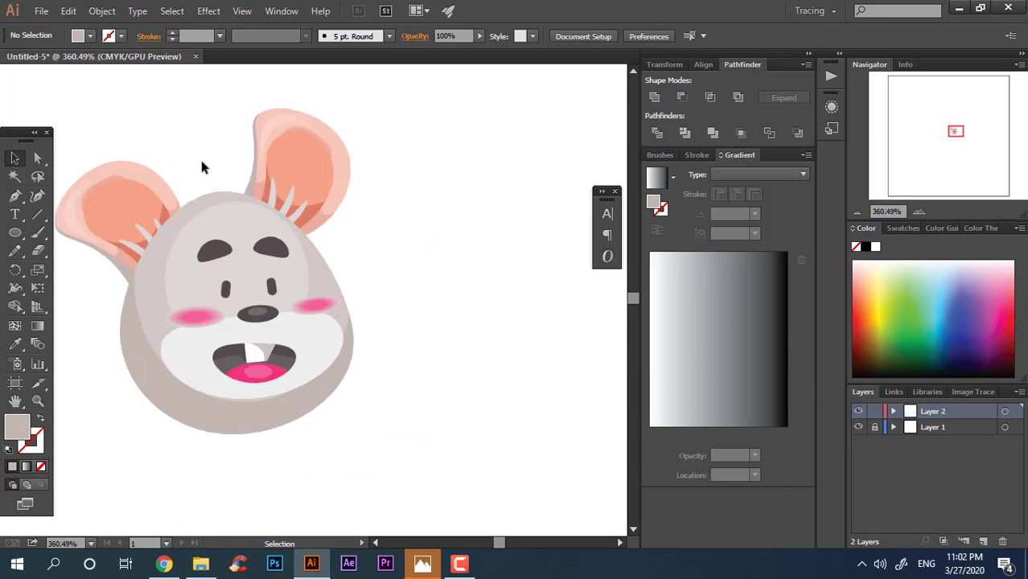
left_click_drag(202, 166, 356, 177)
left_click_drag(357, 100, 365, 108)
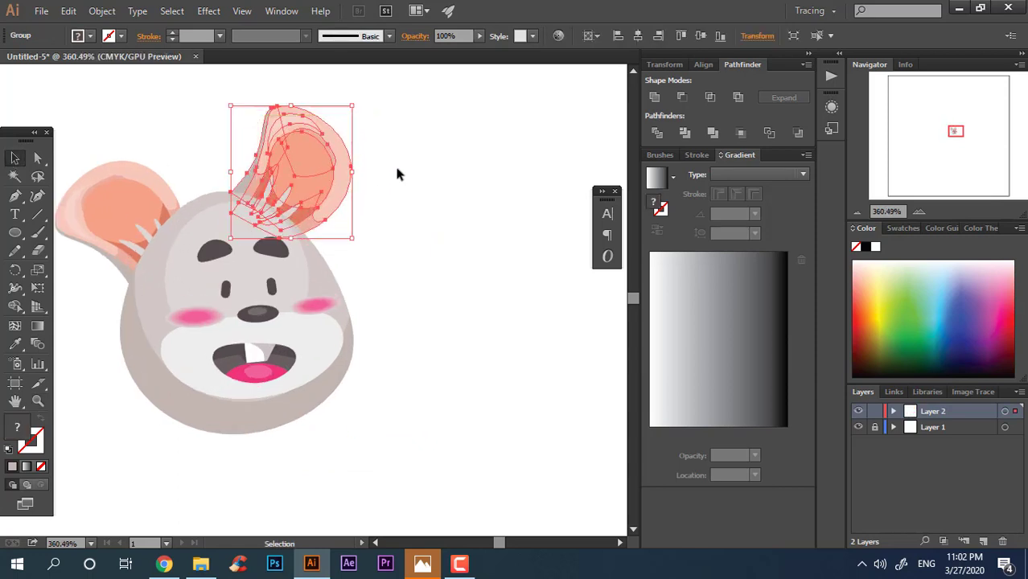
left_click(398, 174)
left_click_drag(344, 200, 356, 201)
left_click(402, 283)
Reflect the left ear group across the vertical axis.
left_click_drag(402, 284, 482, 306)
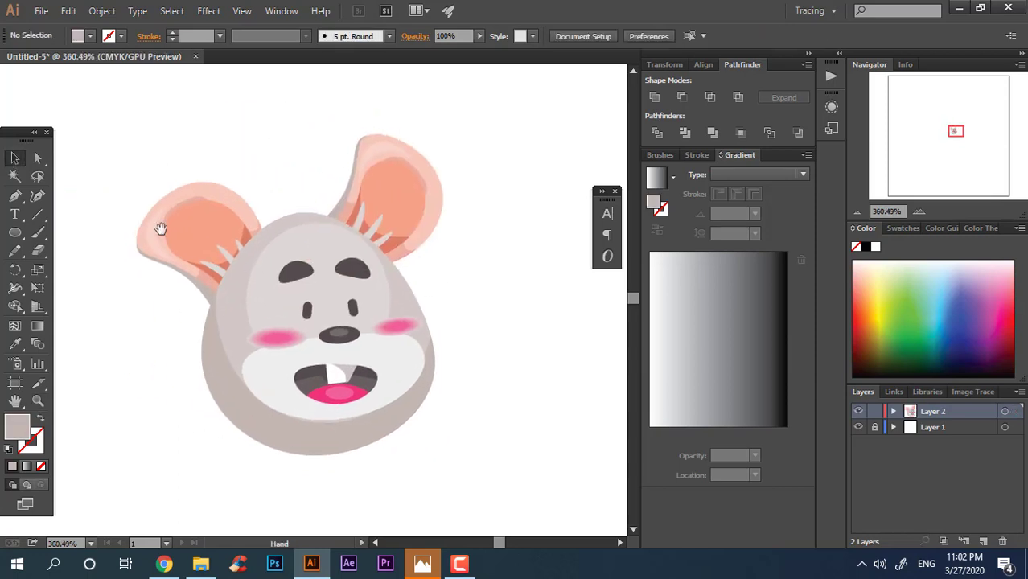
left_click(212, 236)
right_click(194, 244)
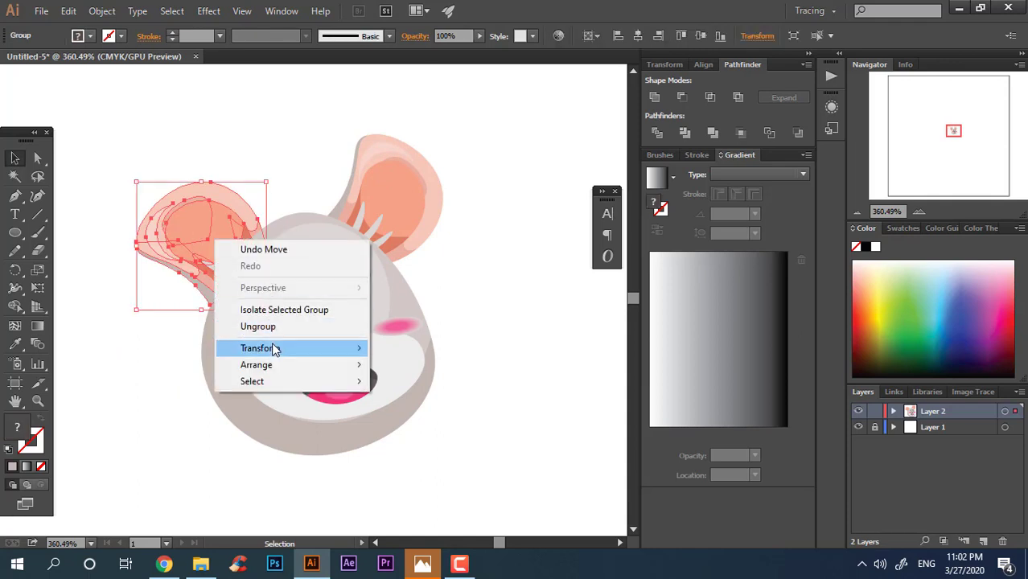
mouse_move(270, 349)
left_click(470, 408)
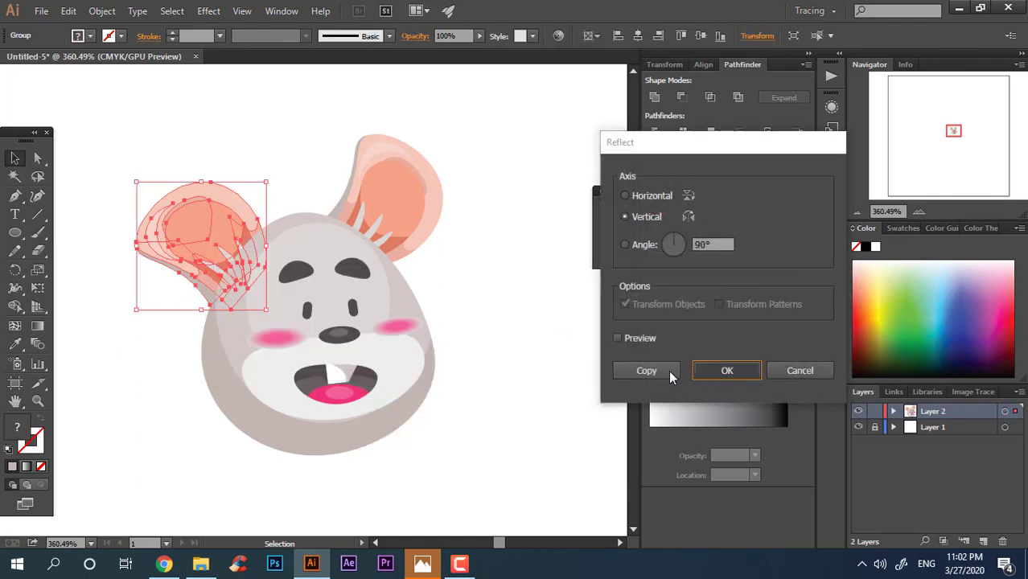
left_click(666, 370)
left_click(503, 339)
Rotate the reflected left ear counterclockwise and nudge it so its base tucks behind the head.
key("ctrl+a")
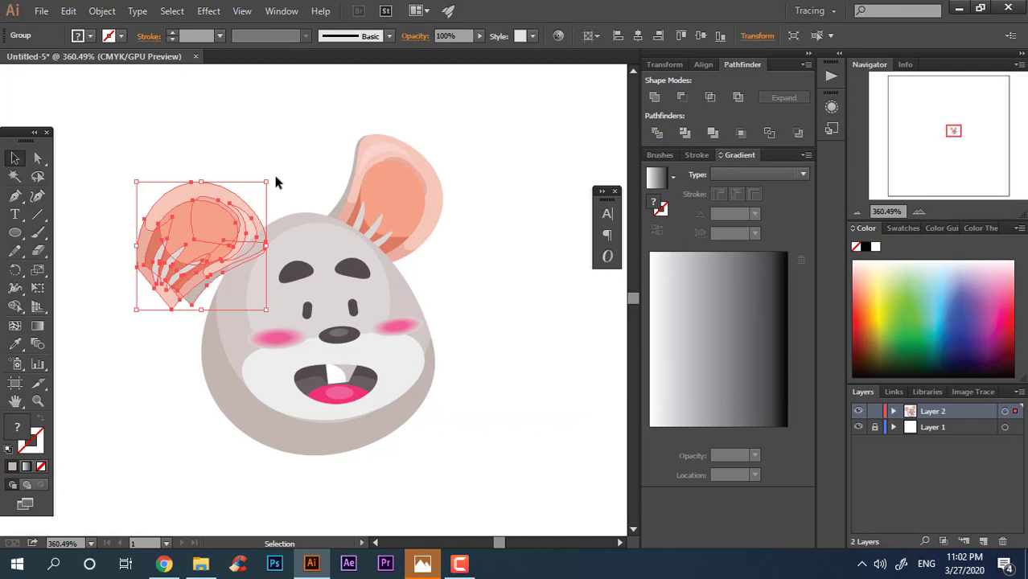
left_click_drag(275, 182, 145, 113)
left_click(289, 177)
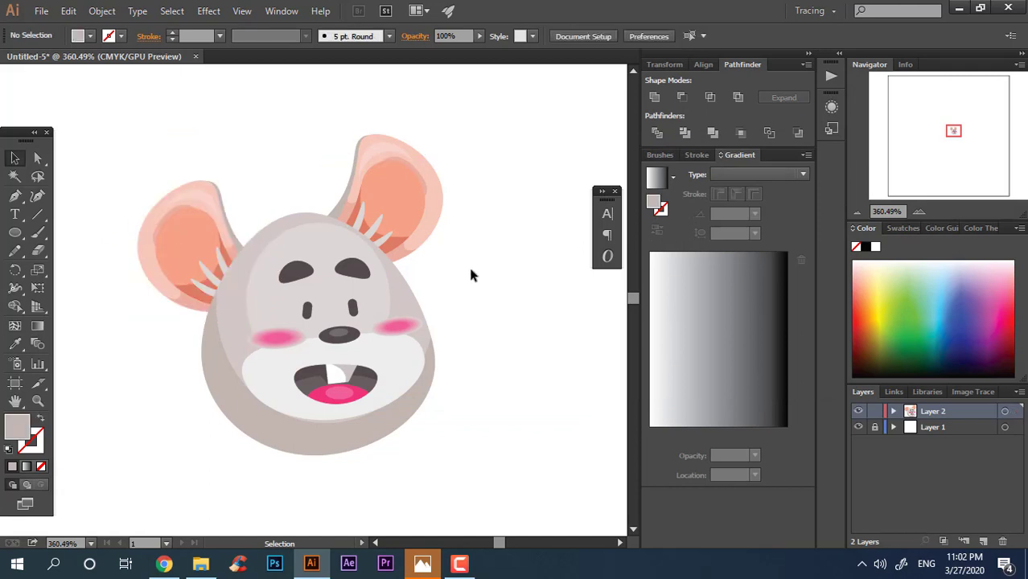
left_click(225, 225)
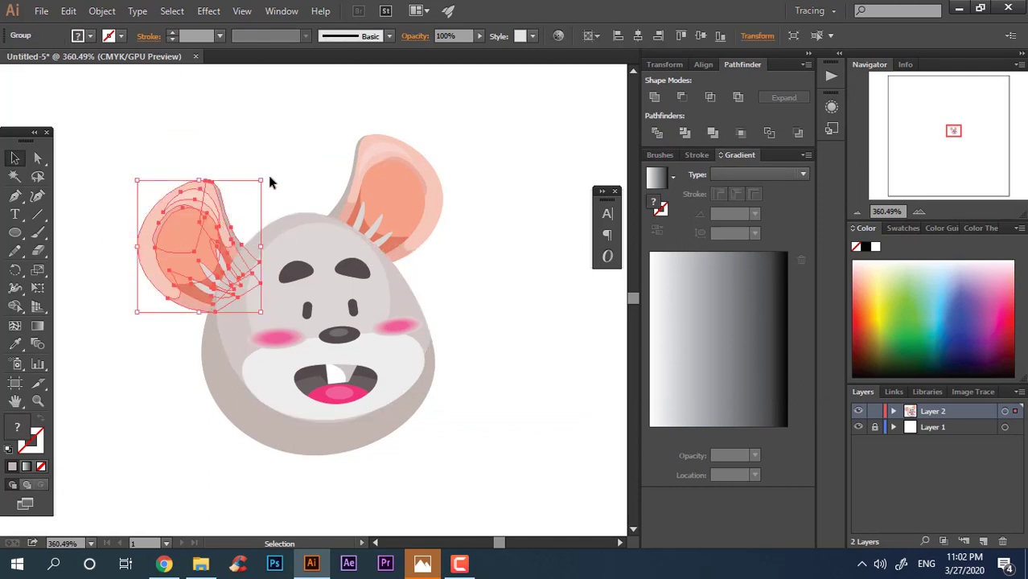
left_click_drag(257, 171, 271, 151)
left_click(271, 151)
left_click_drag(195, 231, 186, 226)
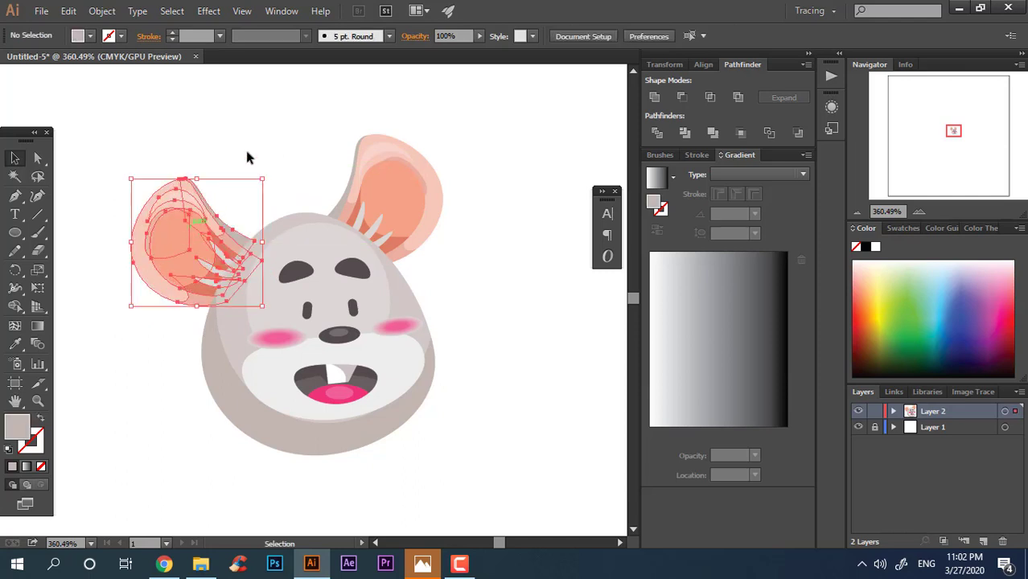
left_click(246, 150)
Draw a small upright grey ellipse overlapping the top edge of the head between the ears.
left_click_drag(330, 170, 340, 191)
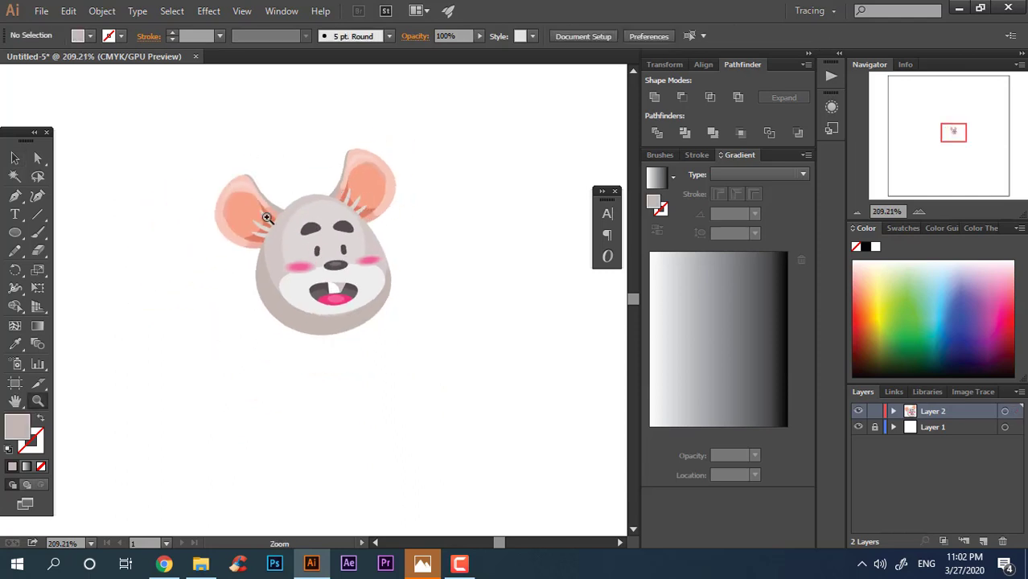
mouse_move(267, 217)
left_mouse_down()
mouse_move(413, 234)
mouse_move(429, 295)
left_mouse_up()
mouse_move(339, 232)
left_mouse_down()
mouse_move(525, 386)
mouse_move(595, 402)
left_mouse_up()
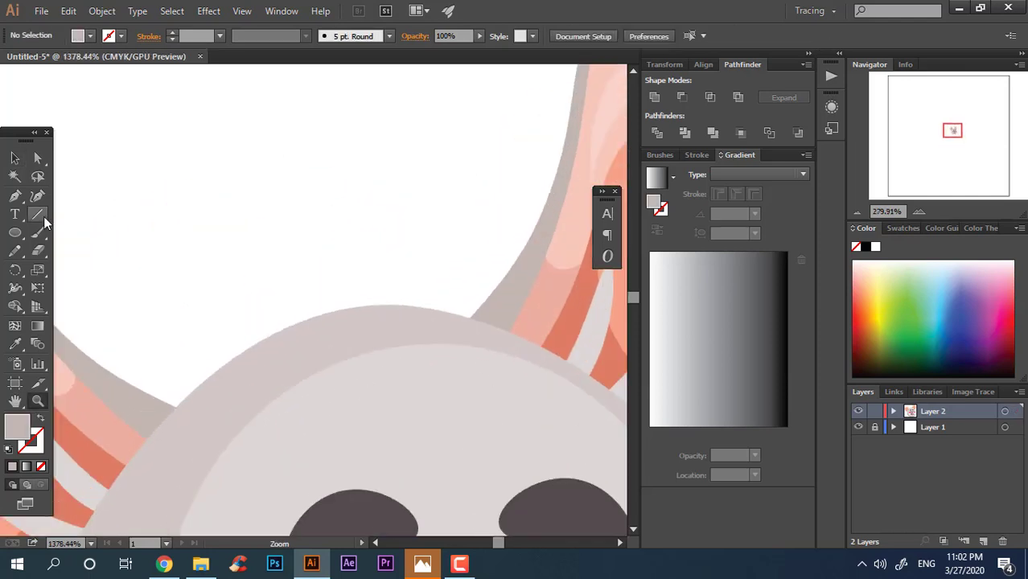
left_click_drag(292, 283, 376, 392)
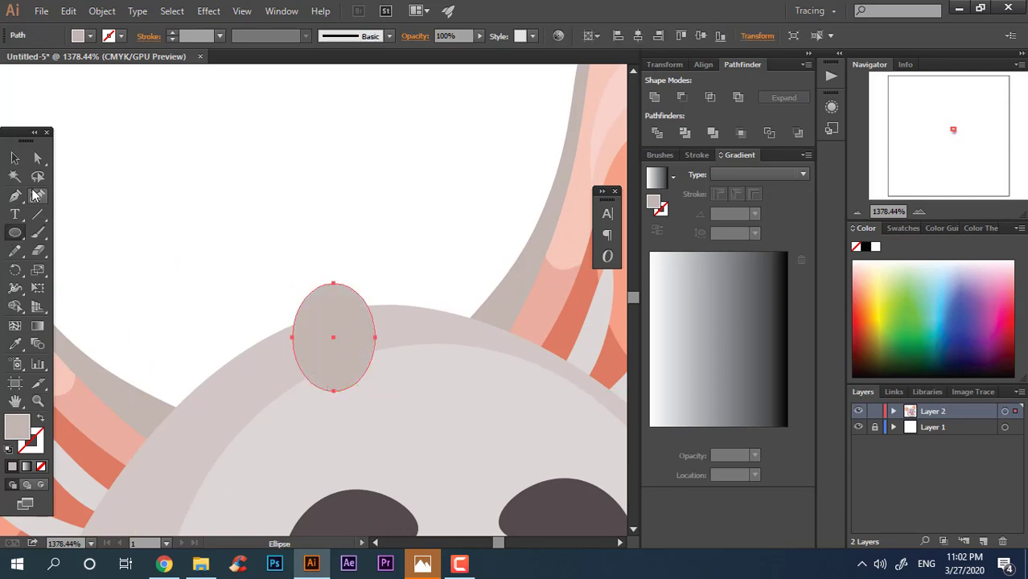
Move the small ellipse up and outward onto the head's top edge and fill it with the grey sampled from the head.
key("v")
left_click_drag(337, 333, 304, 293)
key("z")
left_click_drag(378, 338, 258, 463)
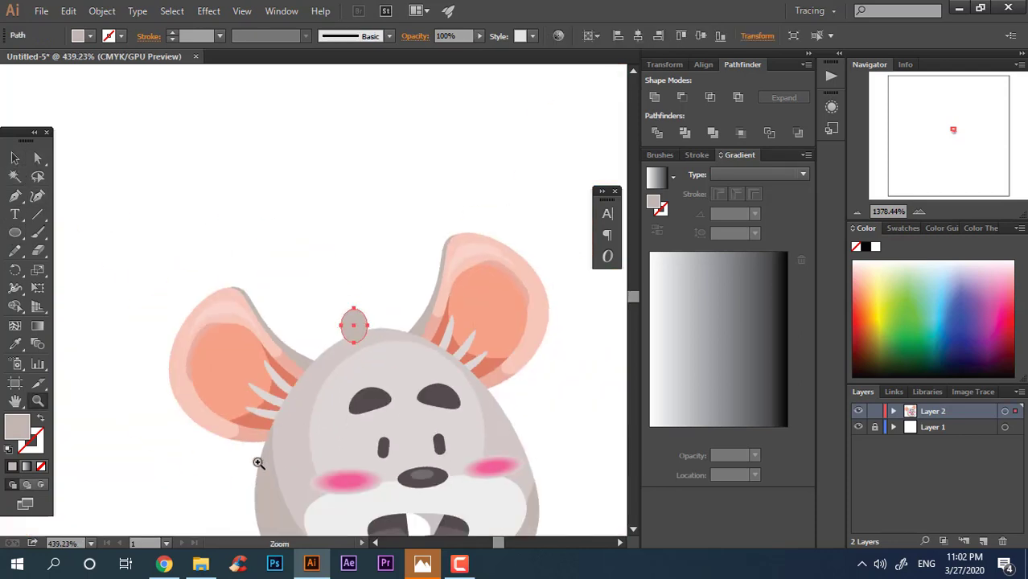
left_click(374, 338)
key("z")
left_click_drag(395, 339, 515, 354)
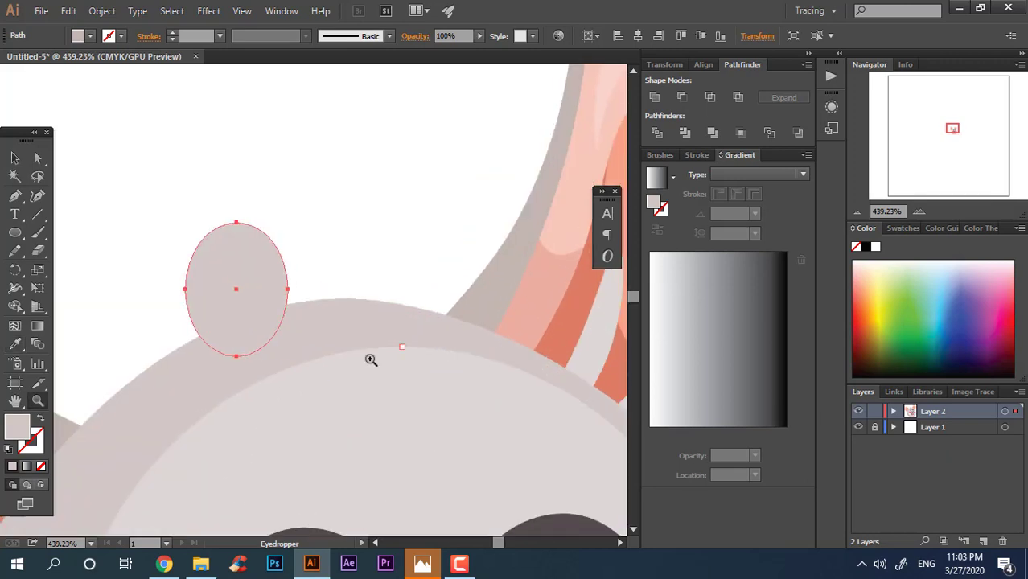
Stretch the ellipse taller and shift its side anchor points sideways and down to form a rounded hair lock.
left_click(16, 158)
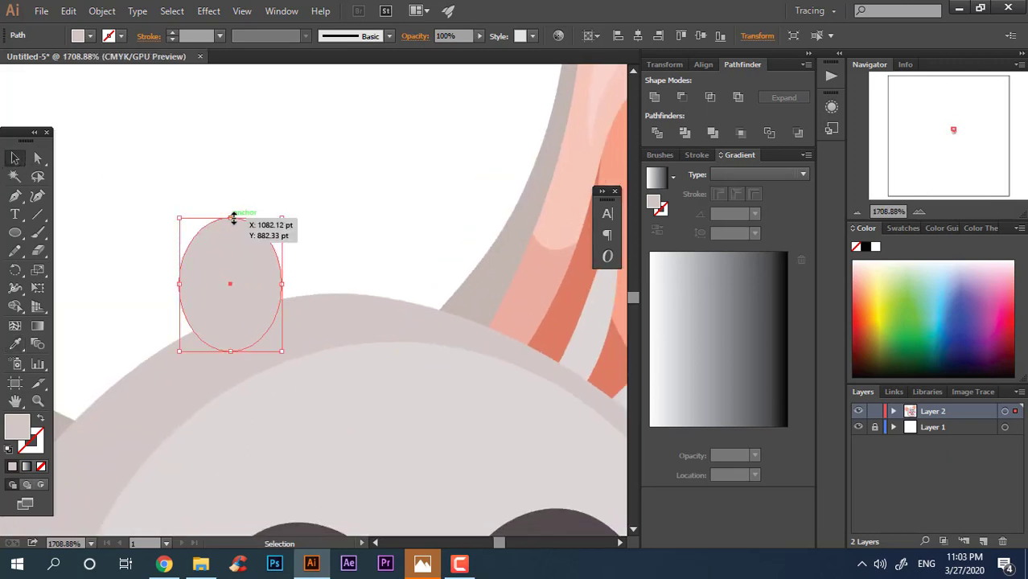
left_click_drag(232, 218, 231, 174)
left_click(41, 160)
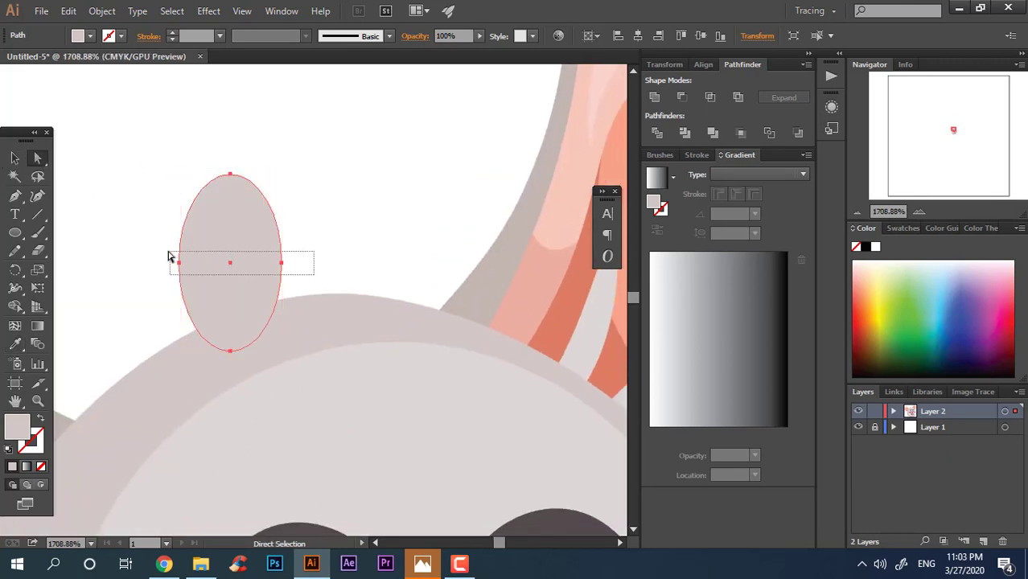
left_click_drag(314, 274, 169, 257)
left_click_drag(281, 263, 202, 299)
left_click(15, 158)
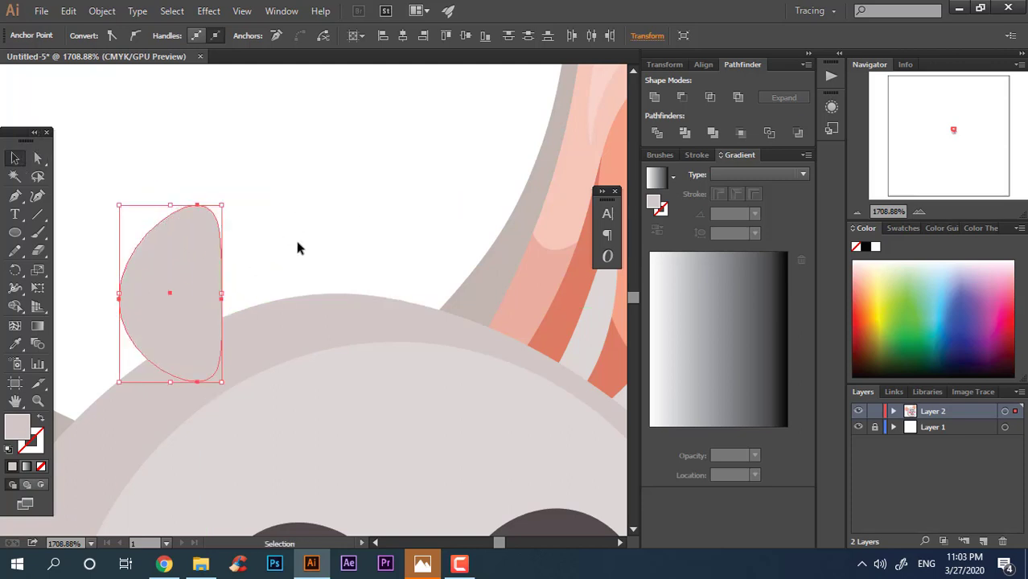
Rotate the hair lock counterclockwise on the head and place a duplicate of it beside it.
left_click(225, 202)
left_click(149, 248)
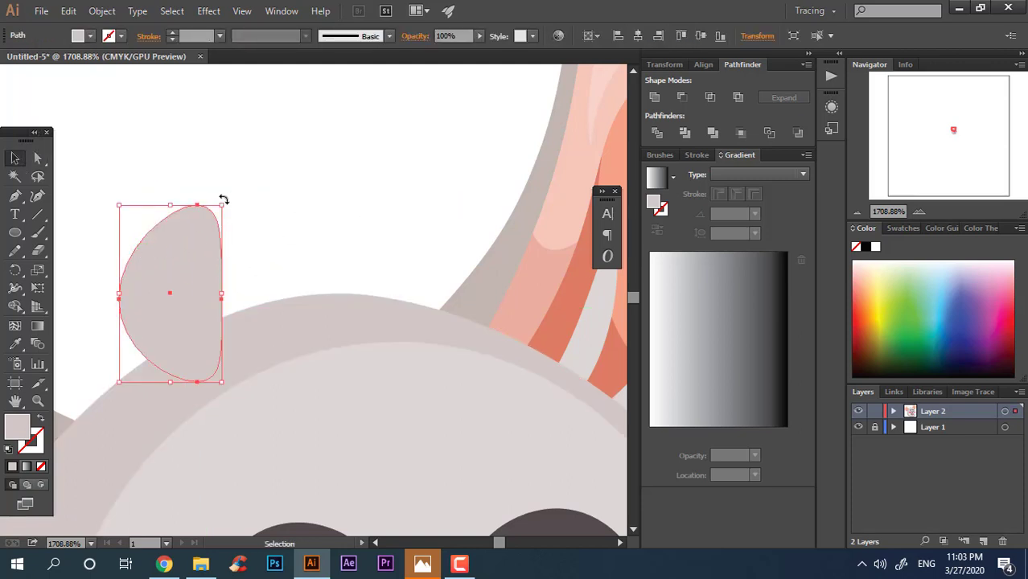
left_click_drag(224, 200, 156, 188)
left_click(206, 211)
left_click_drag(182, 222, 258, 200)
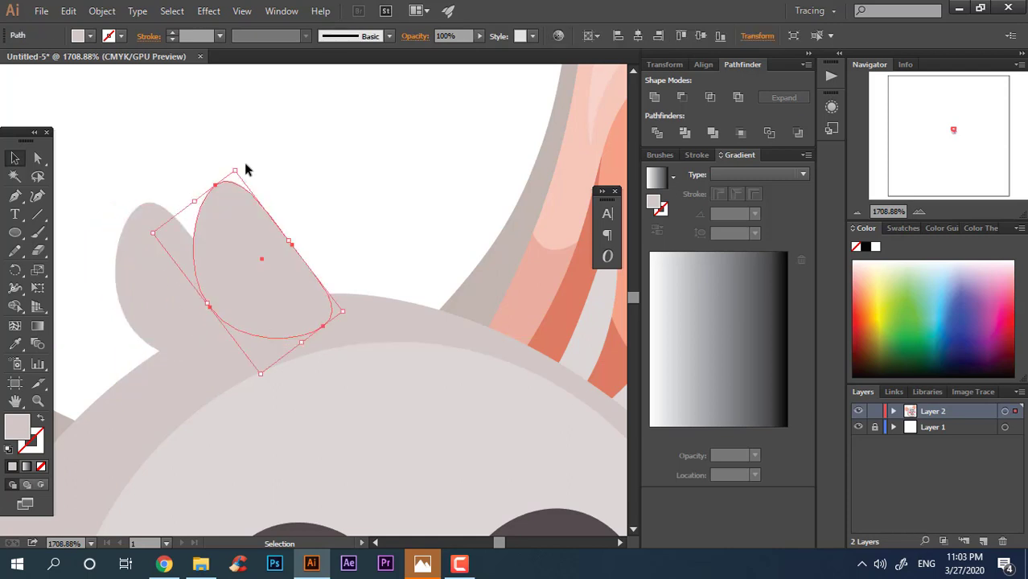
Rotate the second lock clockwise and add a third copy beside it, rotated further clockwise, to fan out the tuft.
left_click(237, 167)
left_click(231, 211)
left_click_drag(239, 165, 283, 173)
left_click_drag(272, 253, 328, 224)
left_click(299, 207)
left_click_drag(356, 150, 399, 184)
left_click_drag(344, 234, 367, 240)
Unite the three hair locks into one shape and nudge the tuft down onto the top of the head.
key("ctrl+a")
left_click(653, 98)
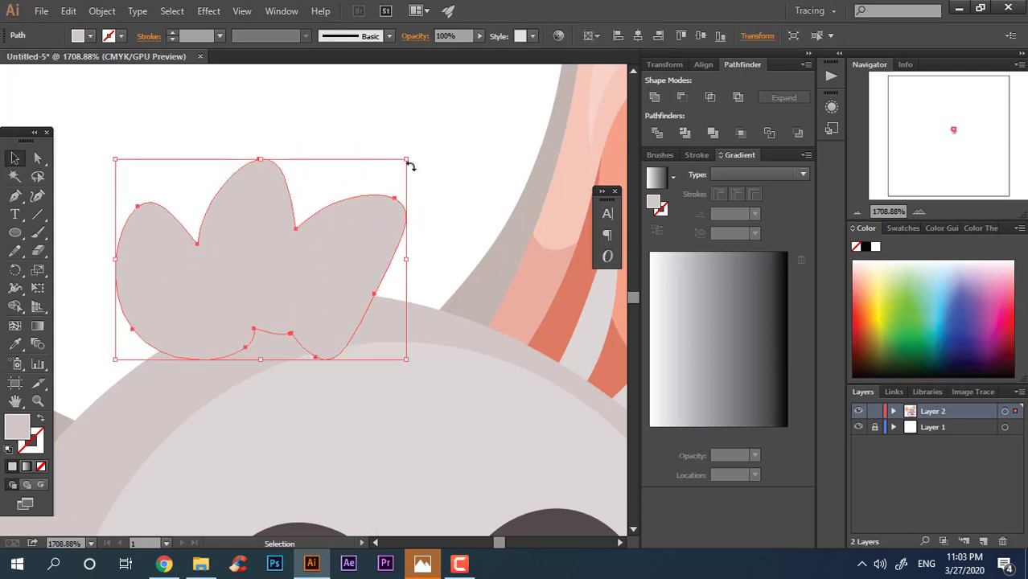
left_click(457, 181)
key("z")
left_click_drag(457, 181, 80, 242)
left_click_drag(345, 233, 515, 254)
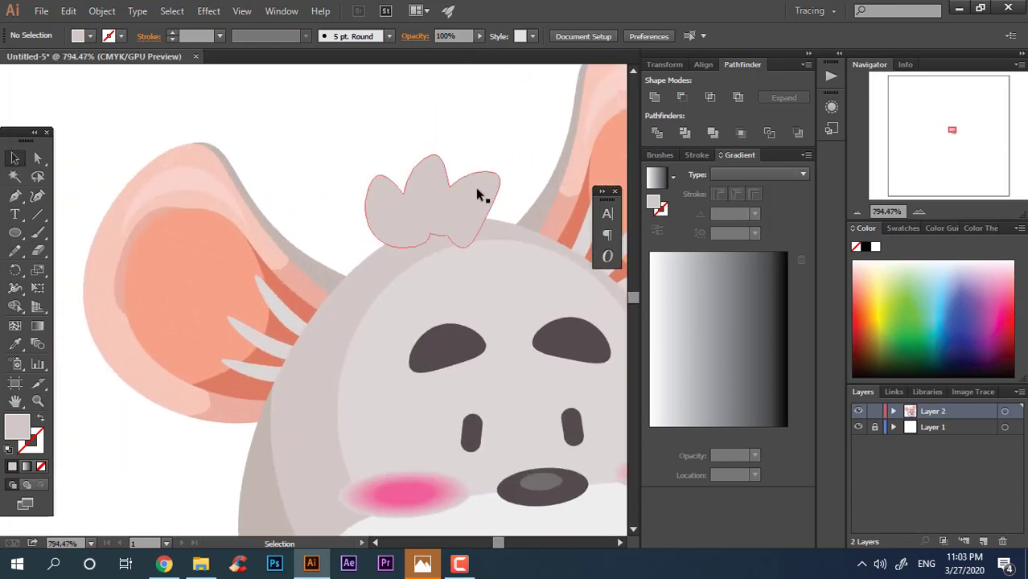
left_click_drag(477, 196, 477, 207)
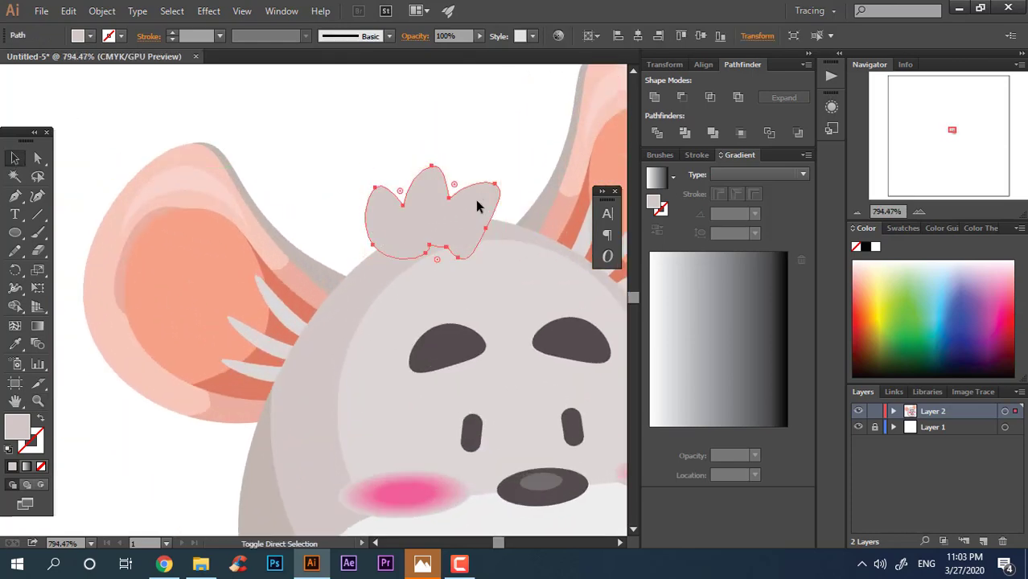
left_click(446, 117)
Draw a large upright ellipse for the body, position it below the face, and send it behind the head.
key("z")
left_click_drag(483, 152, 354, 181)
left_click_drag(354, 181, 134, 176)
left_click_drag(434, 193, 308, 203)
left_click_drag(430, 257, 385, 257)
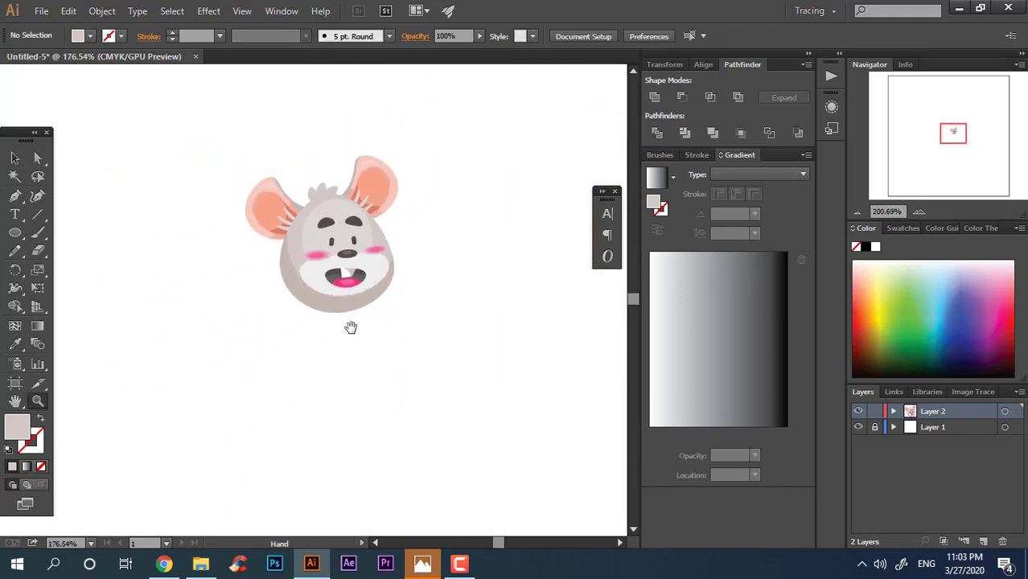
left_click_drag(351, 326, 377, 326)
left_click_drag(365, 321, 536, 375)
left_click_drag(473, 314, 403, 352)
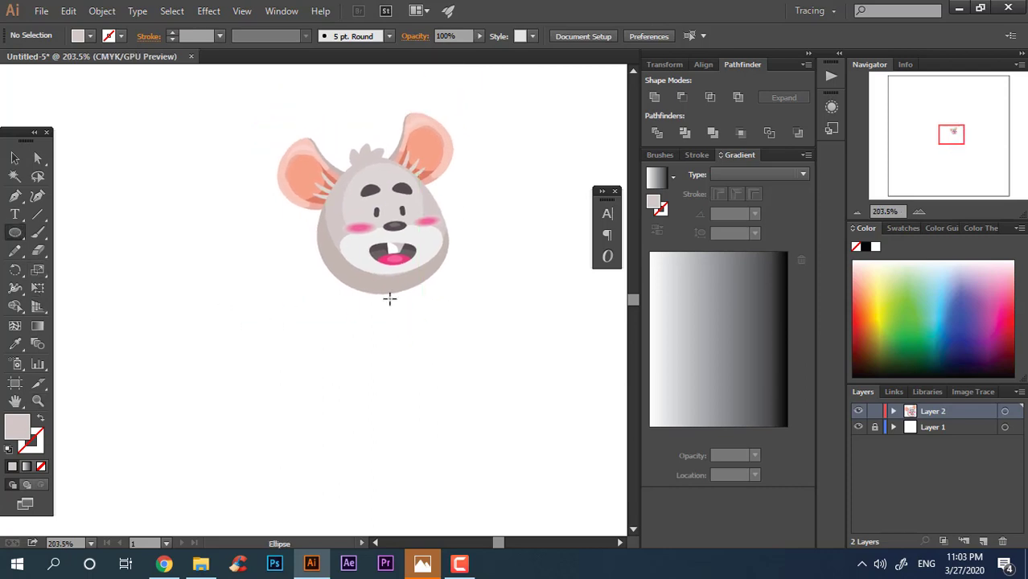
left_click_drag(336, 255, 499, 427)
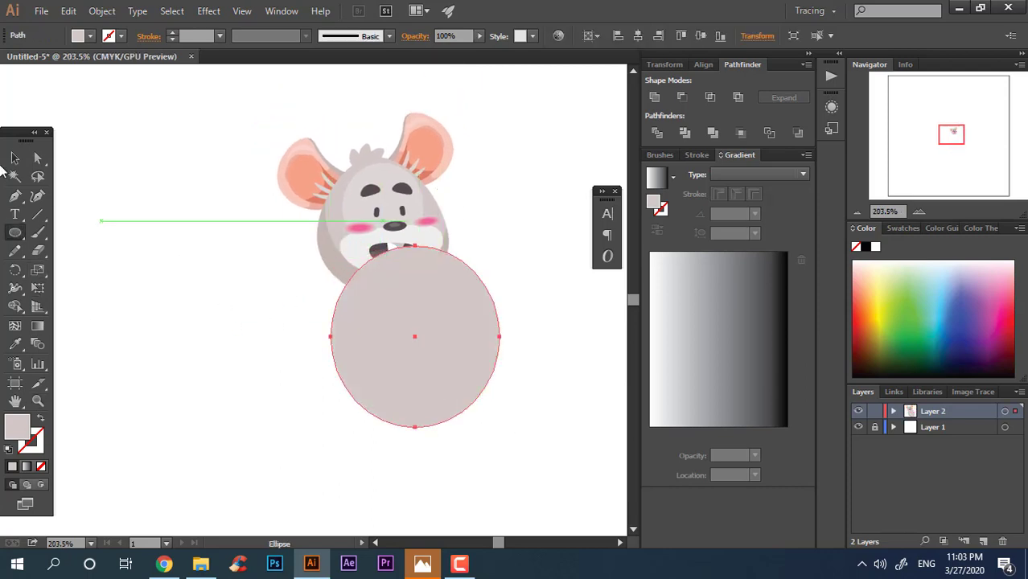
key("v")
left_click_drag(434, 365, 400, 350)
key("ctrl+shift+bracketleft")
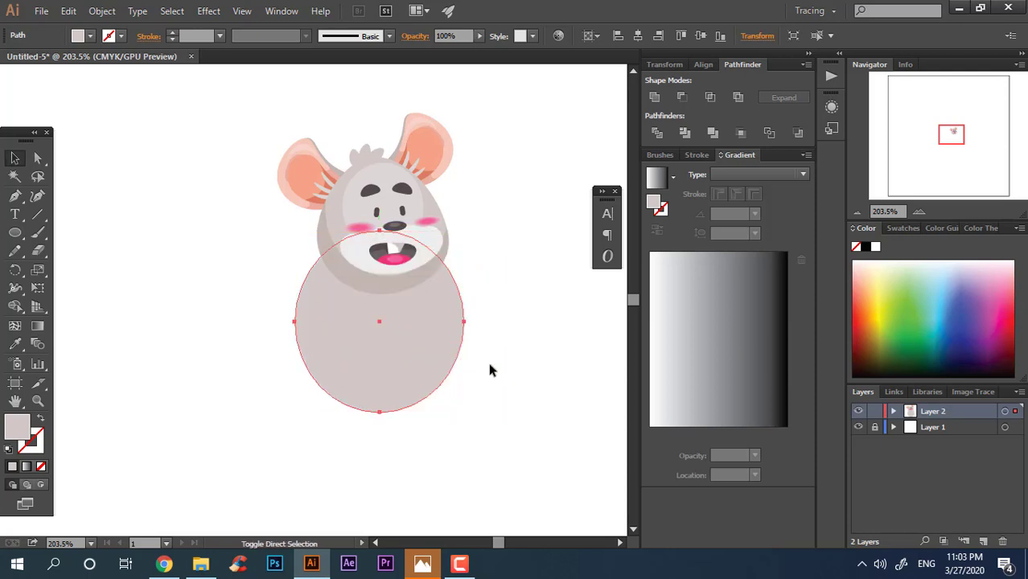
Lower the body ellipse's two side anchor points to give it a pear shape with a wide base.
left_click(37, 159)
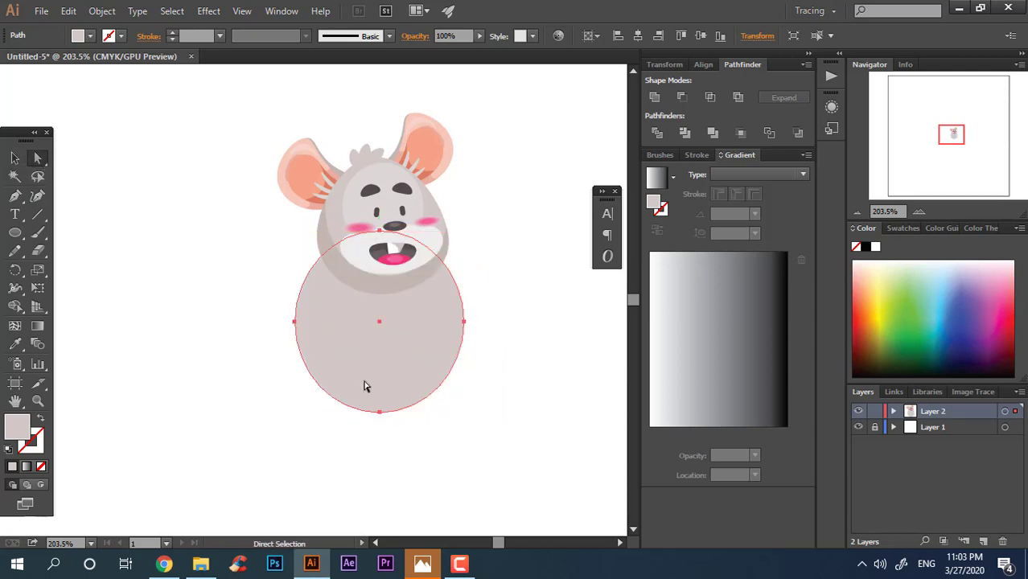
left_click_drag(459, 321, 192, 315)
left_click_drag(468, 330, 473, 361)
left_click(14, 158)
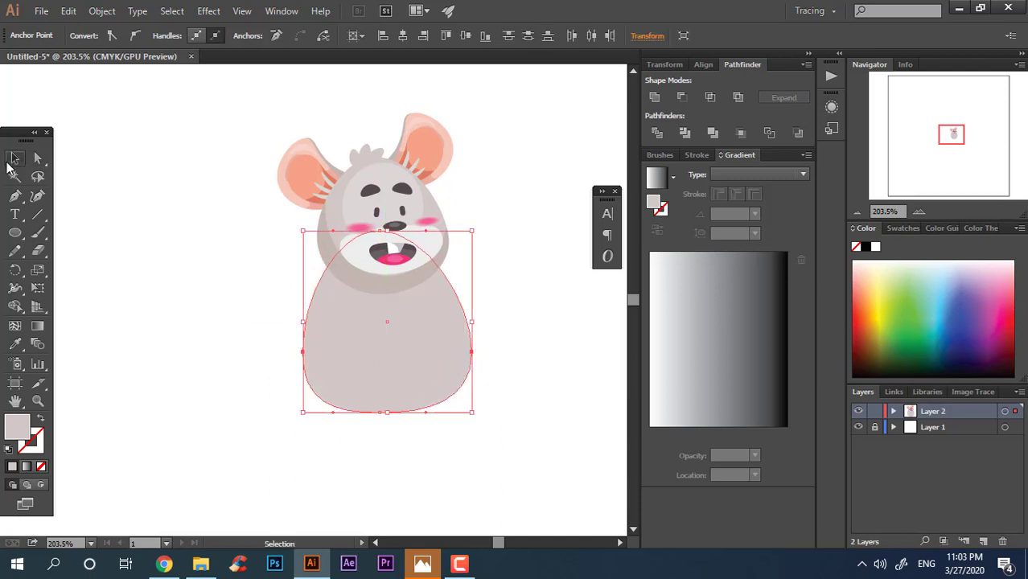
left_click(474, 438)
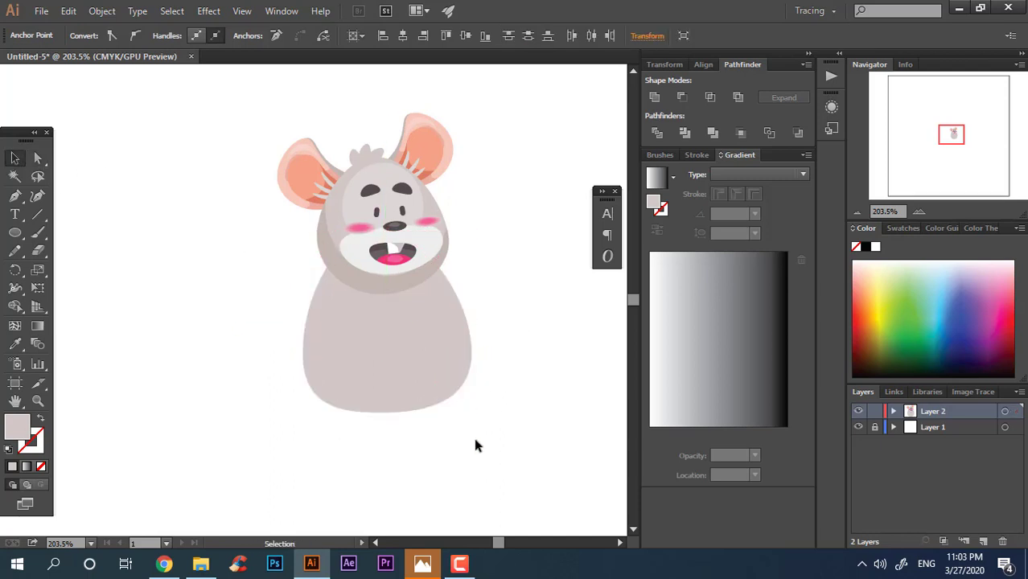
Group all the head artwork, leaving the body out of the group.
left_click_drag(500, 314, 161, 66)
left_click(415, 366, "shift")
right_click(418, 235)
left_click(492, 307)
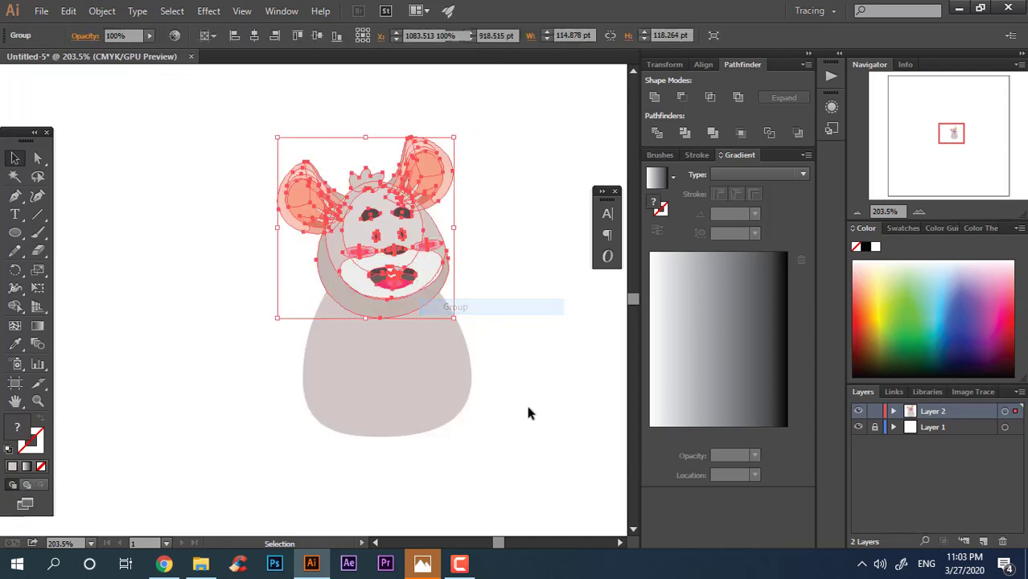
left_click(527, 412)
Fill the body with the grey sampled from the head's shadow and darken that fill in the color picker.
left_click(459, 404)
key("z")
left_click_drag(502, 449, 554, 465)
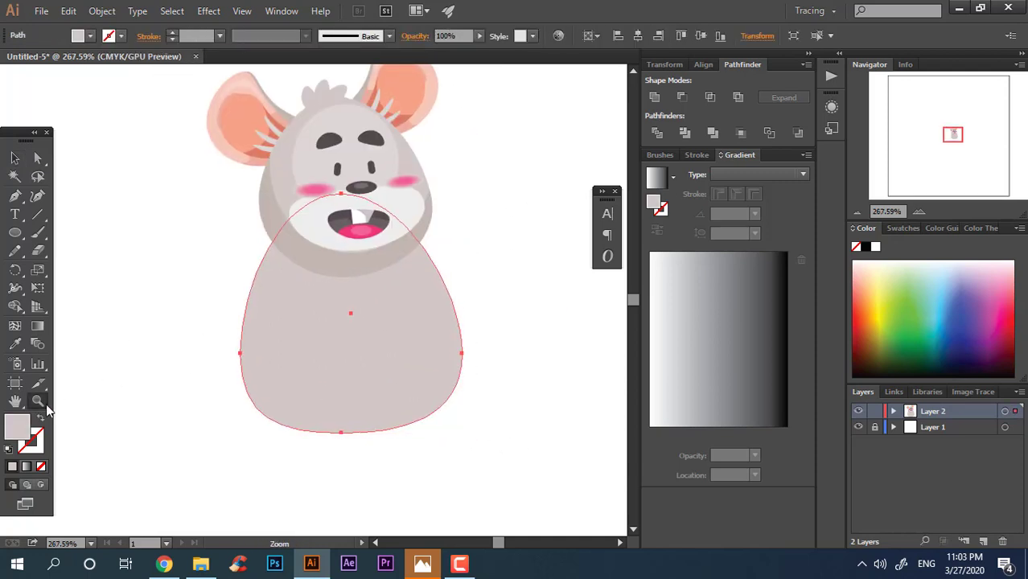
left_click(310, 190)
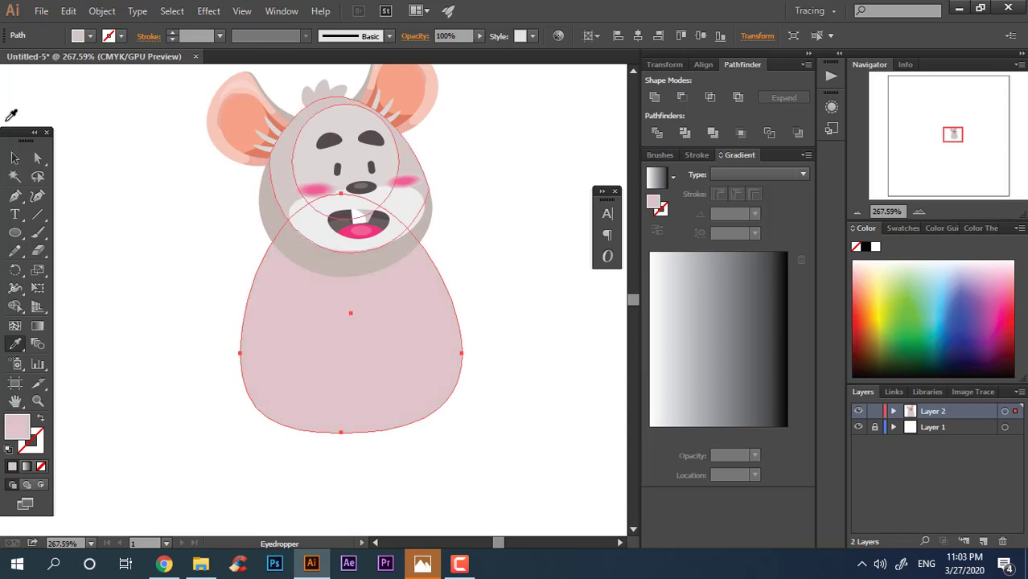
left_click(15, 158)
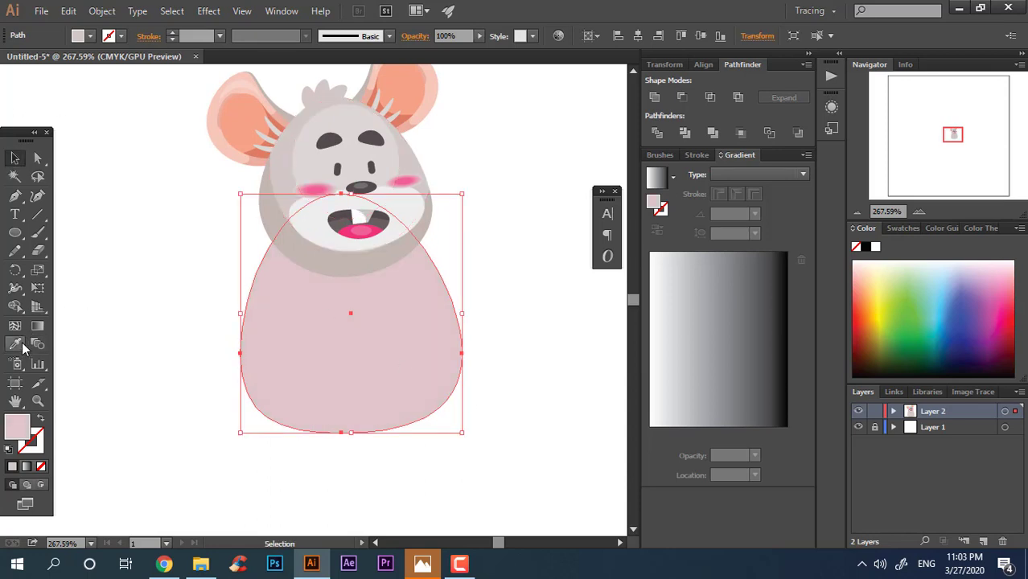
left_click(15, 344)
left_click(274, 211)
left_click(15, 157)
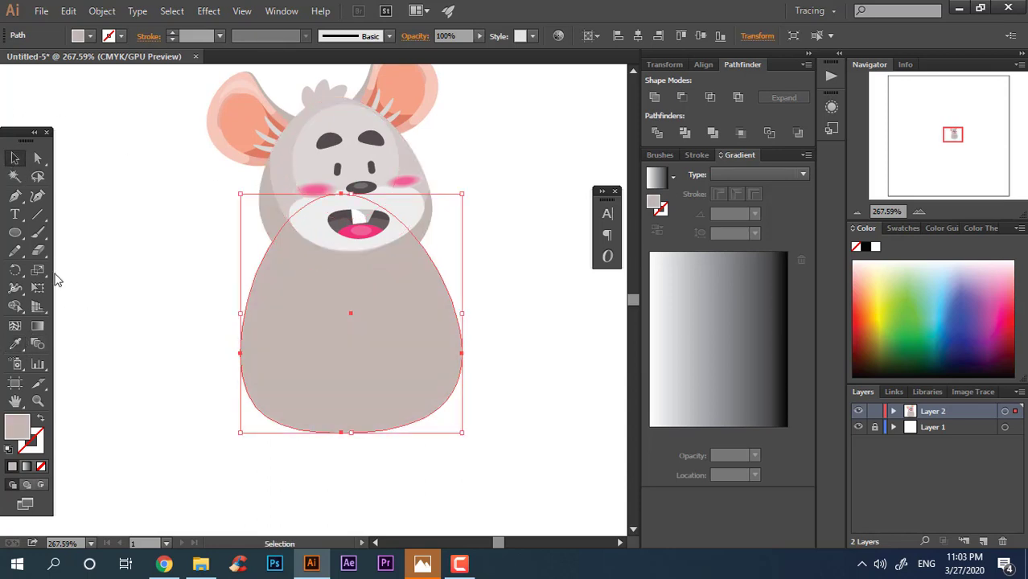
double_click(23, 424)
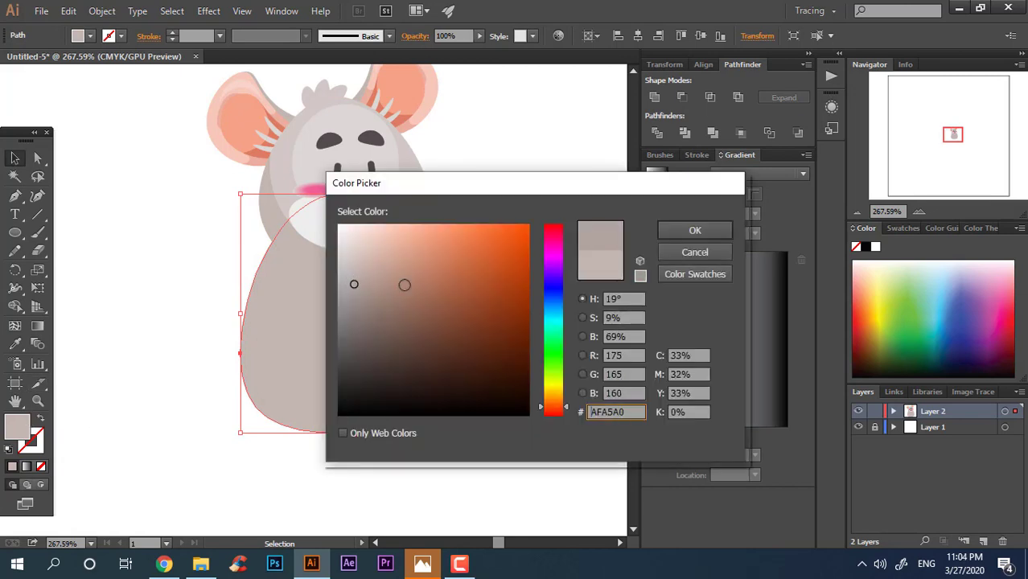
key("Escape")
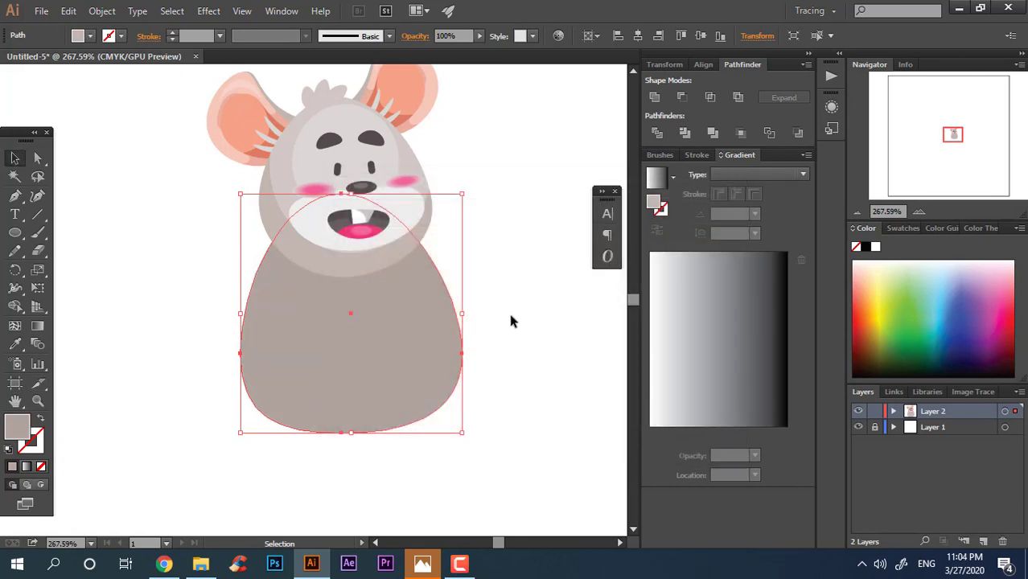
left_click(511, 321)
Duplicate the body up and to the right and fill the copy with the lighter grey of the head's shadow.
key("z")
left_click_drag(392, 282, 437, 316)
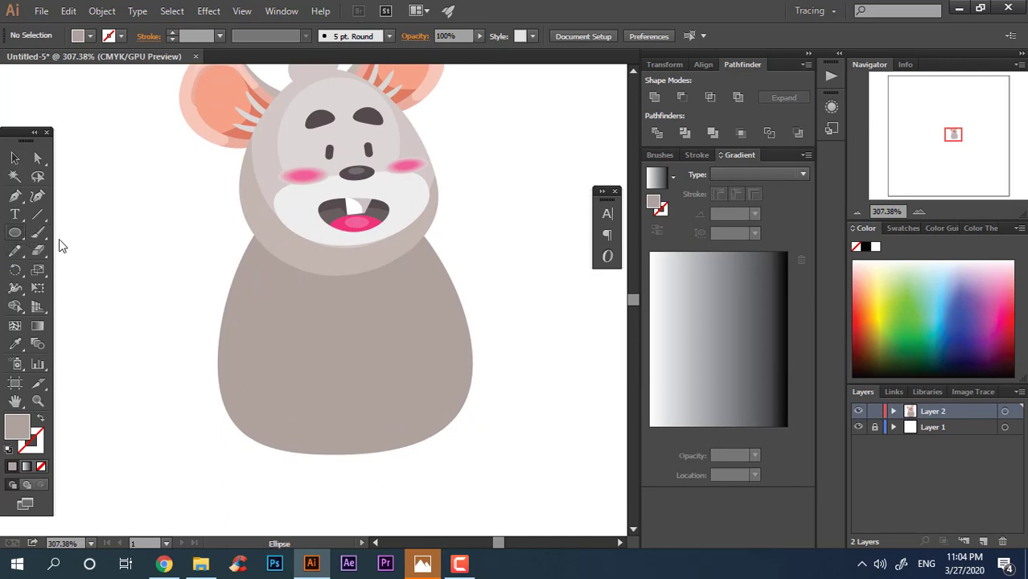
key("v")
left_click_drag(366, 425, 394, 396)
left_click(16, 344)
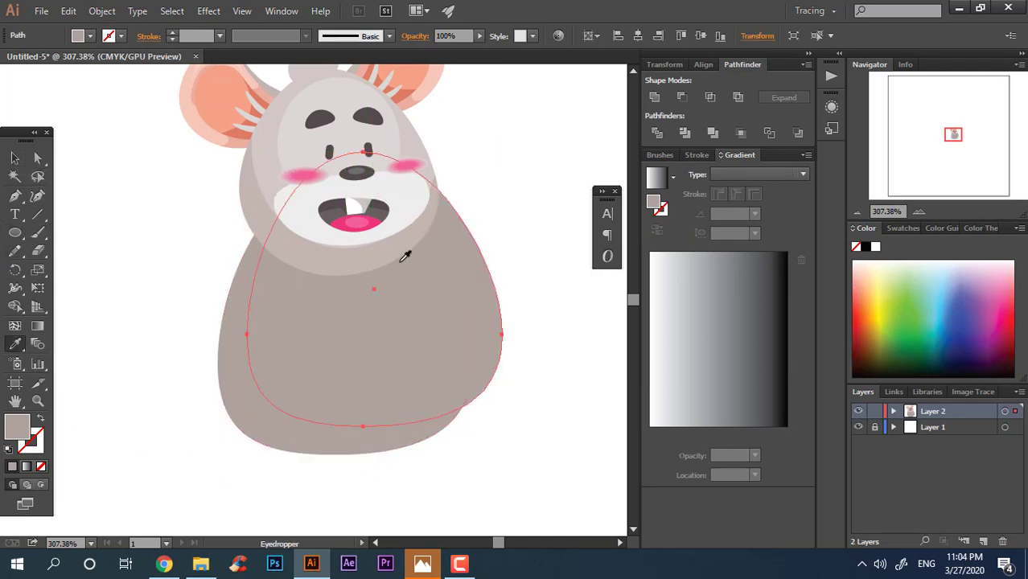
left_click(363, 262)
left_click(13, 157)
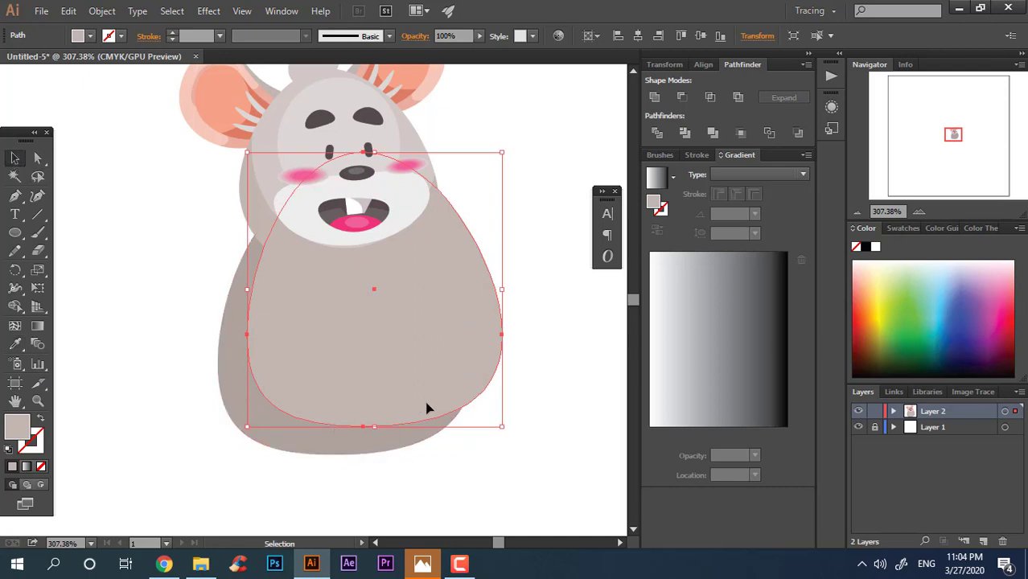
Divide the two overlapping body shapes and delete the piece of the copy that sticks out past the body.
left_click_drag(501, 478, 435, 420)
left_click(658, 133)
double_click(356, 375)
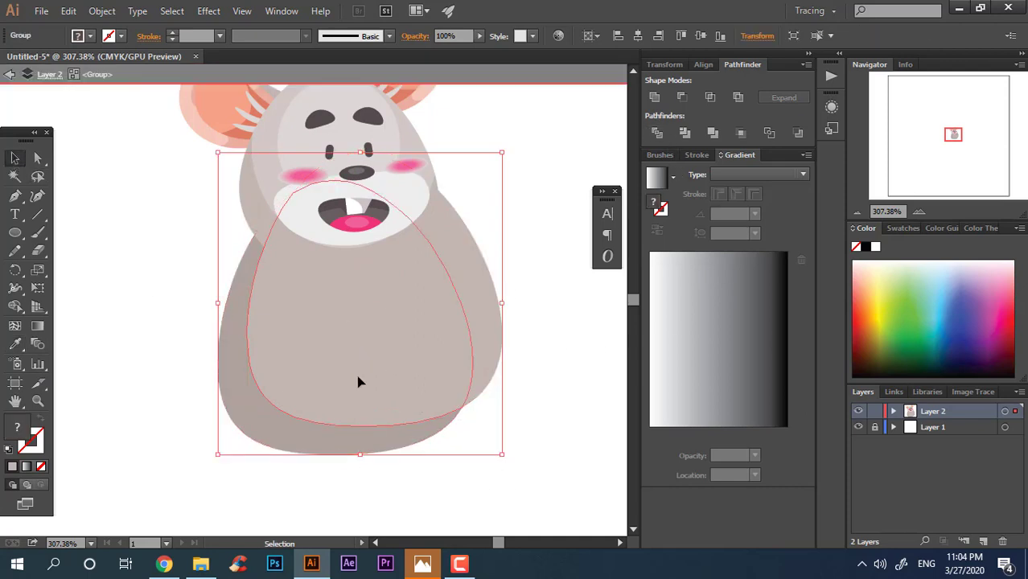
left_click(494, 312)
double_click(540, 372)
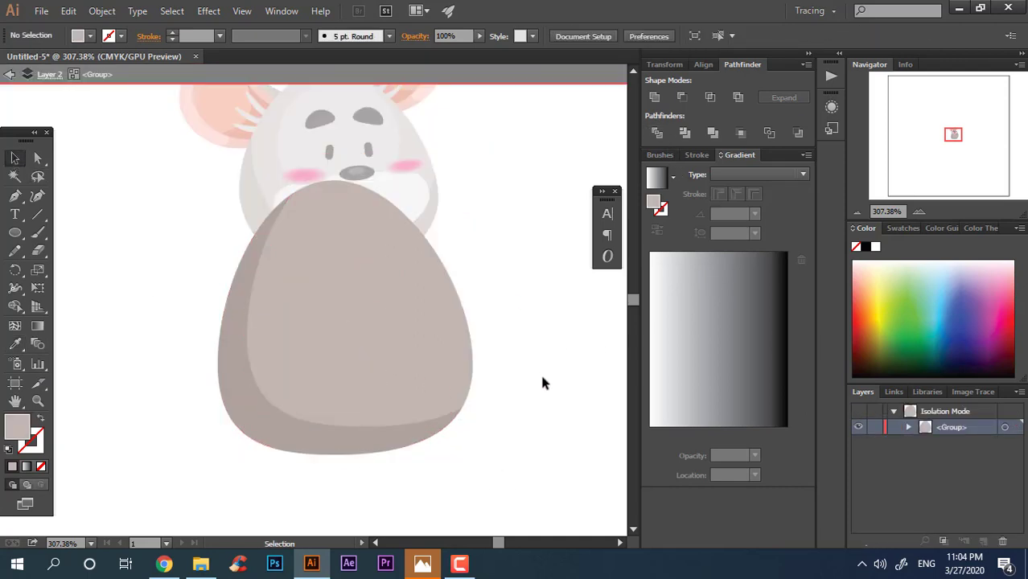
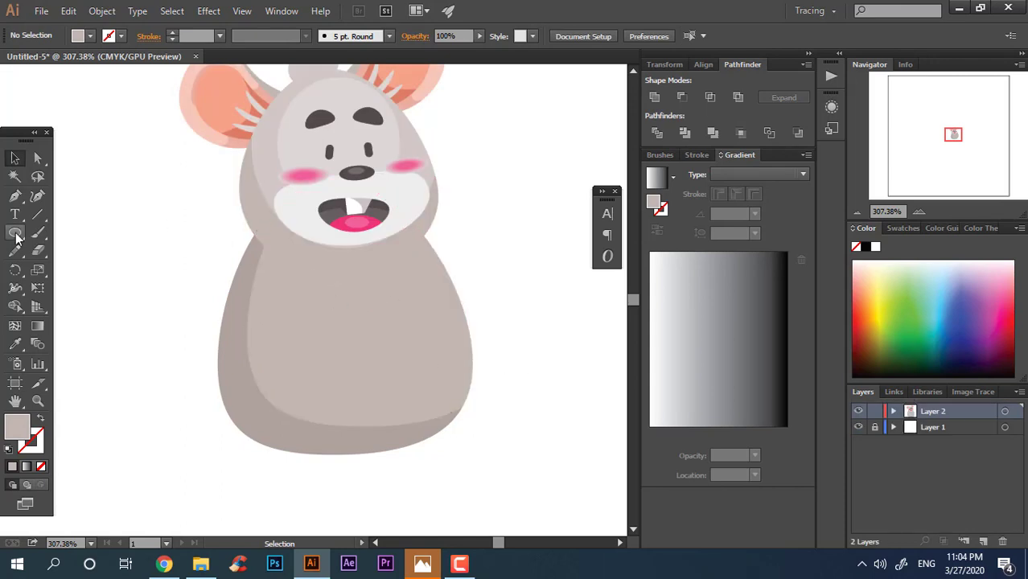
Draw a wide ellipse across the neck, fill it with the body's darker grey, and move it behind the head.
mouse_move(219, 158)
left_mouse_down()
mouse_move(410, 275)
mouse_move(455, 287)
left_mouse_up()
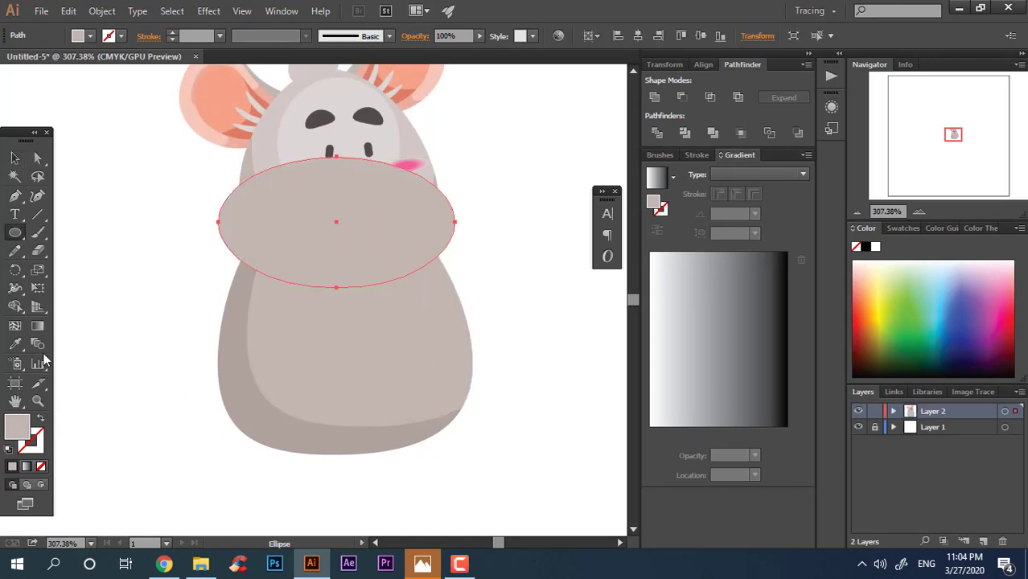
left_click(16, 345)
left_click(226, 340)
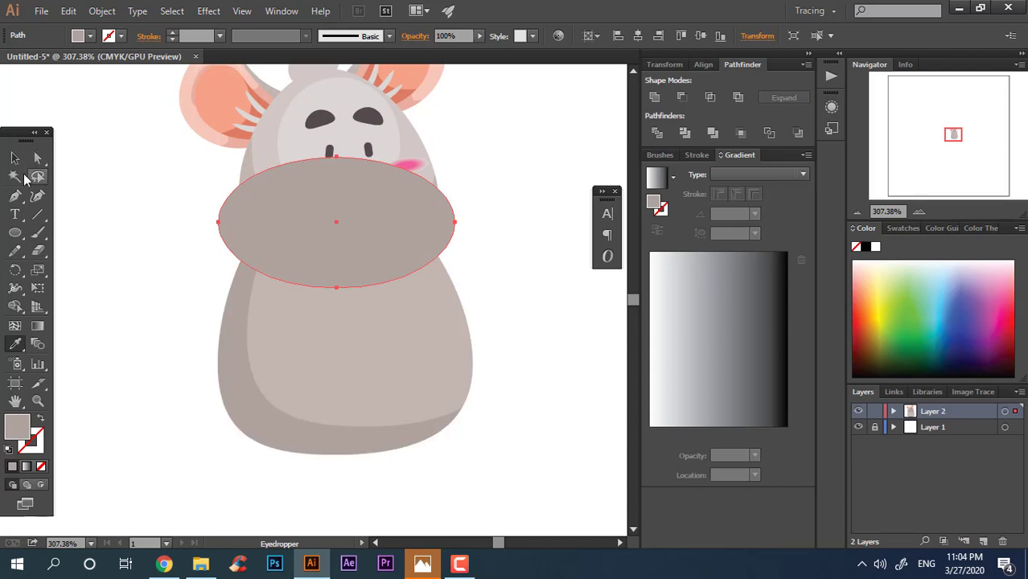
left_click(15, 157)
key("ctrl+[")
key("ctrl+[")
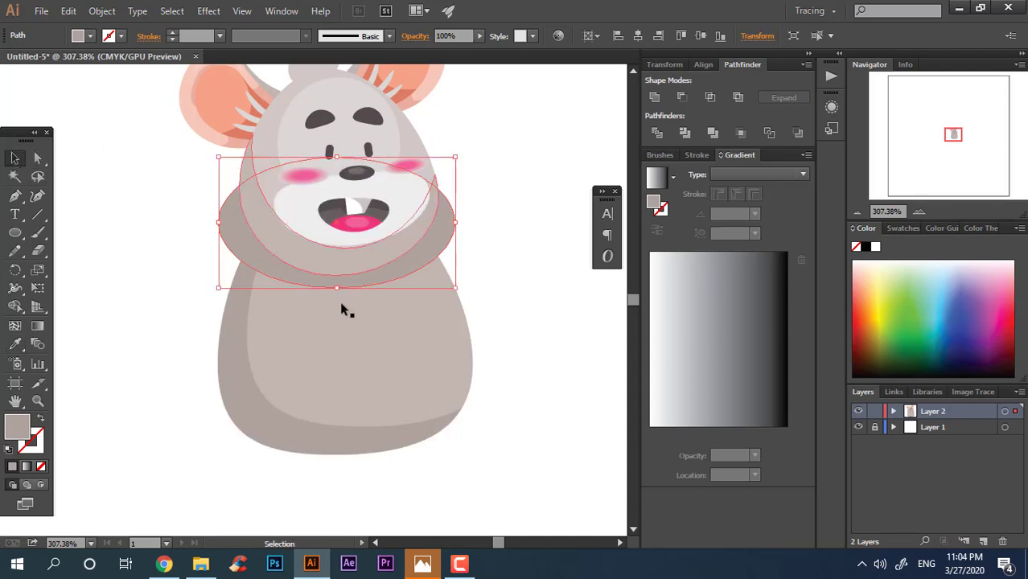
key("ctrl+[")
Divide the neck ellipse with the body and delete its parts outside the body, keeping the shadow under the chin.
left_click_drag(429, 256, 431, 256)
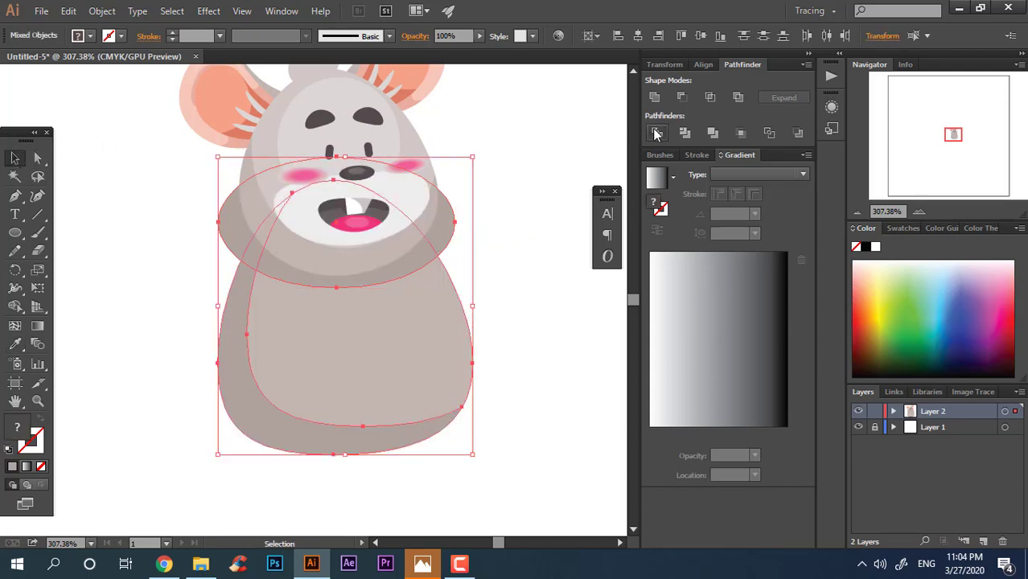
left_click(656, 133)
double_click(447, 237)
left_click(445, 231)
key("Delete")
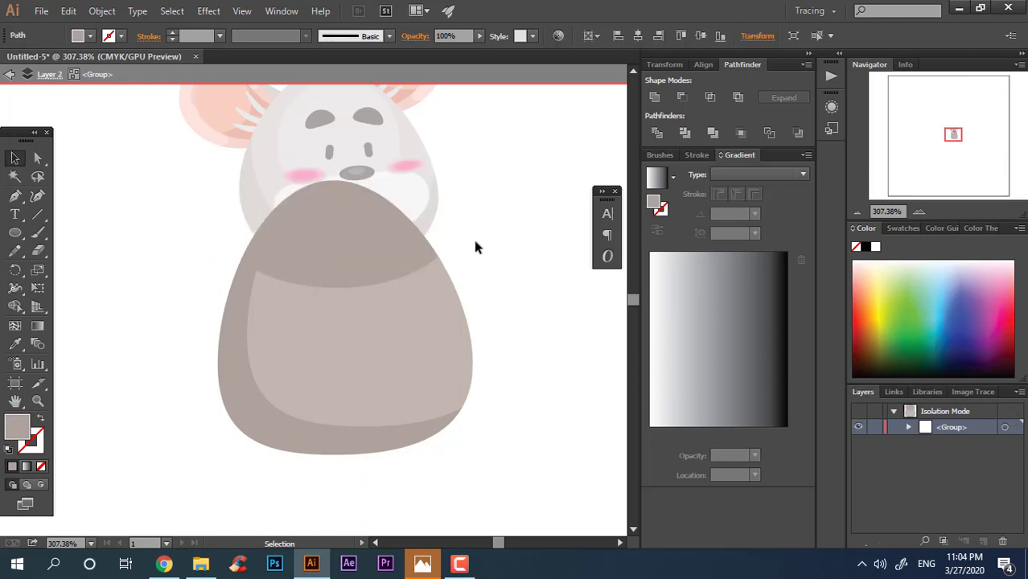
Unite the neck shadow with the dark side shading inside the body group into one shape, and leave the group.
double_click(474, 247)
left_click(262, 282)
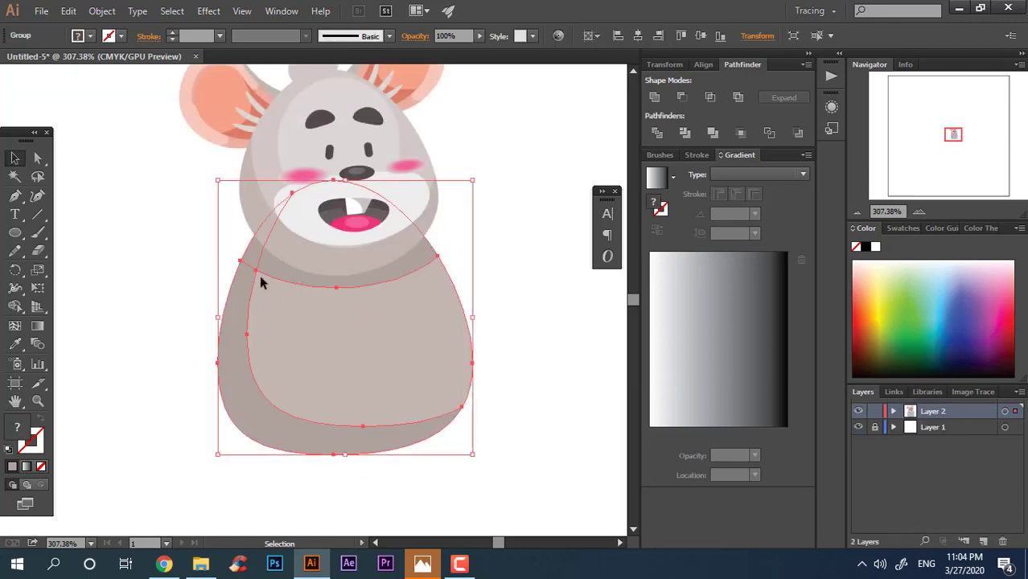
double_click(301, 327)
left_click(259, 256)
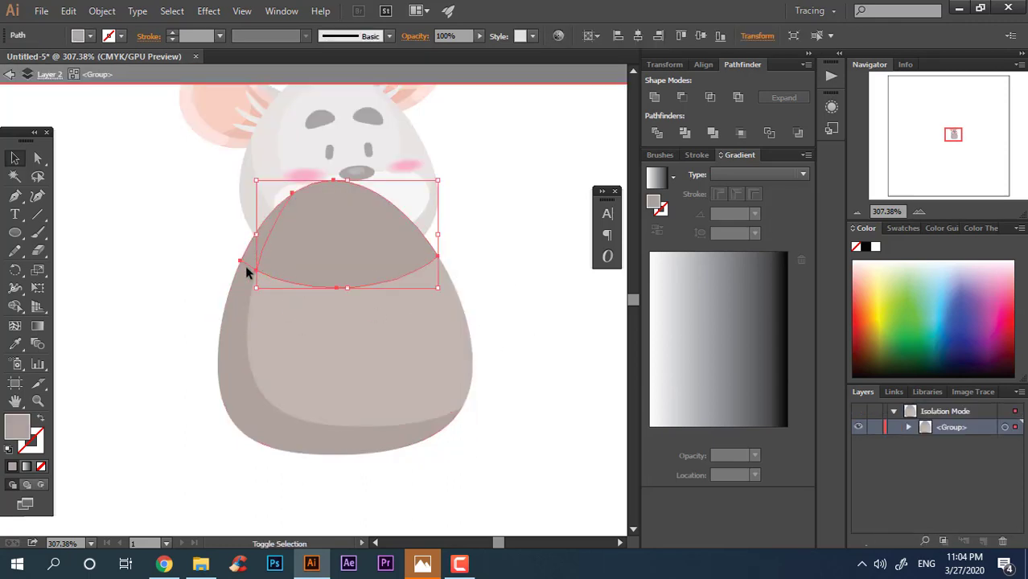
left_click(247, 270, "shift")
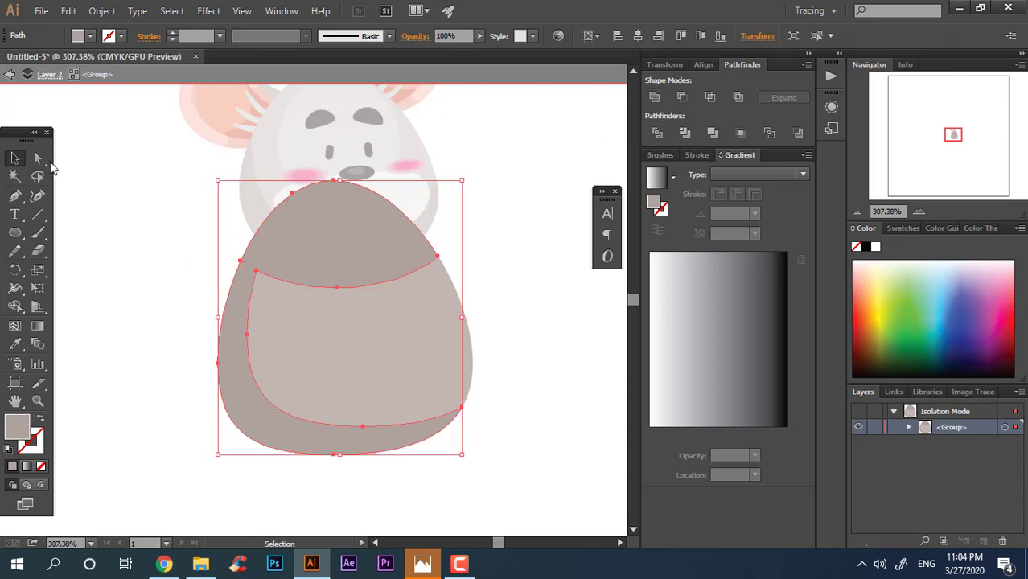
double_click(546, 227)
Draw a large upright ellipse on the right half of the body and fill it with the face's light grey.
key("z")
left_click_drag(505, 358, 495, 385)
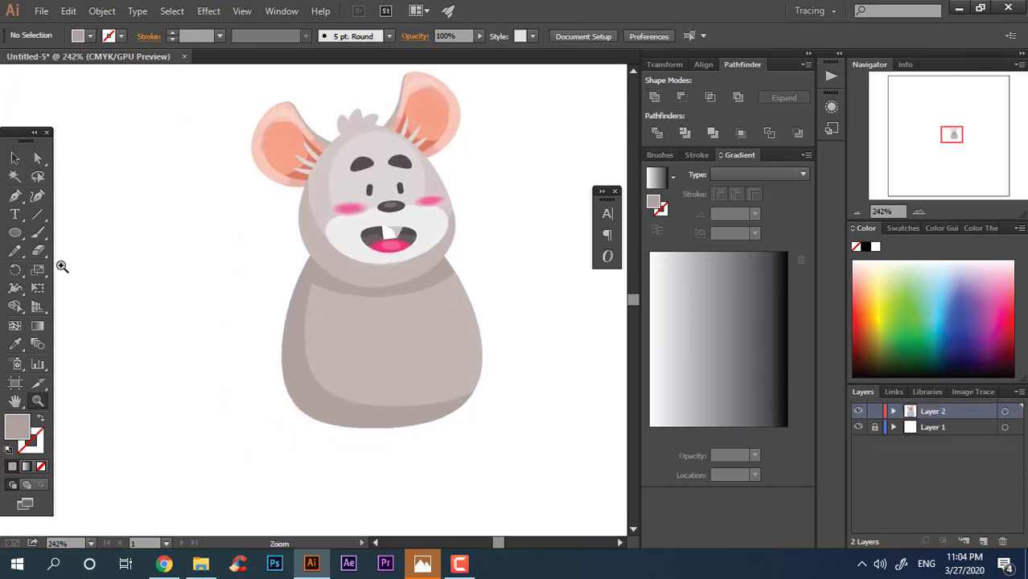
mouse_move(364, 292)
left_mouse_down()
mouse_move(466, 425)
mouse_move(467, 406)
left_mouse_up()
left_click(17, 344)
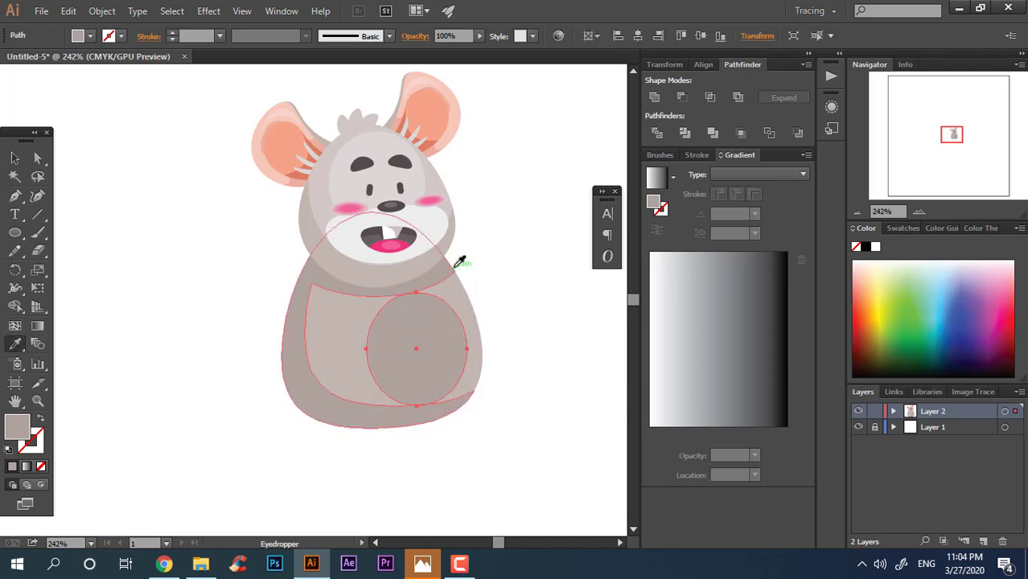
left_click(318, 221)
left_click(401, 190)
key("ctrl+z")
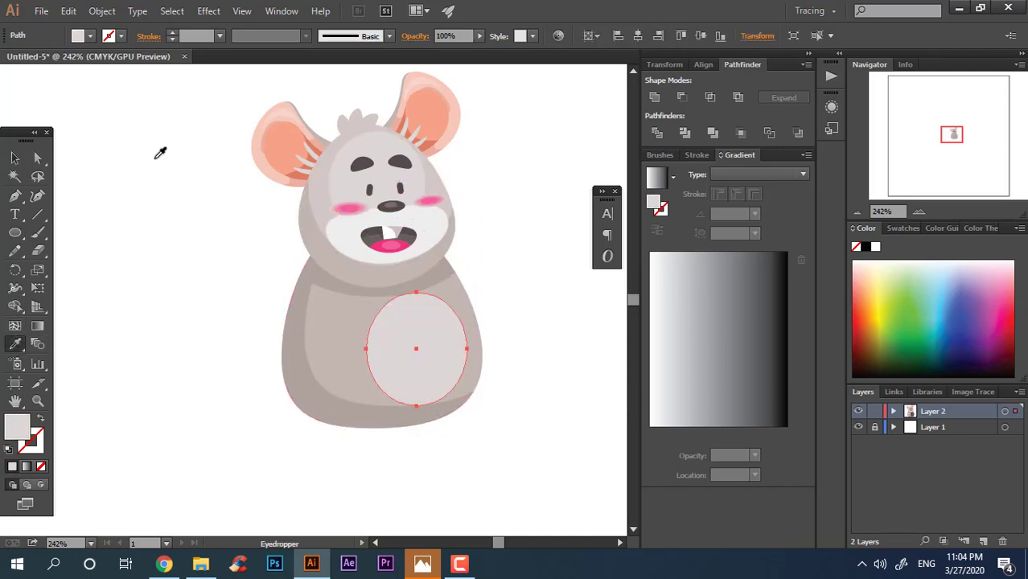
Rotate the belly ellipse slightly counter-clockwise and shift it a little toward the middle of the body.
left_click(15, 165)
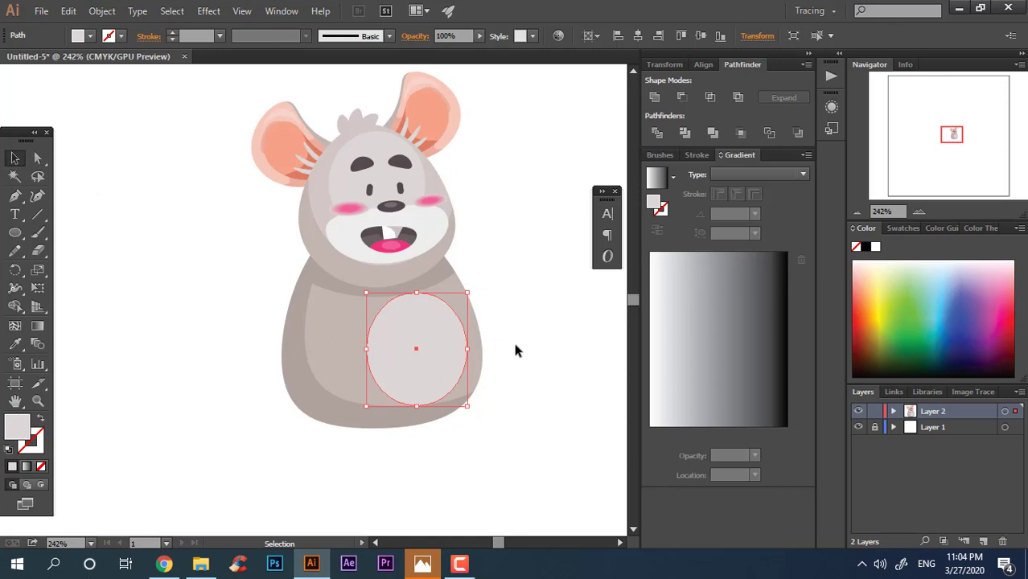
left_click(475, 410)
left_click(452, 384)
left_click_drag(474, 409, 501, 406)
Reshape the belly ellipse into an egg form by moving its two side anchor points outward and down.
key("z")
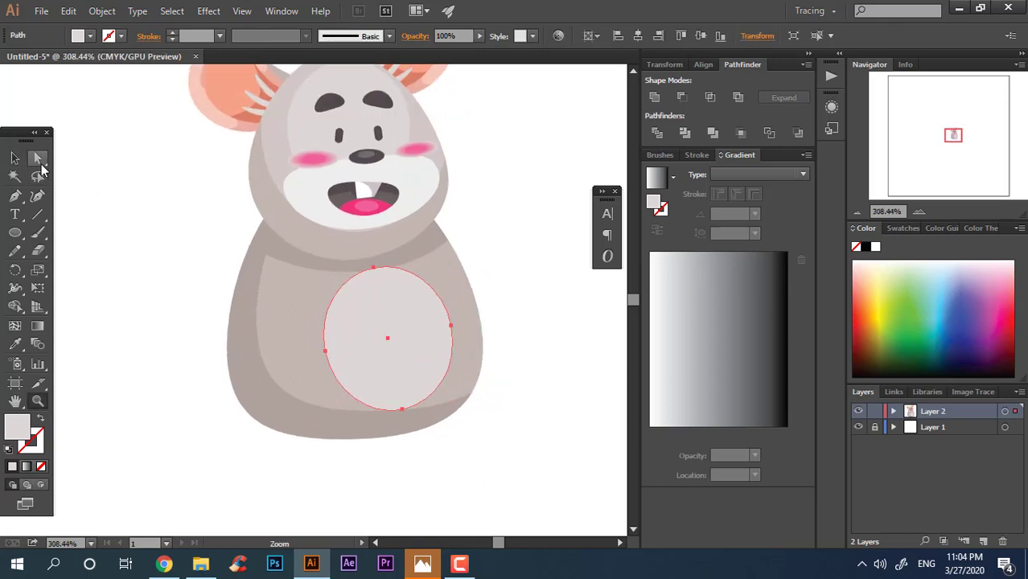
left_click_drag(325, 352, 313, 371)
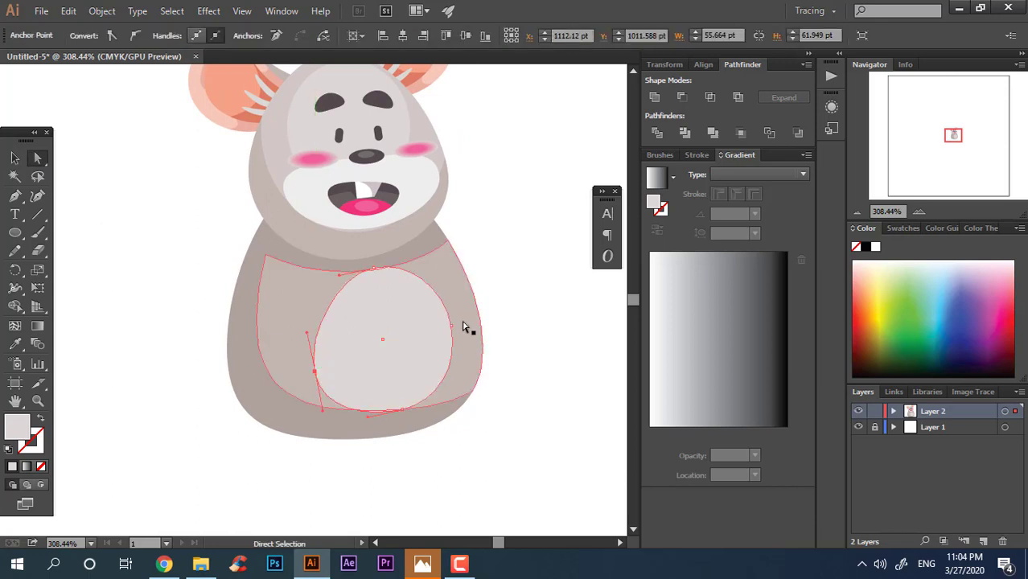
left_click_drag(453, 329, 464, 345)
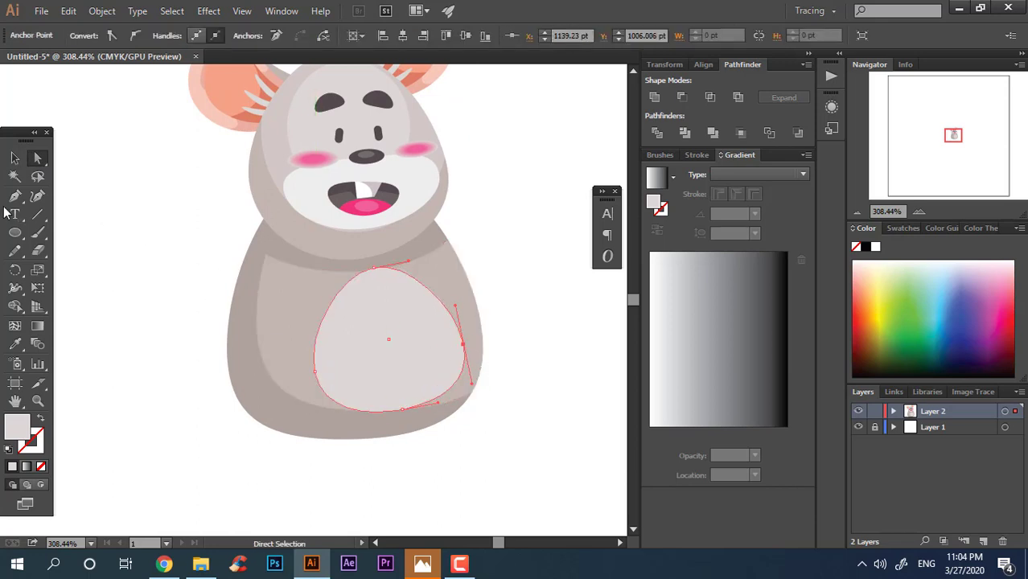
left_click(14, 159)
left_click(542, 385)
Draw a small ellipse in the upper right of the belly patch and fill it with the muzzle's off-white.
key("z")
left_click_drag(359, 385, 373, 404)
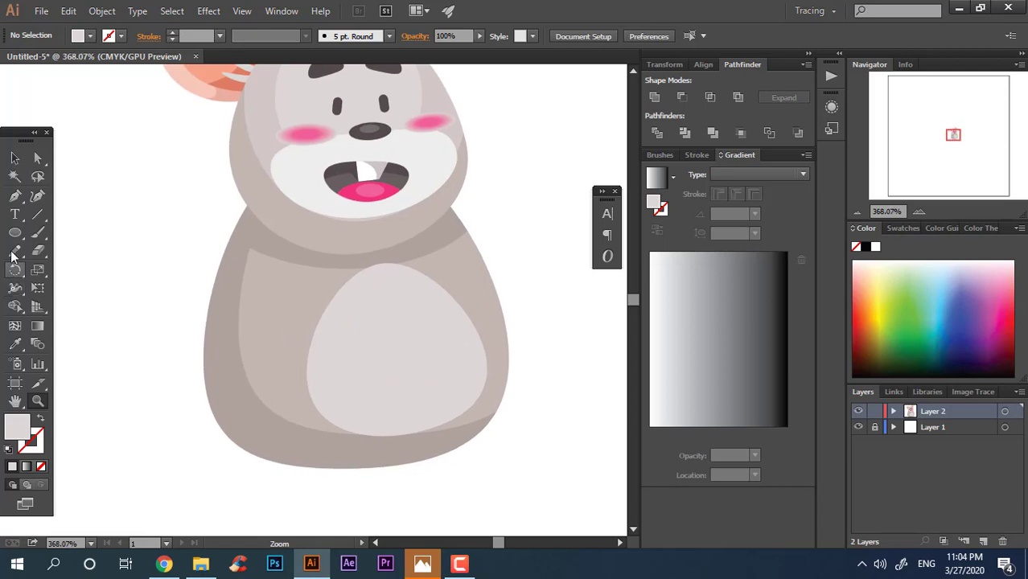
left_click_drag(390, 297, 455, 377)
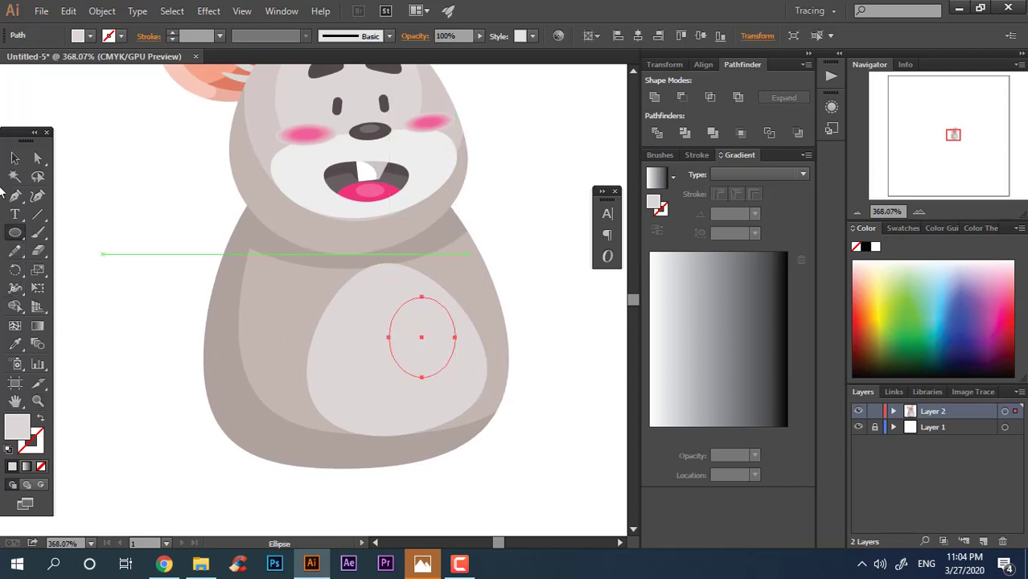
left_click(295, 179)
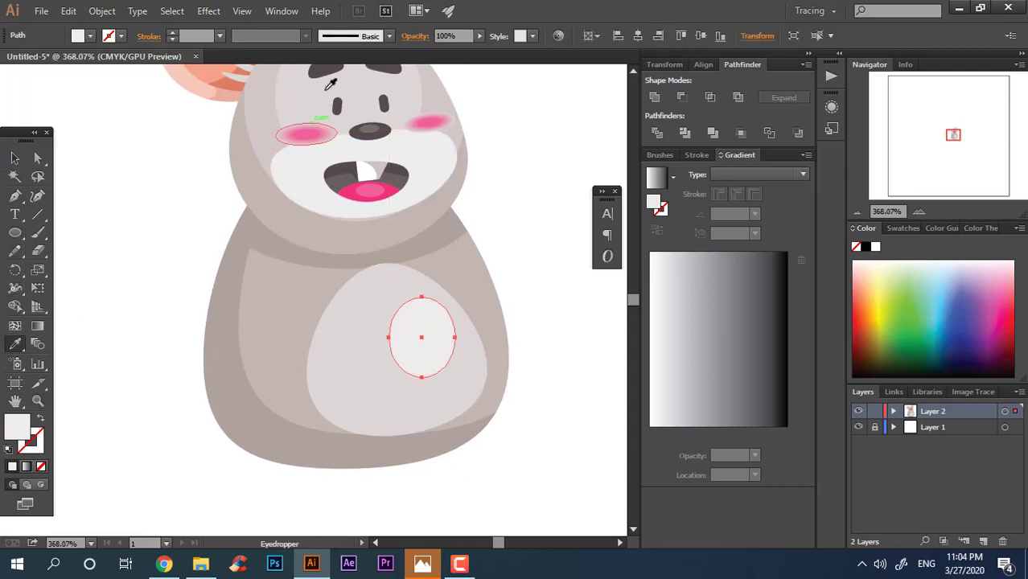
left_click(324, 100)
left_click(410, 159)
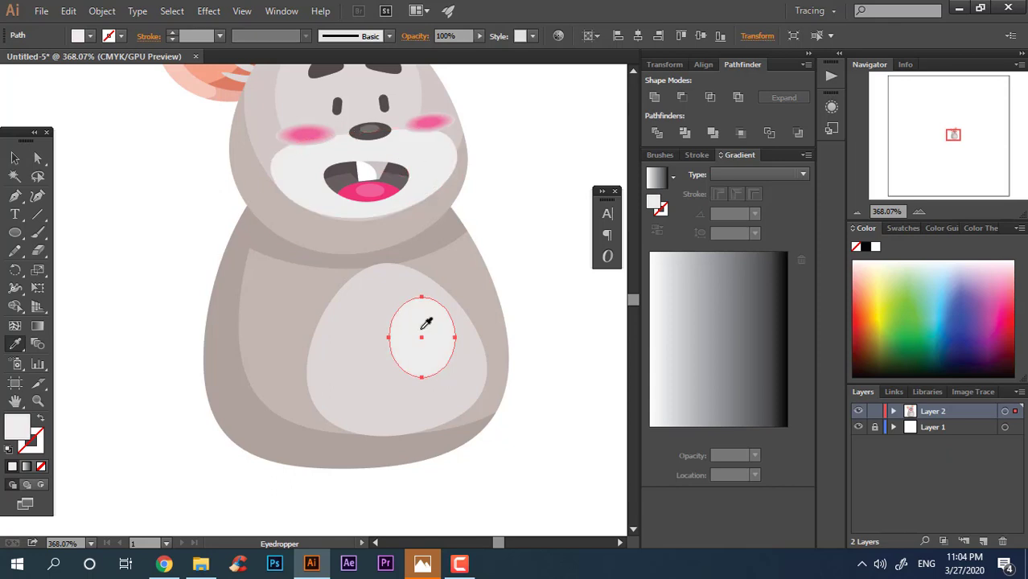
Tilt the small belly highlight slightly counter-clockwise and nudge it up and to the right.
left_click(13, 157)
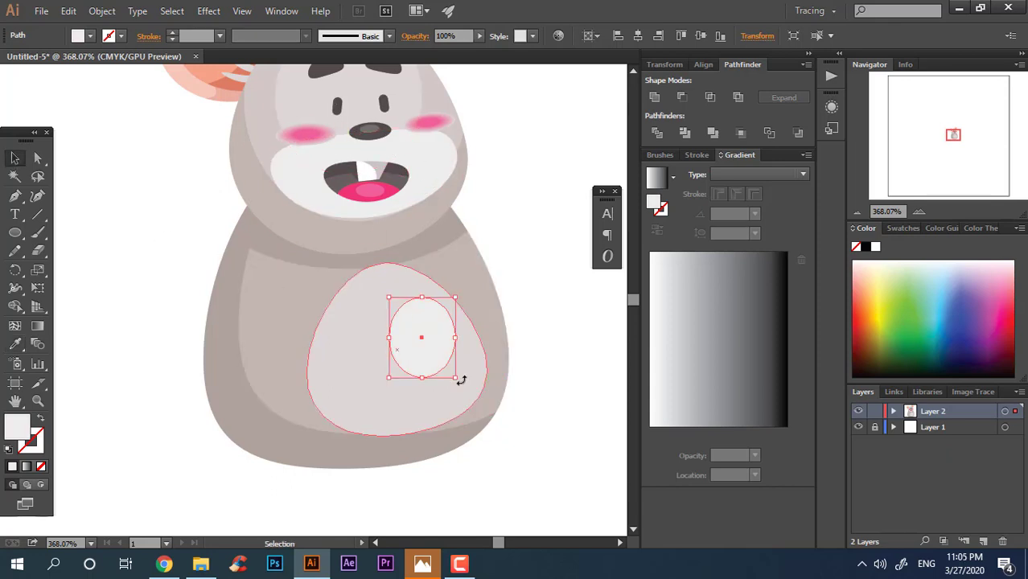
left_click_drag(462, 380, 544, 420)
left_click(544, 420)
left_click_drag(436, 360, 442, 356)
left_click(537, 428)
Group the body with its belly patch and highlight.
key("z")
left_click_drag(537, 428, 493, 442)
left_click_drag(410, 390, 373, 380)
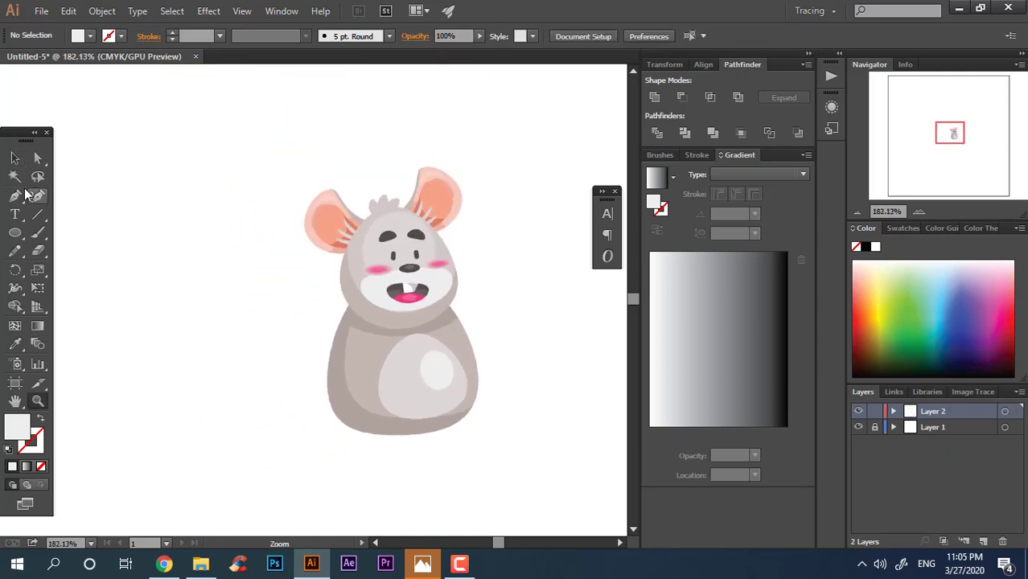
left_click_drag(274, 289, 272, 285)
left_click(399, 257, "shift")
right_click(458, 394)
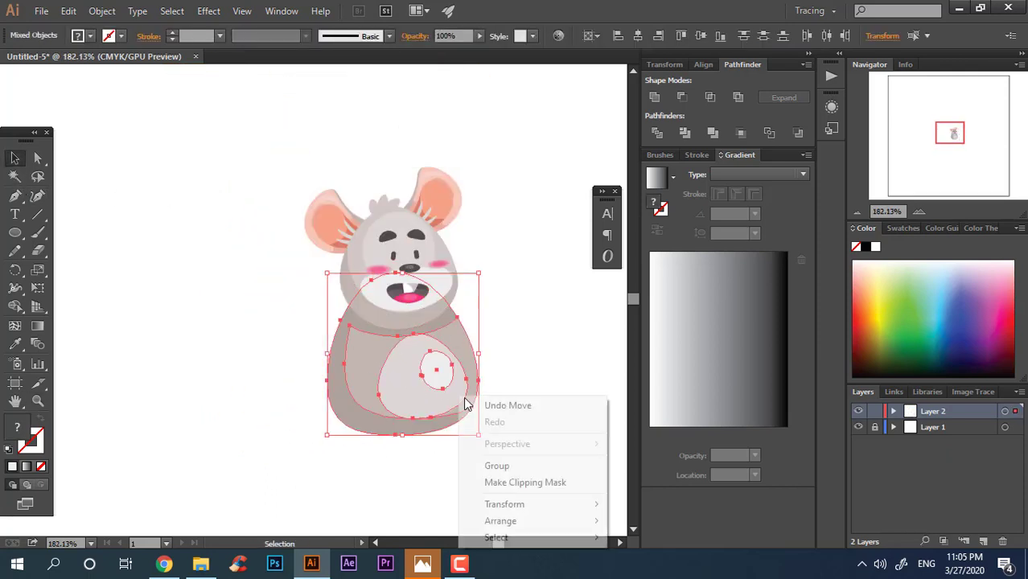
left_click(500, 465)
left_click(490, 450)
Send the grouped body backward until it sits behind the head.
key("z")
left_click_drag(433, 428, 459, 429)
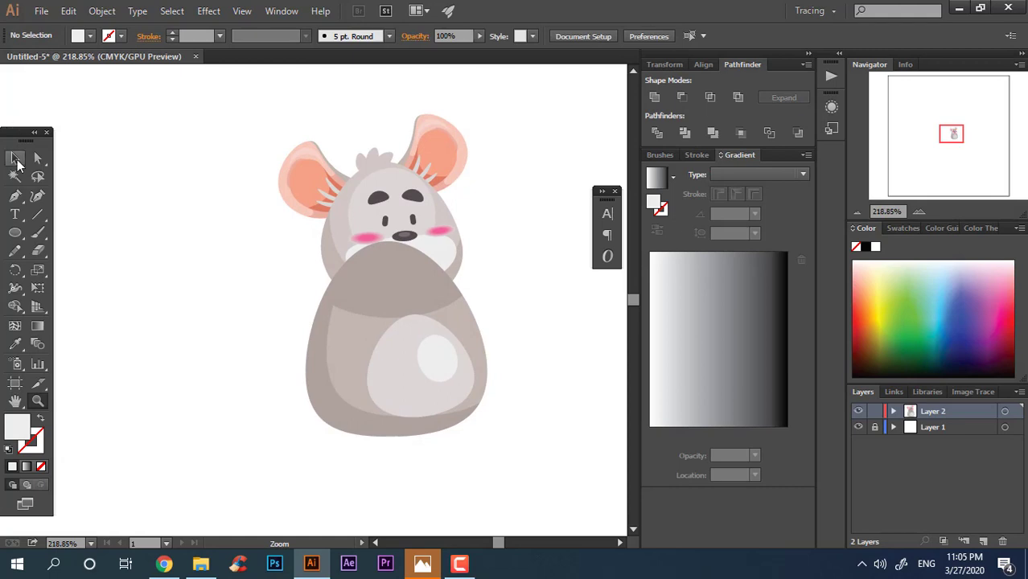
left_click(375, 372)
key("ctrl+bracketleft")
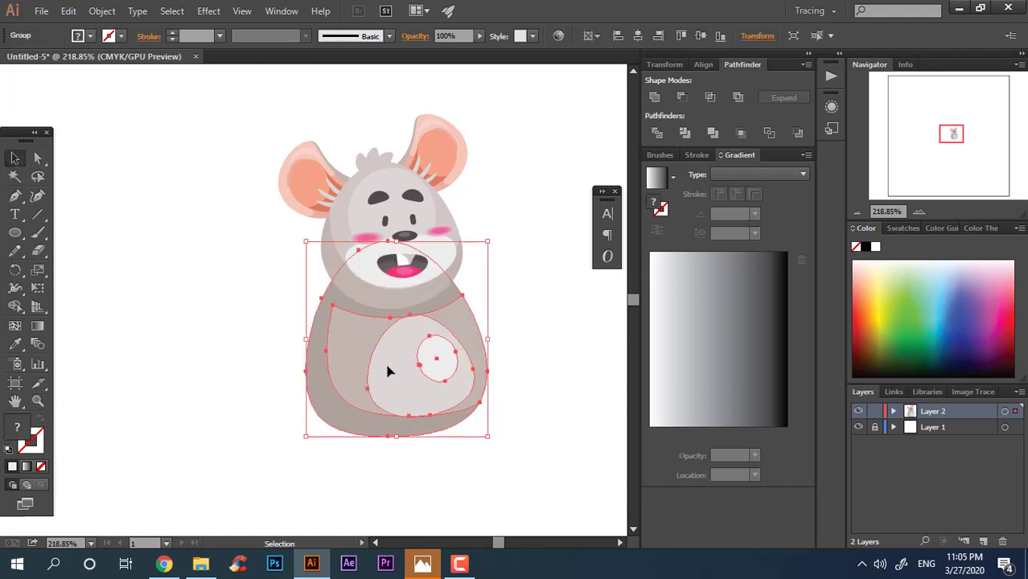
left_click(584, 455)
Draw a flat ellipse overlapping the body's left shoulder and fill it with the body's darker grey.
key("z")
left_click_drag(320, 408, 349, 408)
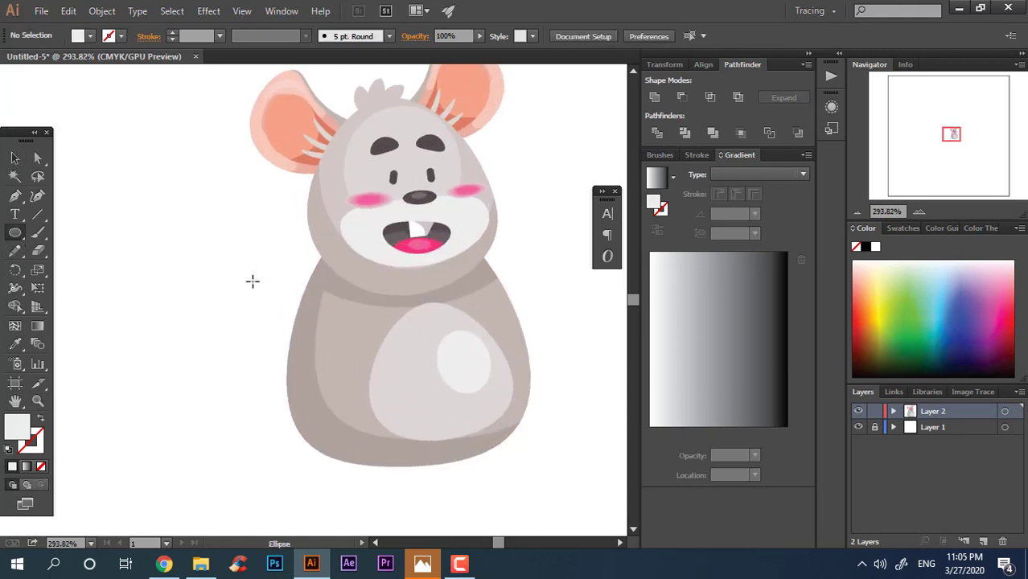
left_click_drag(252, 281, 327, 311)
key("z")
left_click_drag(403, 461, 203, 190)
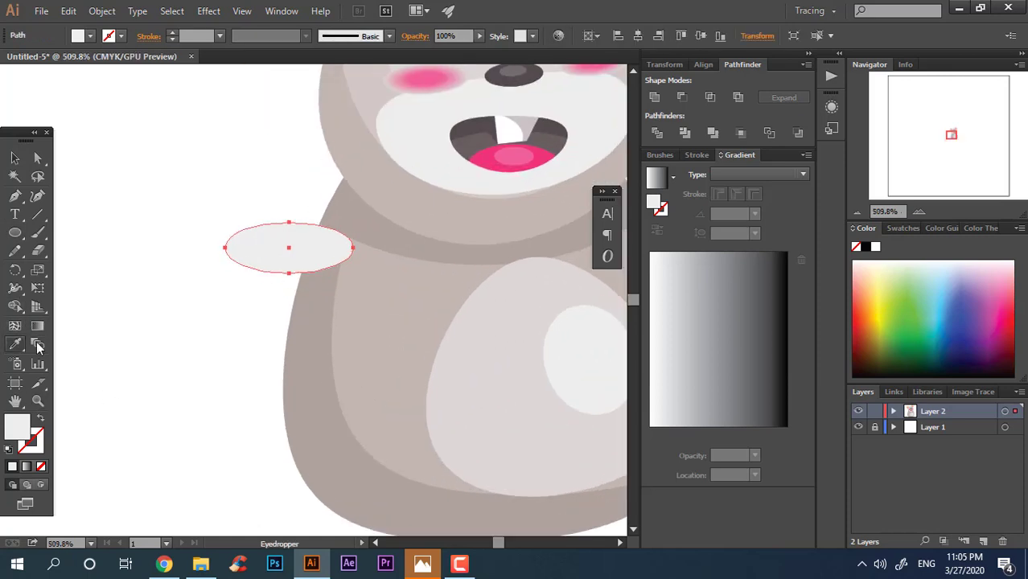
left_click(288, 329)
Reshape the shoulder ellipse into a fur tuft with an arched top and a flat underside.
left_click(36, 159)
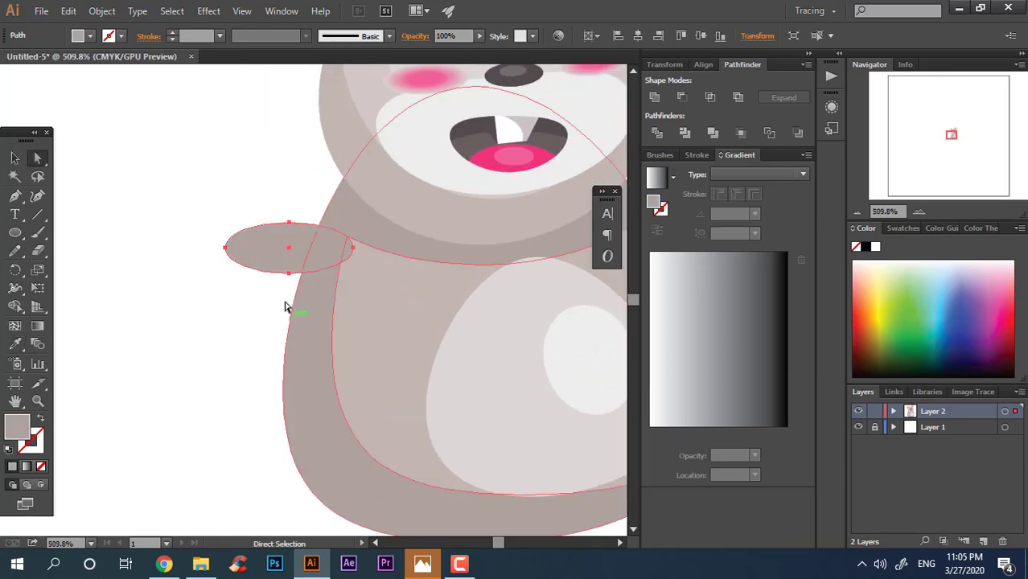
mouse_move(289, 222)
left_mouse_down()
mouse_move(289, 211)
mouse_move(276, 210)
left_mouse_up()
key("ctrl+z")
key("ctrl+z")
Rotate the fur tuft so it points down and outward, and place it over the body's left shoulder.
left_click(14, 158)
left_click(358, 263)
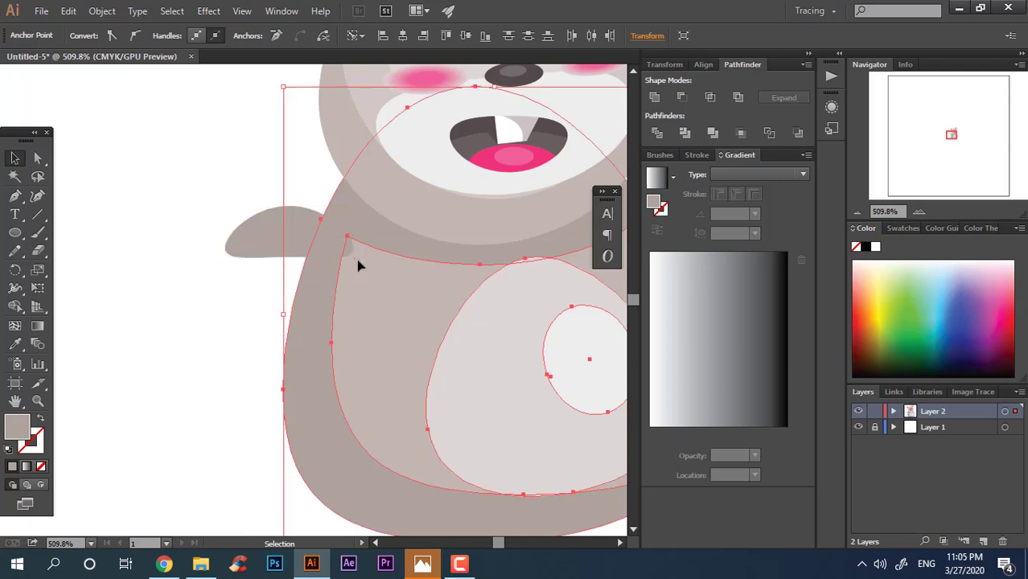
left_click(279, 269)
left_click(256, 240)
left_click_drag(359, 262, 361, 167)
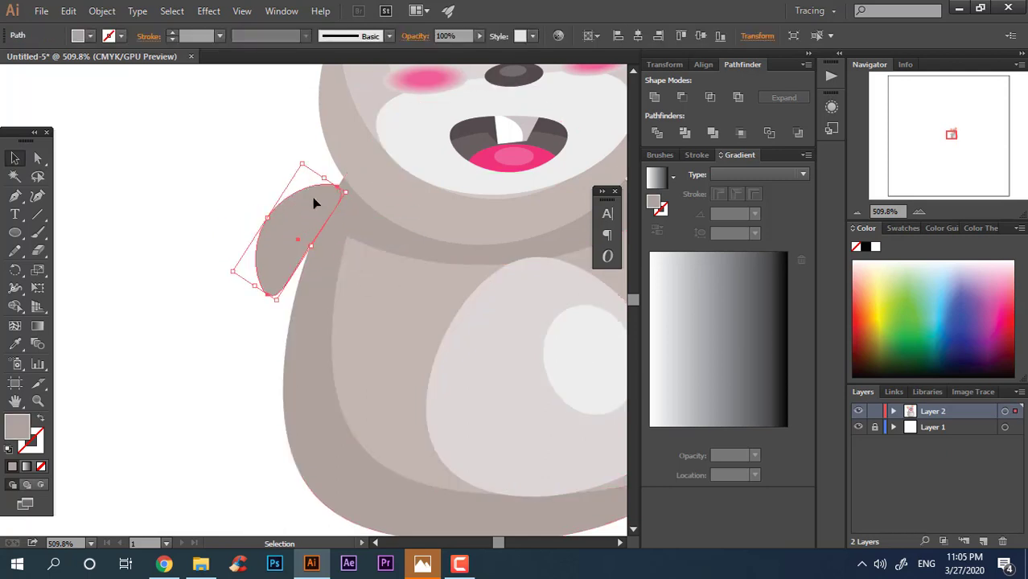
left_click_drag(312, 197, 379, 253)
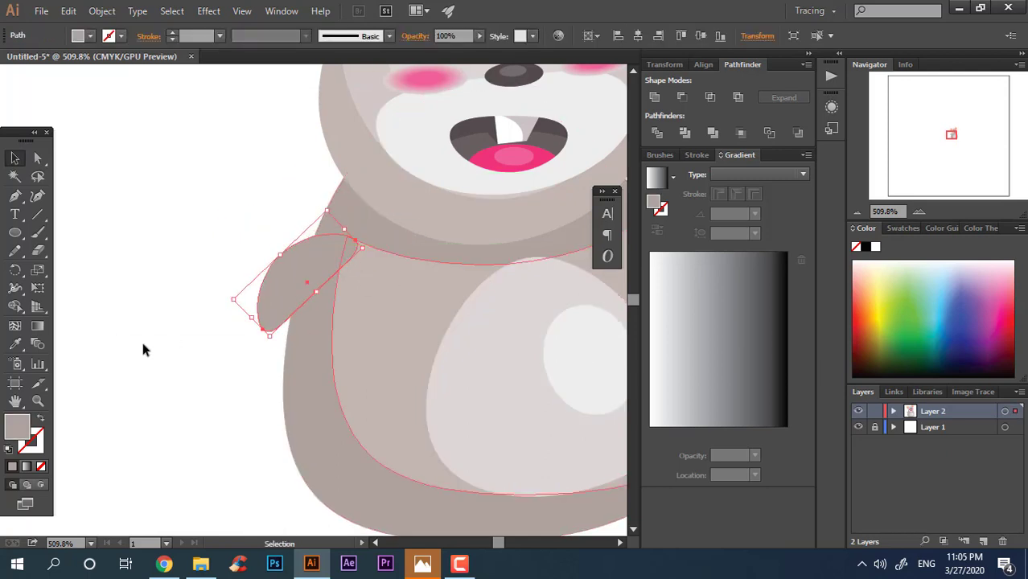
Duplicate the fur tuft and rotate the two so they fan out one above the other at the left shoulder.
left_click(141, 342)
left_click_drag(287, 293, 274, 271)
left_click_drag(364, 222, 366, 275)
left_click(211, 278)
Unite the two fur tufts into one shape and move it up against the left shoulder, behind the head.
left_click(333, 244)
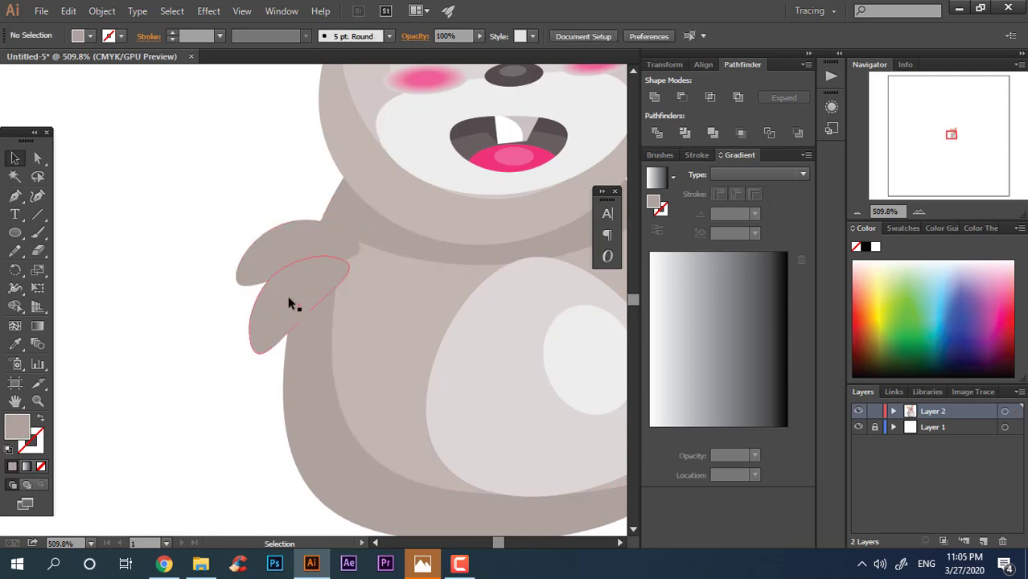
left_click(292, 298)
left_click(291, 258, "shift")
left_click(660, 97)
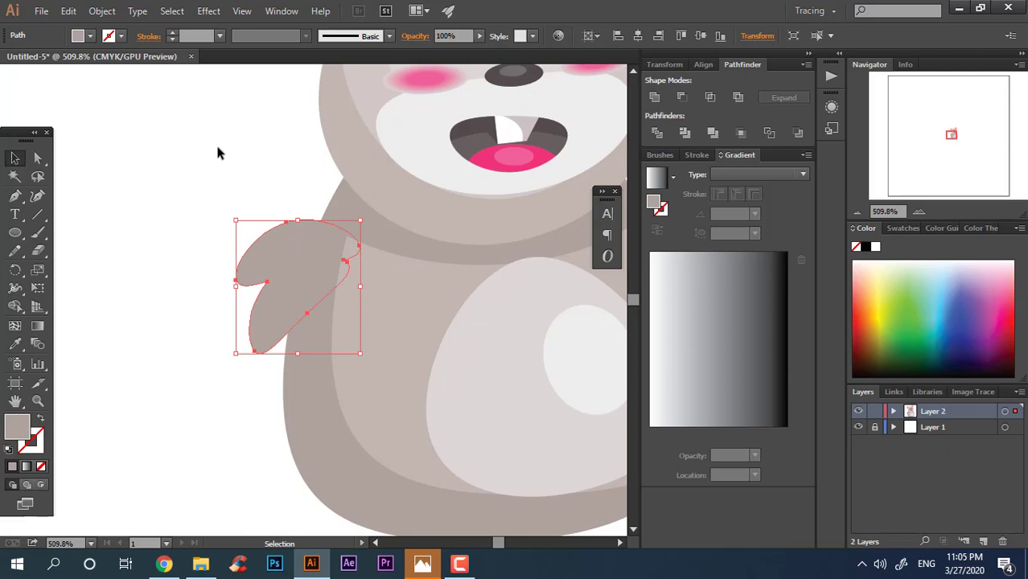
left_click_drag(294, 269, 328, 214)
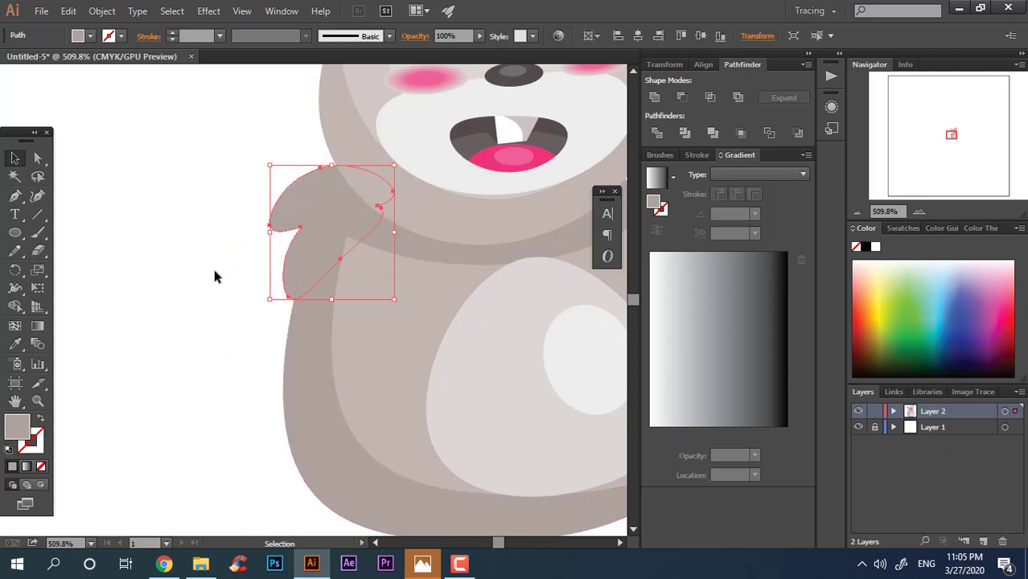
left_click(215, 273)
key("z")
left_click_drag(255, 304, 186, 328)
left_click_drag(356, 338, 310, 338)
left_click_drag(470, 361, 482, 361)
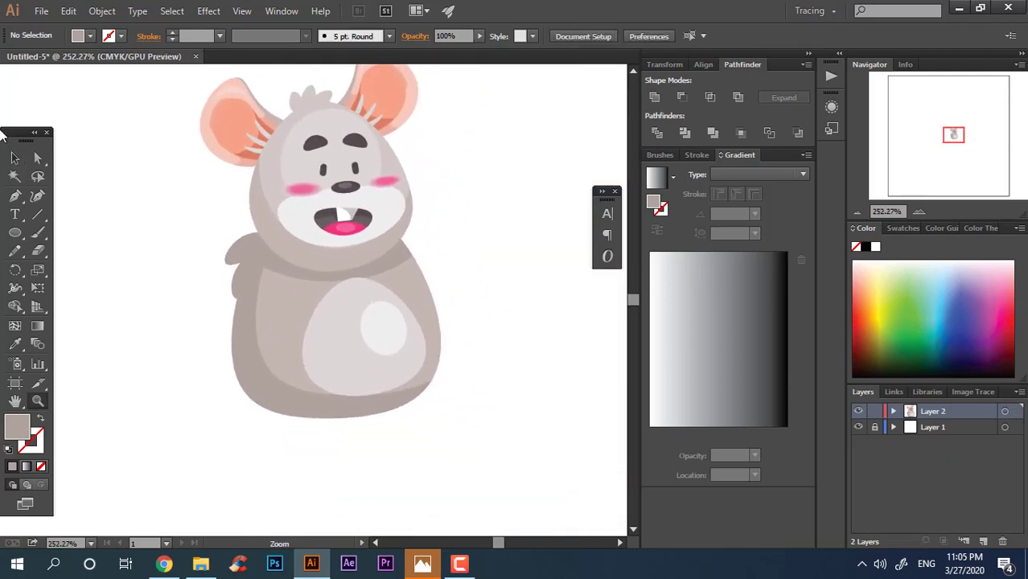
Draw a flat horizontal ellipse for a foot at the lower left edge of the body.
left_click(13, 161)
left_click_drag(416, 440, 428, 418)
key("z")
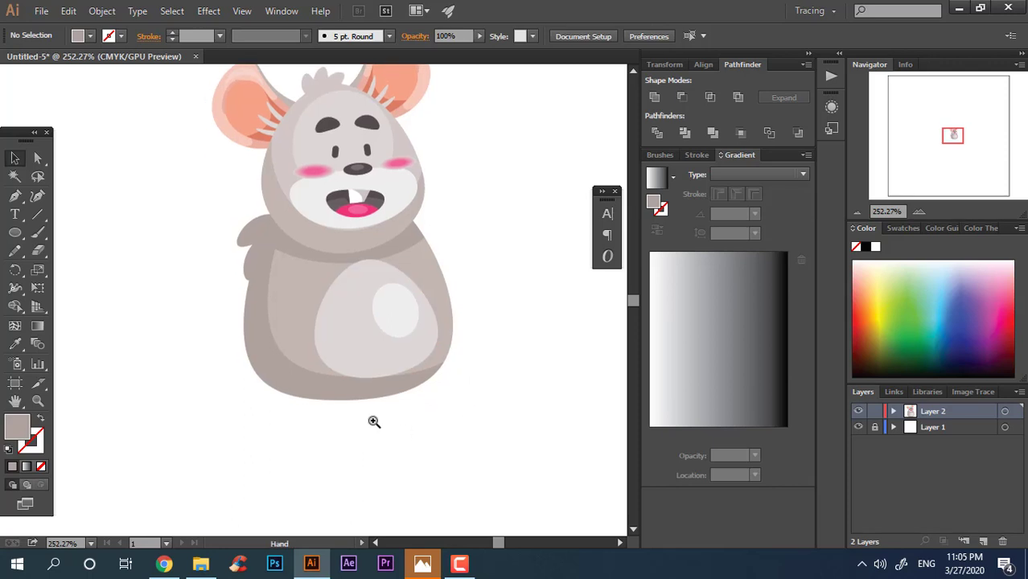
left_click_drag(341, 415, 378, 415)
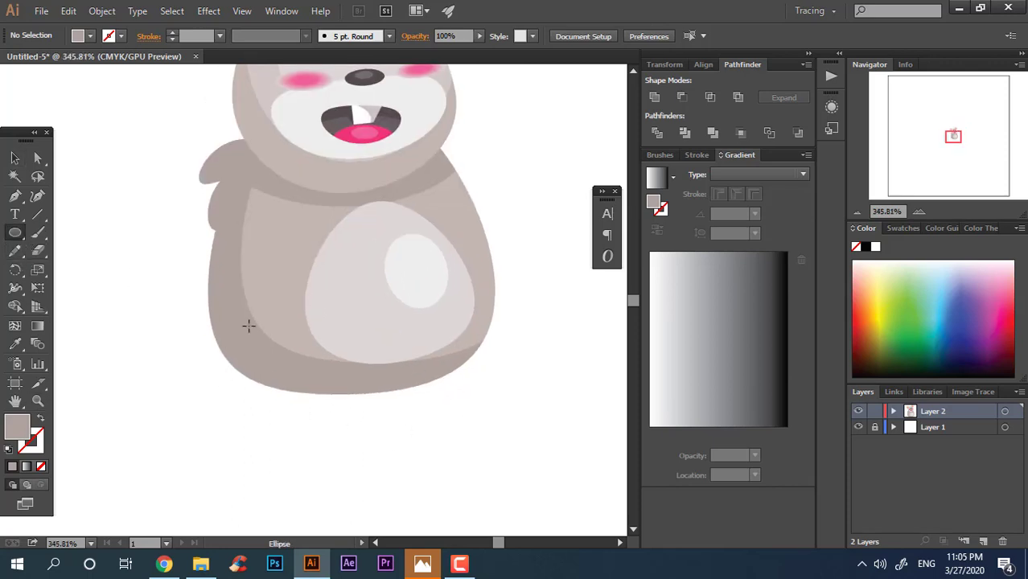
key("z")
left_click(348, 427)
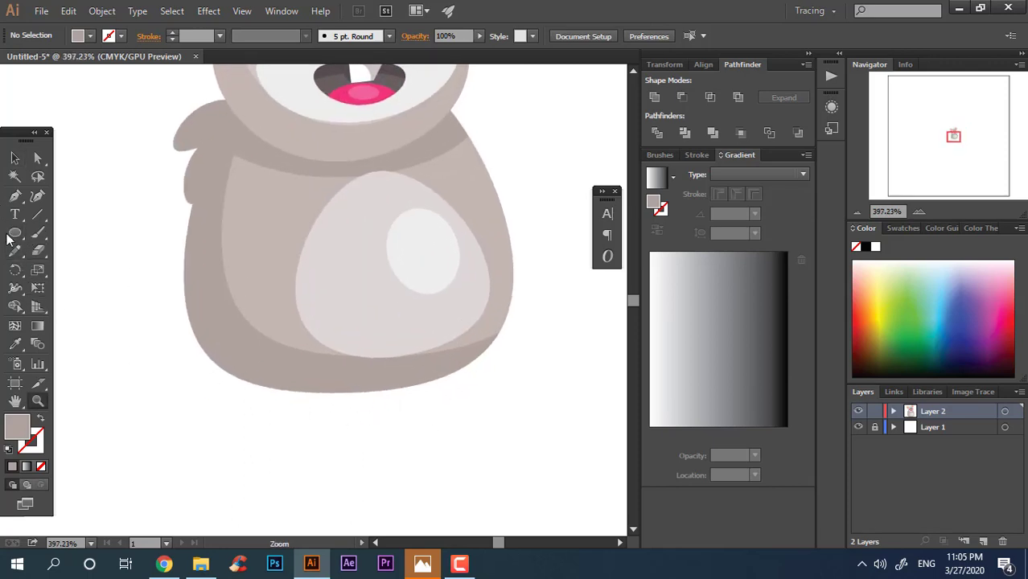
left_click_drag(189, 373, 346, 438)
key("z")
left_click_drag(489, 461, 396, 461)
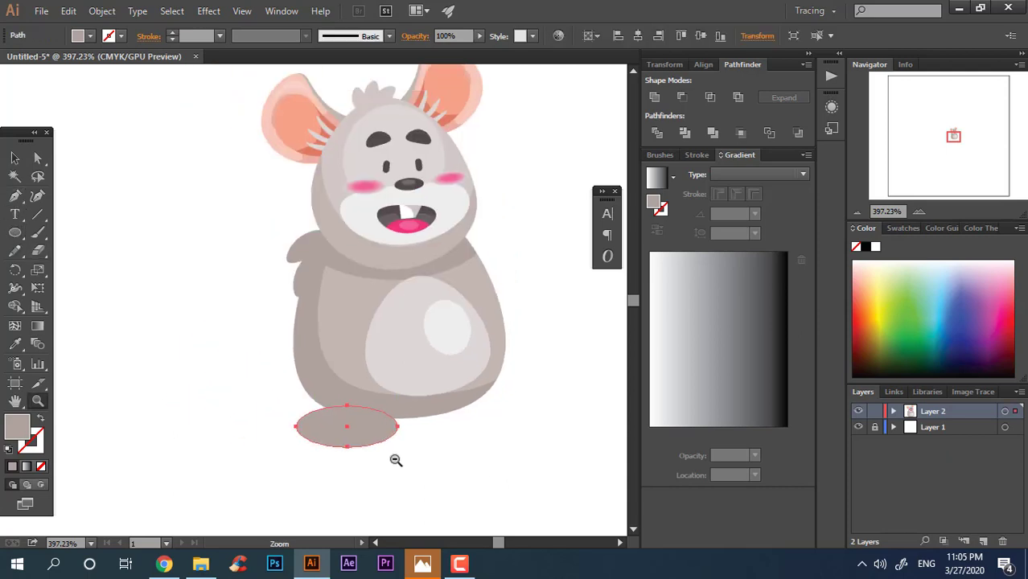
Fill the foot ellipse with the light peach sampled from the left ear.
left_click(285, 101)
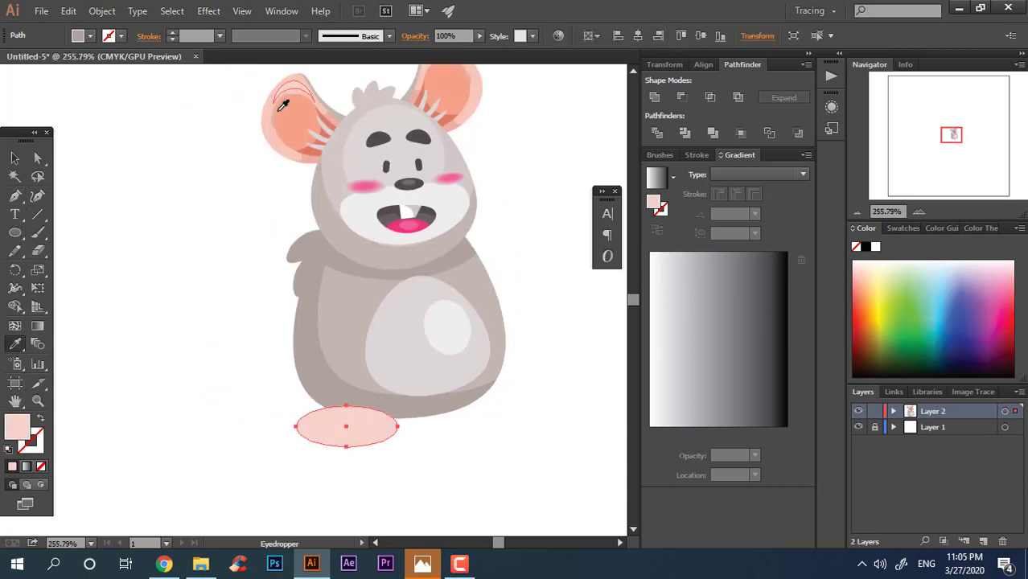
left_click(275, 110)
left_click(276, 110)
left_click(13, 157)
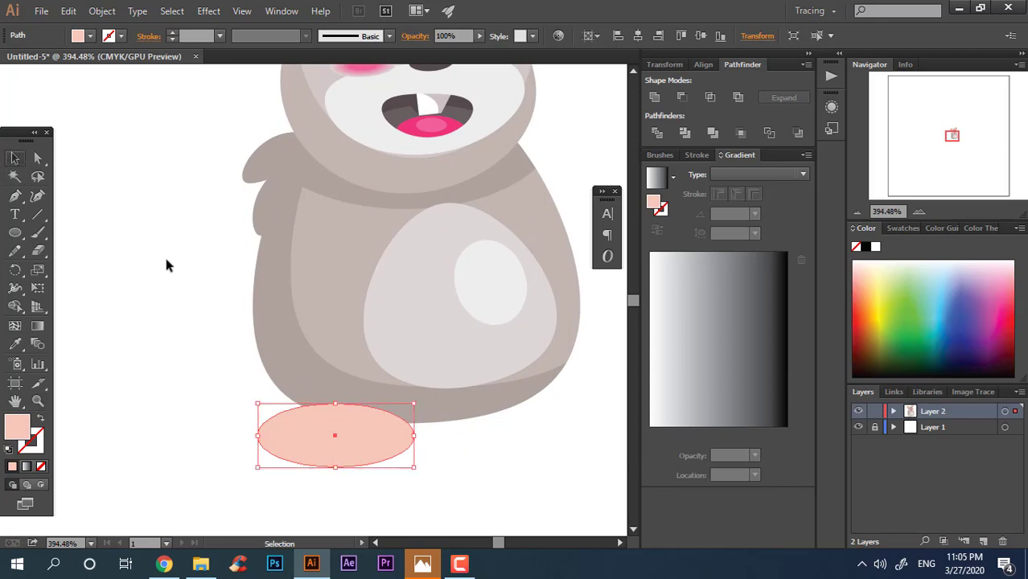
Lower the two side anchor points of the foot ellipse to give it a flatter, wider base.
key("z")
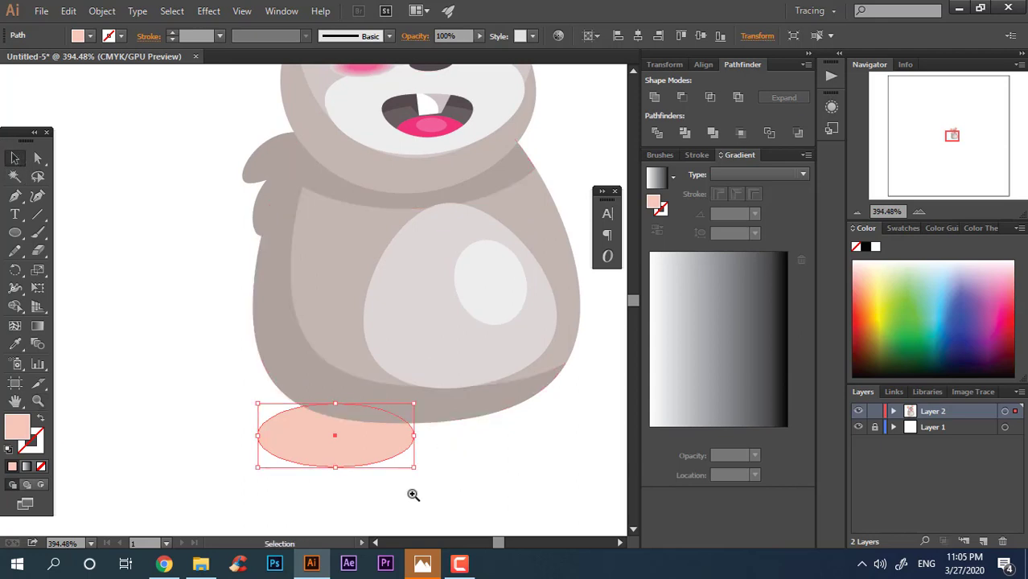
left_click(417, 494)
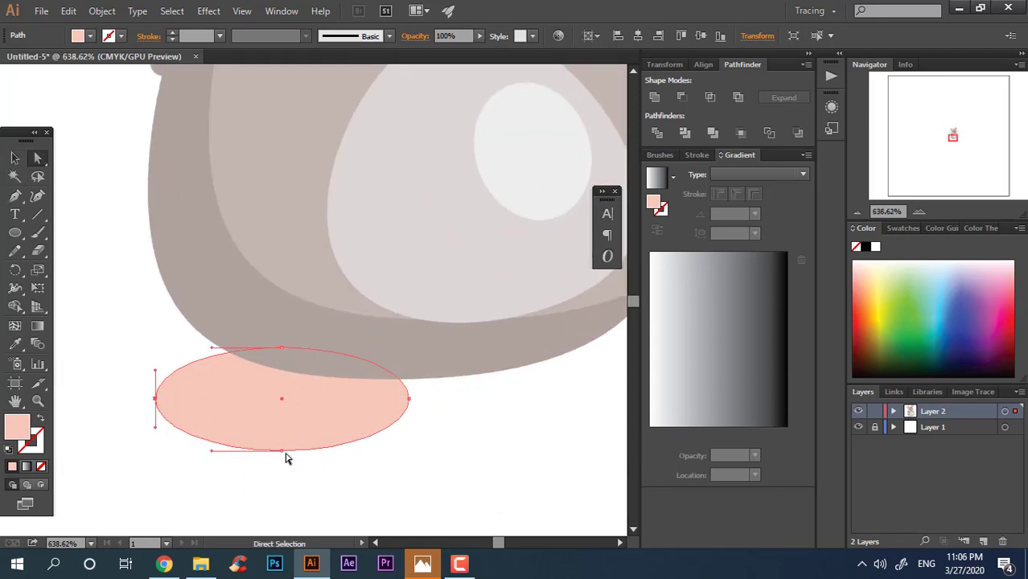
left_click(284, 452)
left_click_drag(408, 400, 413, 420)
left_click(15, 157)
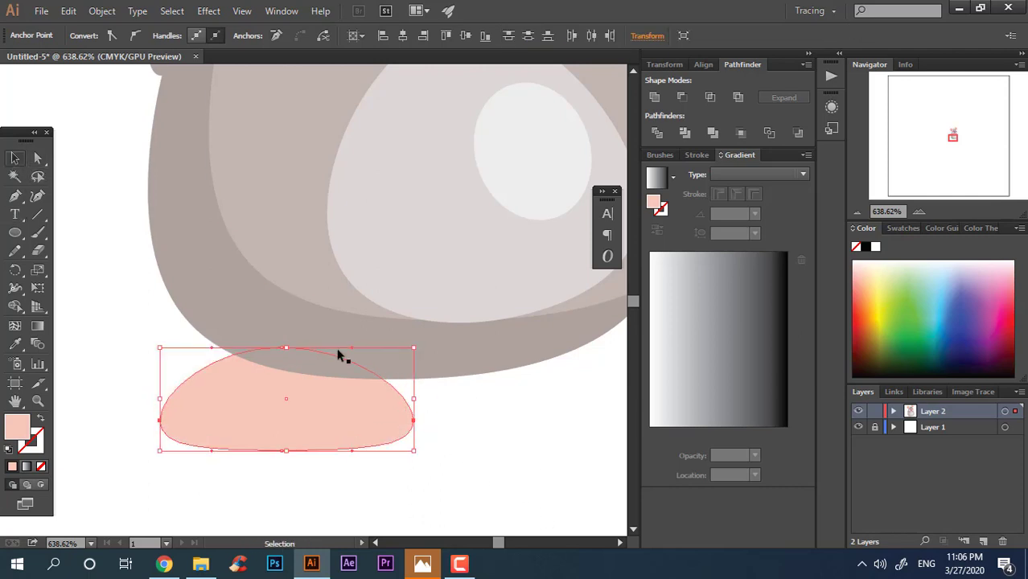
Draw a larger peach ellipse overlapping the lower left part of the foot as a shading cutter.
key("z")
left_click_drag(503, 451, 239, 378)
left_click_drag(300, 402, 330, 409)
left_click_drag(136, 389, 228, 421)
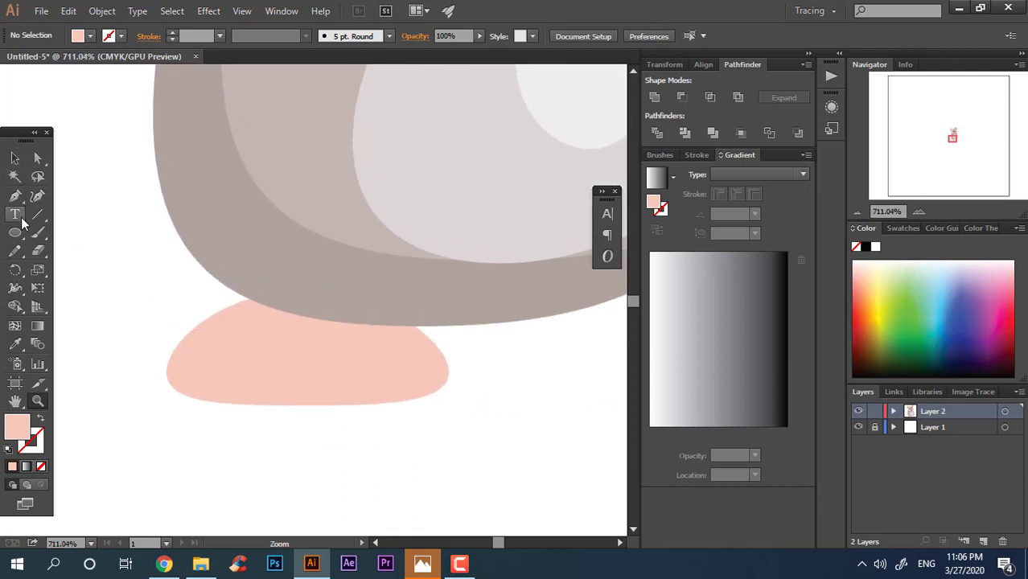
left_click(15, 158)
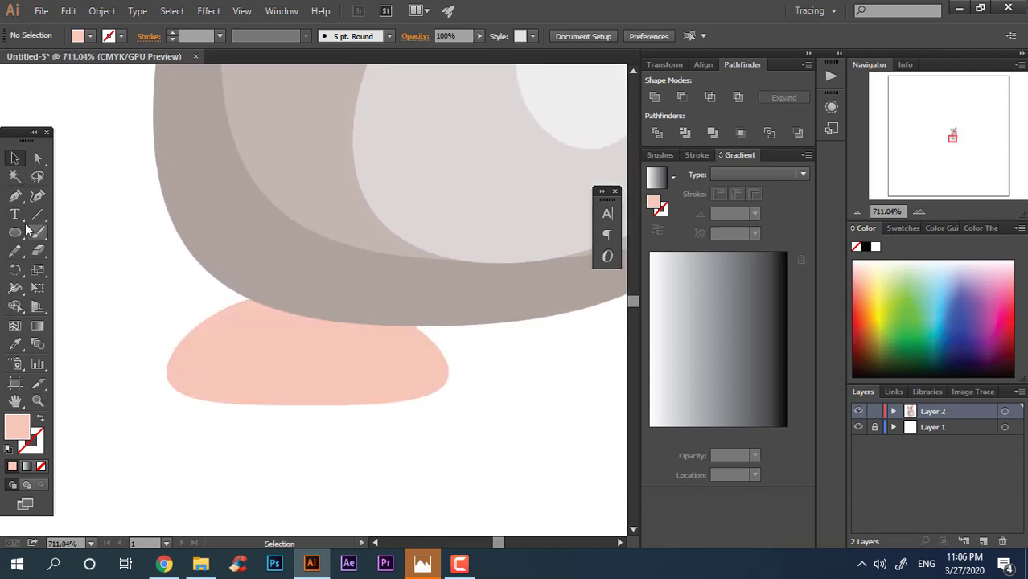
left_click_drag(241, 384, 370, 461)
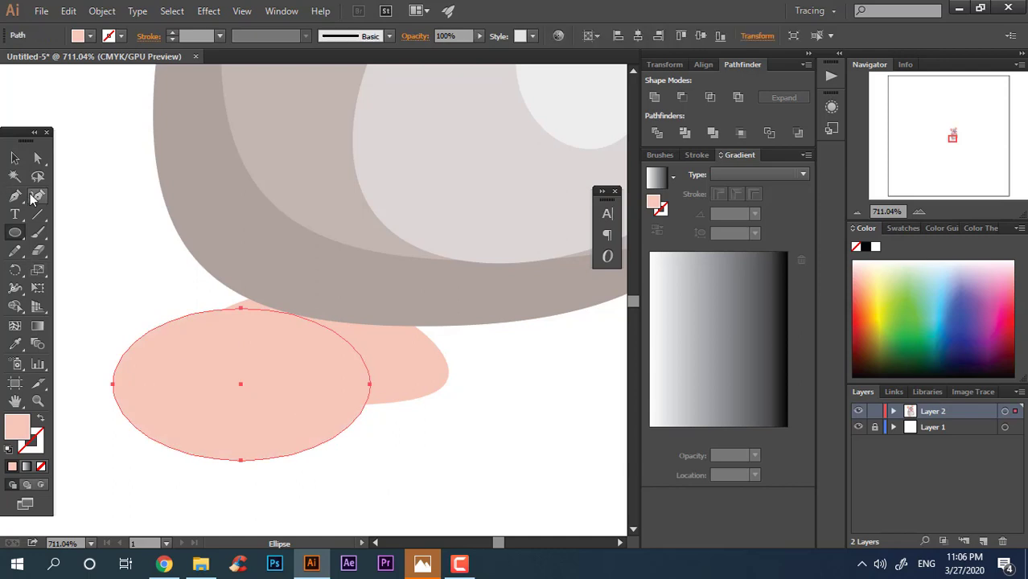
key("v")
left_click_drag(346, 394, 360, 412)
Fill the foot shape with the darker peach EAADA0.
left_click(424, 382)
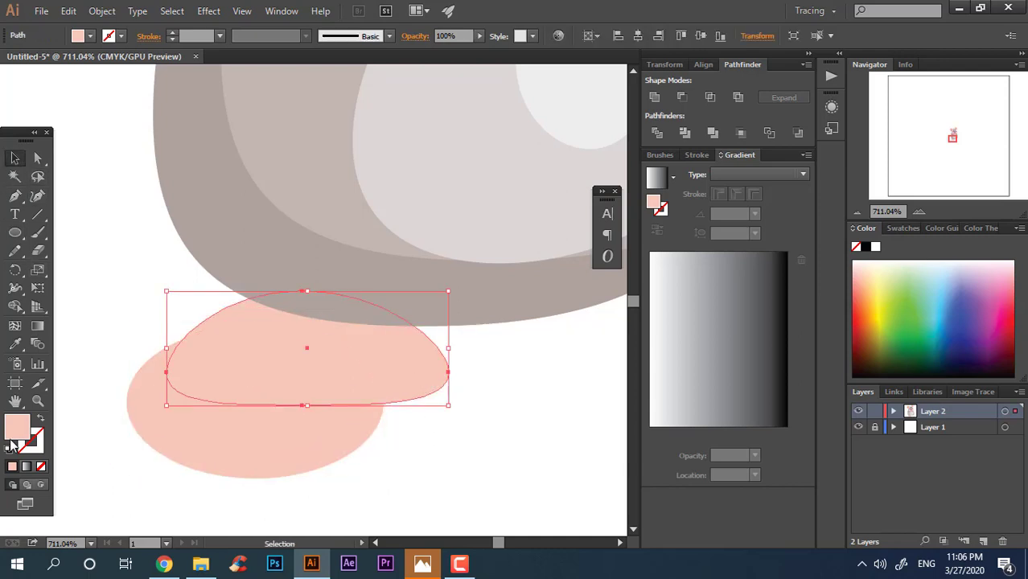
double_click(17, 435)
left_click(400, 239)
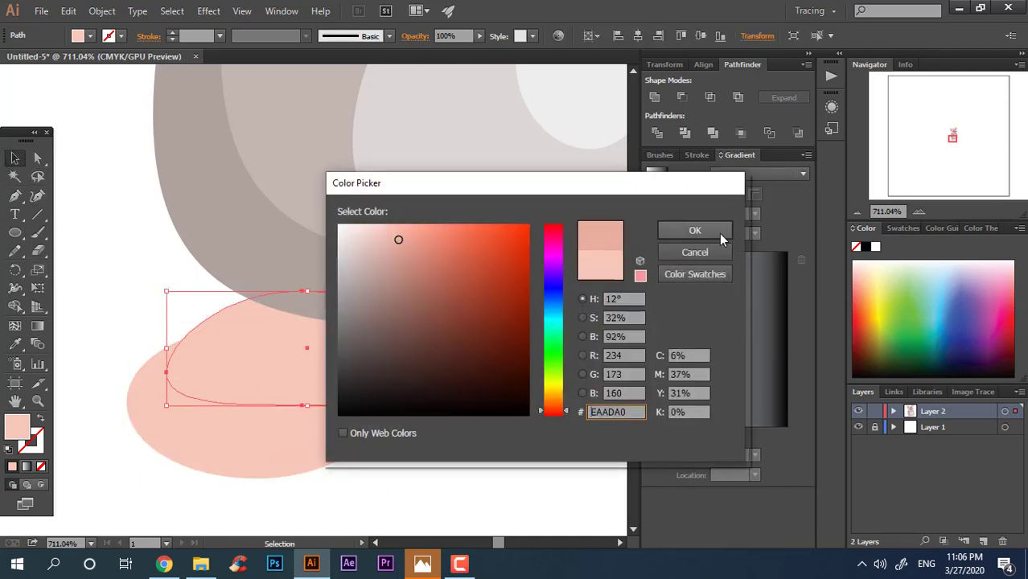
left_click(720, 233)
Divide the foot with the overlapping ellipse and delete the leftover piece outside the foot outline.
left_click_drag(477, 444, 356, 385)
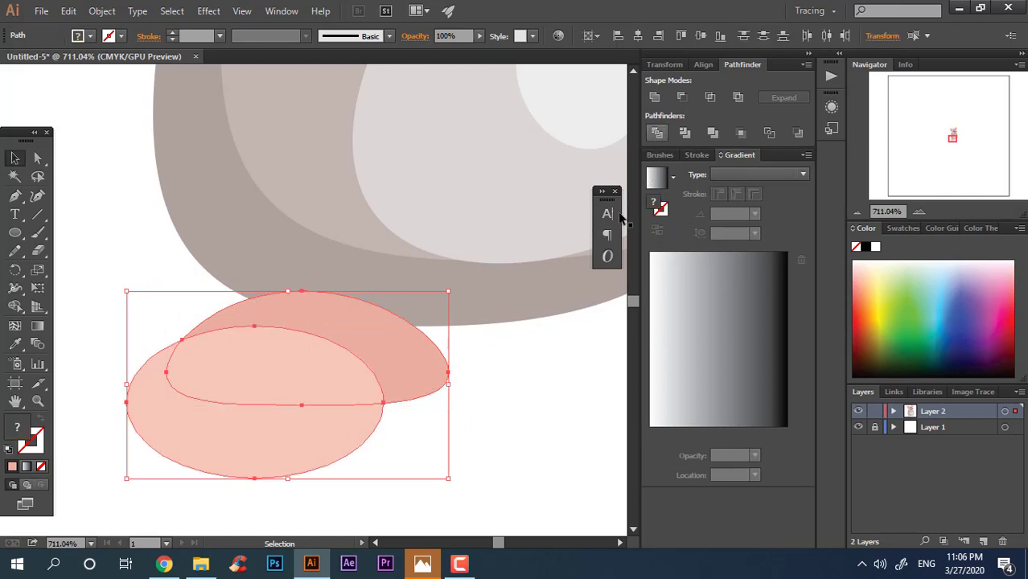
key("ctrl+g")
double_click(341, 371)
left_click(344, 425)
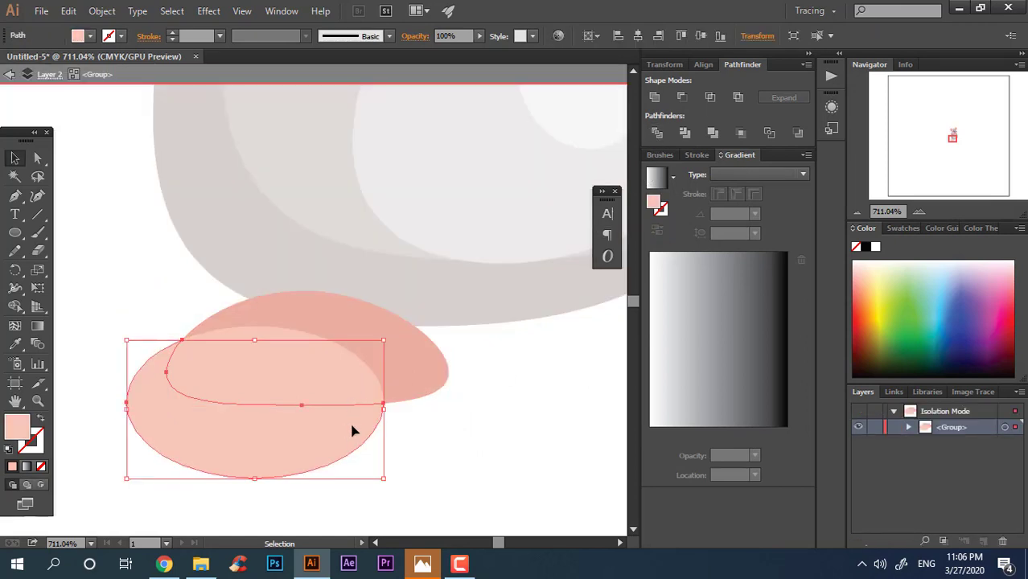
key("Delete")
left_click_drag(281, 382, 281, 381)
right_click(356, 373)
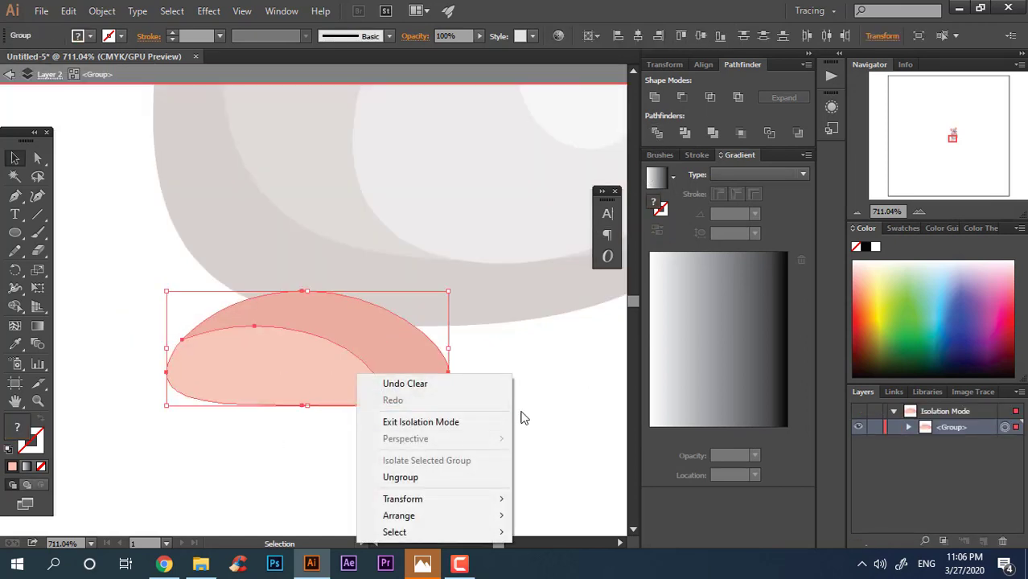
left_click(403, 422)
Move the shaded foot up under the body and reflect it across the vertical axis.
key("z")
left_click_drag(535, 394, 364, 439)
left_click_drag(519, 411, 543, 410)
left_click_drag(505, 419, 416, 423)
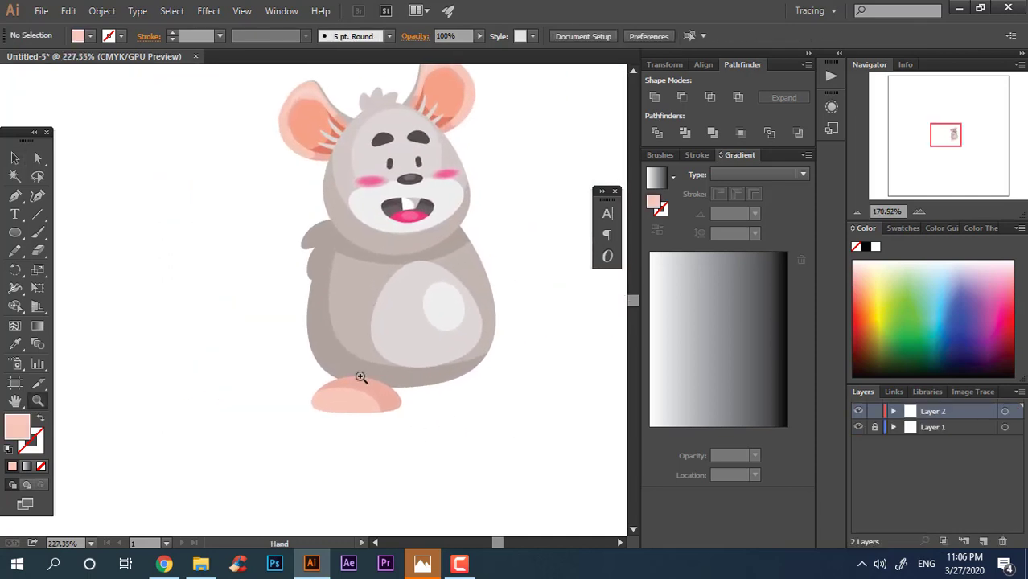
left_click(339, 420)
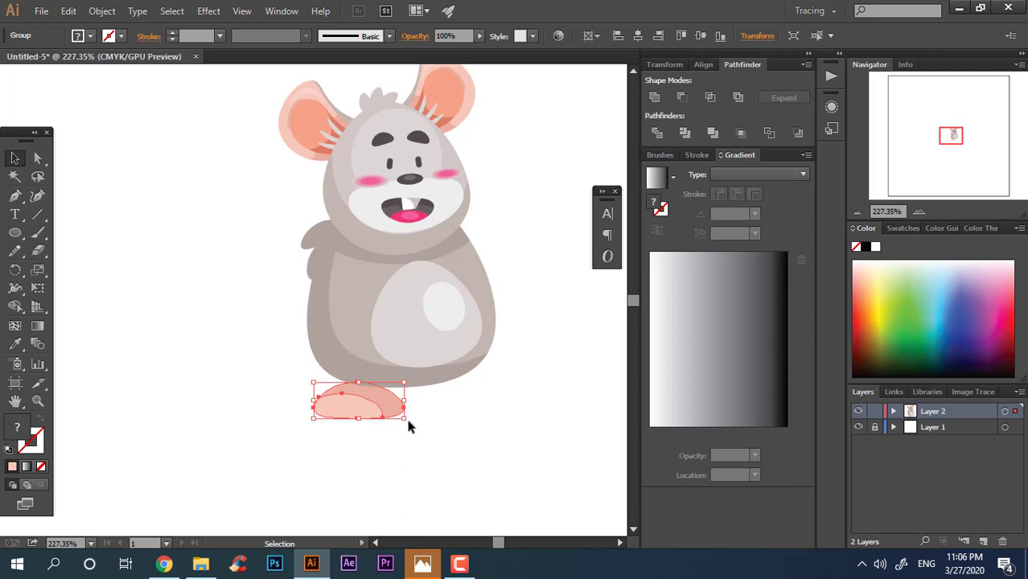
left_click_drag(359, 411, 419, 393)
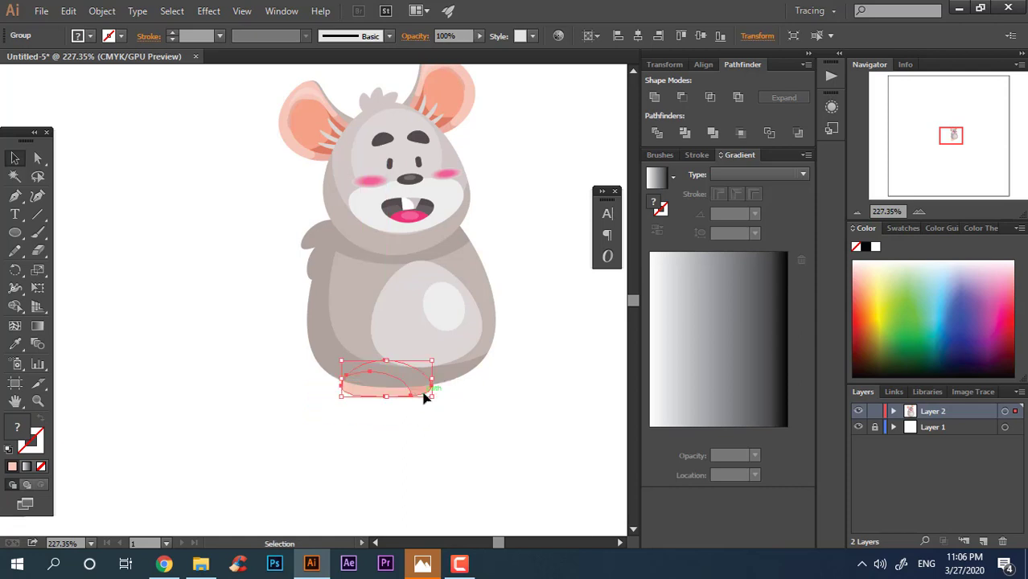
right_click(424, 394)
mouse_move(503, 505)
left_click(665, 429)
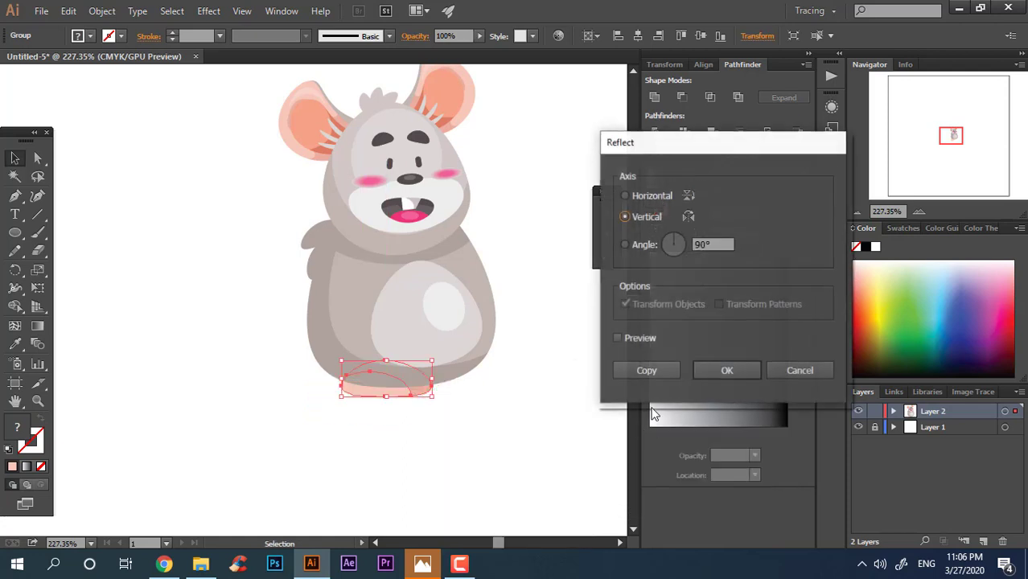
left_click(728, 372)
left_click(462, 452)
Rotate the foot clockwise so its toe points down to the right below the body.
key("z")
left_click_drag(397, 396, 388, 426)
left_click(444, 387)
left_click(441, 438)
left_click(400, 404)
left_click(502, 508)
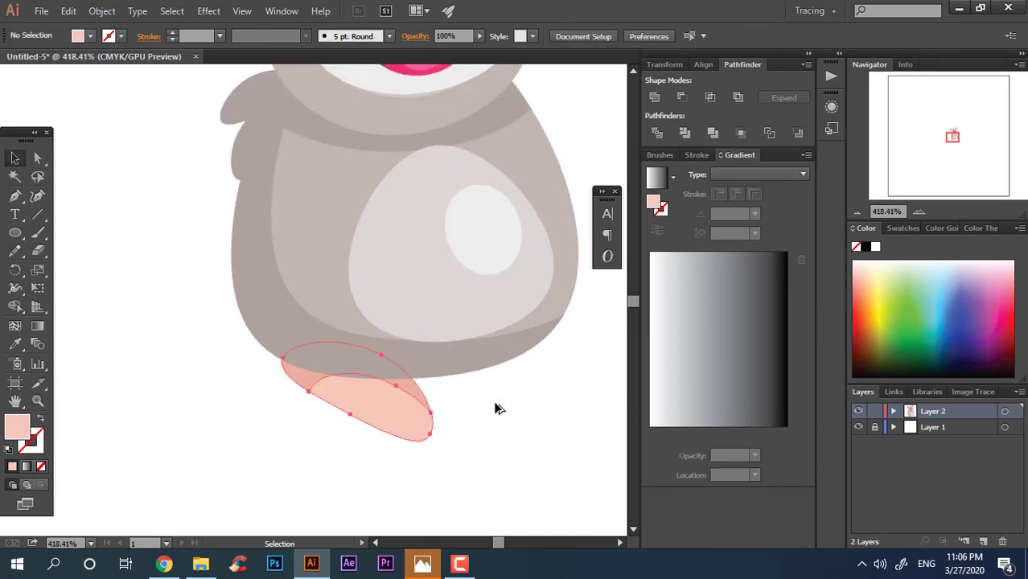
Duplicate the foot to the body's right side, then rotate the copy flatter and tuck it under the body.
left_click_drag(381, 391, 523, 385)
left_click(566, 451)
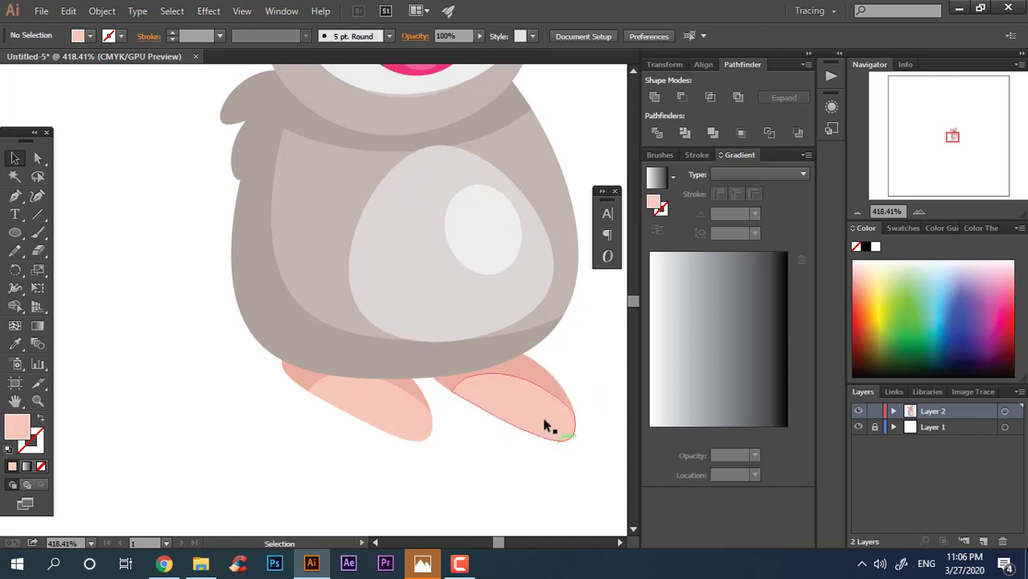
left_click(545, 426)
left_click_drag(567, 453, 546, 492)
left_click_drag(519, 400, 519, 383)
left_click(535, 443)
Rotate the left foot to a flatter angle and tuck it under the body.
left_click(404, 436)
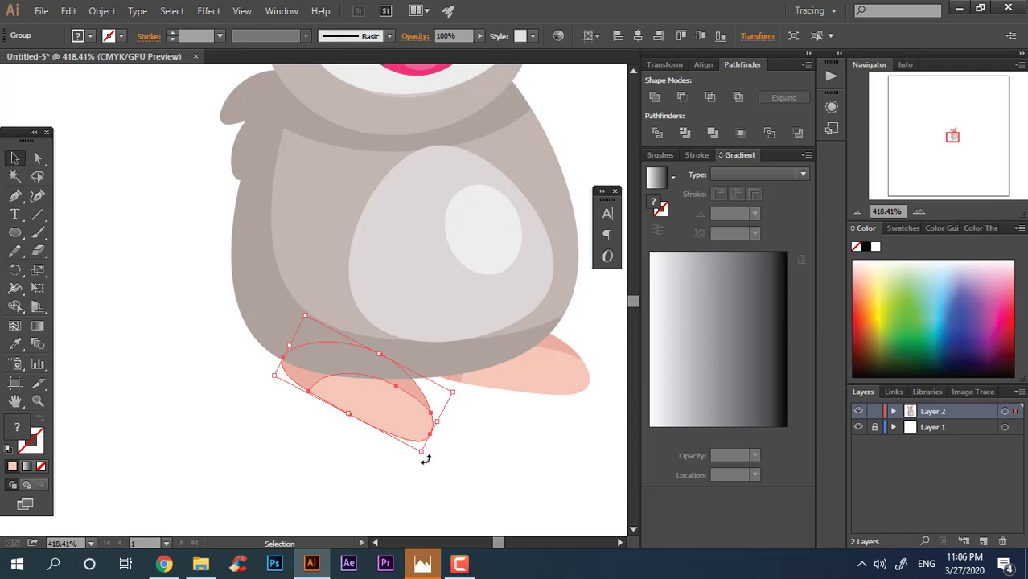
left_click_drag(426, 459, 428, 389)
left_click(507, 428)
left_click_drag(431, 429, 433, 459)
scroll(433, 459, "up", 1)
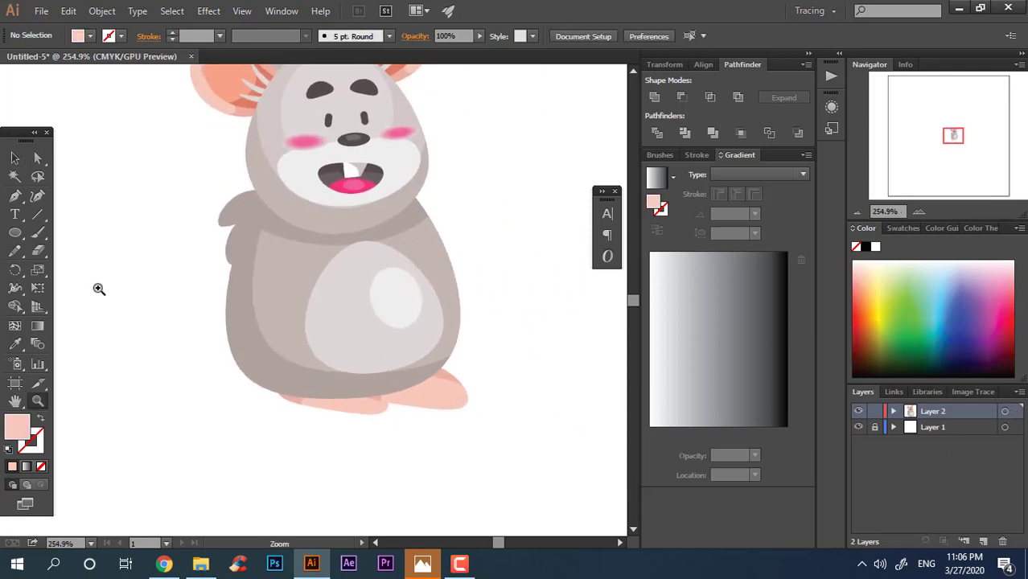
Reflect the left foot across the vertical axis and move it outward to the body's lower left edge.
left_click(15, 159)
right_click(349, 411)
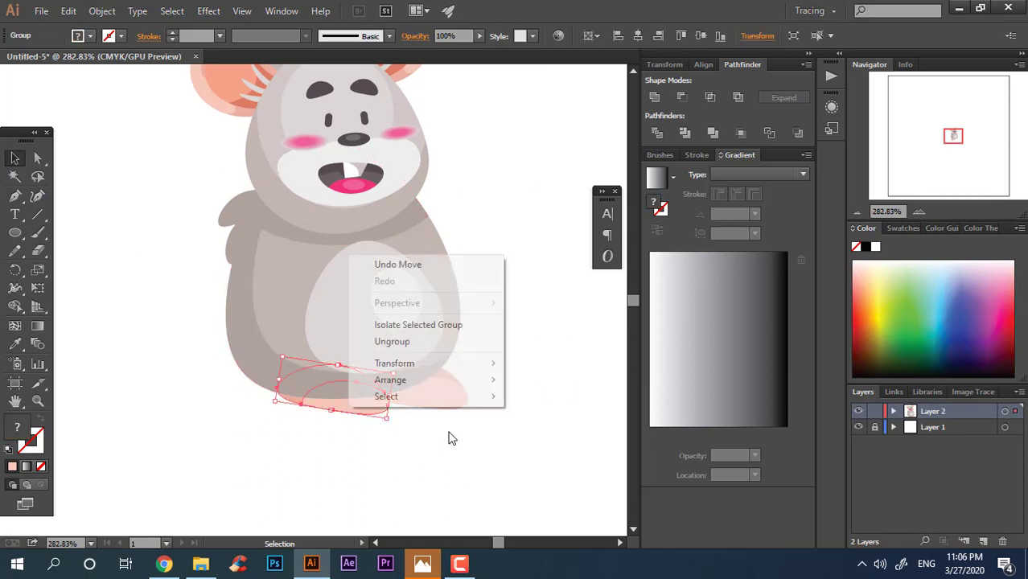
mouse_move(443, 367)
left_click(544, 420)
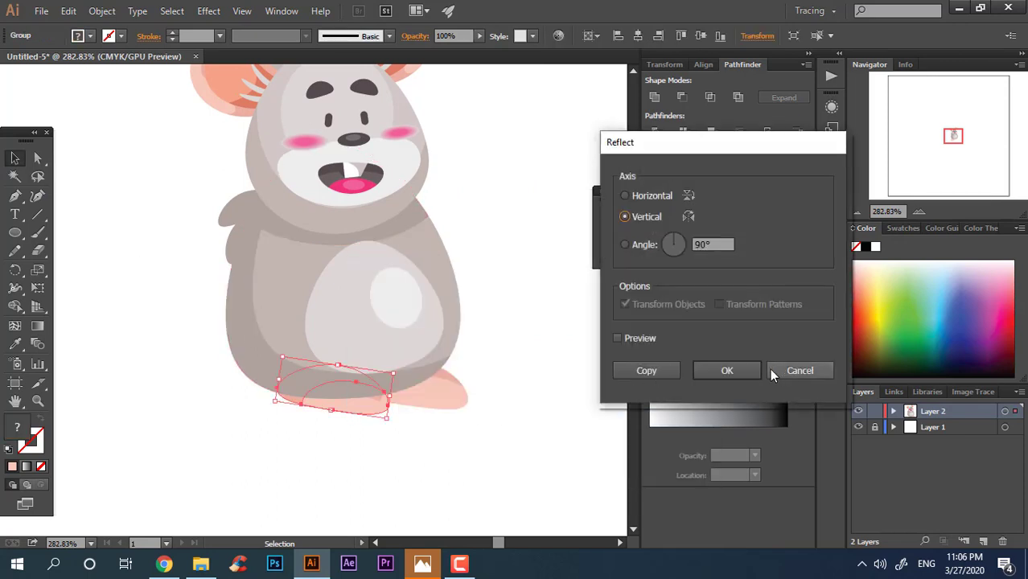
left_click(727, 369)
left_click(490, 459)
left_click_drag(312, 414, 248, 413)
left_click(386, 459)
key("z")
left_click_drag(435, 443, 391, 413)
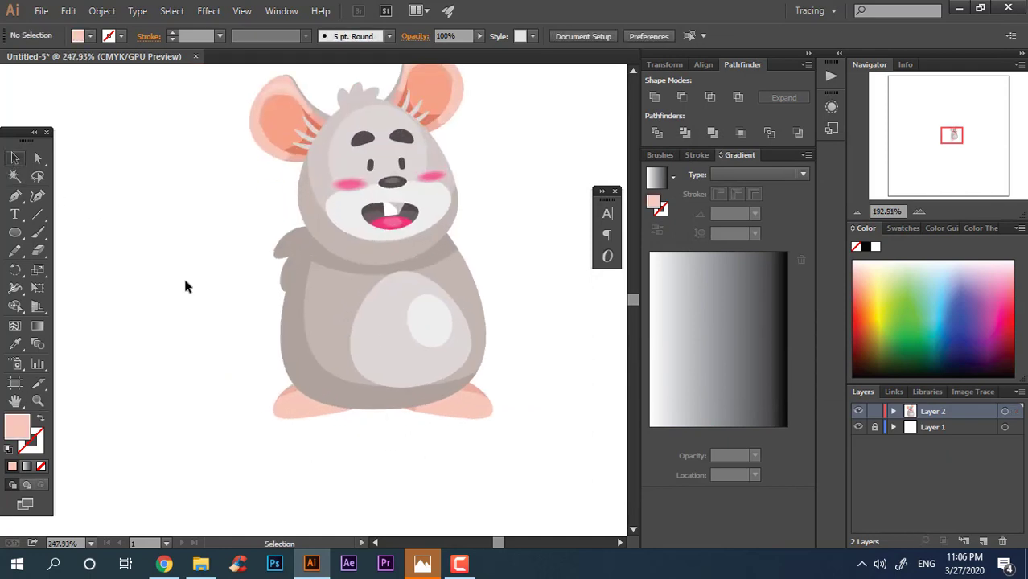
left_click_drag(291, 413, 282, 410)
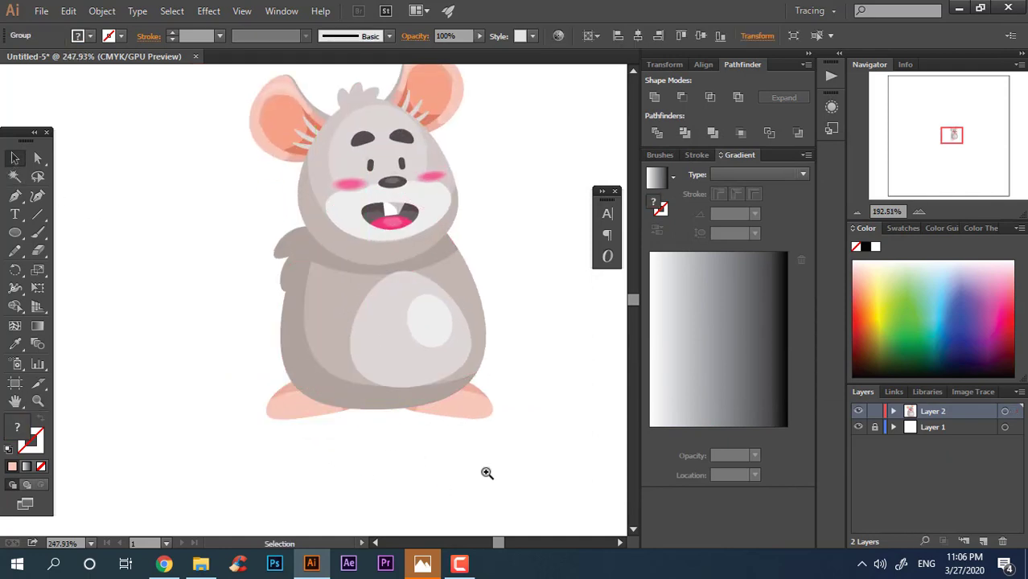
Examine the mouse's head, body and feet at different magnifications.
mouse_move(487, 473)
left_mouse_down()
mouse_move(475, 459)
mouse_move(491, 457)
left_mouse_up()
left_click_drag(530, 381, 456, 406)
left_click_drag(392, 351, 389, 295)
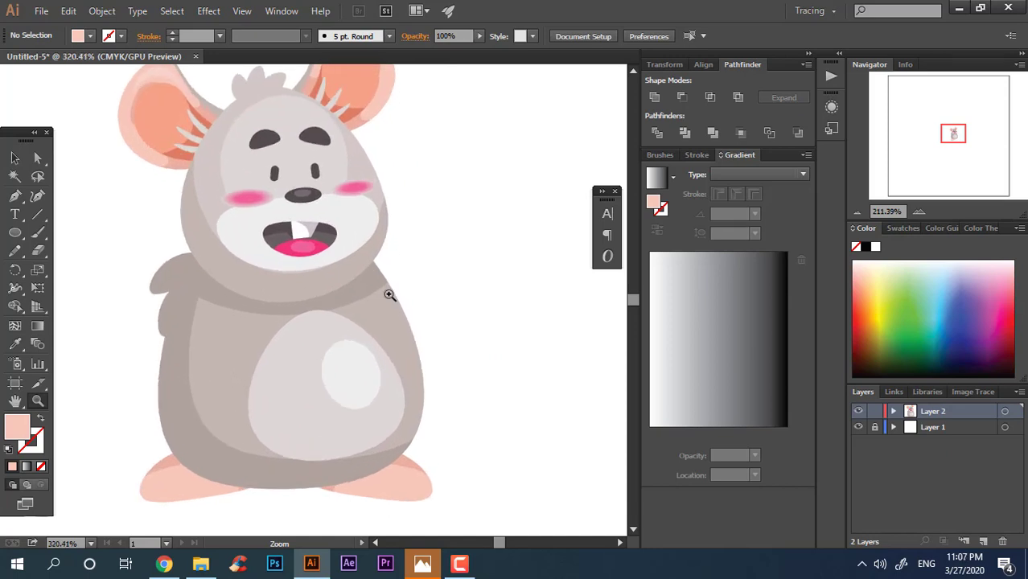
left_click_drag(310, 341, 351, 371)
left_click_drag(321, 403, 378, 403)
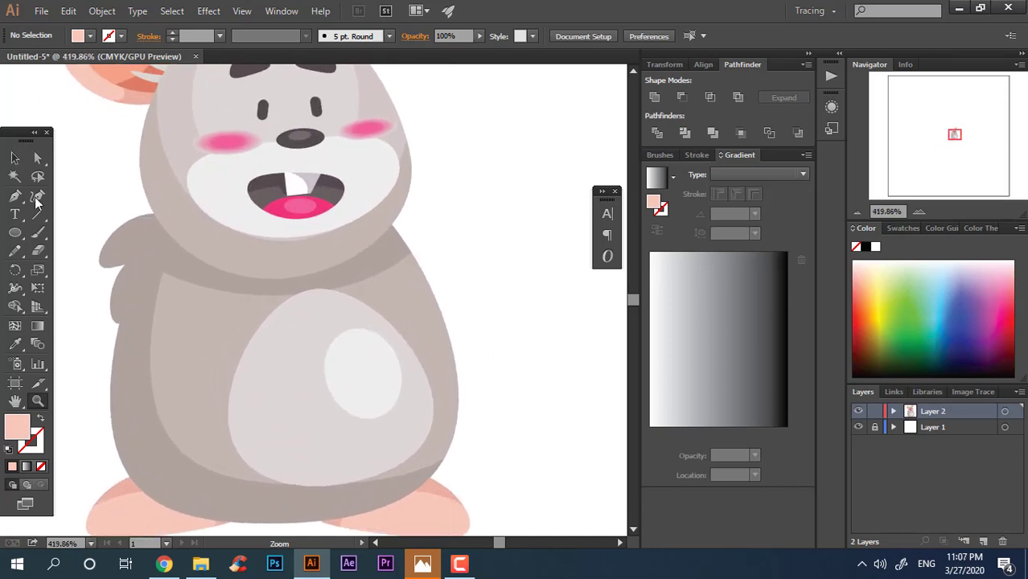
left_click(17, 162)
key("z")
left_click_drag(486, 297, 373, 328)
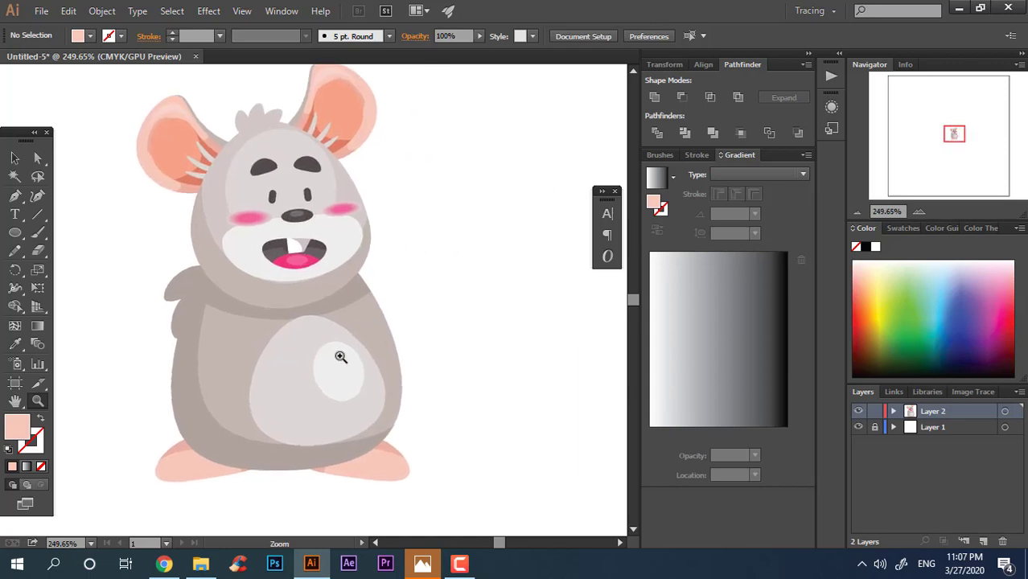
left_click_drag(227, 443, 328, 424)
left_click_drag(346, 375, 387, 402)
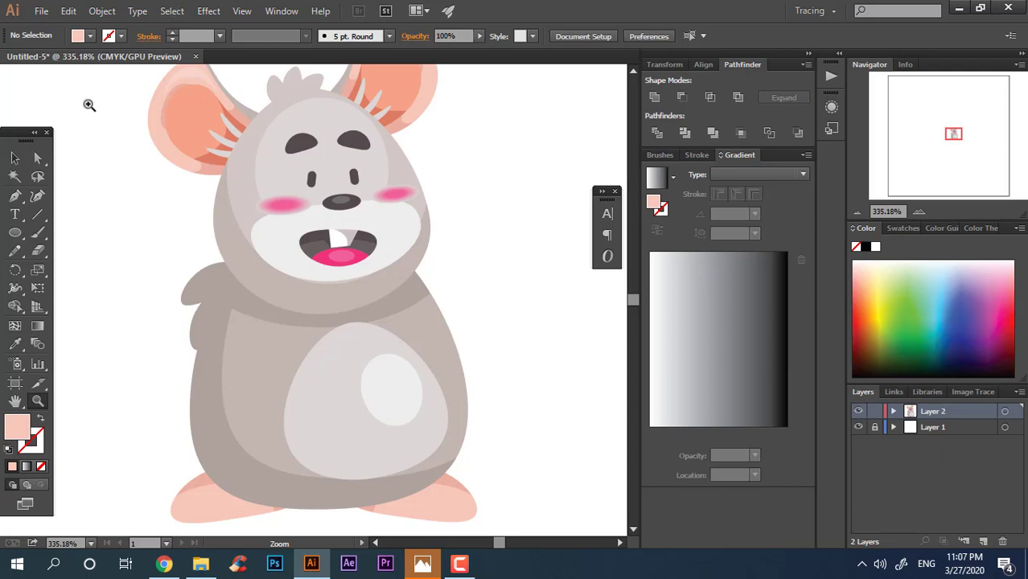
Draw a flat ellipse for an arm at the right shoulder and fill it with the grey-brown sampled from the body.
left_click_drag(20, 231, 71, 267)
left_click_drag(390, 293, 544, 359)
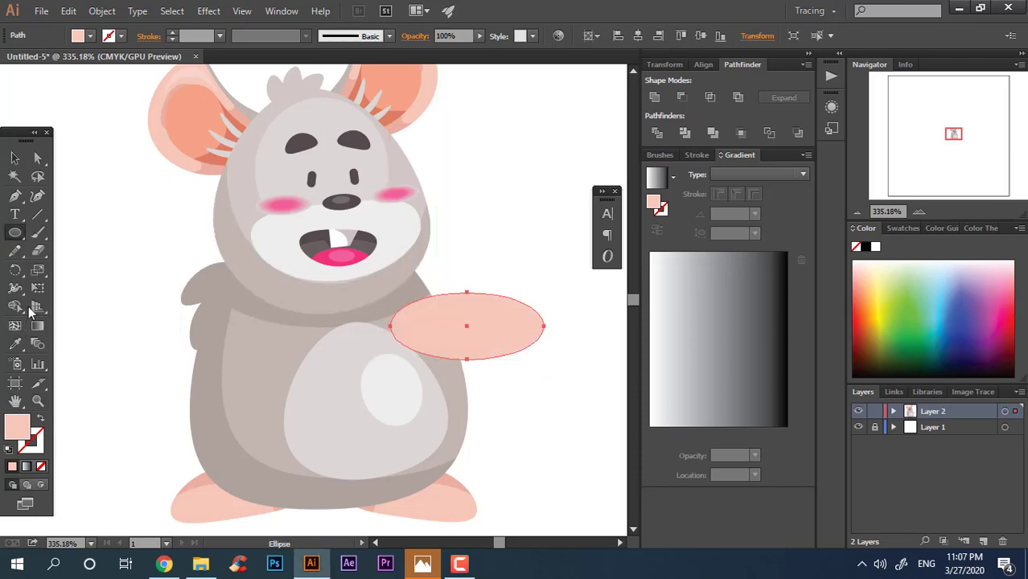
left_click(16, 346)
left_click(264, 338)
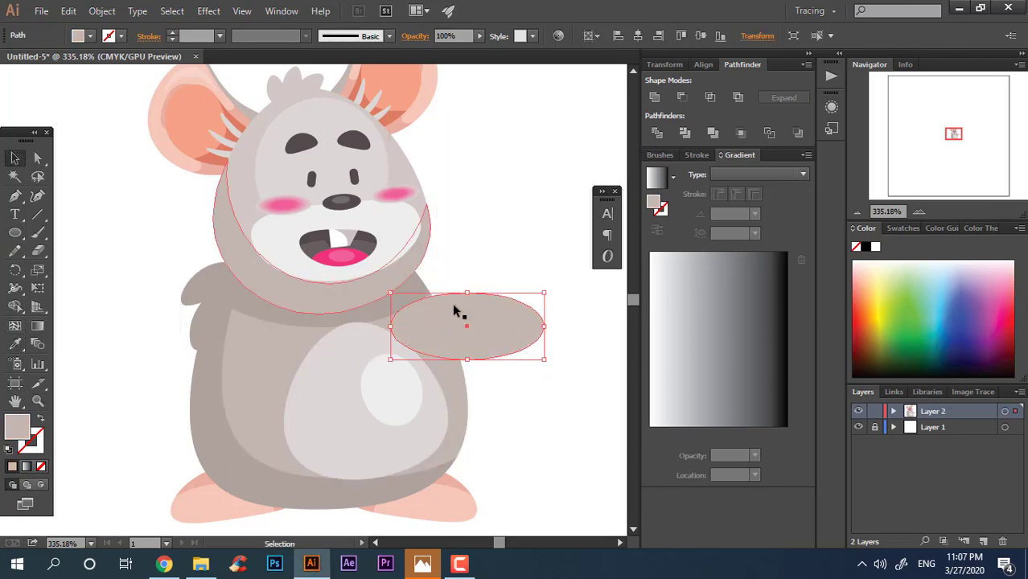
Tilt the arm ellipse upward to the right behind the body and fill it with the darker body shade.
left_click_drag(552, 372, 493, 280)
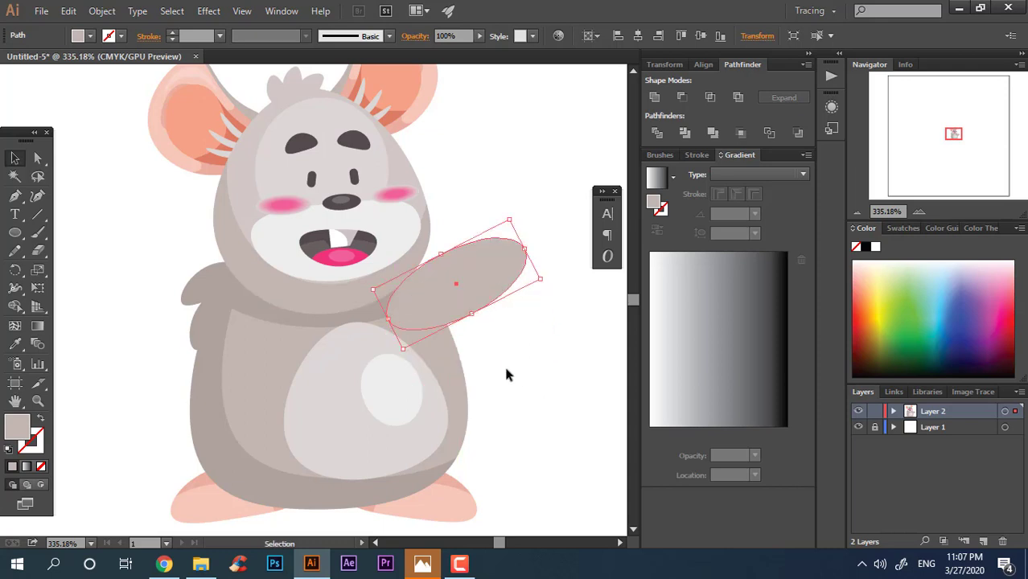
key("ctrl+shift+[")
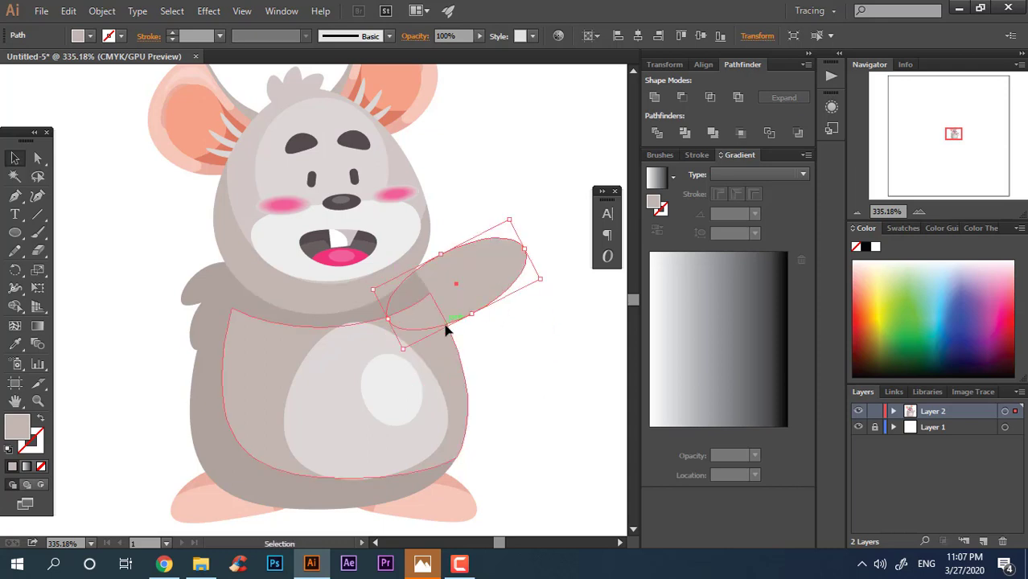
left_click(16, 345)
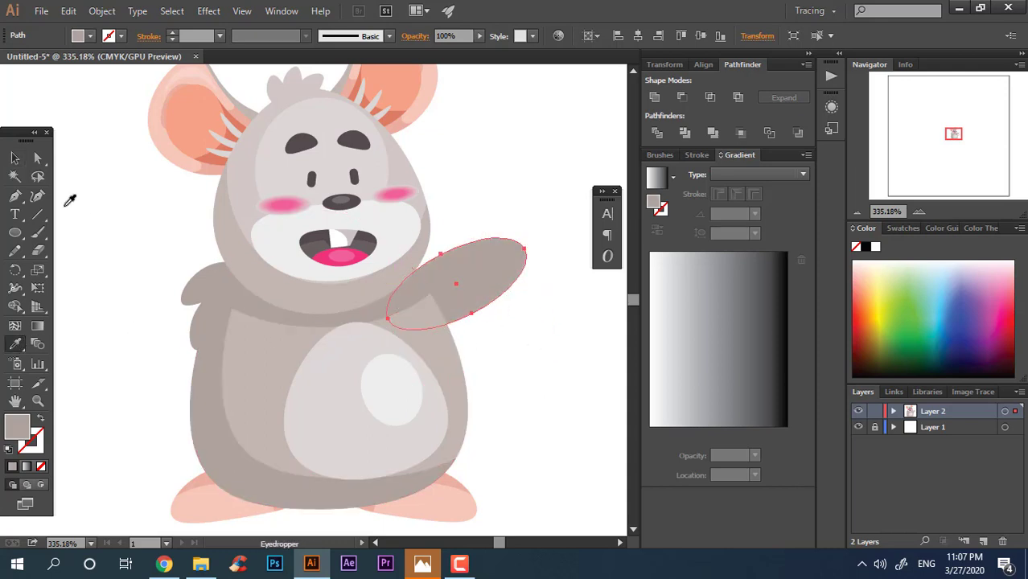
key("ctrl+shift+a")
Add a circle for the hand at the arm's outer end and unite it with the arm.
key("z")
left_click_drag(562, 301, 417, 315)
left_click(500, 393)
left_click_drag(468, 401, 378, 314)
left_click(655, 97)
key("ctrl+shift+a")
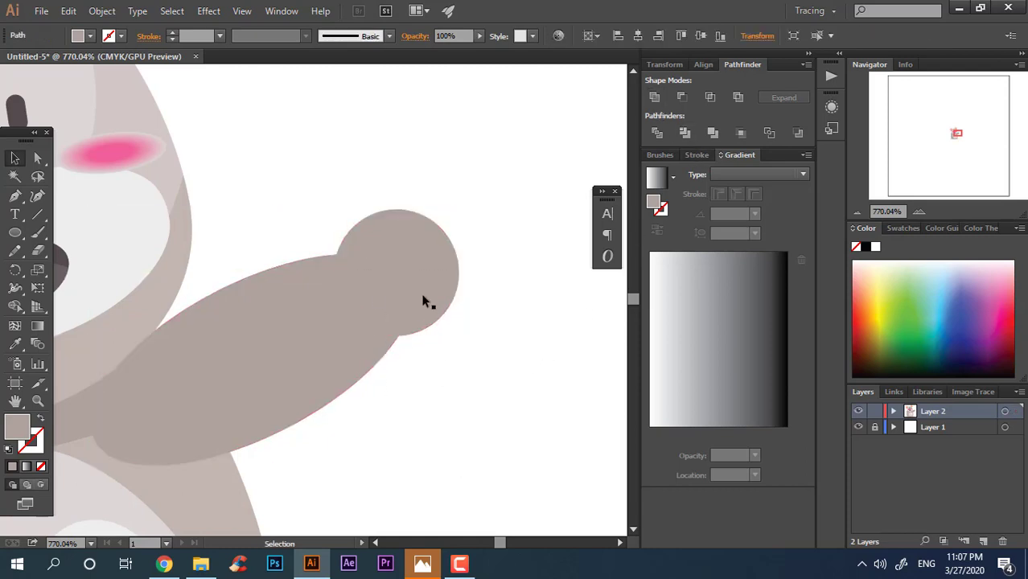
Draw a small ellipse finger, tilt it upright, and place rotated copies around the hand to make five fingers.
key("z")
left_click_drag(417, 212, 99, 237)
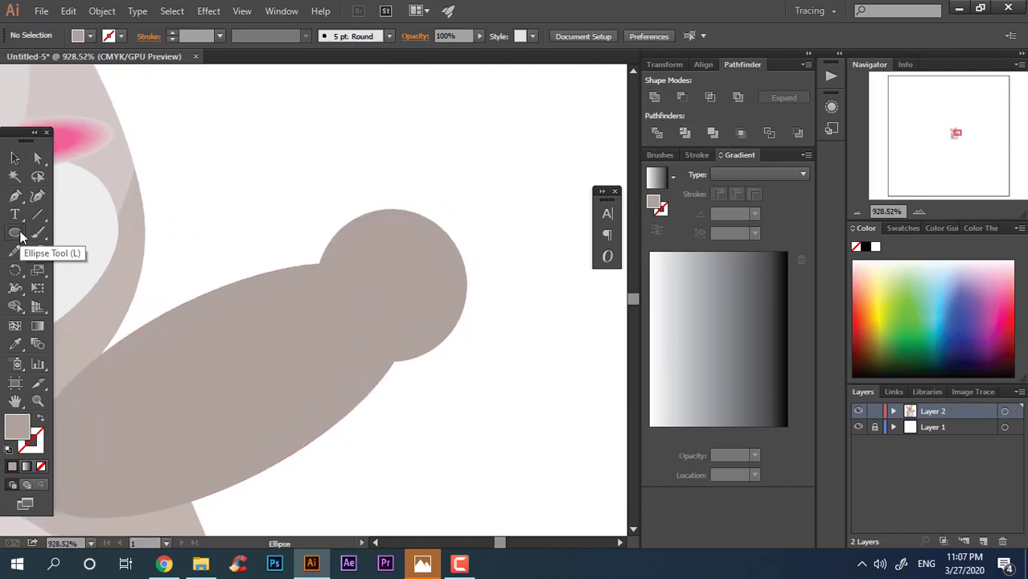
left_click_drag(311, 212, 399, 251)
key("v")
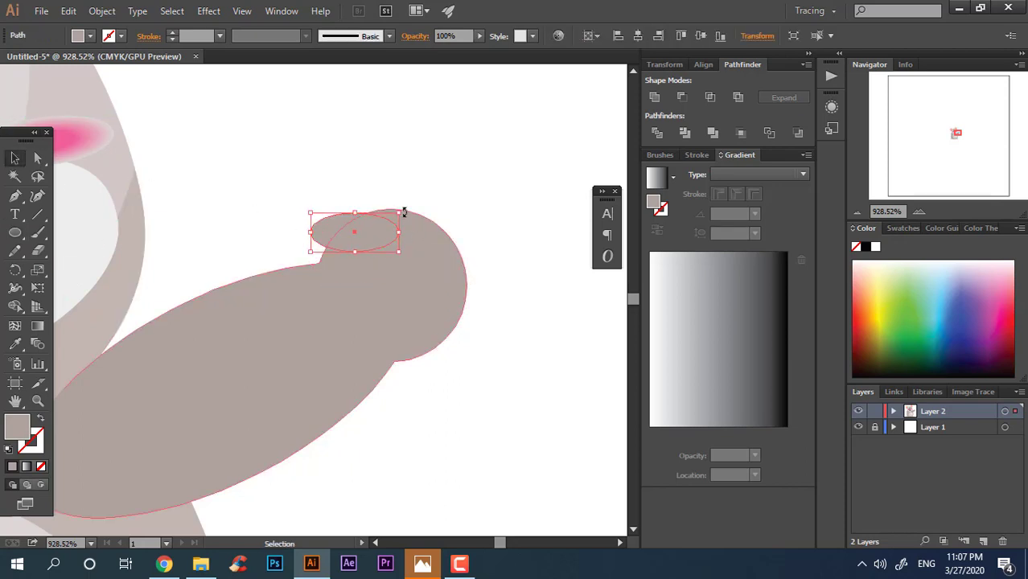
left_click_drag(404, 211, 448, 162)
left_click(448, 162)
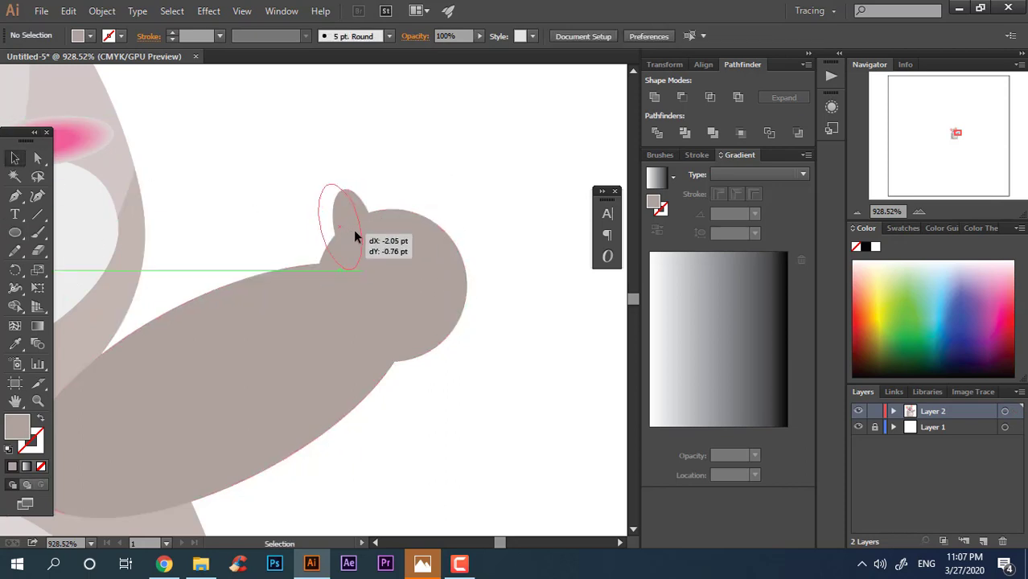
left_click_drag(355, 231, 467, 324)
left_click(562, 326)
left_click_drag(525, 343, 539, 373)
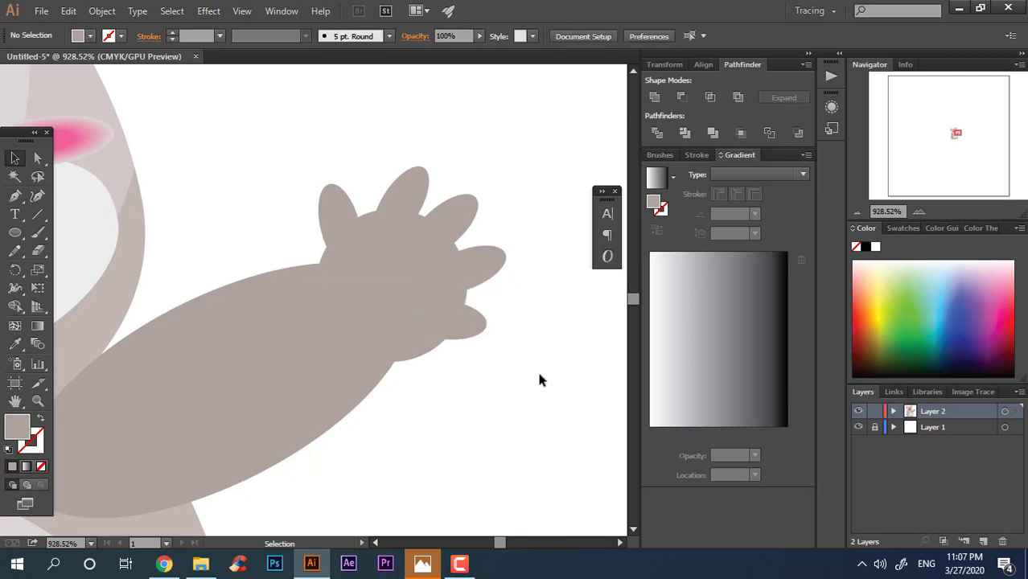
Unite the five fingers with the arm and hand into a single shape.
key("z")
left_click_drag(523, 266, 120, 145)
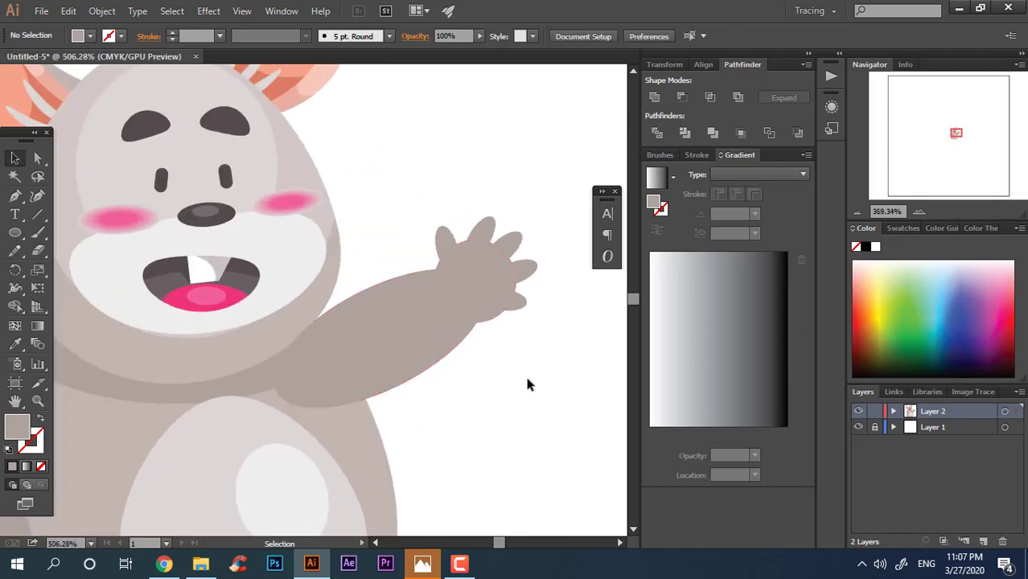
left_click_drag(423, 236, 422, 235)
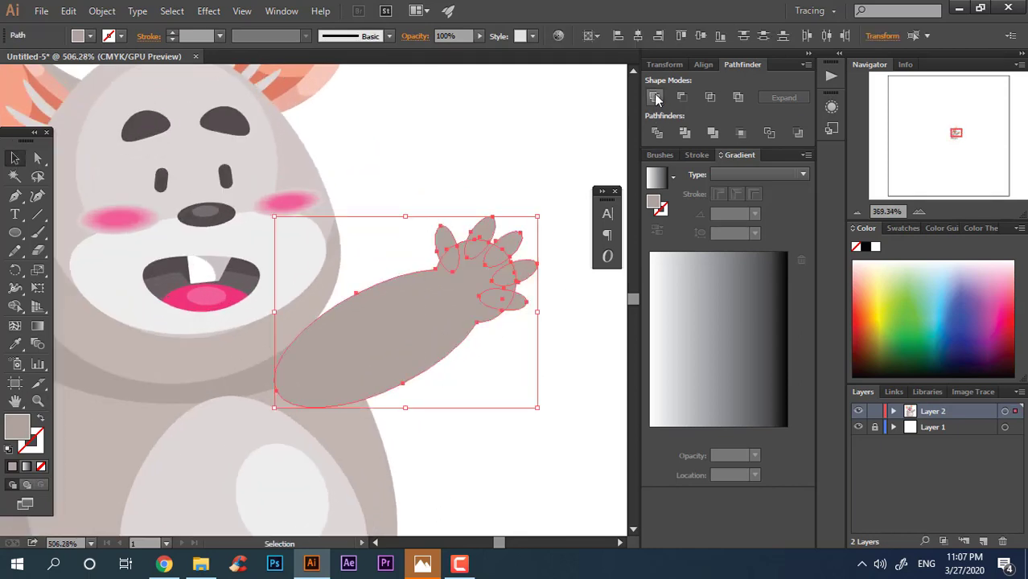
left_click(550, 248)
Add a tilted oval palm pad on the hand, filled with the light pinkish grey sampled from the side of the head.
key("z")
left_click_drag(494, 233, 563, 300)
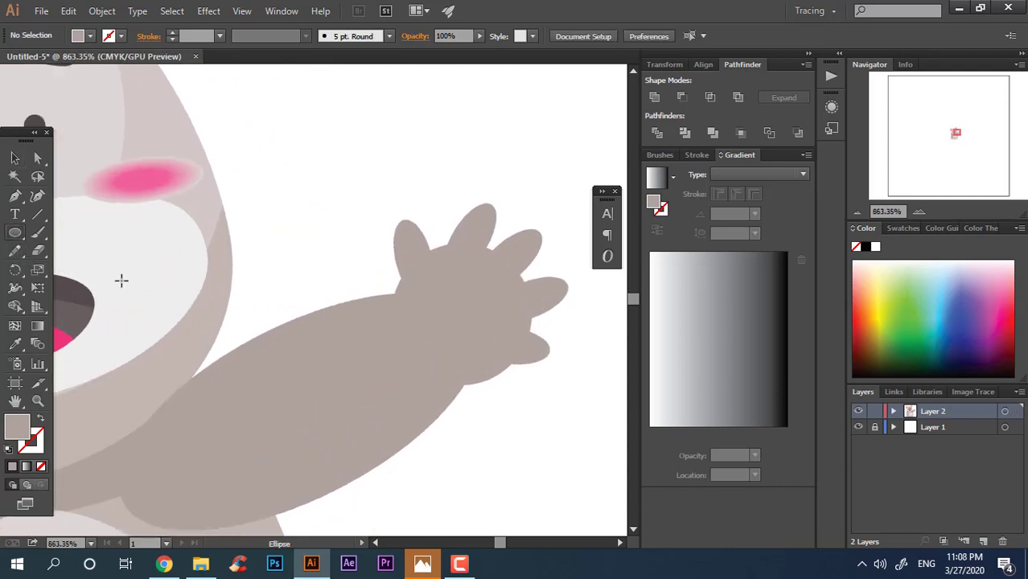
mouse_move(433, 278)
left_mouse_down()
mouse_move(487, 349)
mouse_move(482, 358)
mouse_move(465, 353)
left_mouse_up()
key("z")
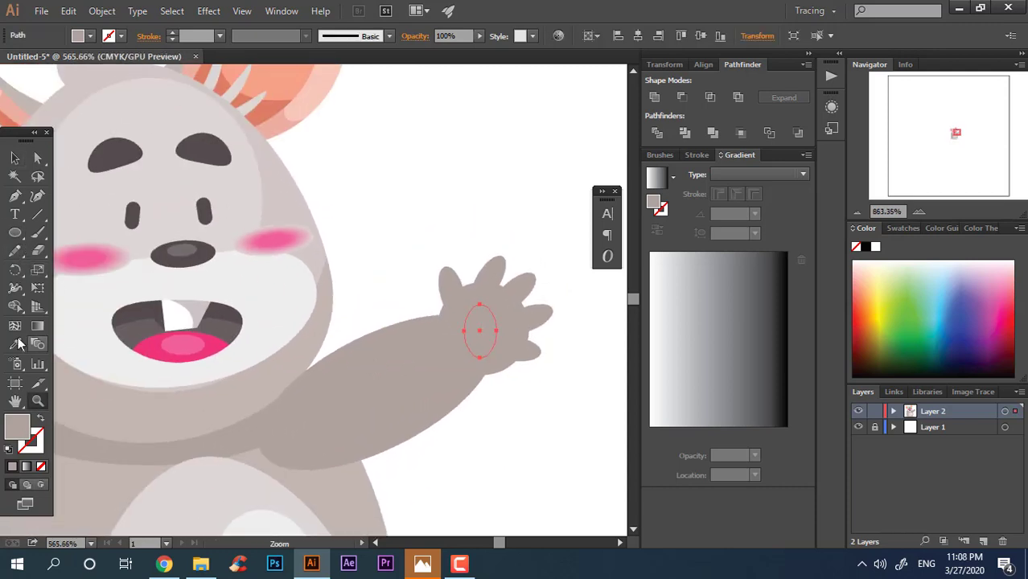
left_click(14, 345)
left_click(319, 257)
key("z")
left_click_drag(573, 382, 600, 382)
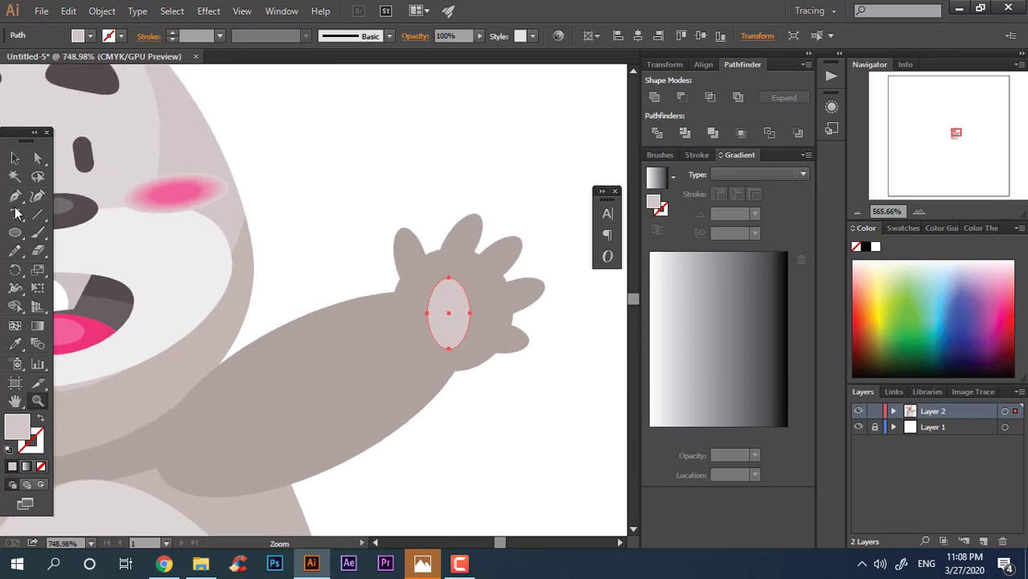
left_click_drag(476, 355, 487, 340)
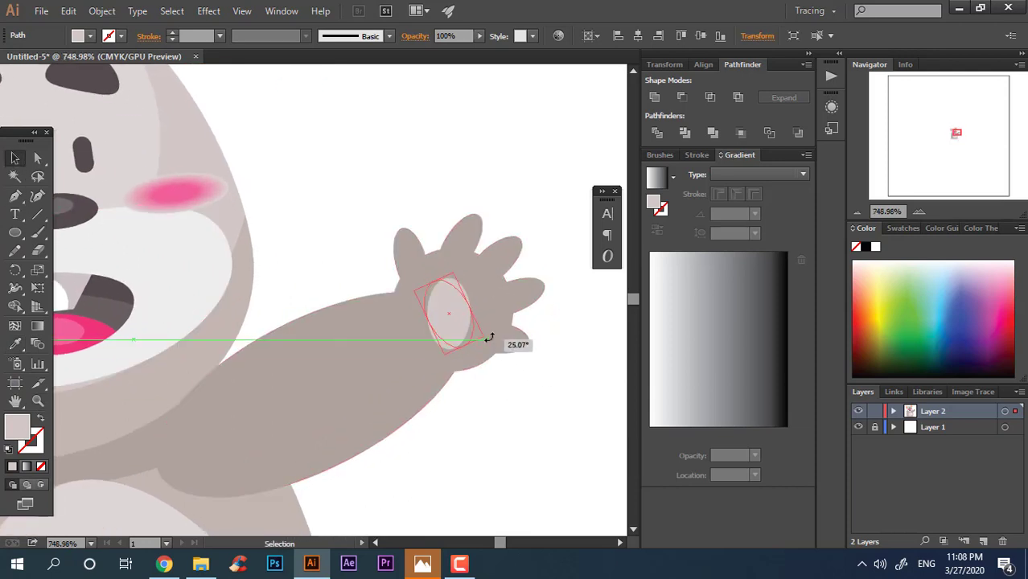
left_click(515, 399)
Group the arm with its palm pad.
left_click(463, 292)
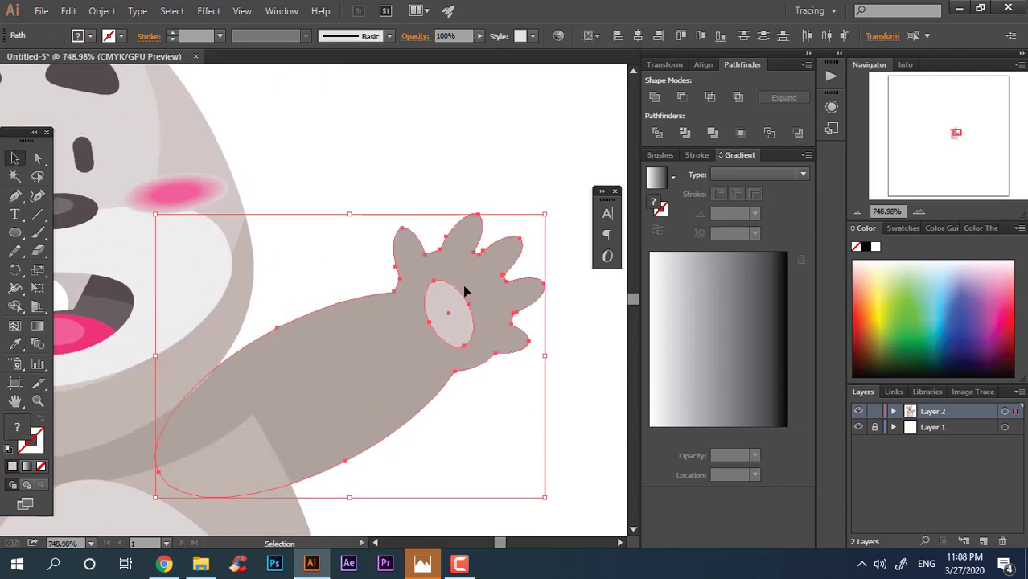
right_click(463, 288)
left_click(494, 347)
left_click(541, 380)
Copy the arm group to the opposite side of the body and reflect it so the hand points outward.
key("z")
left_click_drag(527, 379, 339, 417)
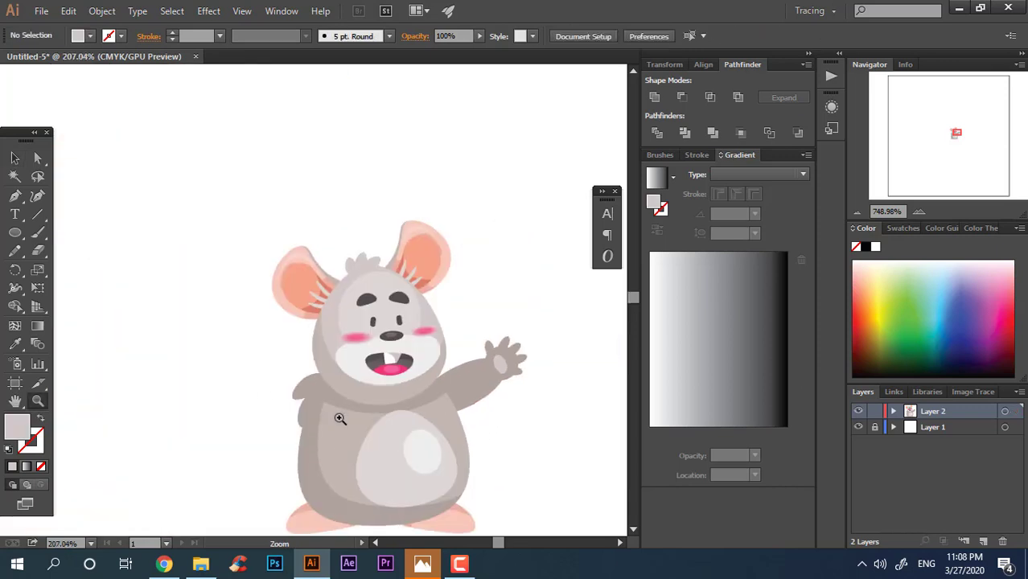
left_click_drag(426, 460, 427, 386)
left_click_drag(516, 258, 248, 300)
right_click(248, 300)
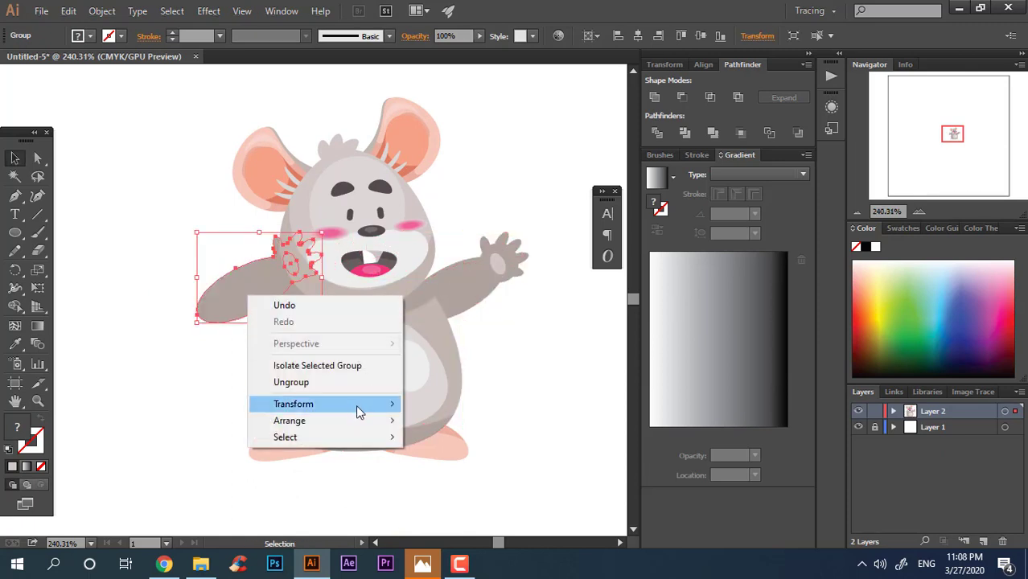
mouse_move(358, 407)
left_click(592, 457)
left_click(697, 370)
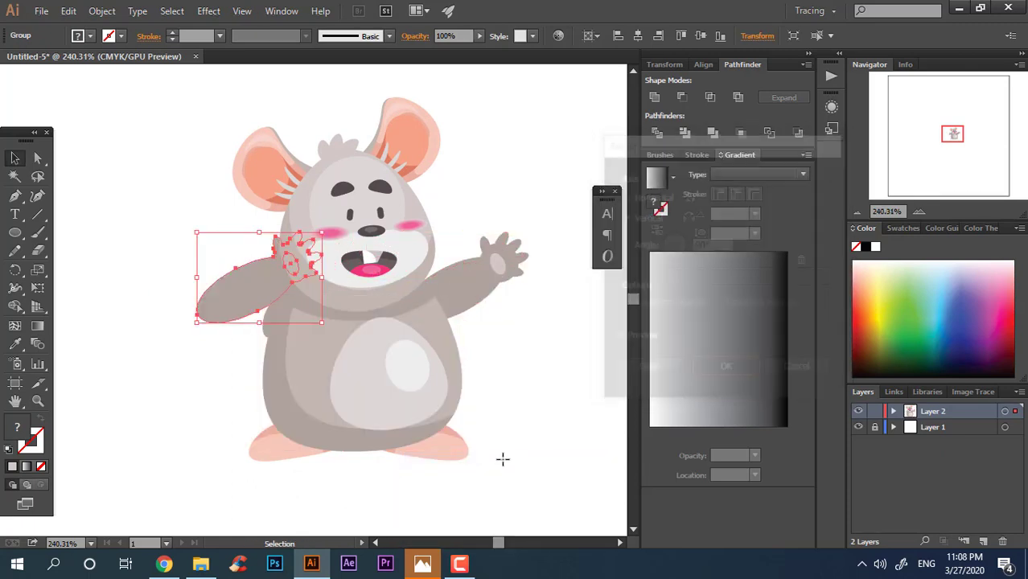
left_click(525, 408)
Move the fur tuft down the body's side and position both raised arms at the shoulders.
left_click_drag(255, 309, 239, 392)
left_click(251, 333)
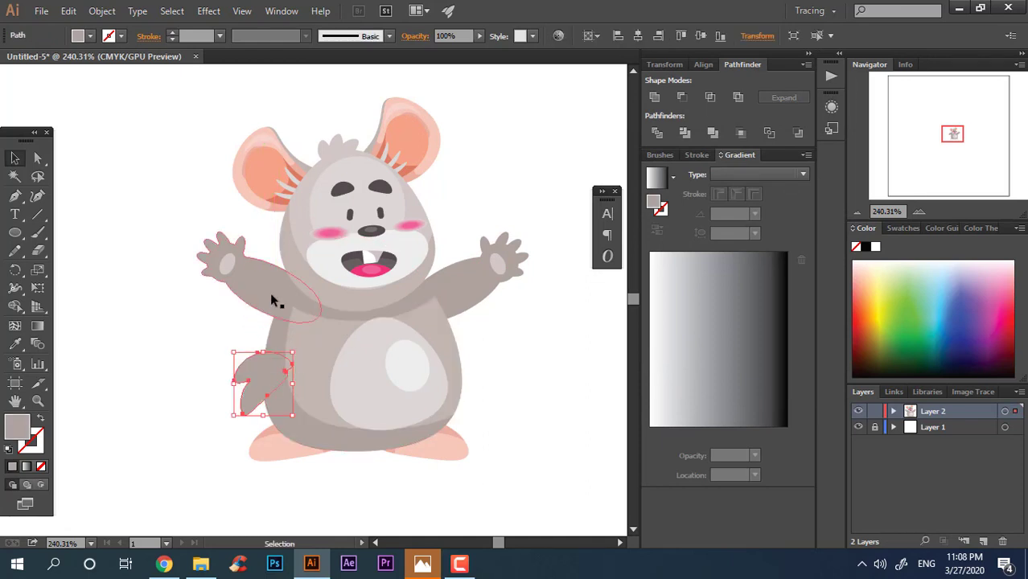
left_click_drag(268, 290, 232, 271)
left_click(485, 342)
left_click(531, 316)
left_click_drag(484, 285, 483, 273)
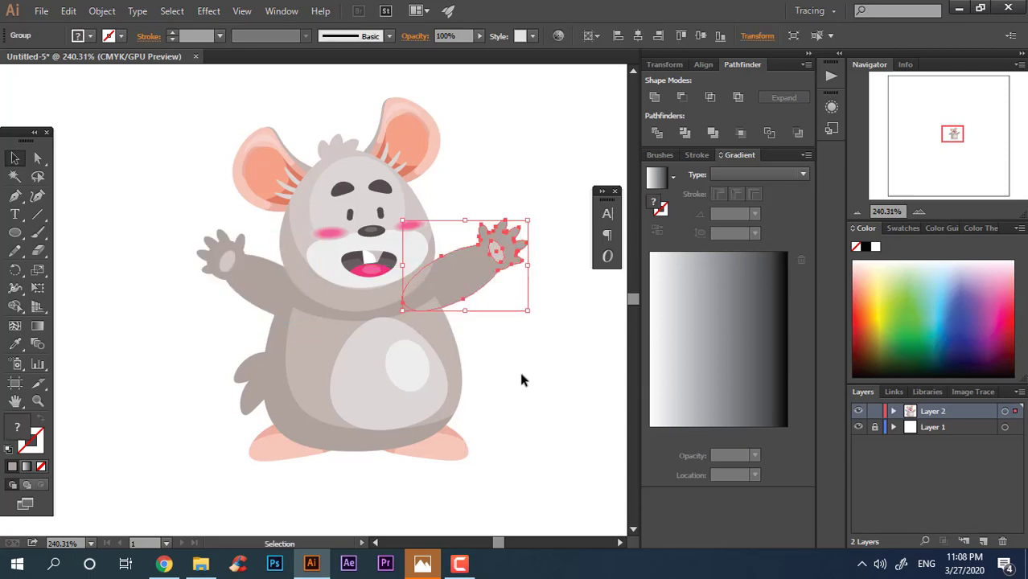
left_click(520, 372)
Move the fur tuft up to just below the left arm and tuck it closer against the body.
left_click_drag(255, 378, 251, 337)
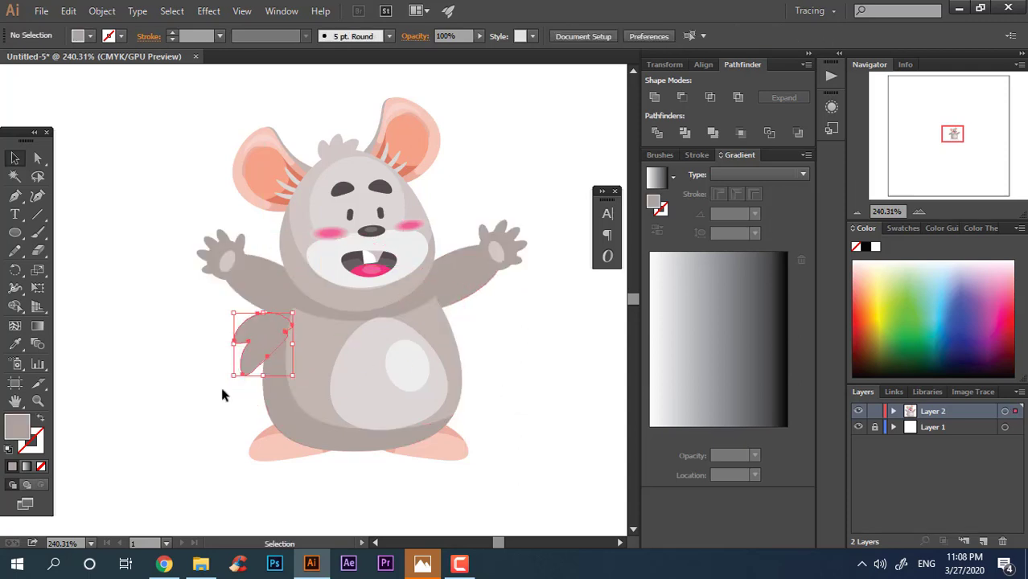
left_click(221, 387)
key("z")
left_click_drag(302, 386, 179, 391)
left_click_drag(306, 408, 366, 402)
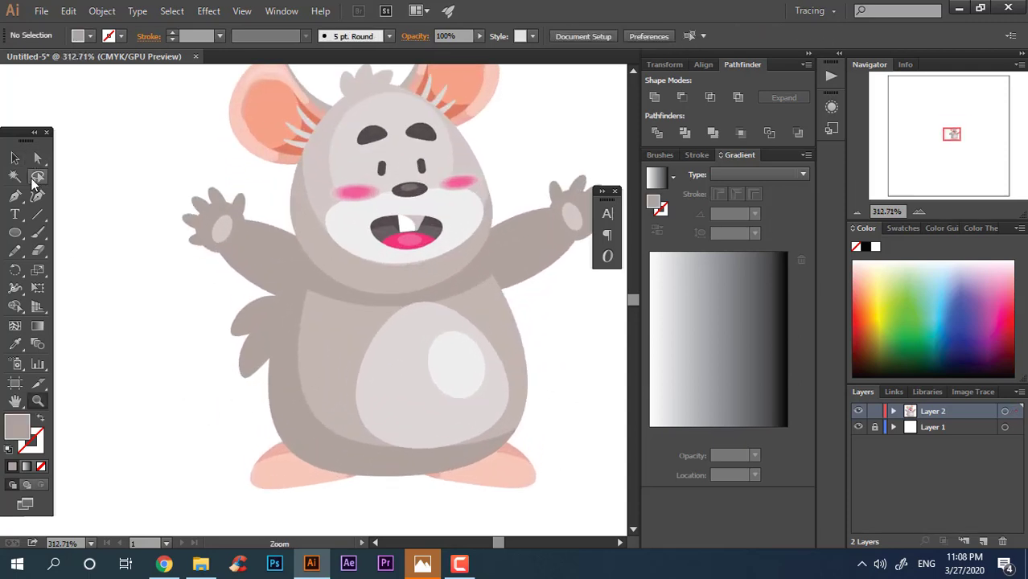
left_click(266, 338)
left_click(316, 390, "shift")
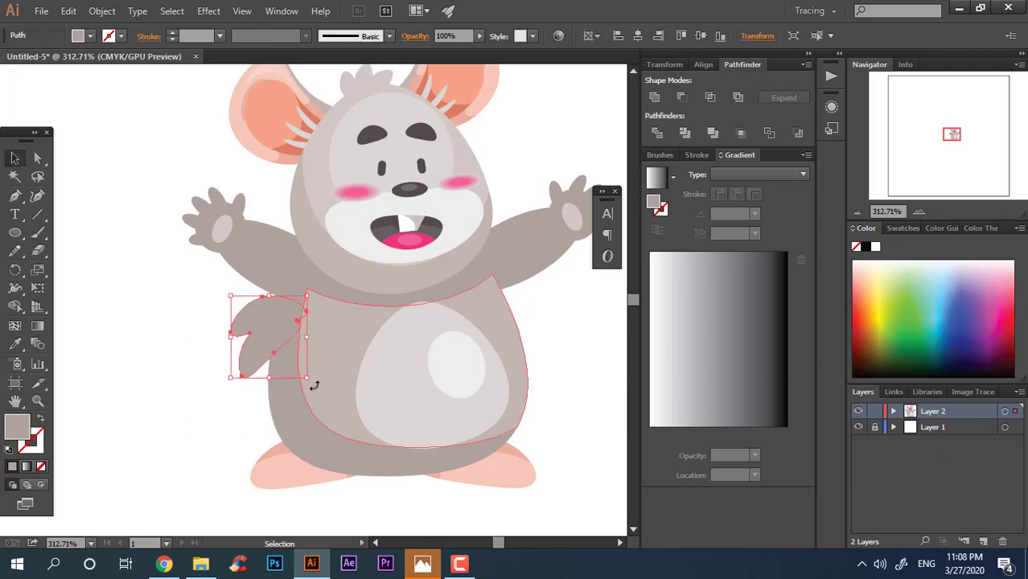
left_click(269, 425)
left_click_drag(259, 349, 267, 332)
left_click(278, 428)
Draw a long curved tail with the Pen tool, sweeping out from the body's left side and tapering upward.
key("z")
left_click_drag(392, 401, 342, 400)
left_click_drag(414, 417, 408, 391)
left_click_drag(407, 349, 477, 378)
key("space")
left_click_drag(292, 430, 366, 424)
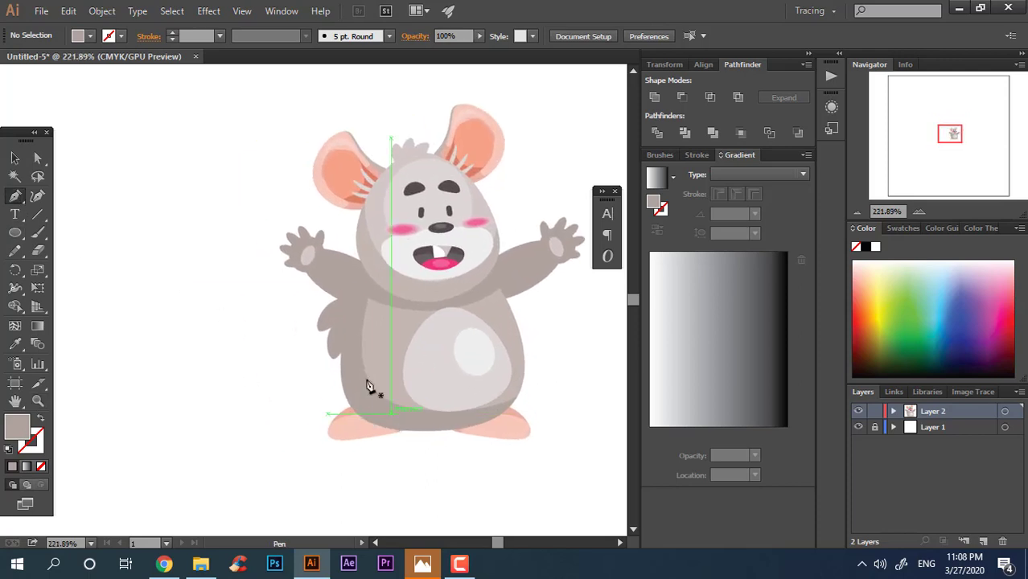
left_click_drag(273, 426, 213, 408)
left_click_drag(197, 256, 131, 273)
left_click(198, 256)
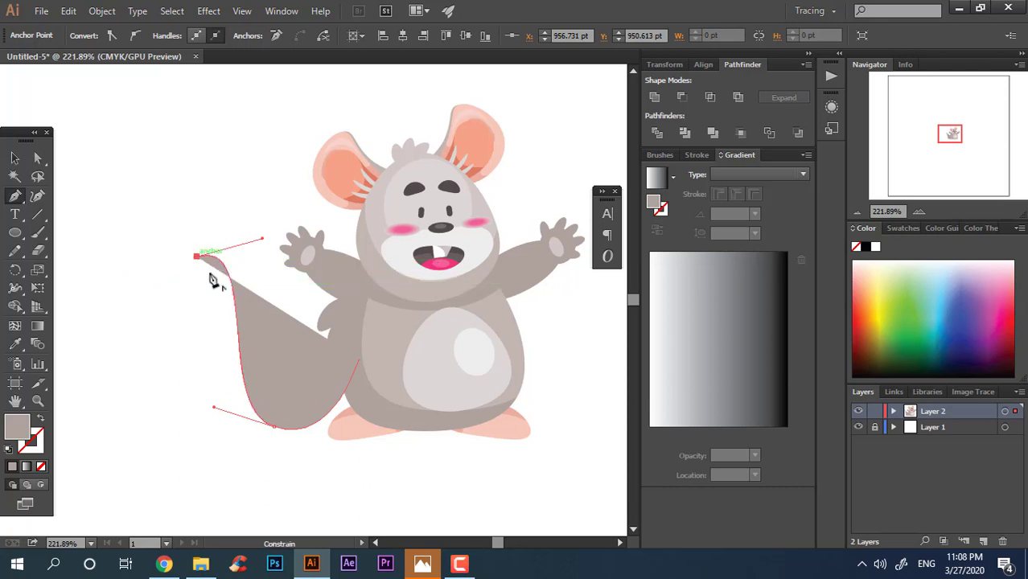
left_click_drag(214, 342, 185, 408)
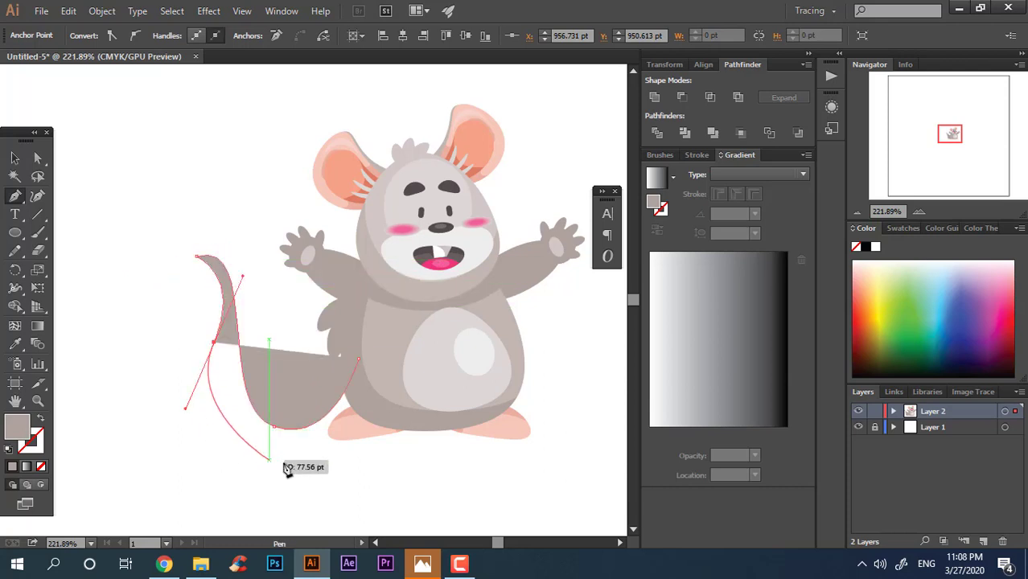
left_click_drag(308, 448, 397, 432)
left_click(396, 367)
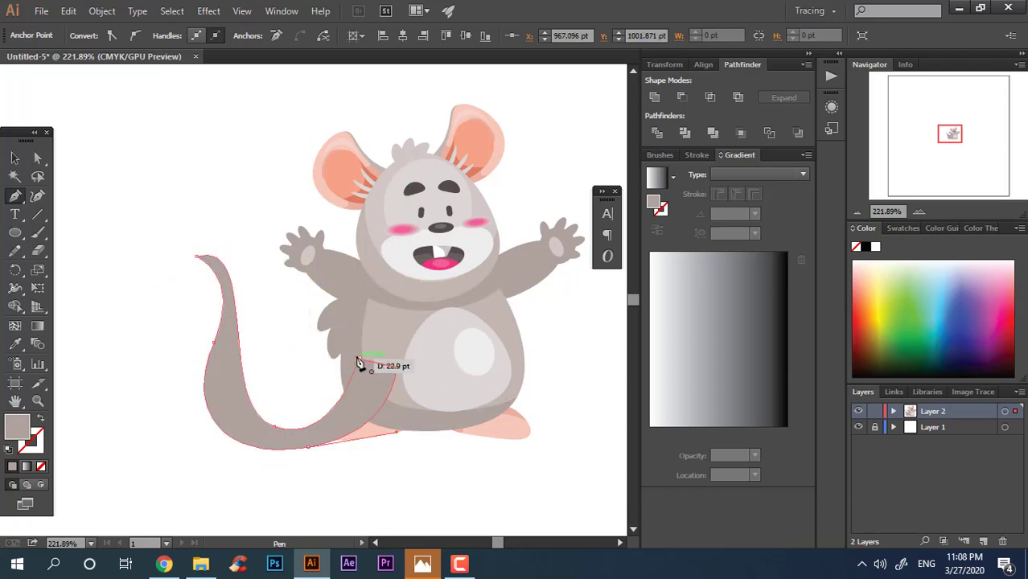
Fill the tail with the peach sampled from the foot and send it behind the body.
left_click(13, 345)
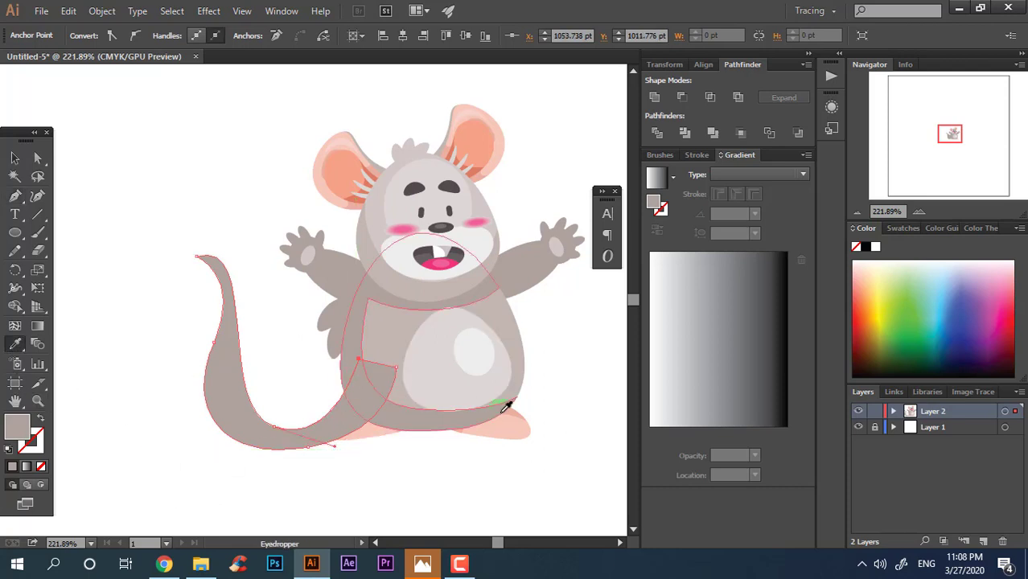
left_click(521, 408)
key("ctrl+shift+bracketleft")
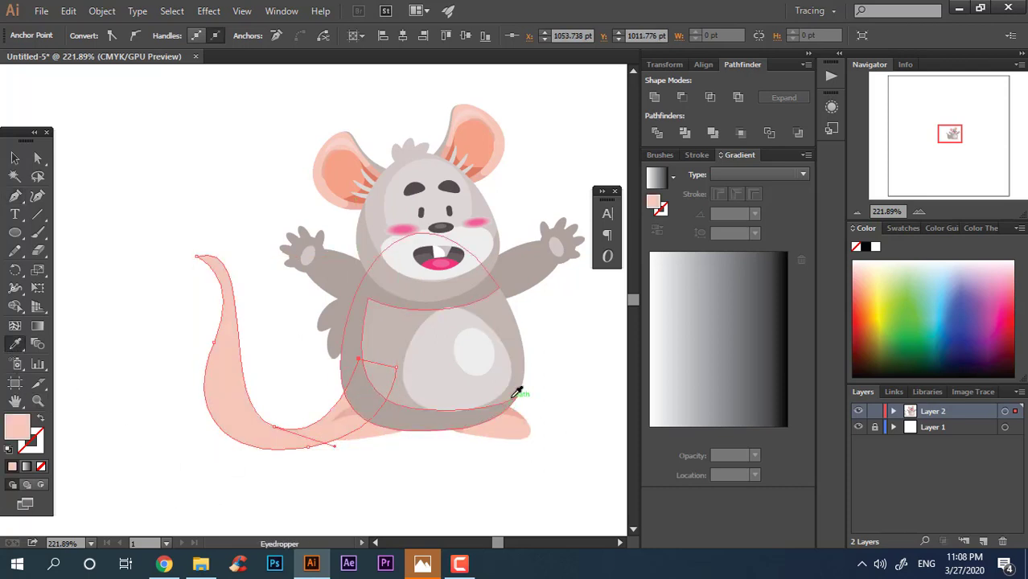
Move the tail up and rotate it clockwise so its base sits behind the lower body.
left_click(18, 163)
left_click_drag(276, 420, 262, 388)
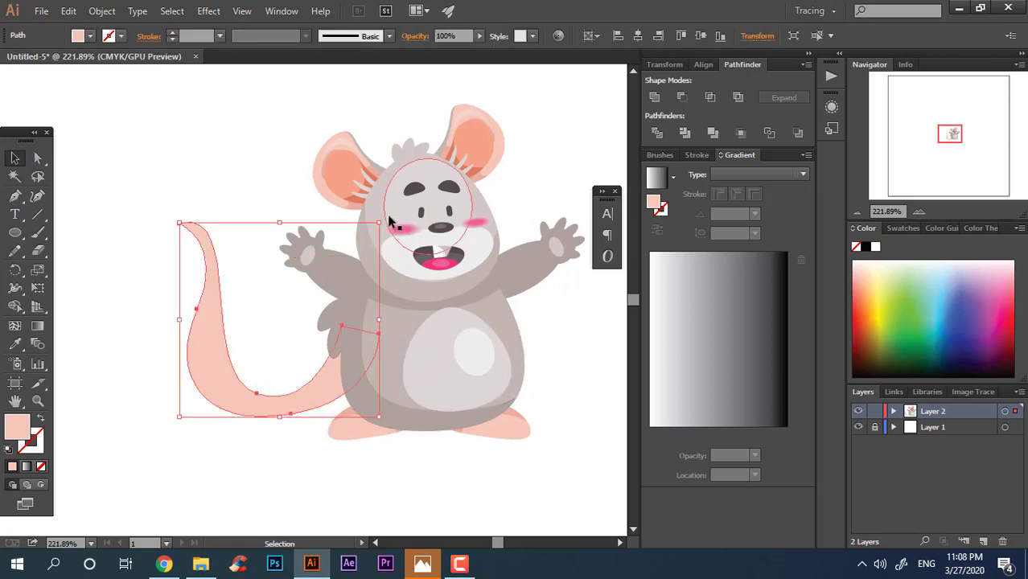
left_click_drag(386, 218, 409, 252)
left_click_drag(301, 395, 309, 403)
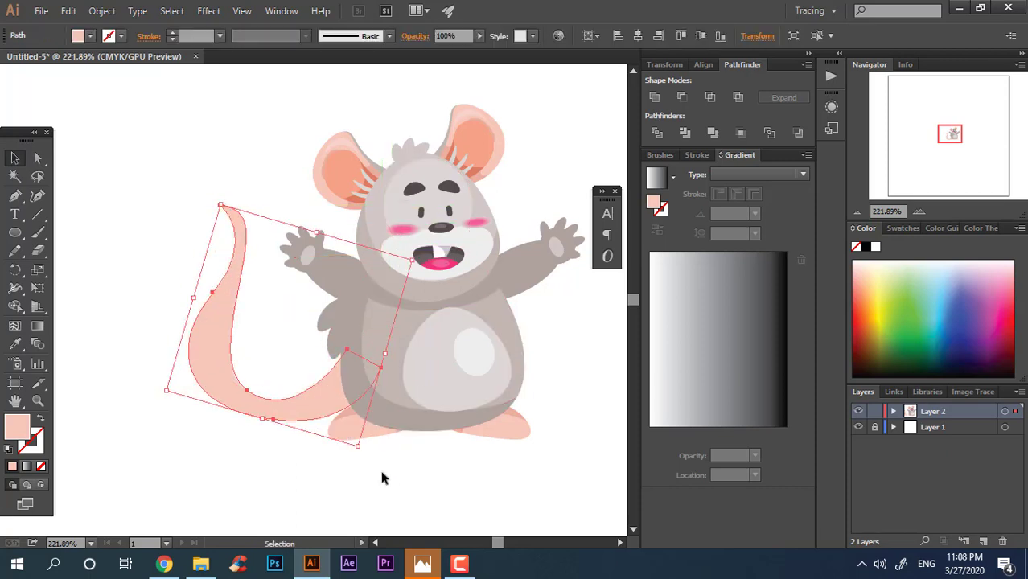
left_click(382, 472)
Reshape the tail's inner edge with the Curvature tool into a slimmer, smoothly curving form.
left_click(304, 411)
left_click(37, 197)
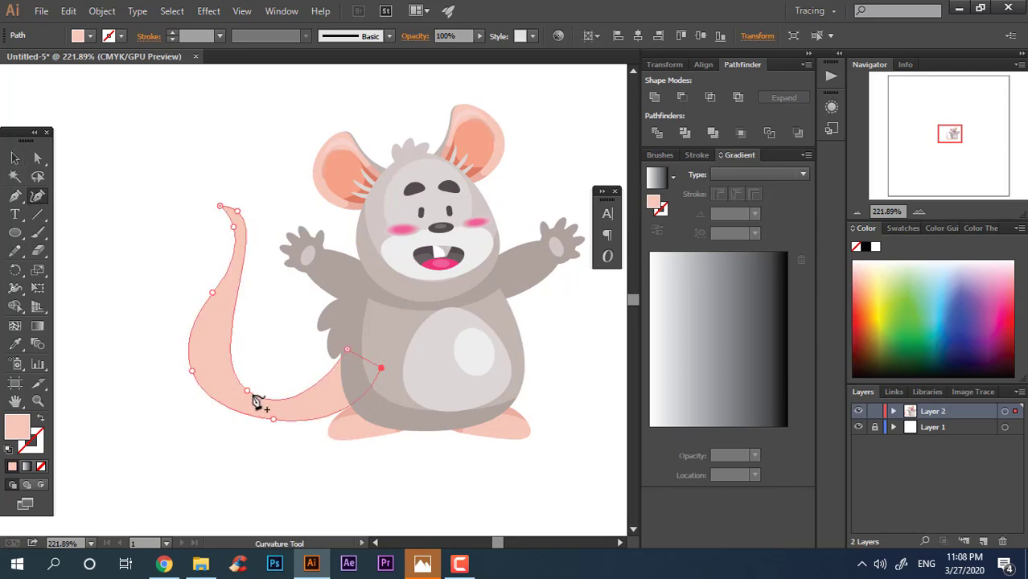
left_click(247, 270)
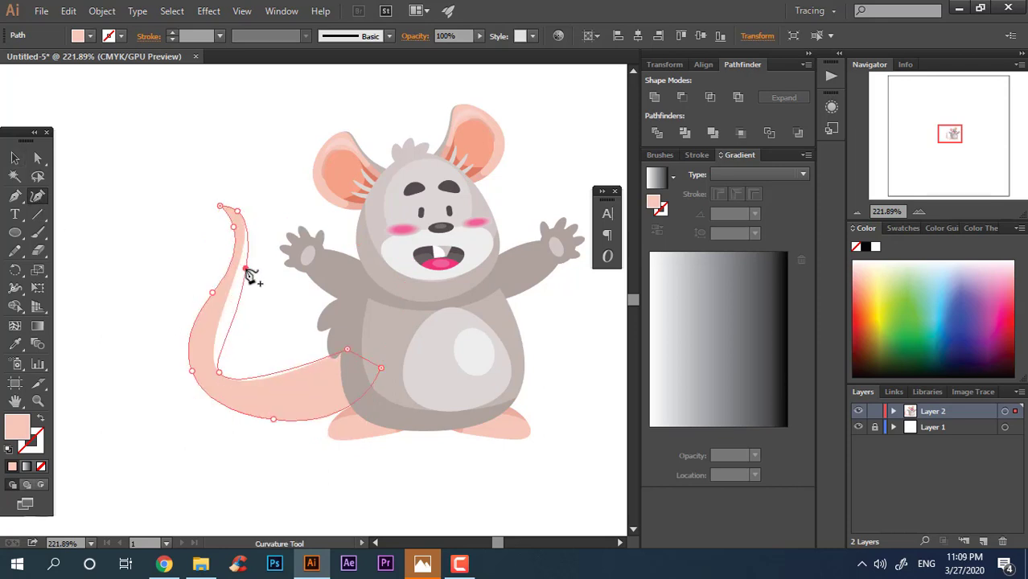
left_click_drag(253, 251, 252, 249)
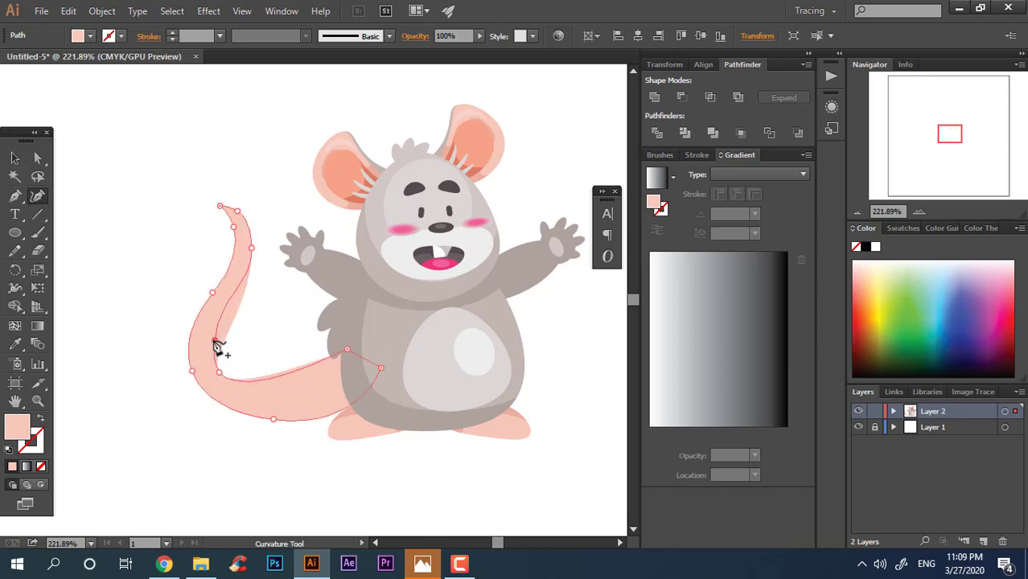
left_click(214, 342)
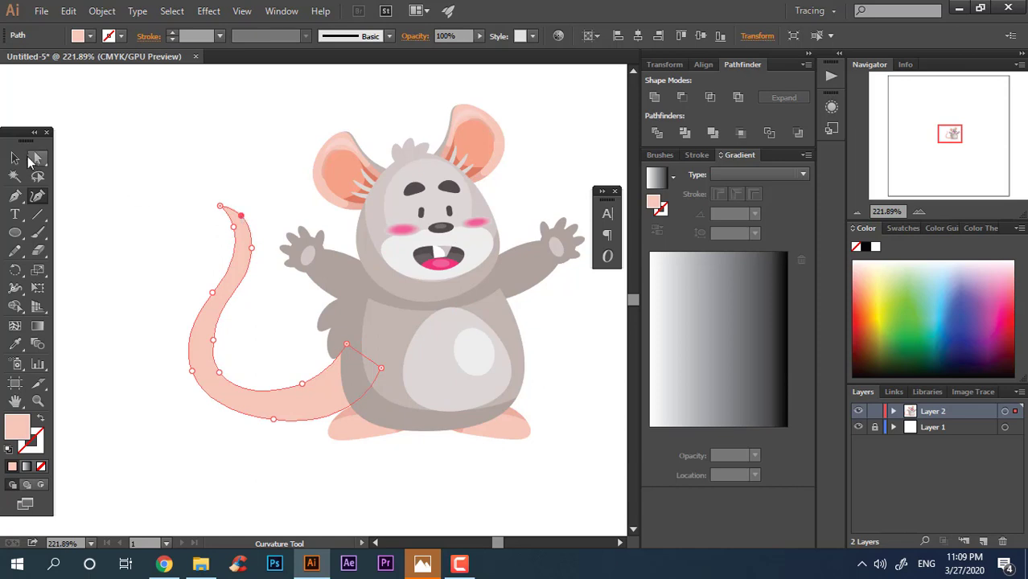
left_click(173, 221)
Recolour the tail with the darker pink sampled from the shading on the left foot.
key("z")
left_click_drag(446, 233, 229, 302)
left_click_drag(433, 345, 515, 391)
left_click(16, 160)
left_click(269, 372)
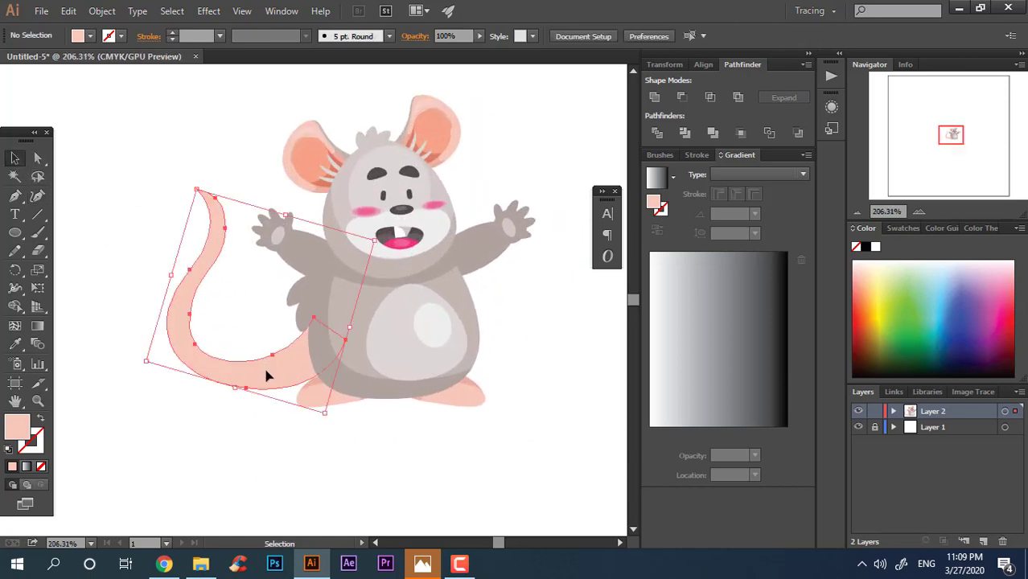
key("i")
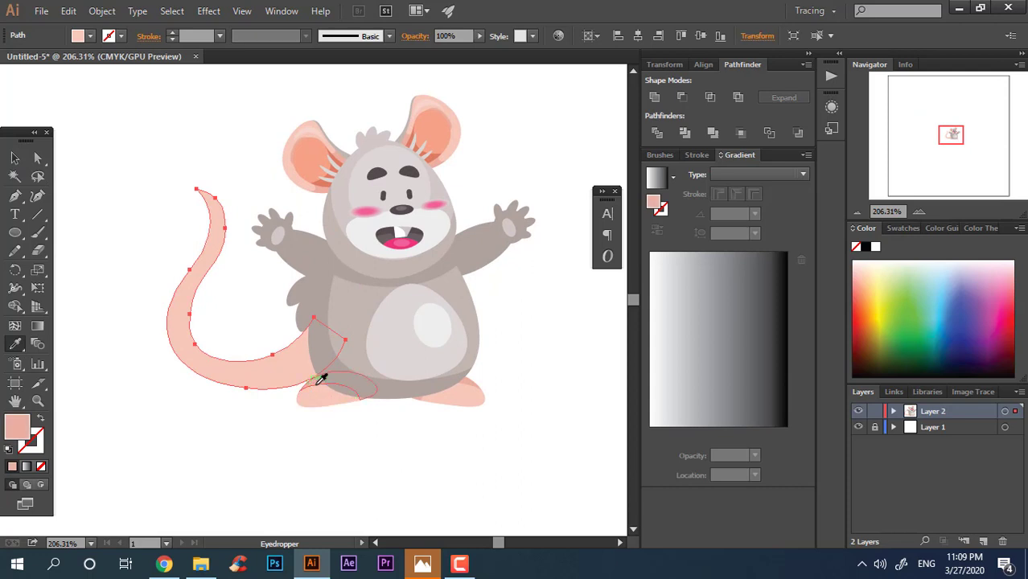
left_click(319, 378)
left_click(255, 157)
Draw a wide, flat ellipse beneath the mouse's feet as a ground shadow.
key("z")
left_click_drag(253, 165, 441, 468)
key("space")
left_click(15, 232)
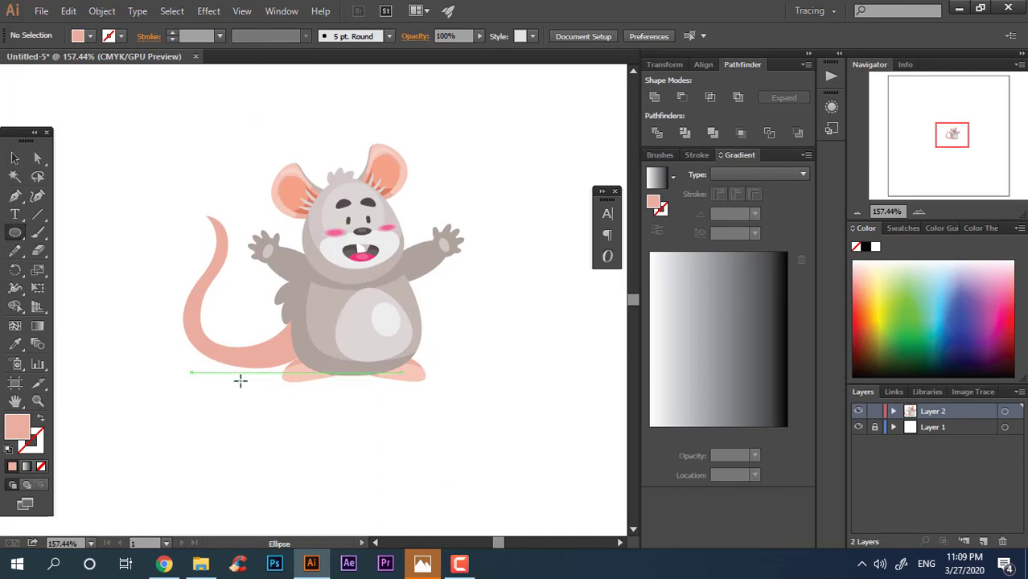
mouse_move(190, 372)
left_mouse_down()
mouse_move(447, 409)
mouse_move(459, 396)
left_mouse_up()
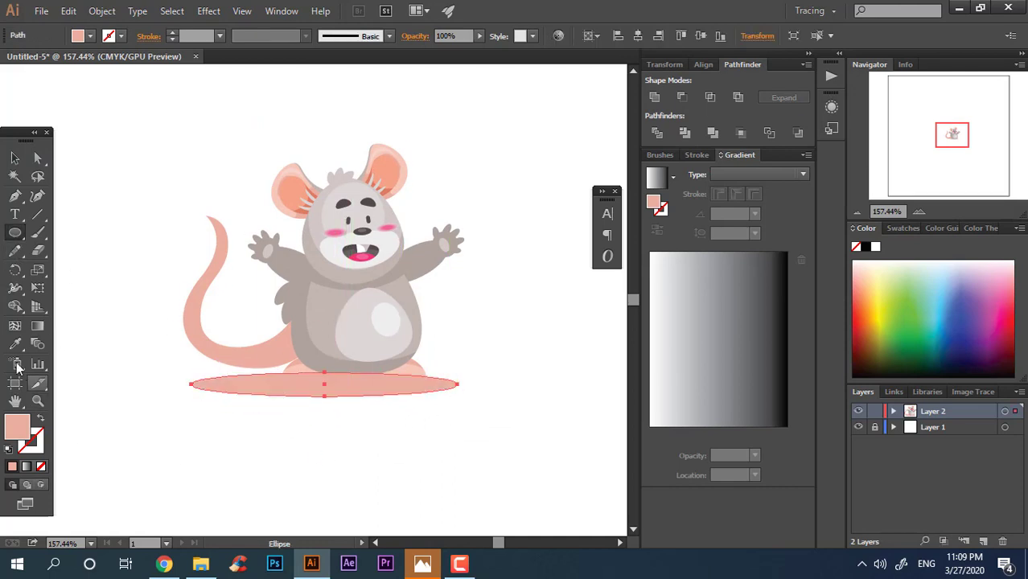
Recolour the ground shadow with the grey sampled from the head's shading, then lighten that fill to a pale warm grey.
left_click(14, 344)
left_click(297, 310)
left_click(369, 268)
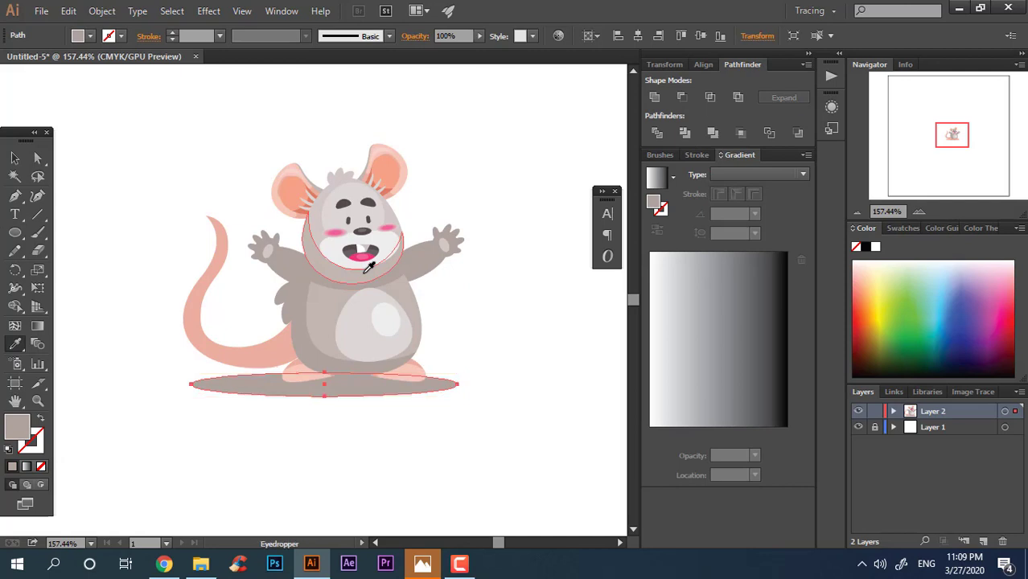
double_click(17, 425)
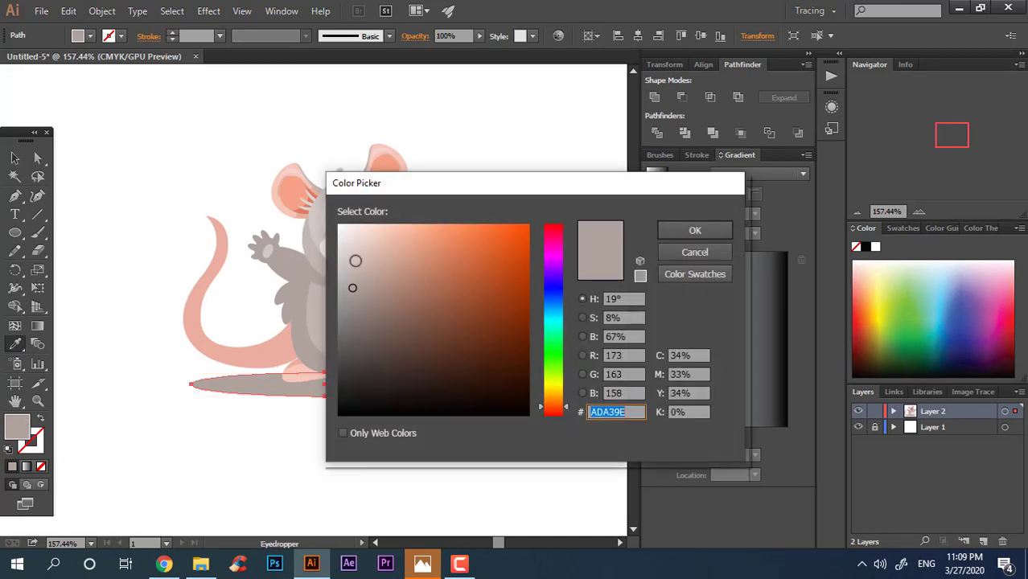
left_click(355, 261)
left_click(695, 230)
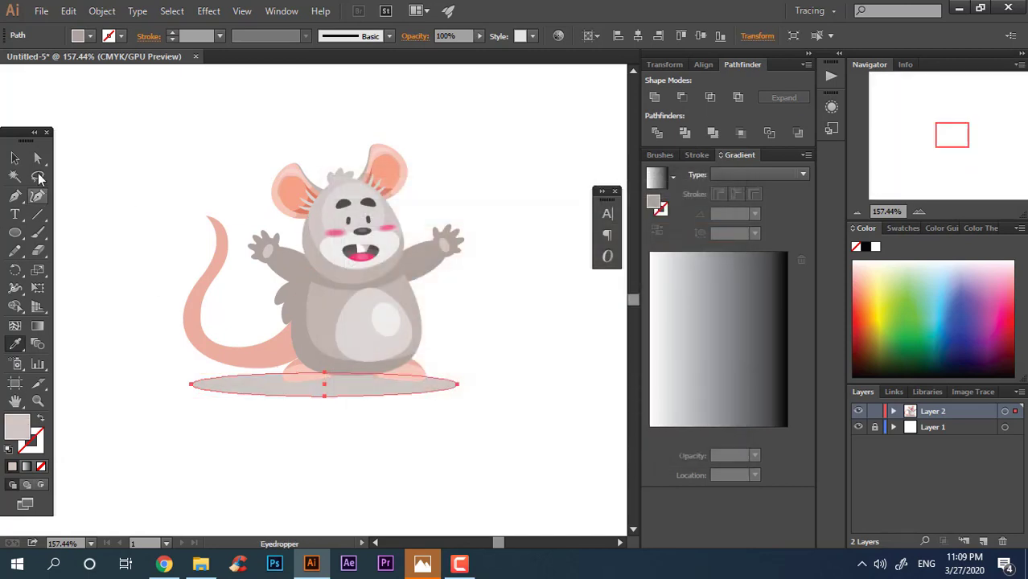
Move the ground shadow slightly to the right so it sits more centrally beneath the mouse's feet.
left_click(16, 159)
left_click(124, 120)
key("z")
left_click_drag(437, 300, 410, 300)
left_click_drag(466, 340, 495, 380)
left_click_drag(439, 434, 486, 439)
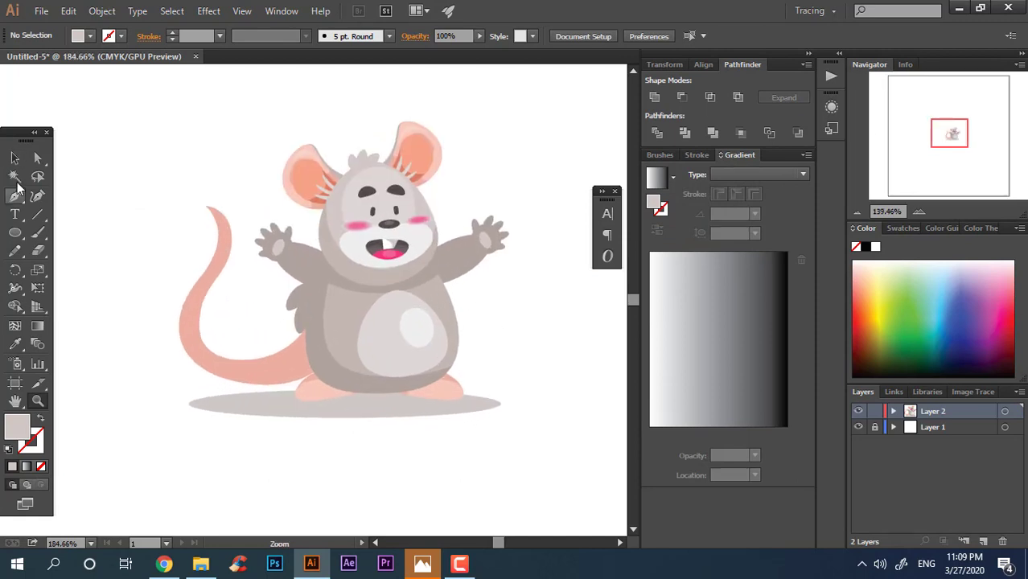
left_click(15, 159)
left_click_drag(436, 412, 450, 416)
left_click_drag(560, 451, 329, 383)
Draw a curved whisker path with the Pen tool, rising from the right side of the muzzle past the cheek.
key("z")
left_click_drag(437, 415, 117, 346)
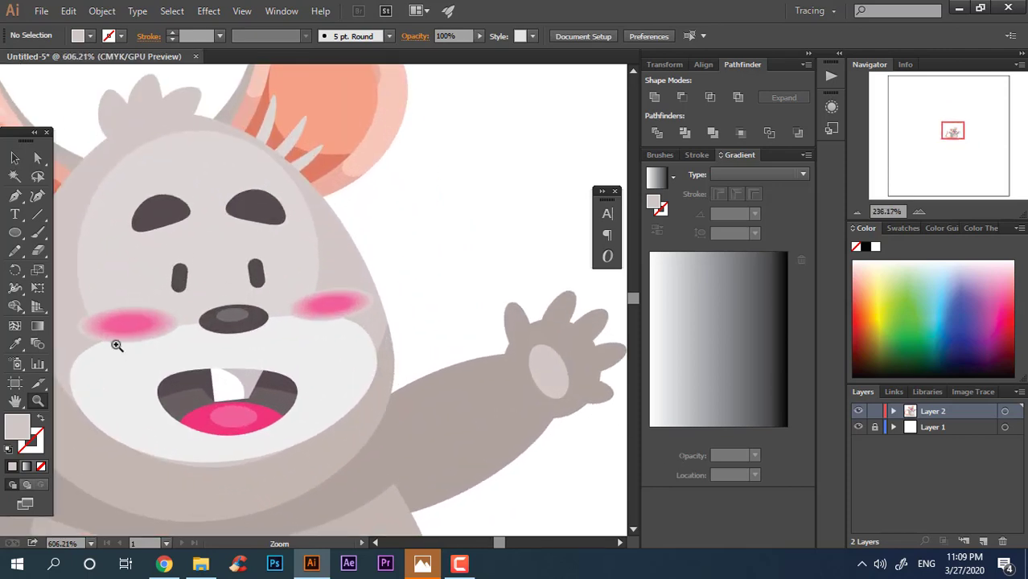
left_click(15, 196)
left_click(311, 345)
left_click_drag(412, 283, 481, 281)
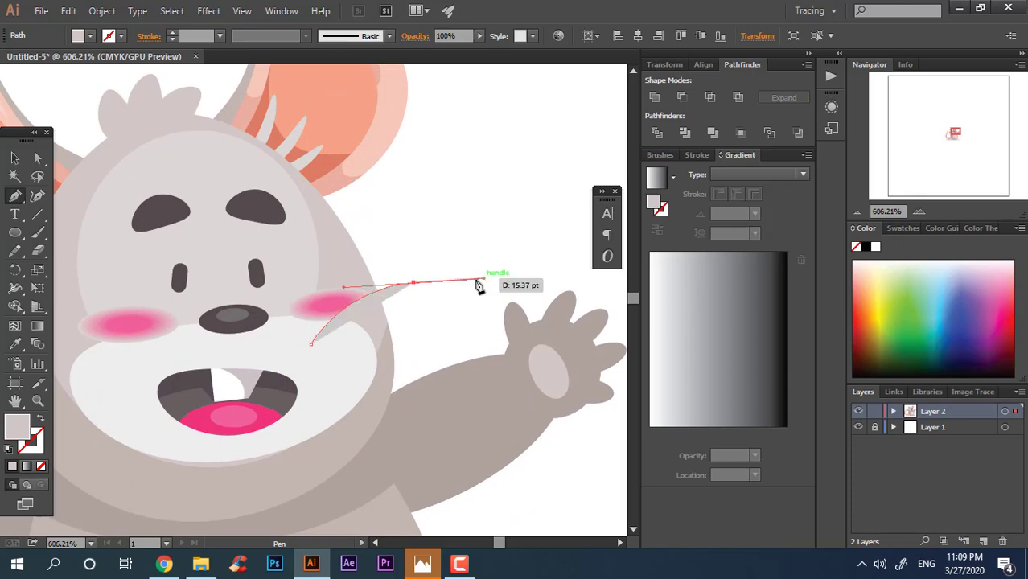
Set the whisker's colour to dark grey 4C4745 and apply it as the stroke with no fill.
left_click(16, 162)
double_click(10, 422)
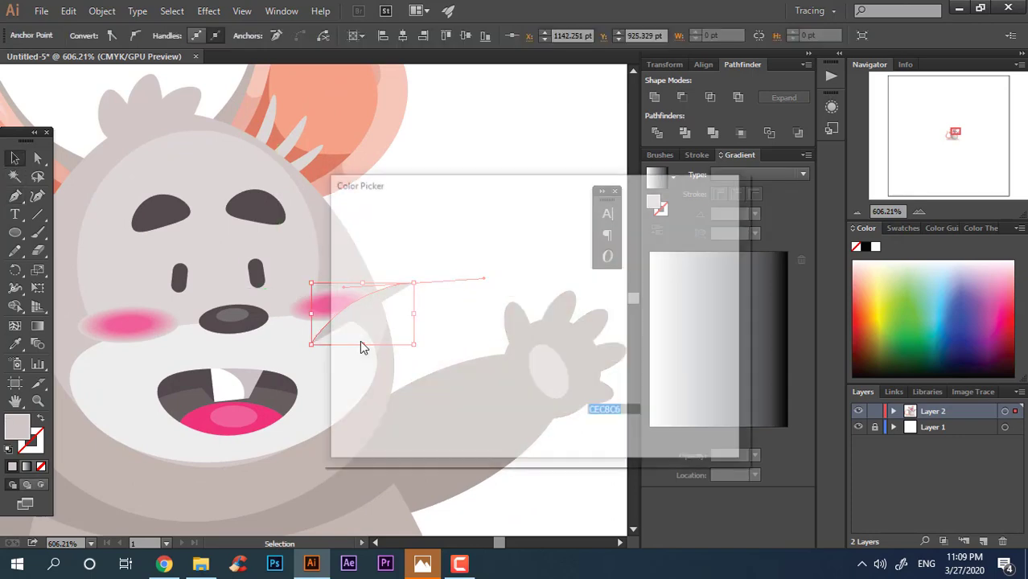
mouse_move(359, 355)
left_mouse_down()
mouse_move(356, 368)
mouse_move(354, 358)
left_mouse_up()
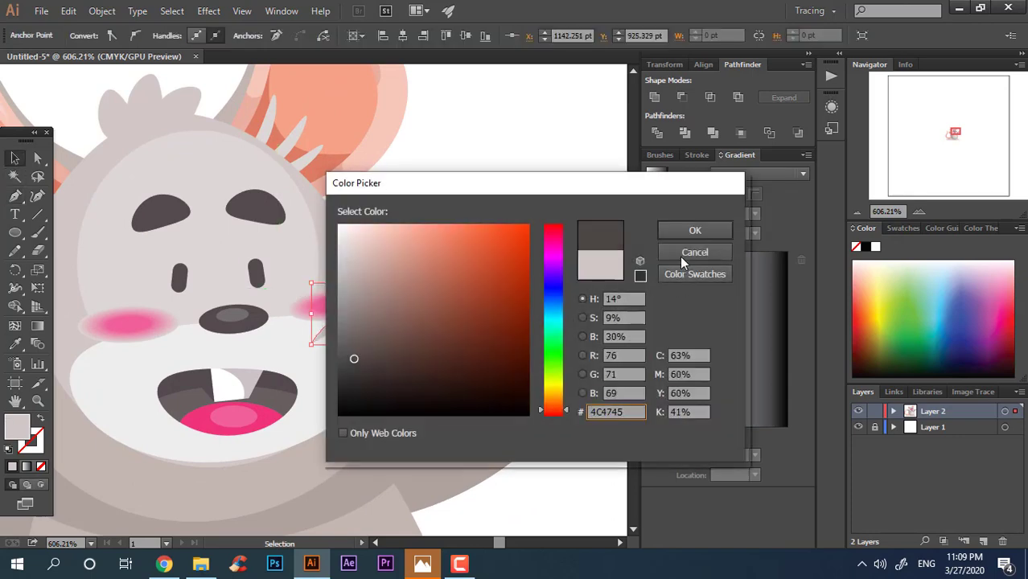
left_click(692, 232)
left_click(42, 419)
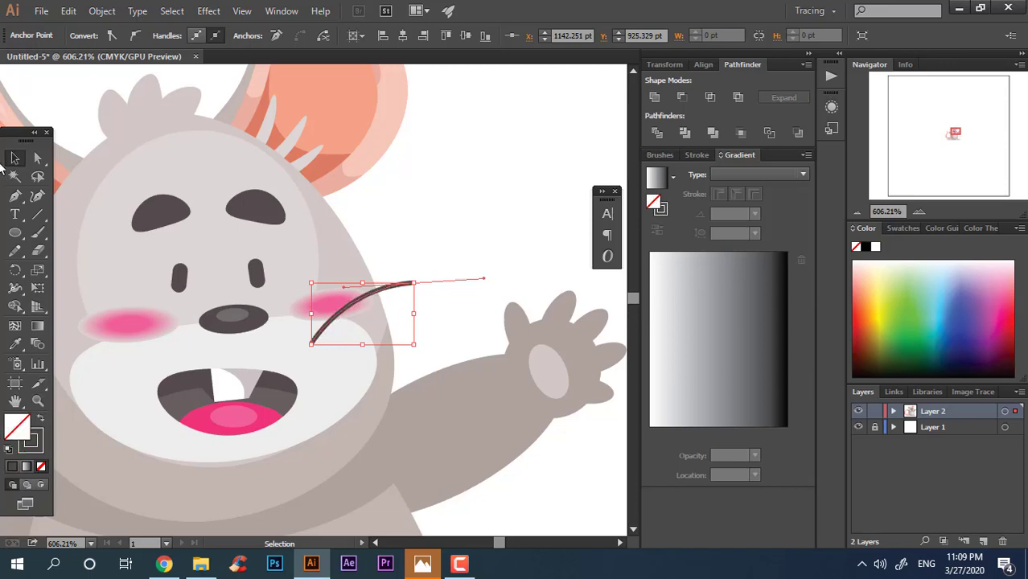
left_click(419, 302)
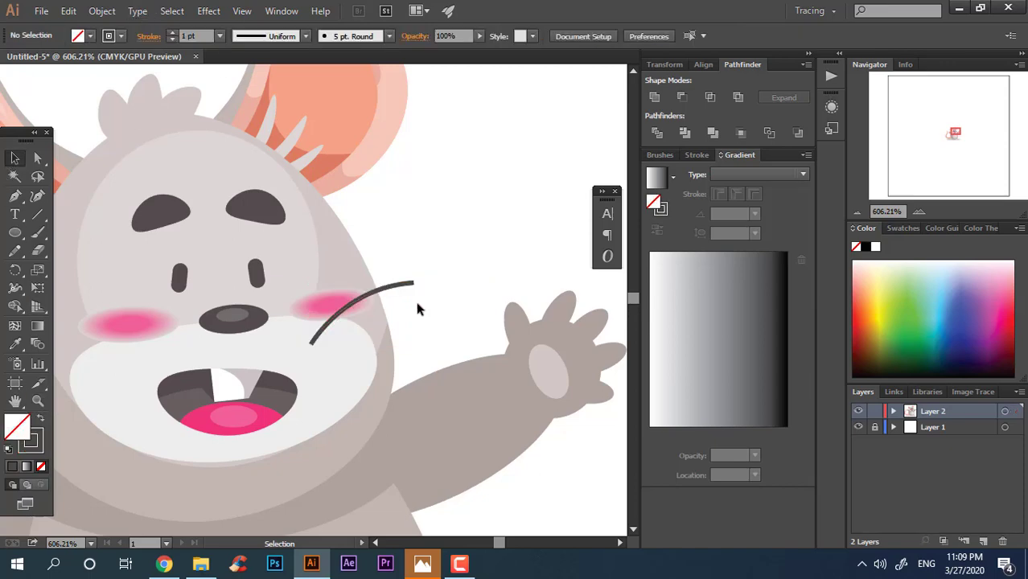
Give the whisker round caps and a 1.5 pt stroke weight.
left_click(403, 283)
left_click(149, 37)
left_click(76, 74)
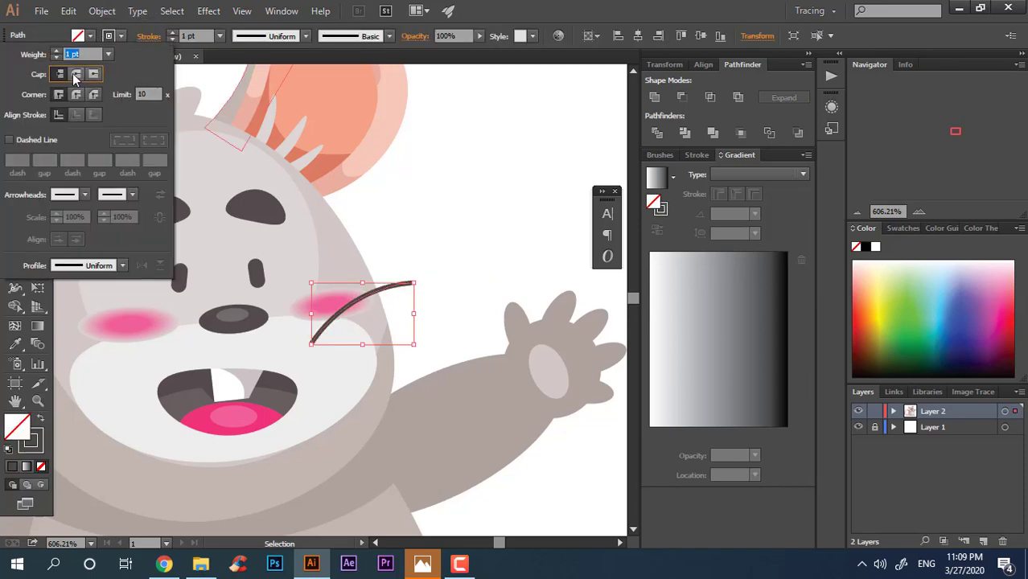
left_click(200, 36)
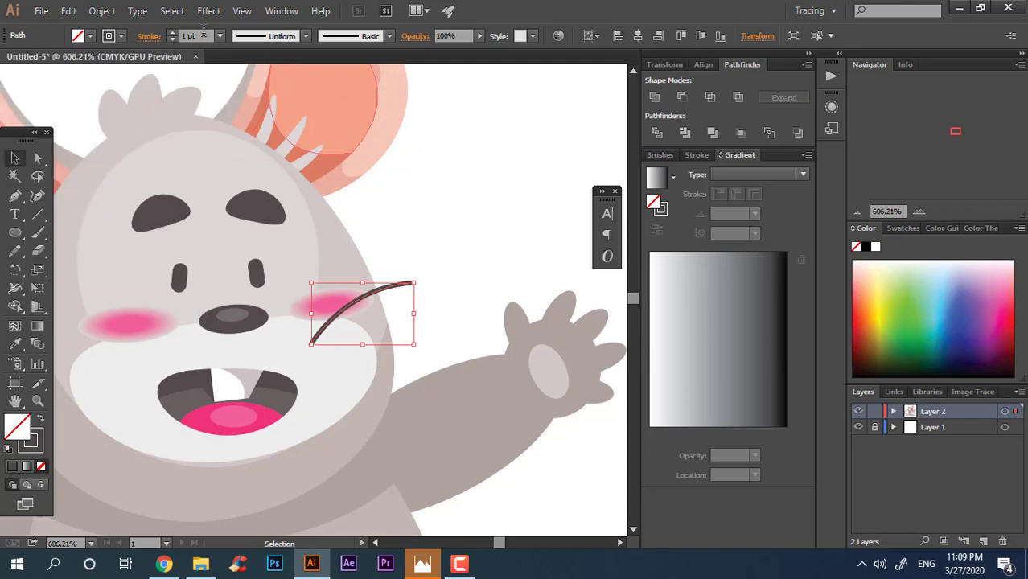
left_click_drag(203, 35, 1, 36)
type("1.5")
key("Return")
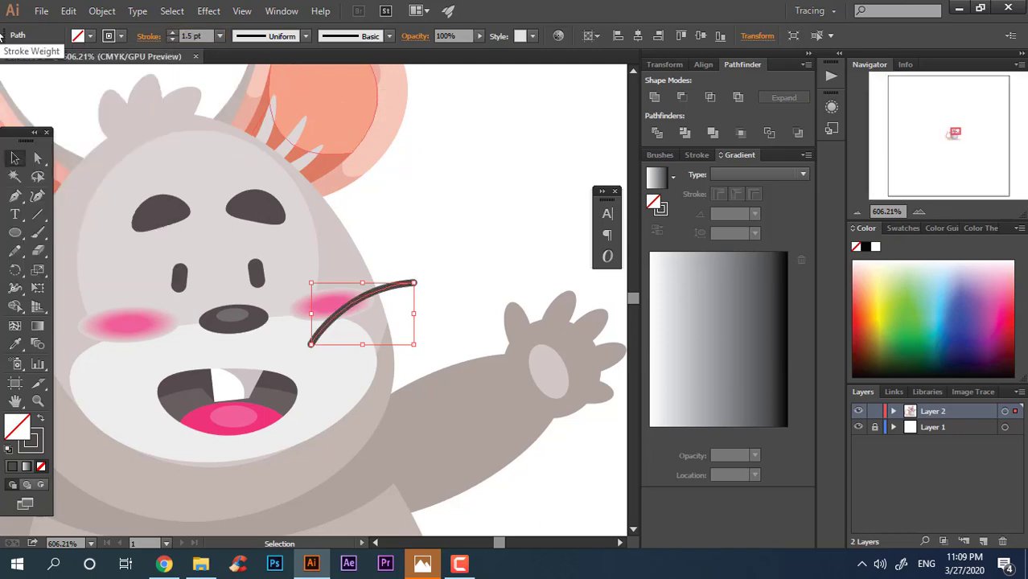
Expand the whisker's stroke into a filled shape.
left_click(102, 10)
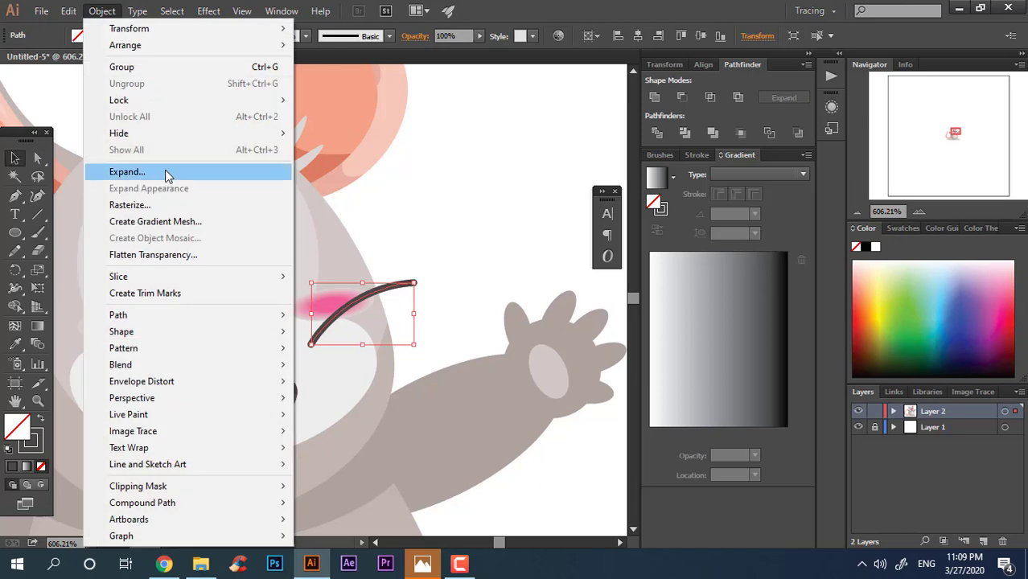
left_click(165, 173)
left_click(475, 365)
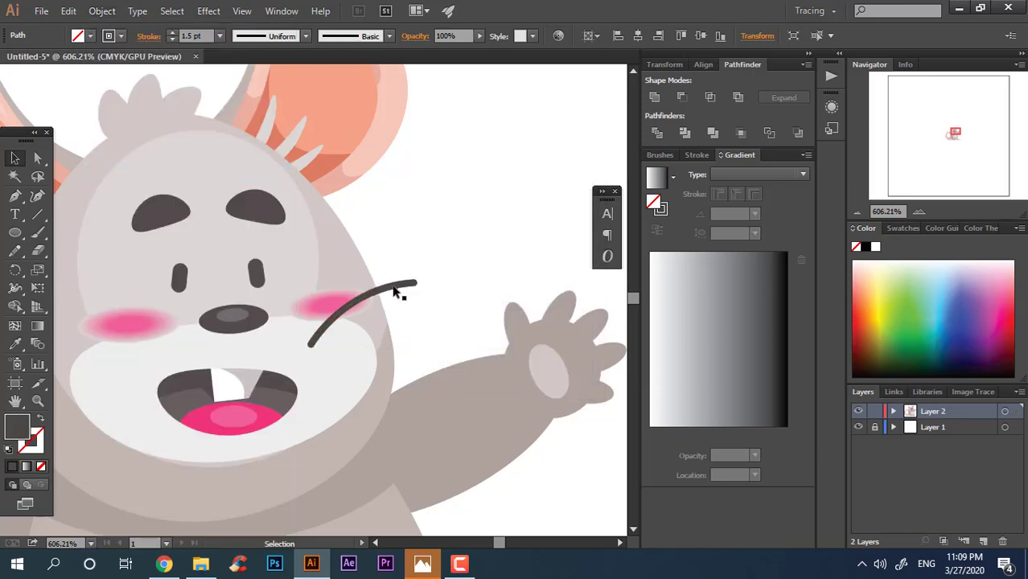
Duplicate the whisker just below the first and rotate the copy slightly clockwise so it fans outward.
left_click_drag(400, 292, 415, 324)
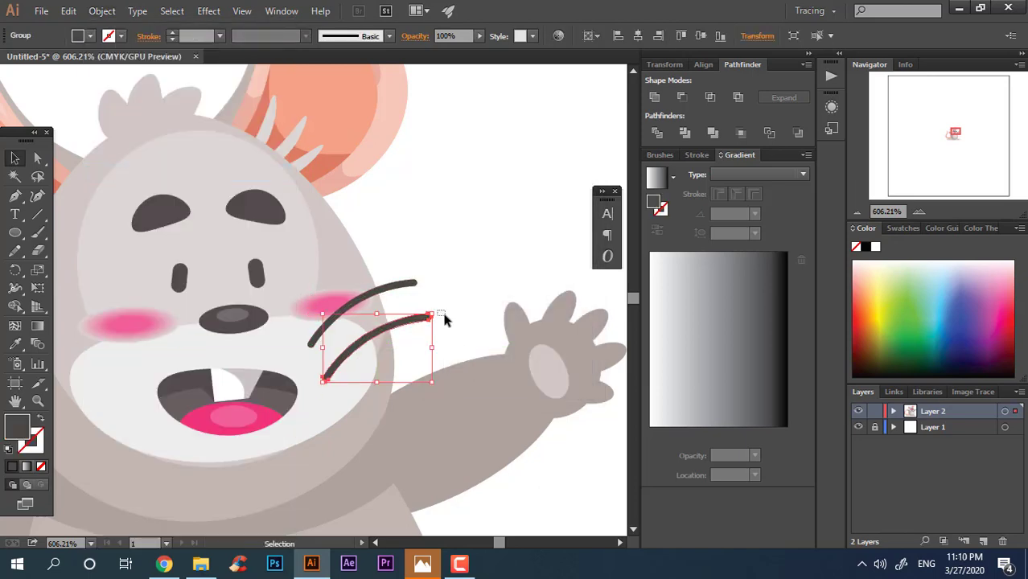
left_click(444, 315)
left_click(430, 317)
left_click_drag(434, 308, 414, 301)
left_click(443, 333)
Add a third whisker copy below the second, rotated so its tip points down, and nudge it slightly lower.
key("z")
scroll(467, 259, "down", 3)
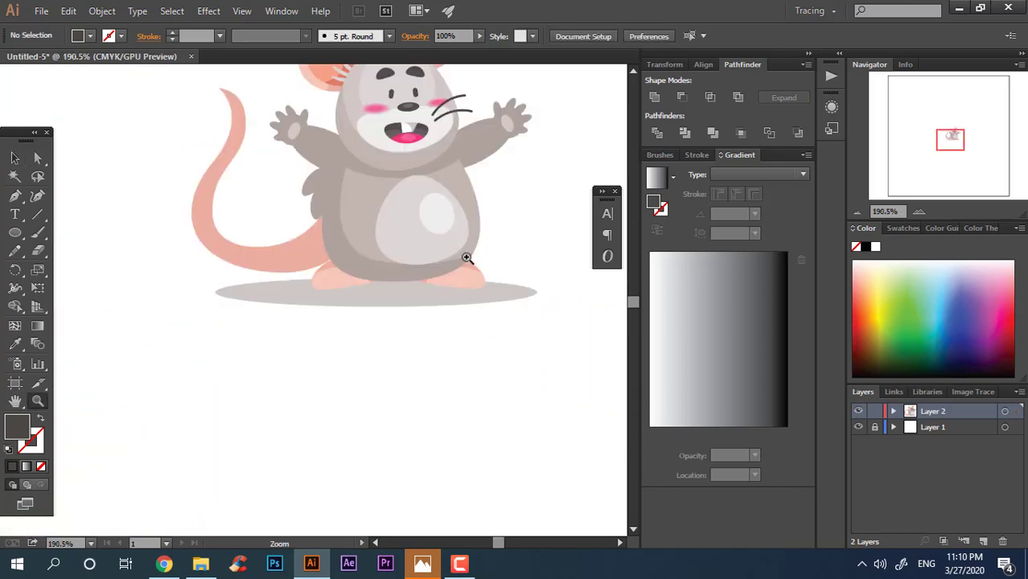
left_click_drag(470, 159, 491, 383)
left_click(483, 402)
key("z")
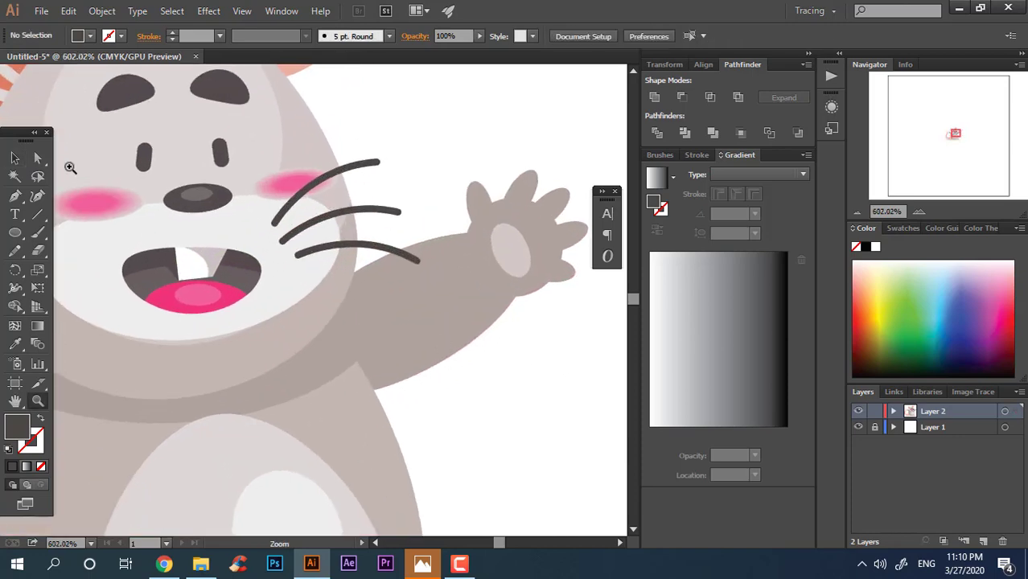
left_click(14, 159)
left_click_drag(379, 246, 379, 250)
left_click(423, 98)
Group the three whiskers on the right cheek.
key("z")
left_click_drag(450, 97, 309, 141)
key("space")
left_click_drag(364, 185, 486, 247)
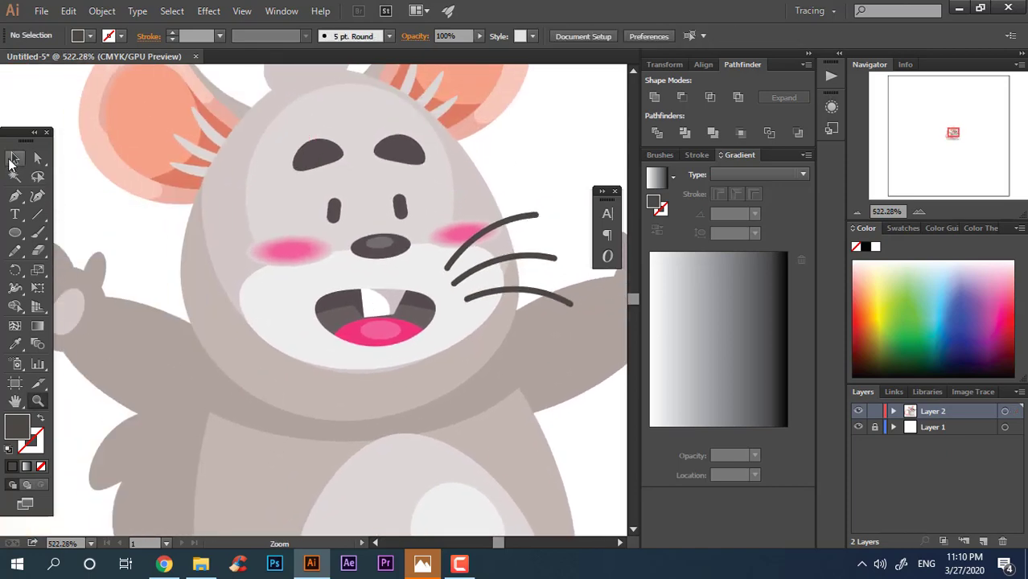
left_click(550, 284)
left_click(523, 257, "shift")
left_click(539, 216, "shift")
key("ctrl+g")
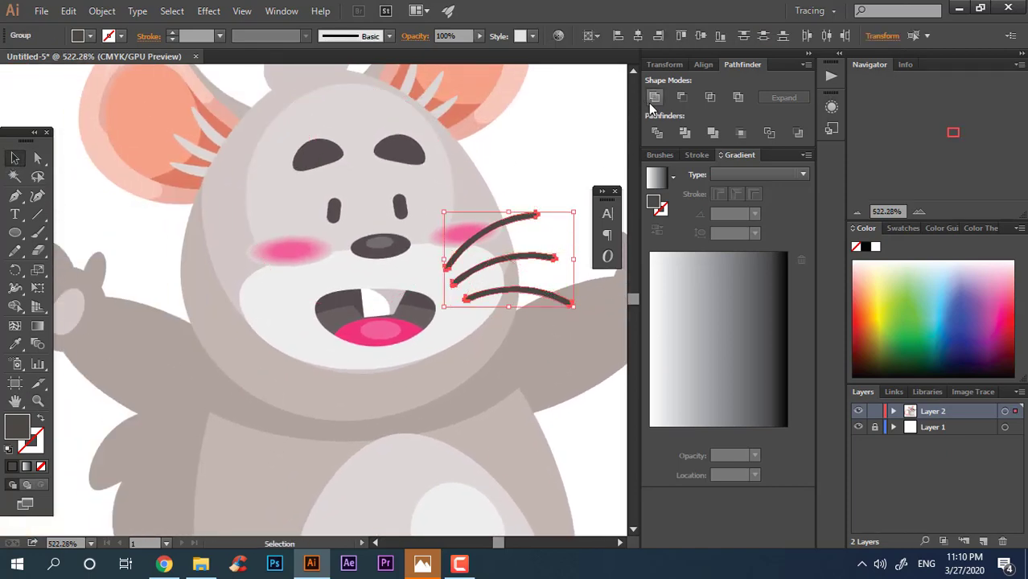
Copy the whisker group to the left cheek, reflect the copy across the vertical axis and position it beside the muzzle.
left_click_drag(550, 256, 288, 275)
right_click(287, 274)
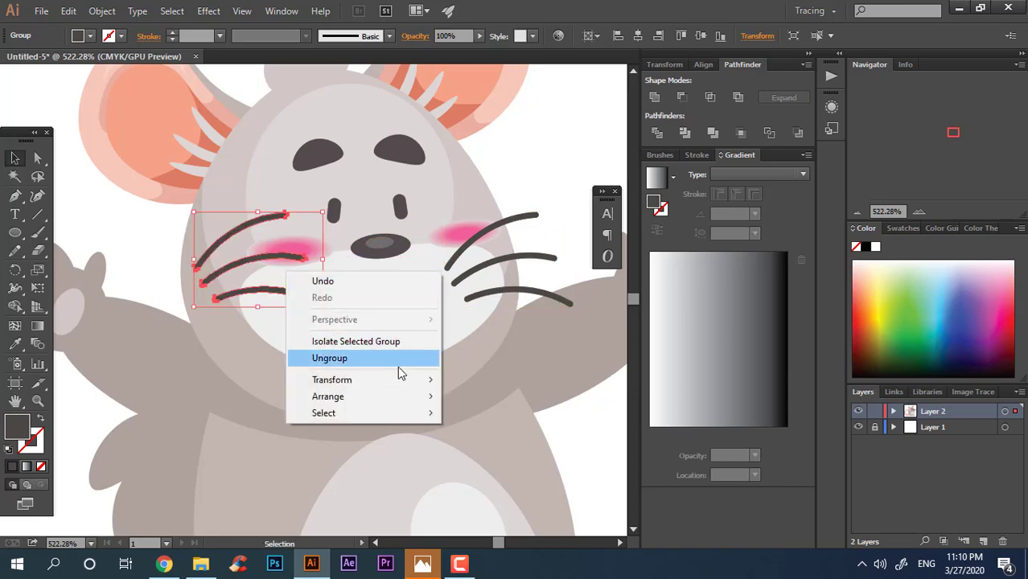
mouse_move(402, 379)
left_click(523, 432)
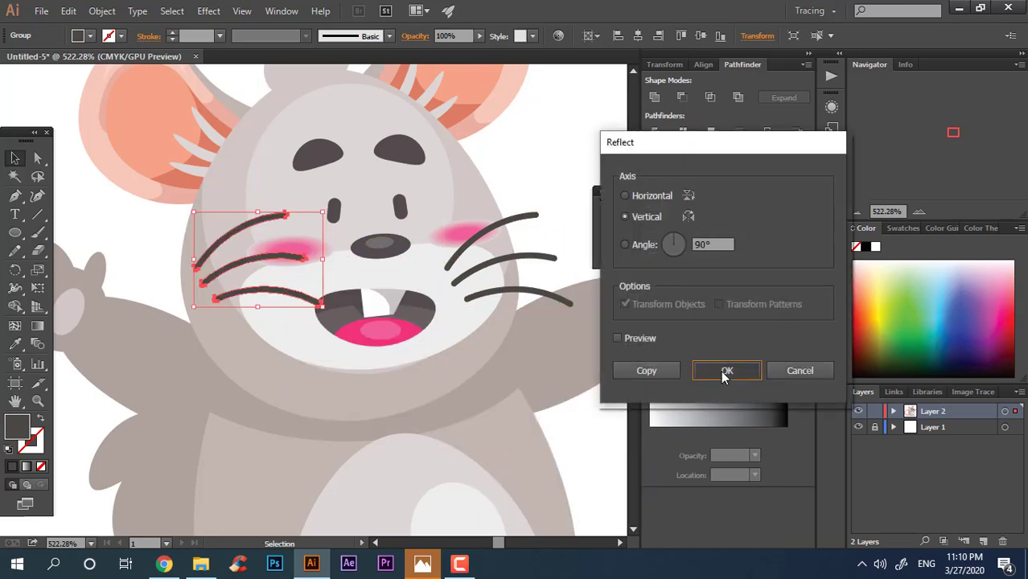
left_click(723, 372)
left_click_drag(294, 280, 278, 294)
left_click(565, 187)
Group all of the mouse artwork and scale the group up proportionally to about twice its size.
key("z")
left_click_drag(383, 278, 241, 225)
left_click_drag(377, 321, 339, 305)
mouse_move(338, 305)
left_mouse_down()
mouse_move(395, 294)
mouse_move(351, 301)
left_mouse_up()
left_click_drag(289, 371, 277, 391)
key("v")
key("ctrl+a")
right_click(392, 346)
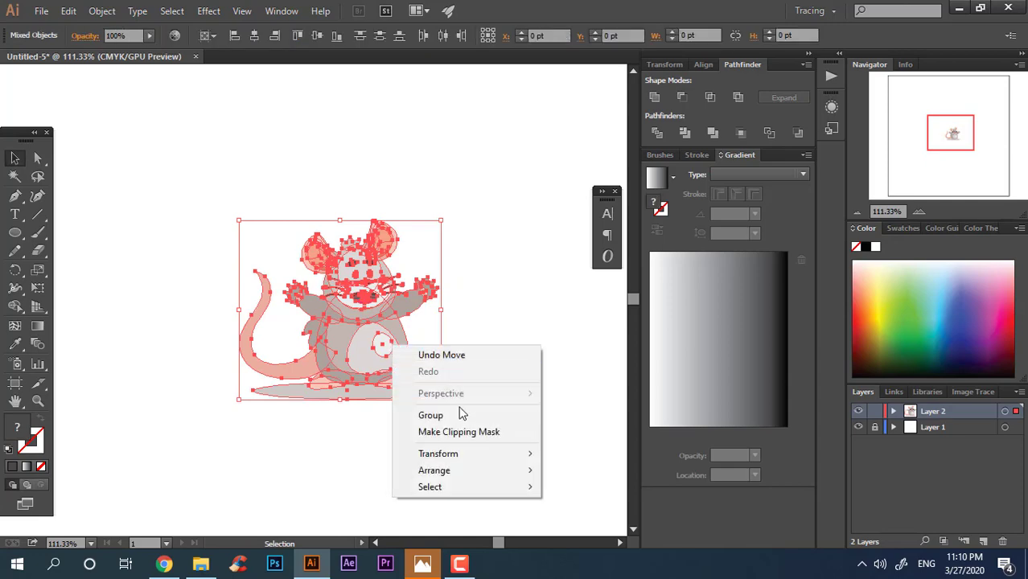
left_click(463, 413)
left_click(474, 423)
left_click(439, 394)
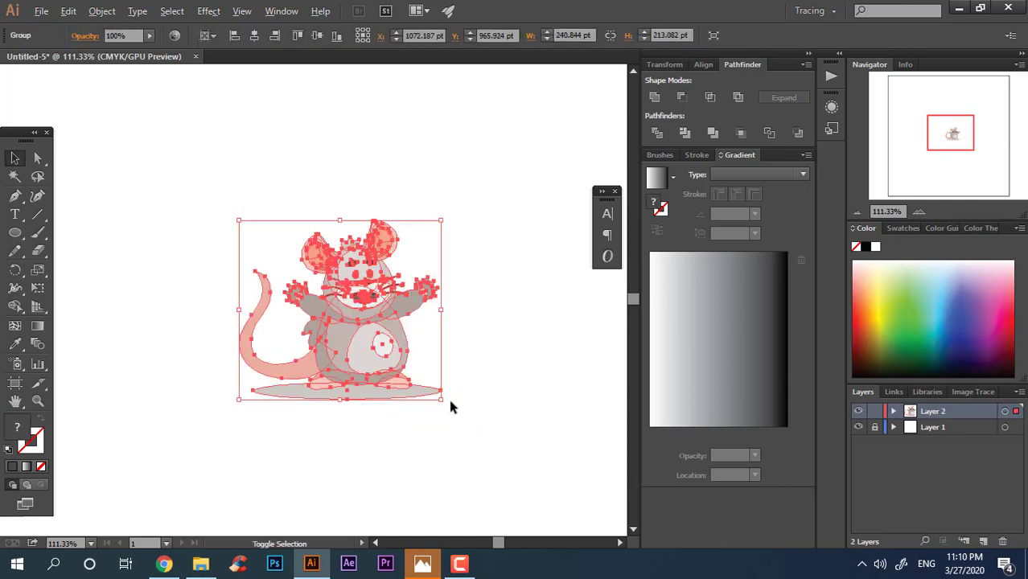
left_click_drag(441, 399, 559, 494)
left_click(526, 399)
Isolate the mouse group, recolour the ground shadow with a cool blue-grey, and leave isolation mode.
double_click(498, 469)
left_click(392, 478)
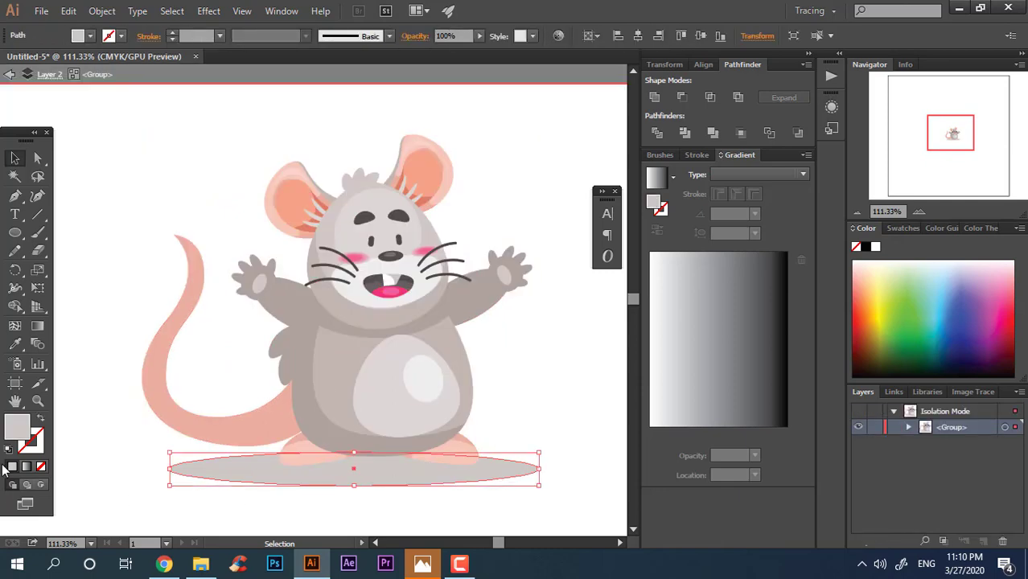
double_click(22, 432)
left_click(554, 300)
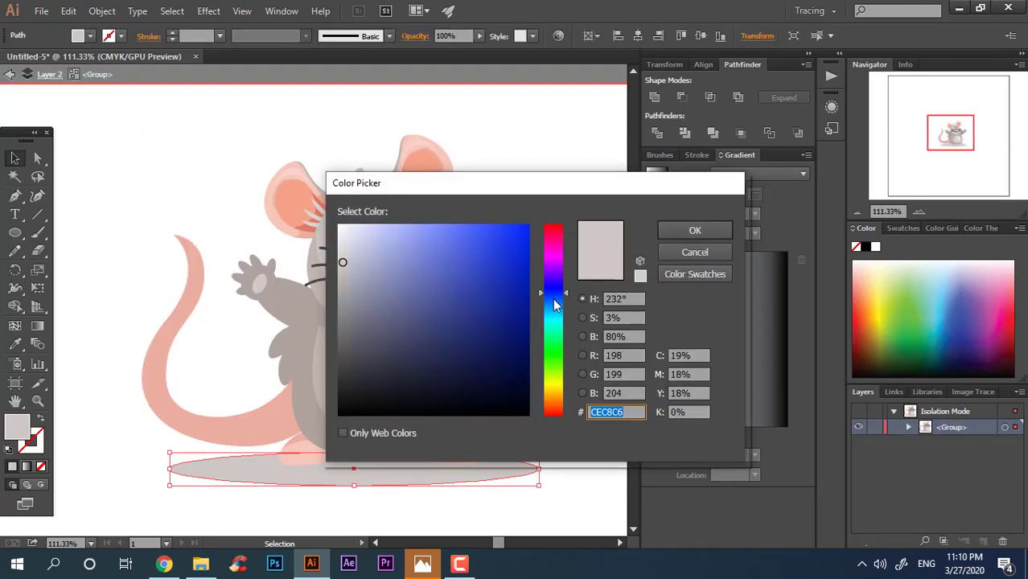
left_click(351, 274)
left_click(708, 233)
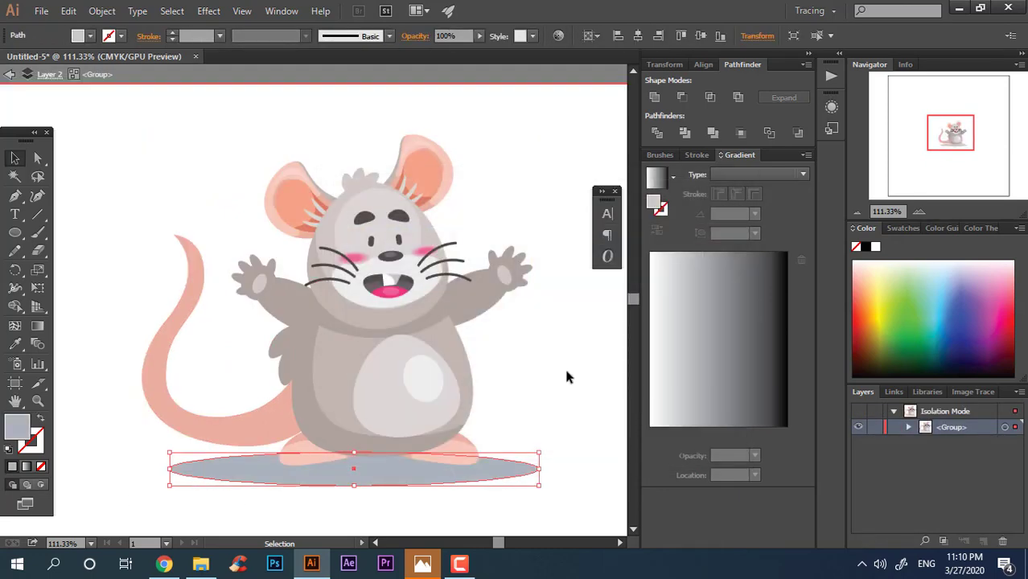
double_click(564, 365)
key("z")
left_click_drag(564, 365, 535, 363)
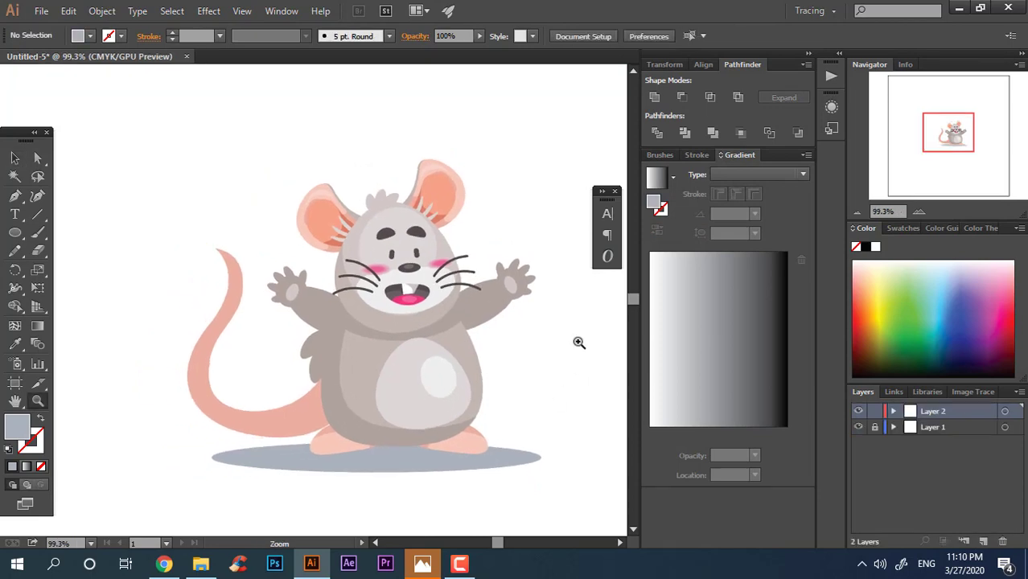